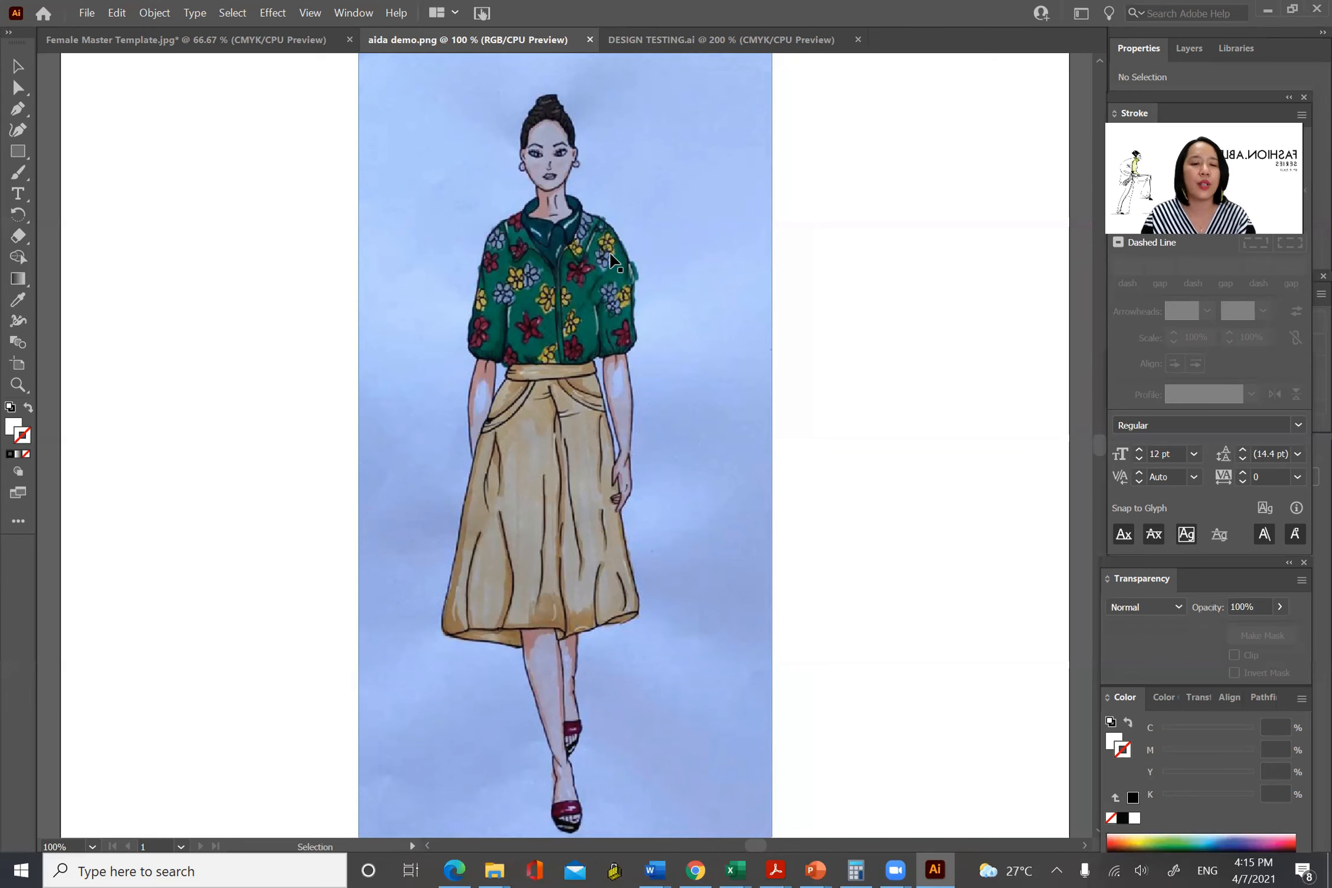
# Examine the garment details of the floral blouse and skirt in the fashion illustration.
pyautogui.hotkey('ctrl', '=')
pyautogui.hotkey('ctrl', '=')
pyautogui.hotkey('ctrl', '=')
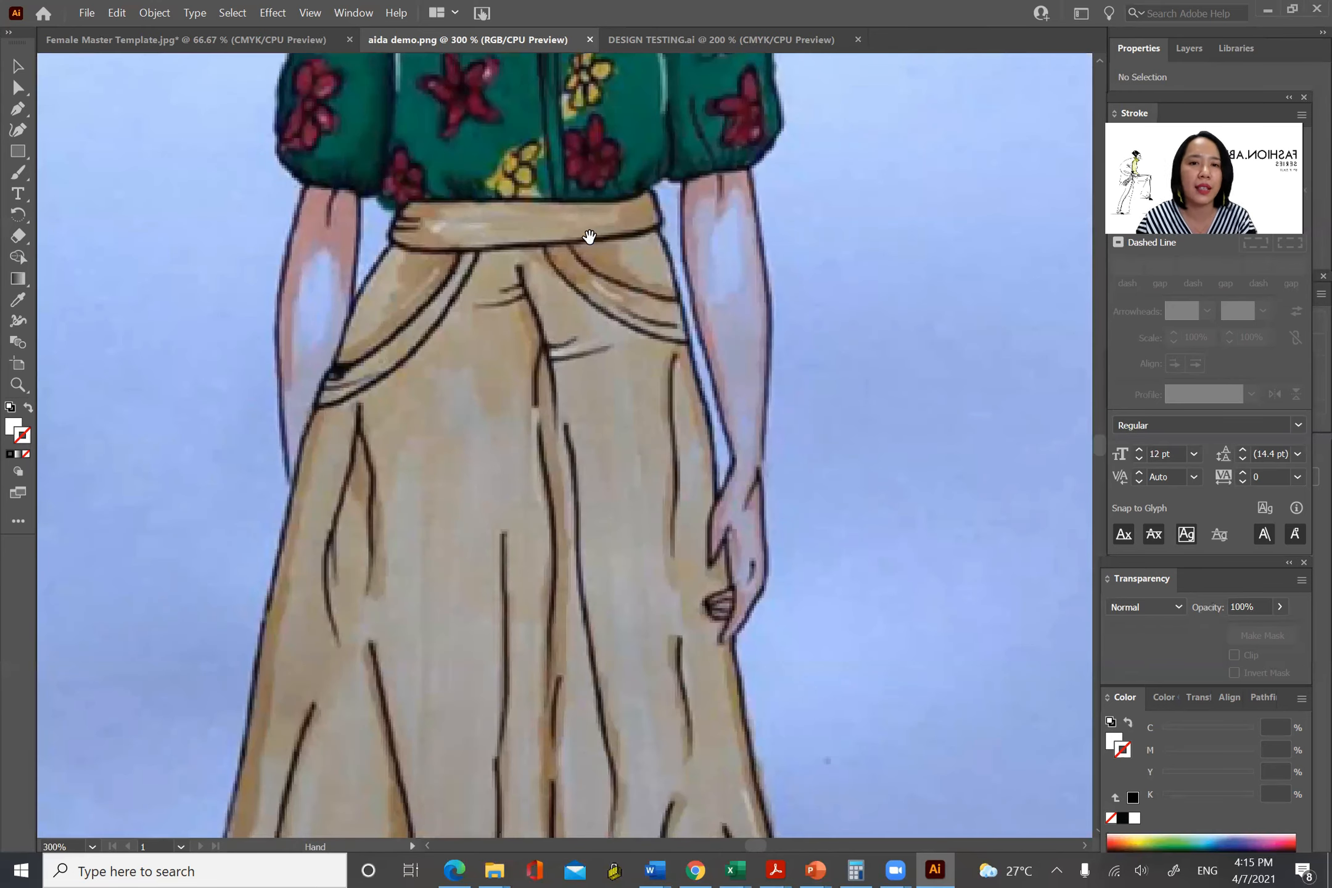
pyautogui.scroll(6, 585, 492)
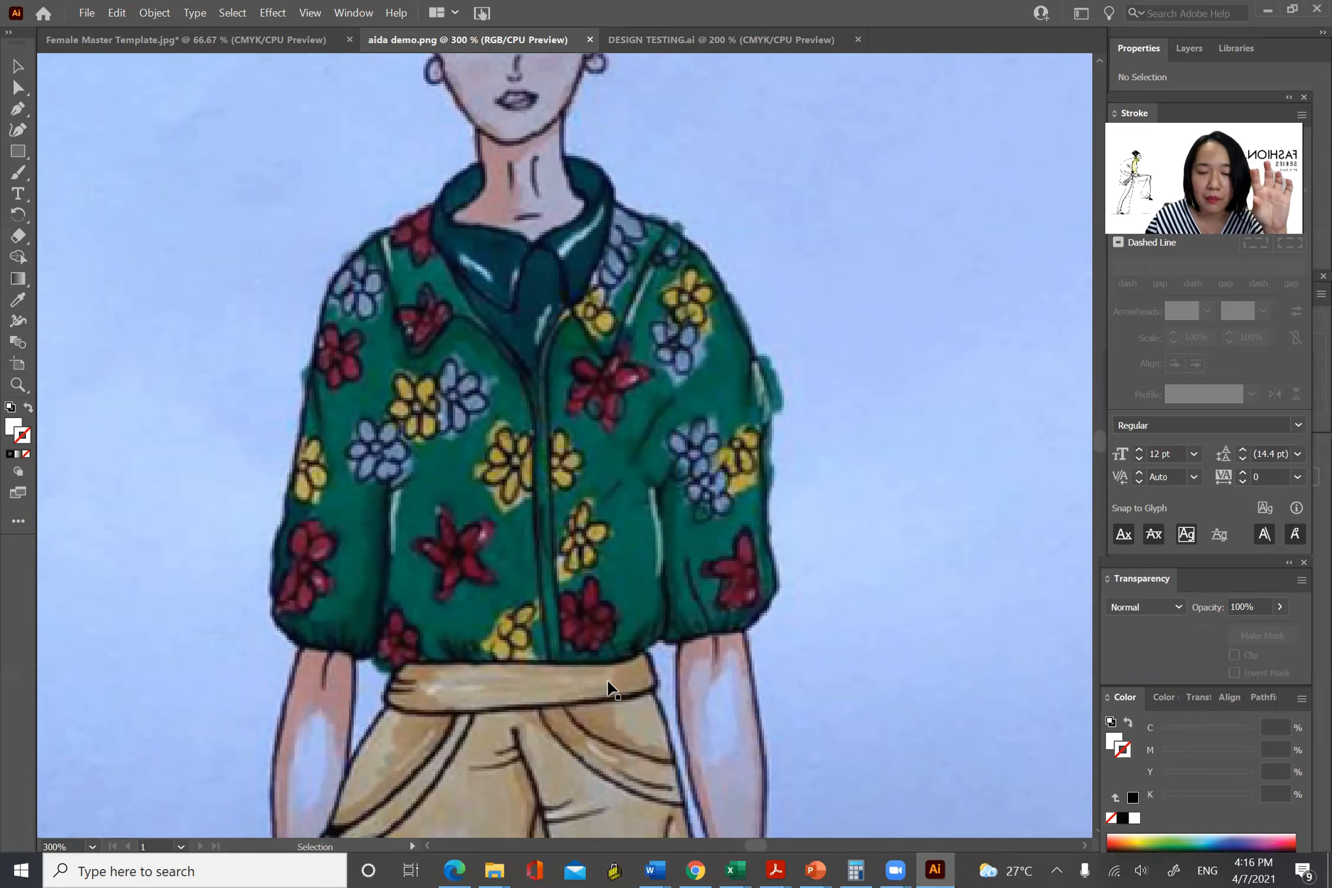
pyautogui.scroll(-3, 611, 687)
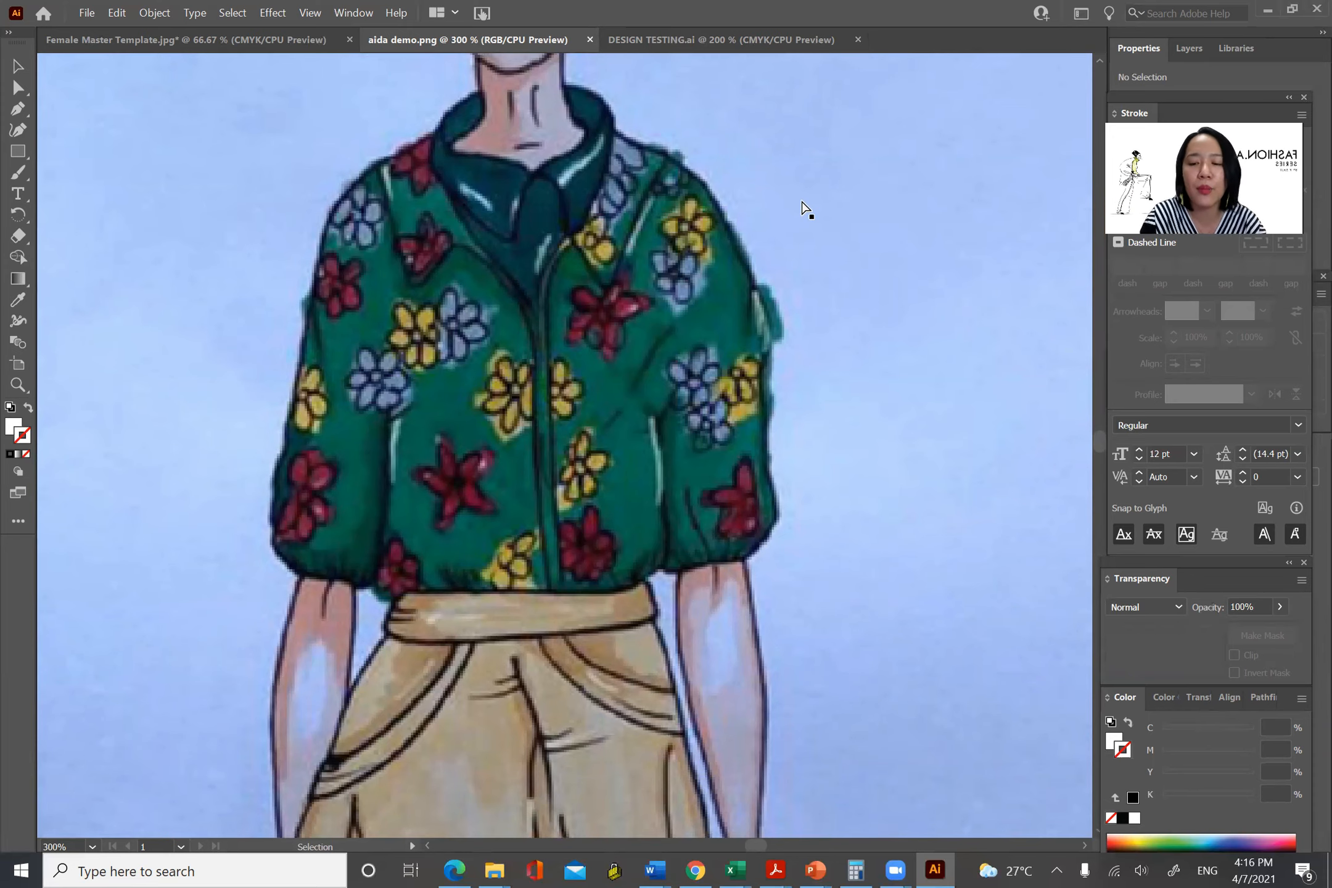
pyautogui.hotkey('ctrl', '-')
pyautogui.hotkey('ctrl', '-')
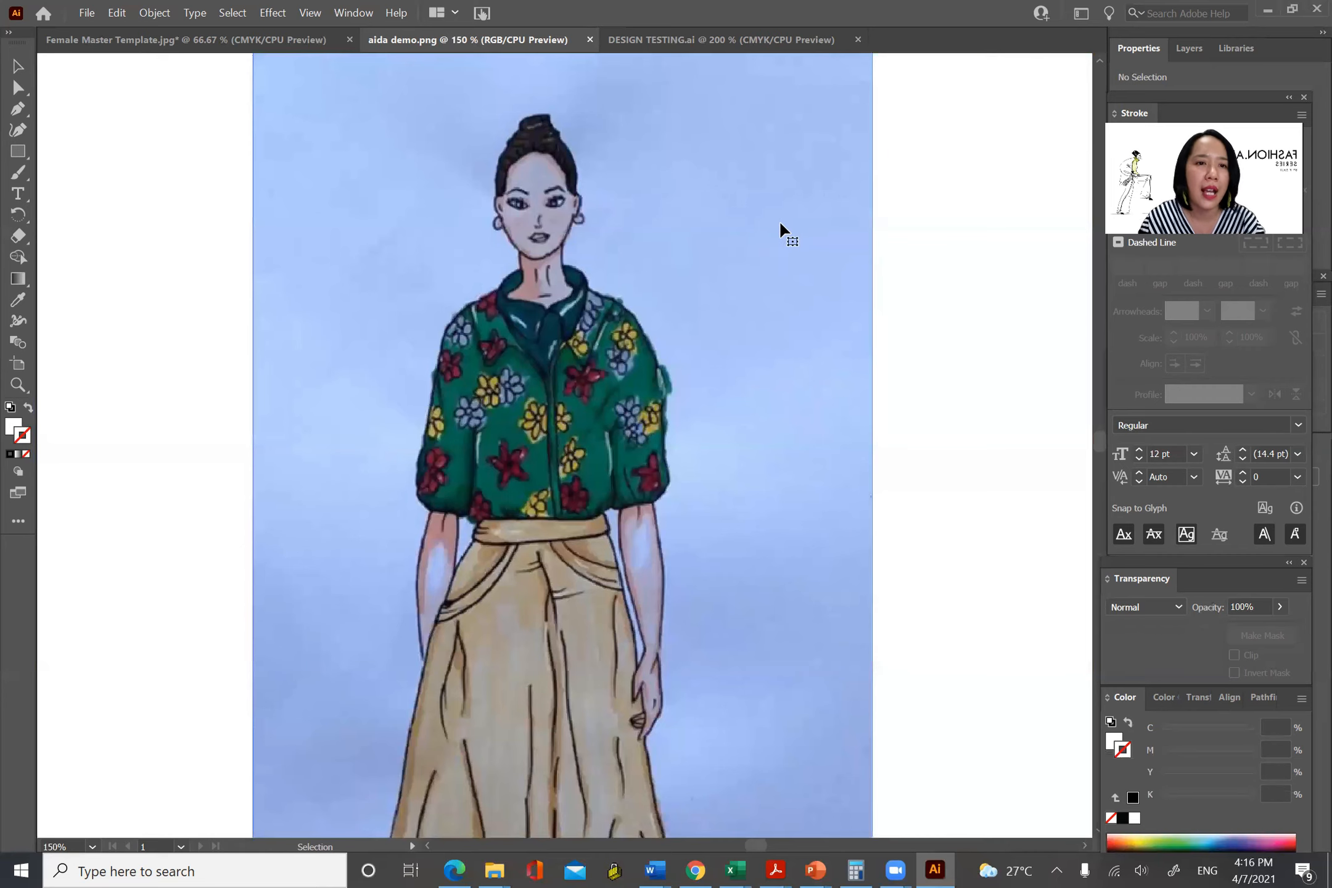
# Copy the fashion illustration from aida demo.png into the Female Master Template document and place it beside the body template.
pyautogui.click(780, 231)
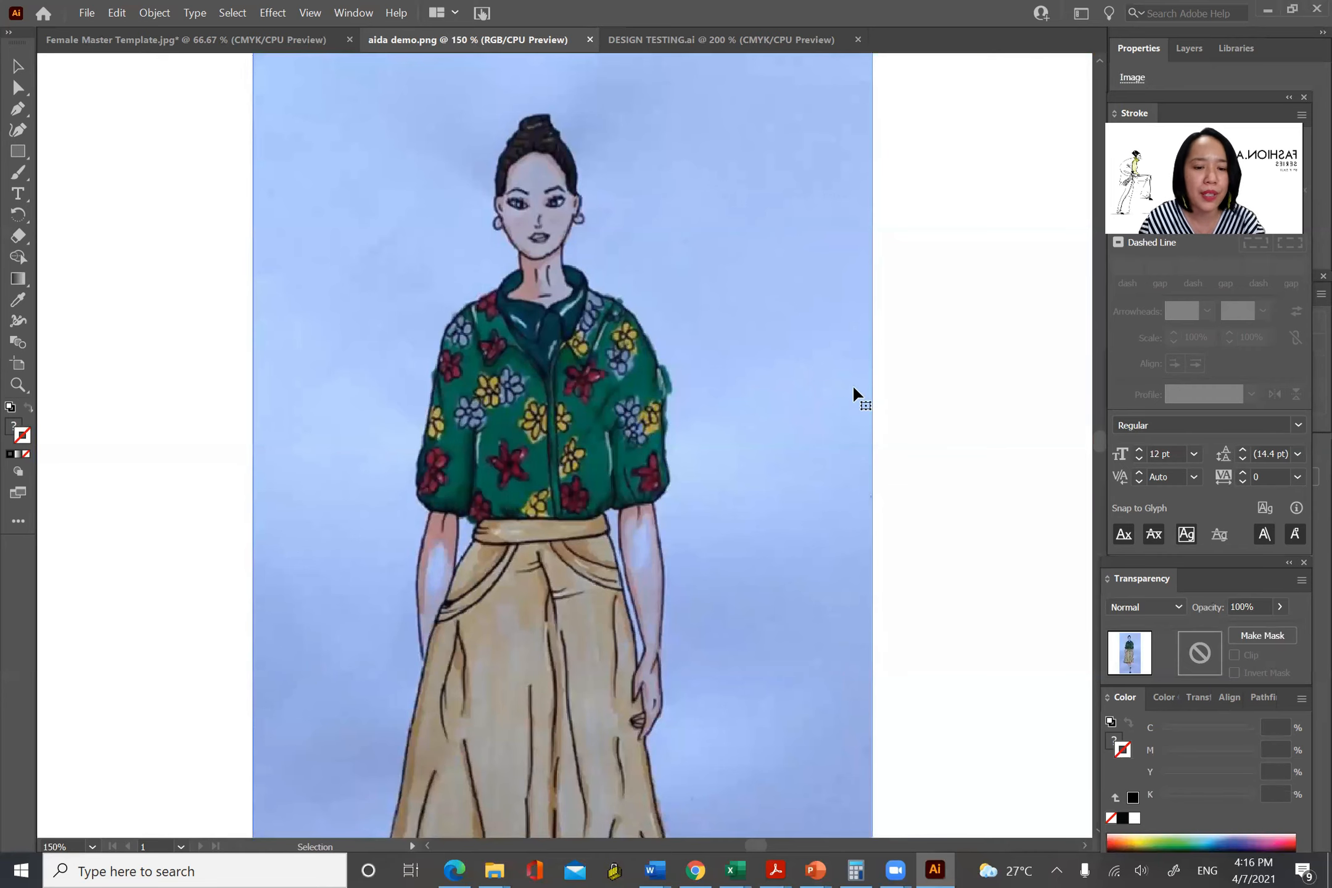
pyautogui.click(191, 50)
pyautogui.click(826, 439)
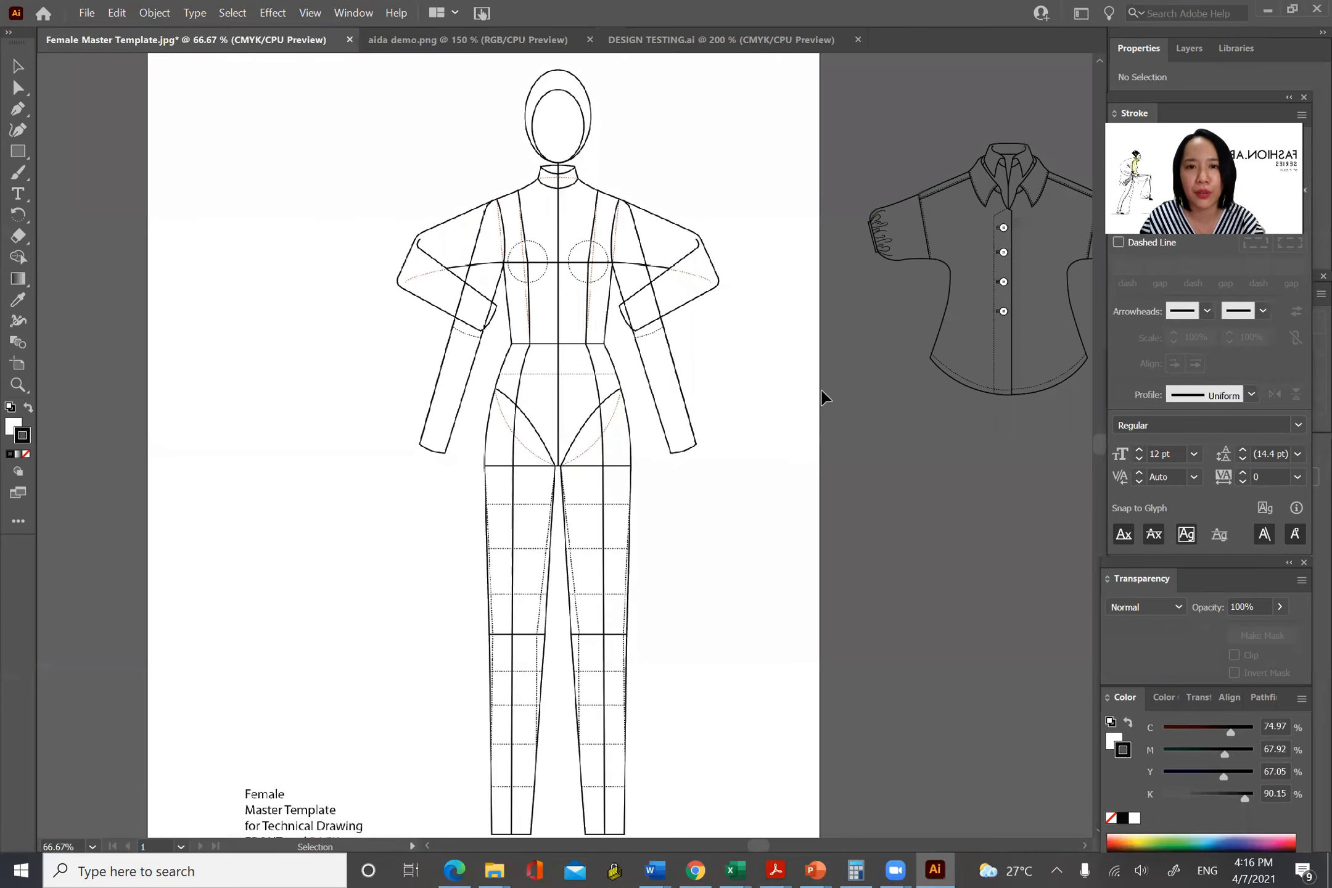
pyautogui.hscroll(-2, 827, 439)
pyautogui.hotkey('ctrl', '=')
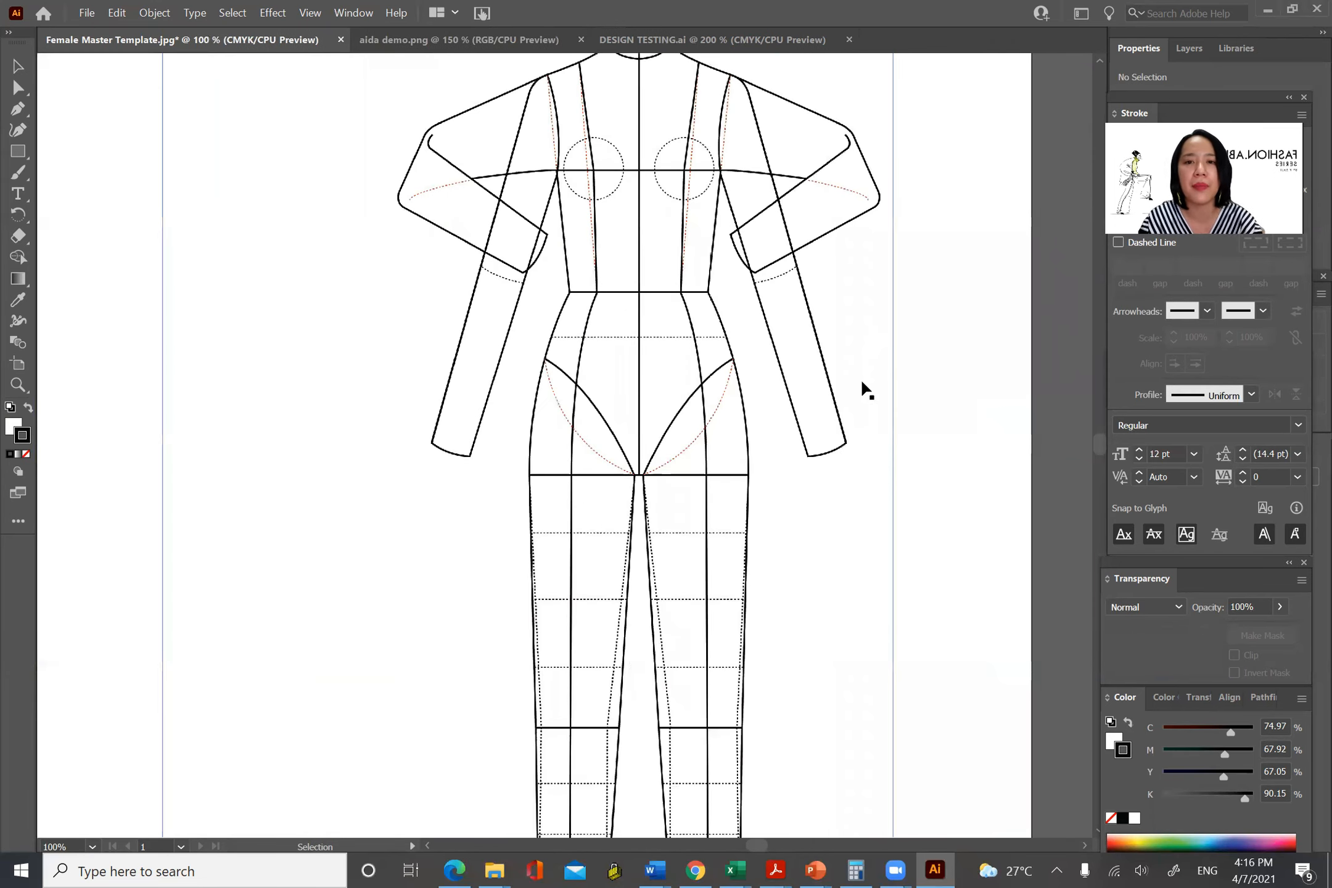
pyautogui.scroll(-4, 861, 383)
pyautogui.scroll(-3, 848, 423)
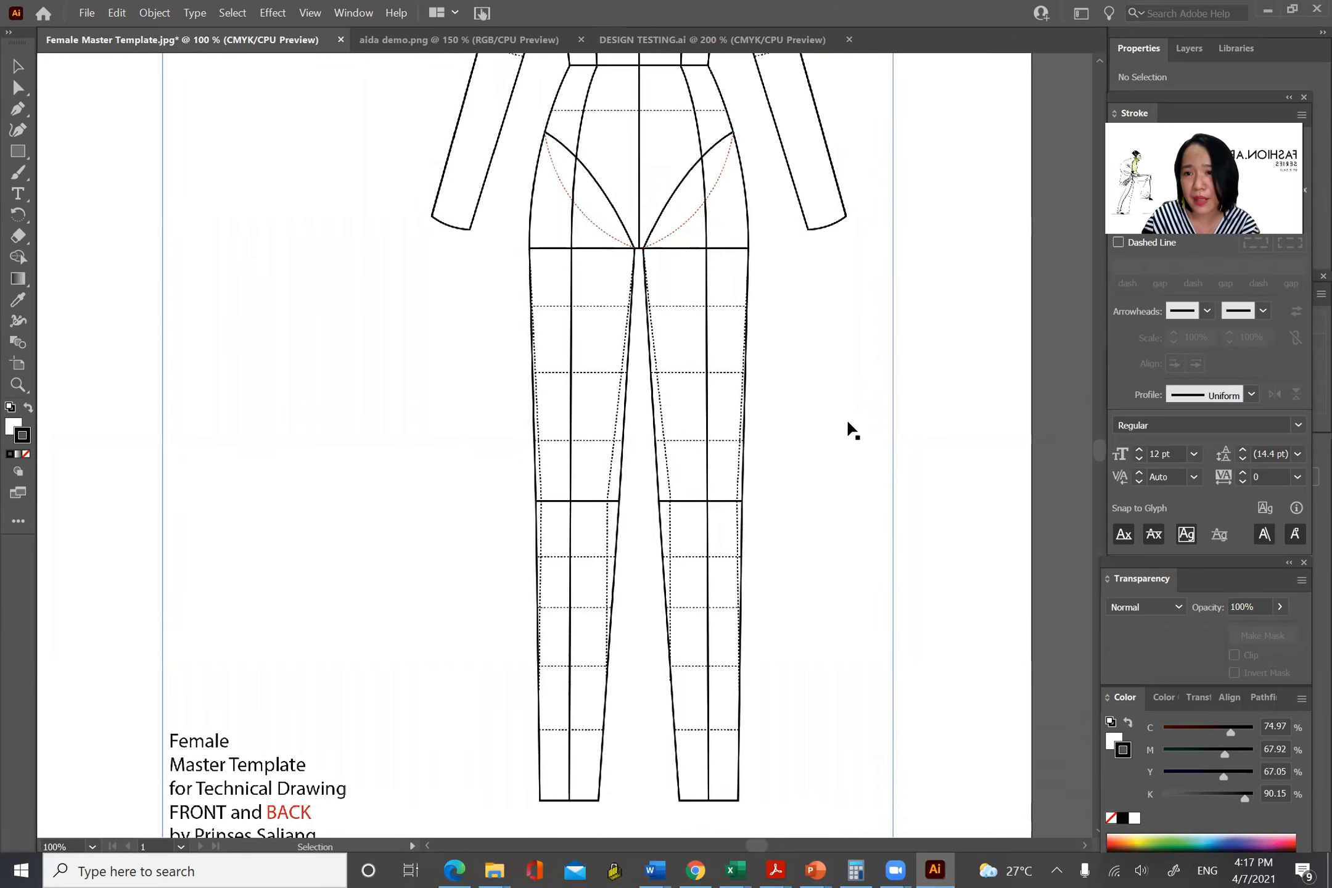
pyautogui.scroll(5, 849, 425)
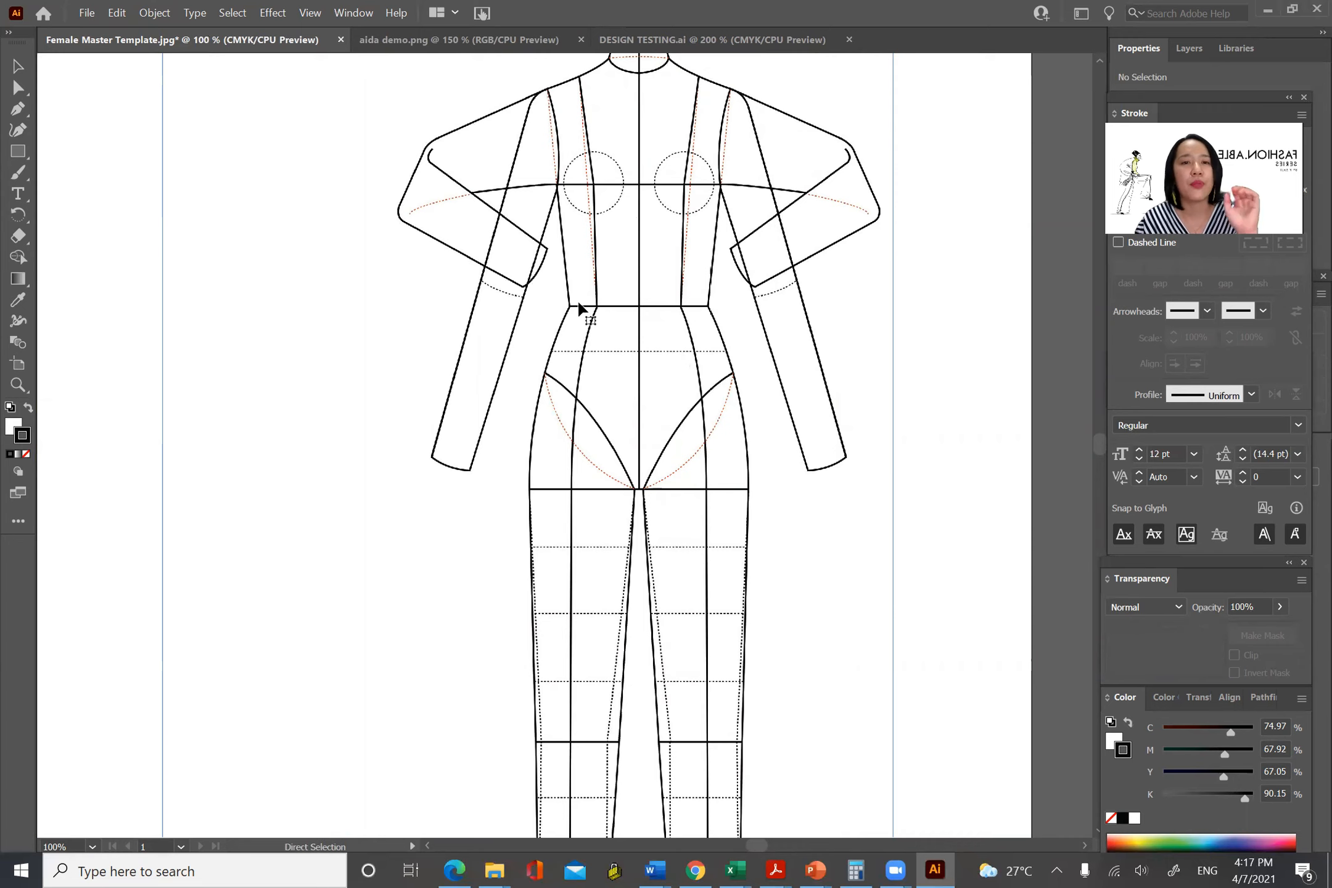
pyautogui.hotkey('ctrl', 'v')
pyautogui.moveTo(636, 345); pyautogui.dragTo(289, 329)
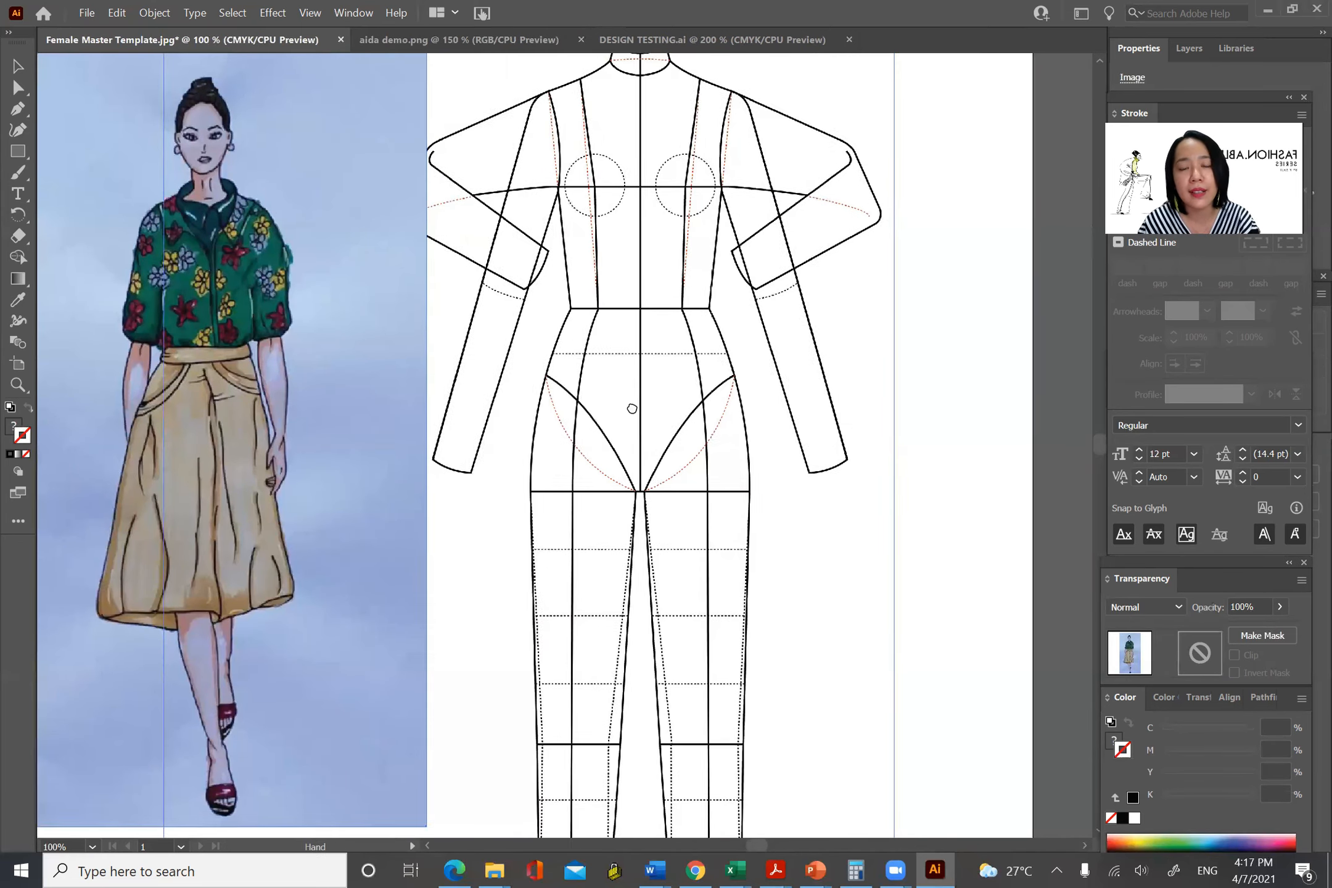
pyautogui.moveTo(574, 333); pyautogui.dragTo(646, 443)
pyautogui.moveTo(392, 380); pyautogui.dragTo(494, 252)
pyautogui.click(991, 205)
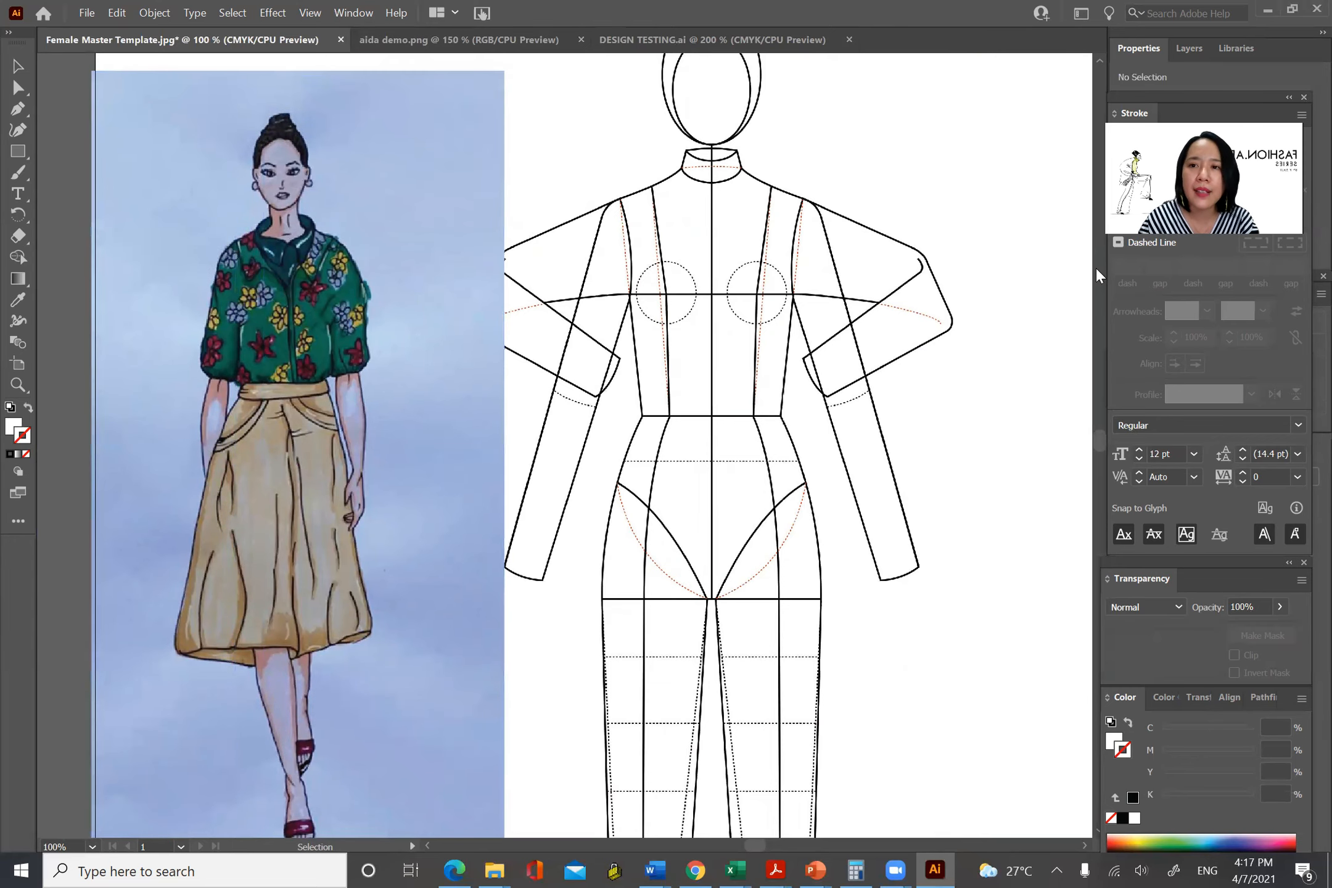
# Move the illustration further left so it no longer covers the template's sleeve.
pyautogui.press('a')
pyautogui.hotkey('ctrl', '+')
pyautogui.hotkey('ctrl', '+')
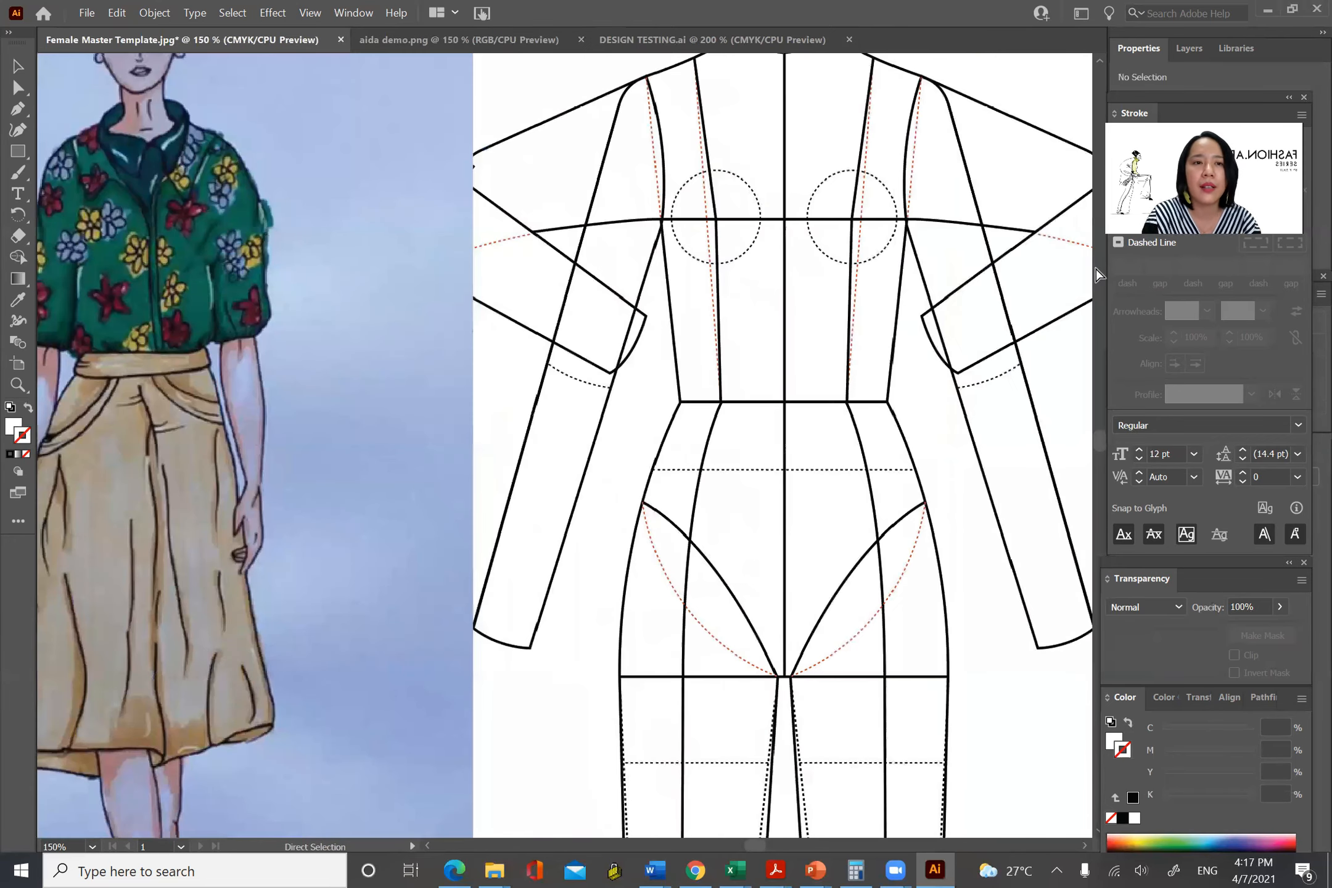
pyautogui.moveTo(382, 259); pyautogui.dragTo(594, 448)
pyautogui.press('v')
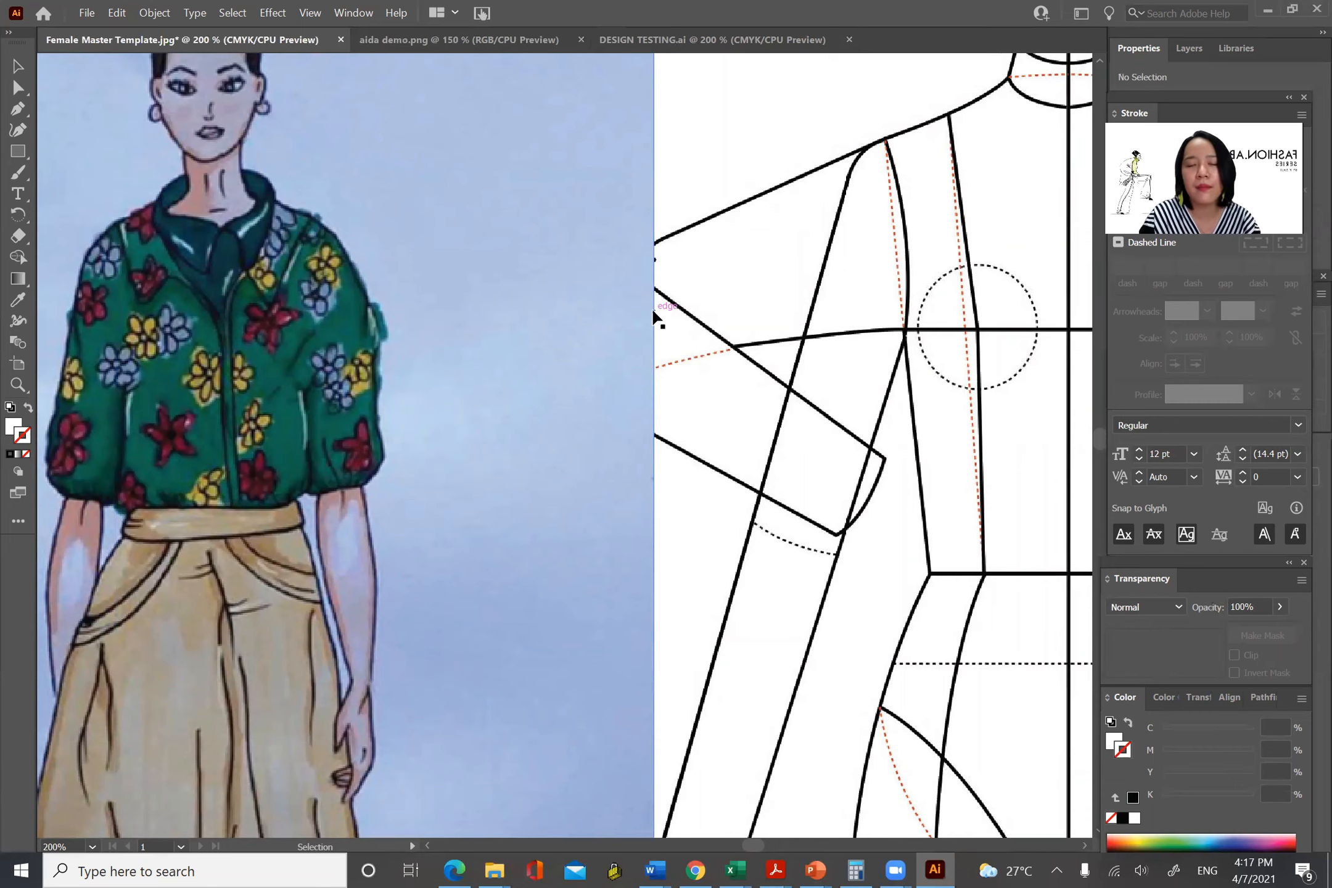
pyautogui.moveTo(581, 249); pyautogui.dragTo(483, 346)
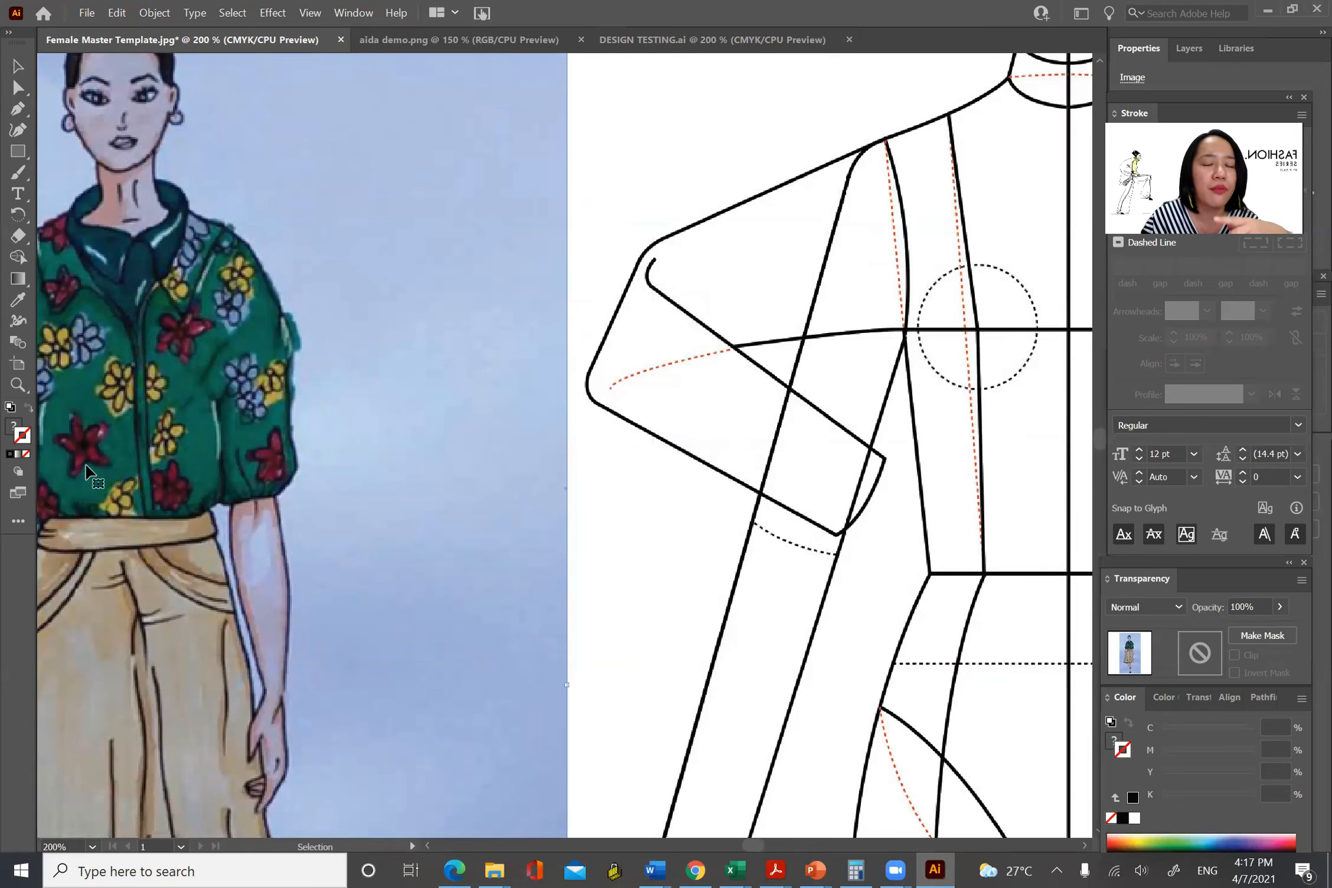
# Set up the Pen tool with a red CC0033 stroke and no fill.
pyautogui.click(18, 109)
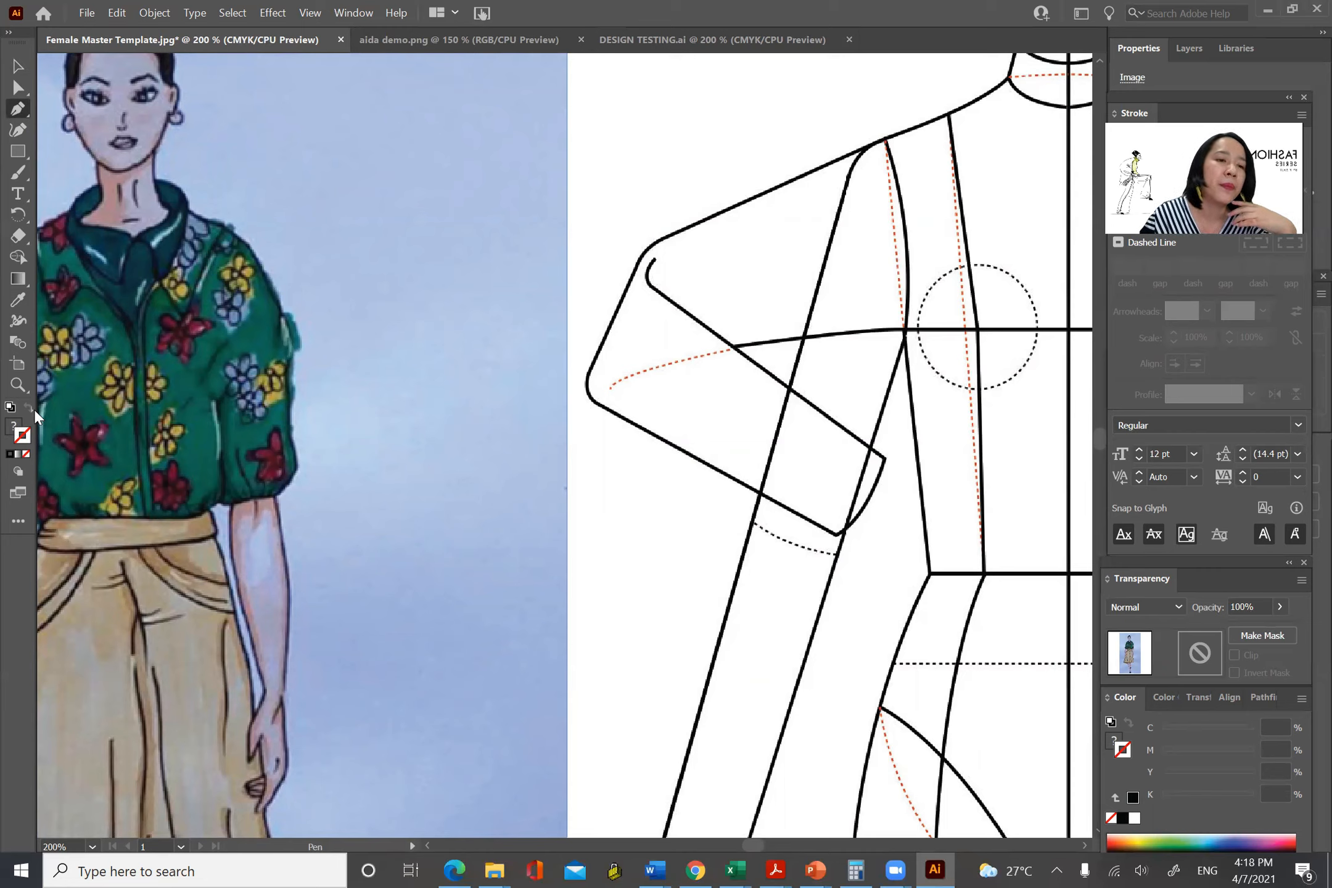
pyautogui.click(11, 408)
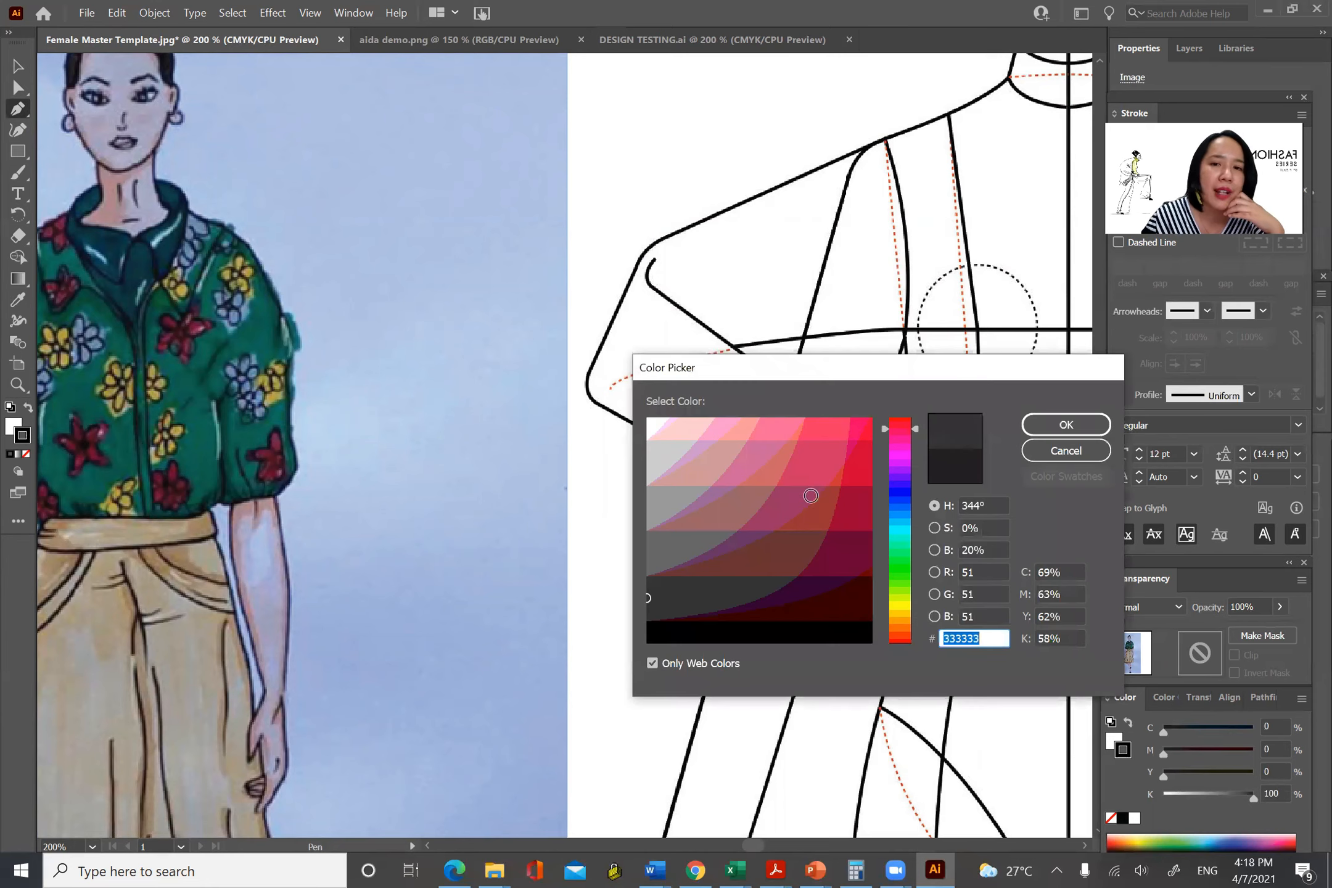
pyautogui.click(867, 452)
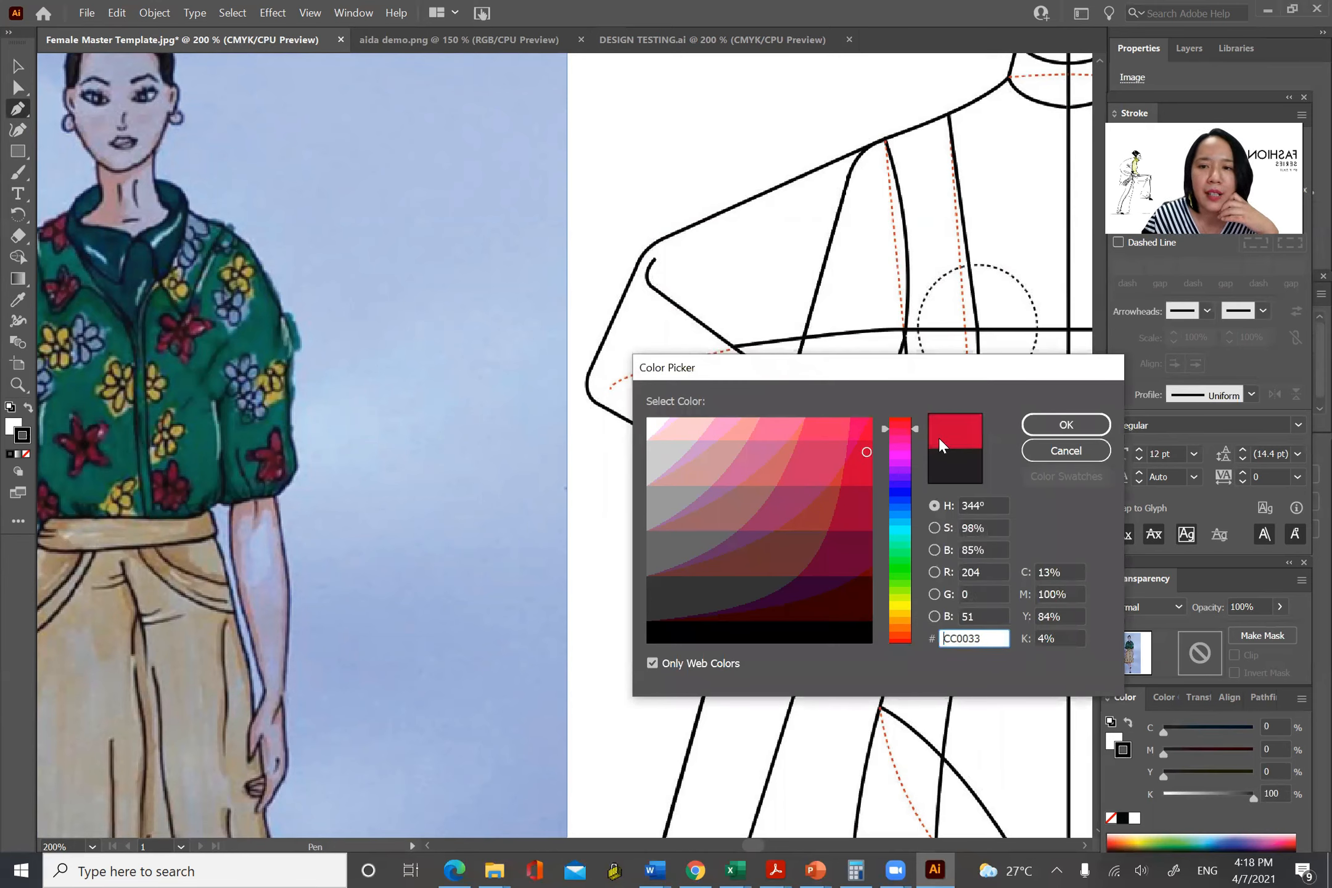
pyautogui.click(1065, 424)
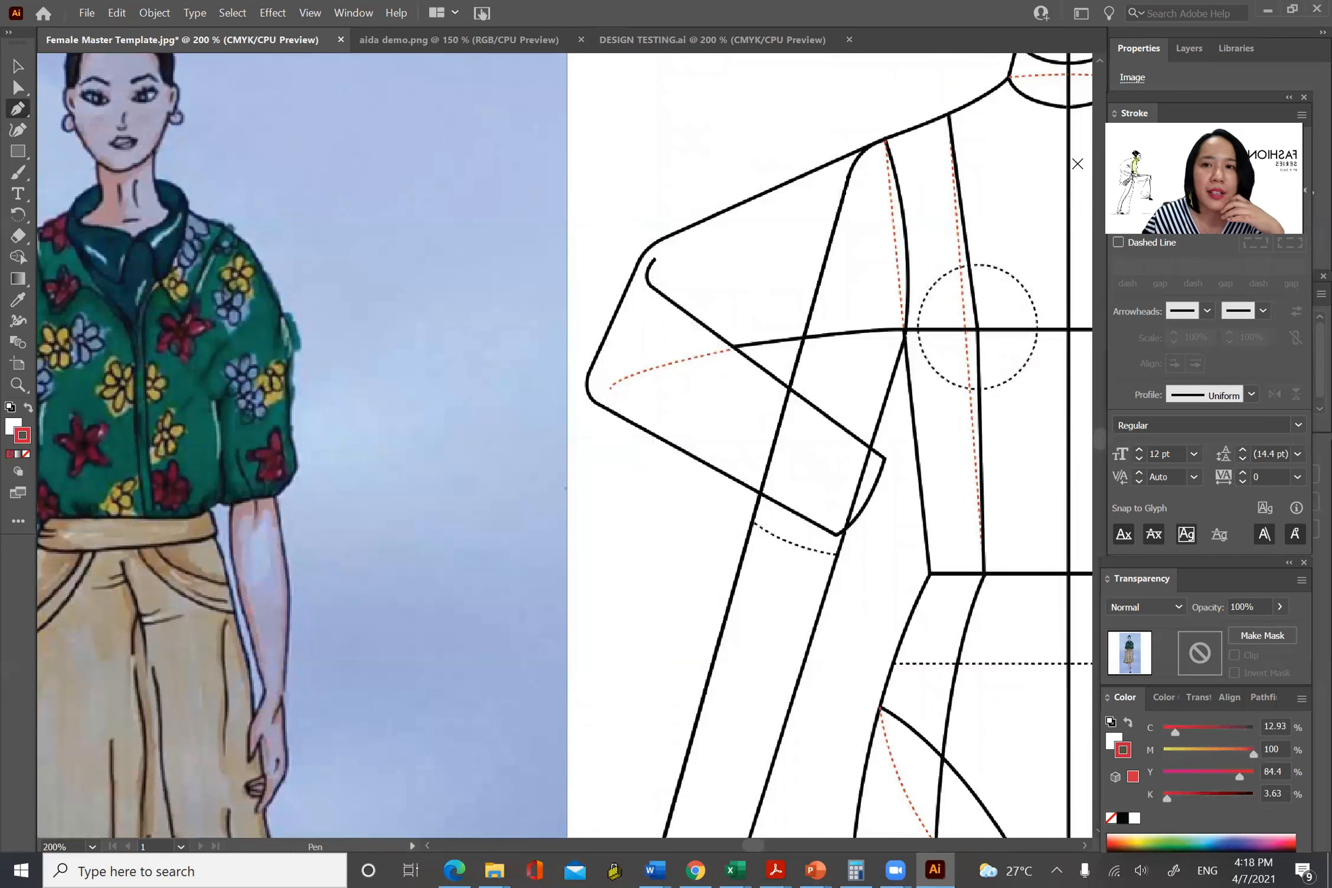
pyautogui.click(14, 425)
pyautogui.click(25, 455)
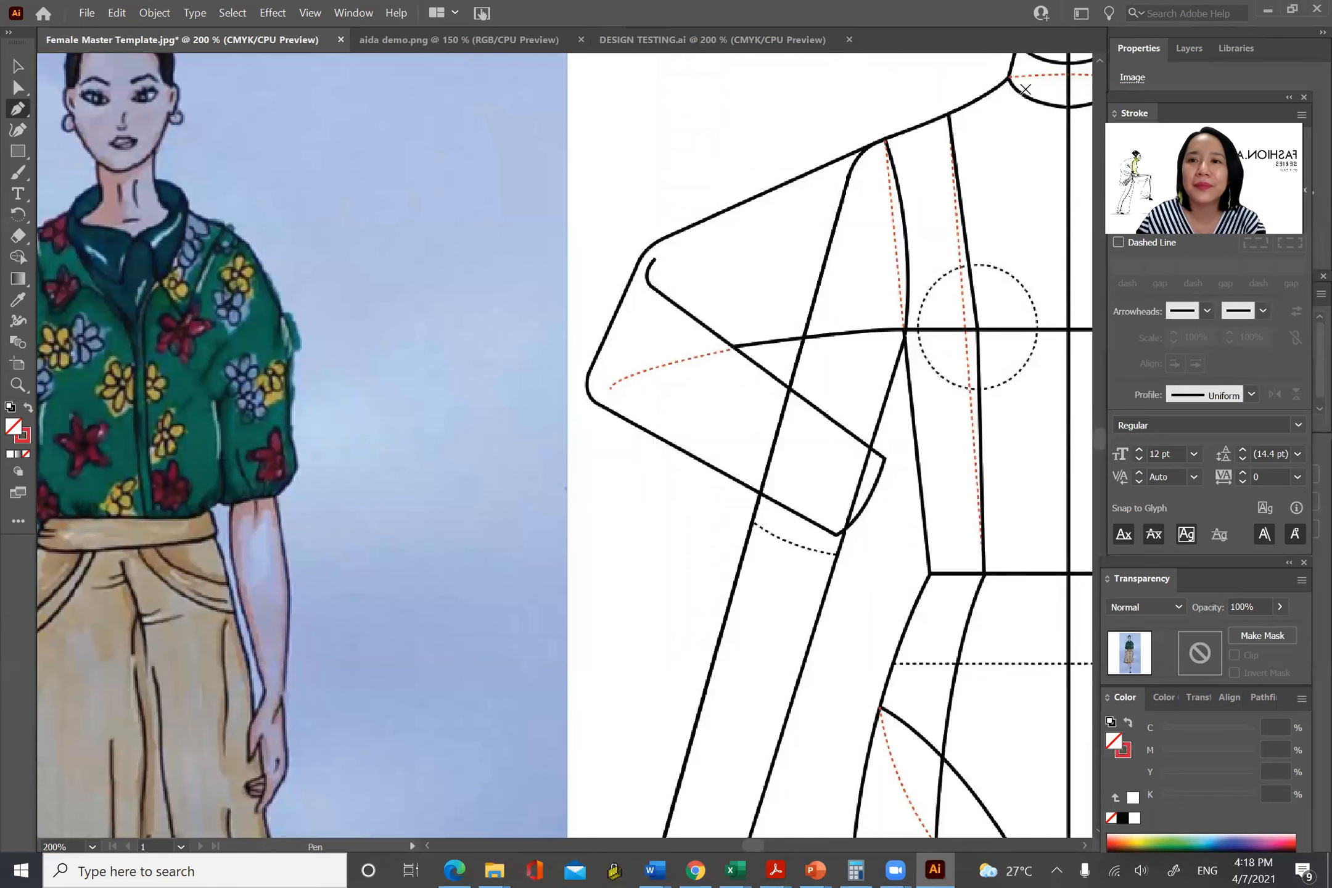
# Draw the blouse's left shoulder line along the template's shoulder, from beside the neck to the upper sleeve.
pyautogui.moveTo(1017, 131)
pyautogui.mouseDown()
pyautogui.moveTo(889, 201)
pyautogui.moveTo(1004, 158)
pyautogui.mouseUp()
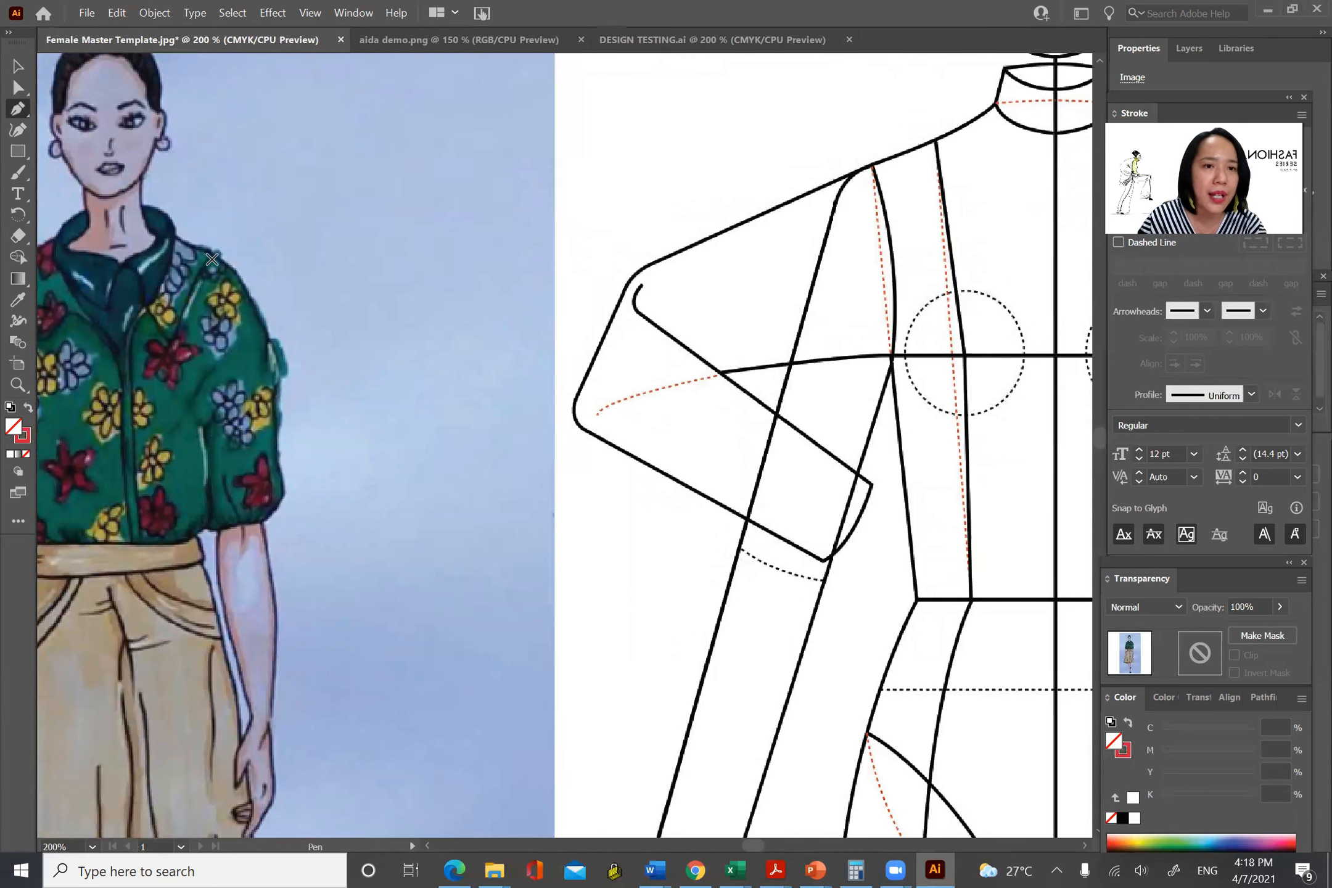
pyautogui.click(958, 127)
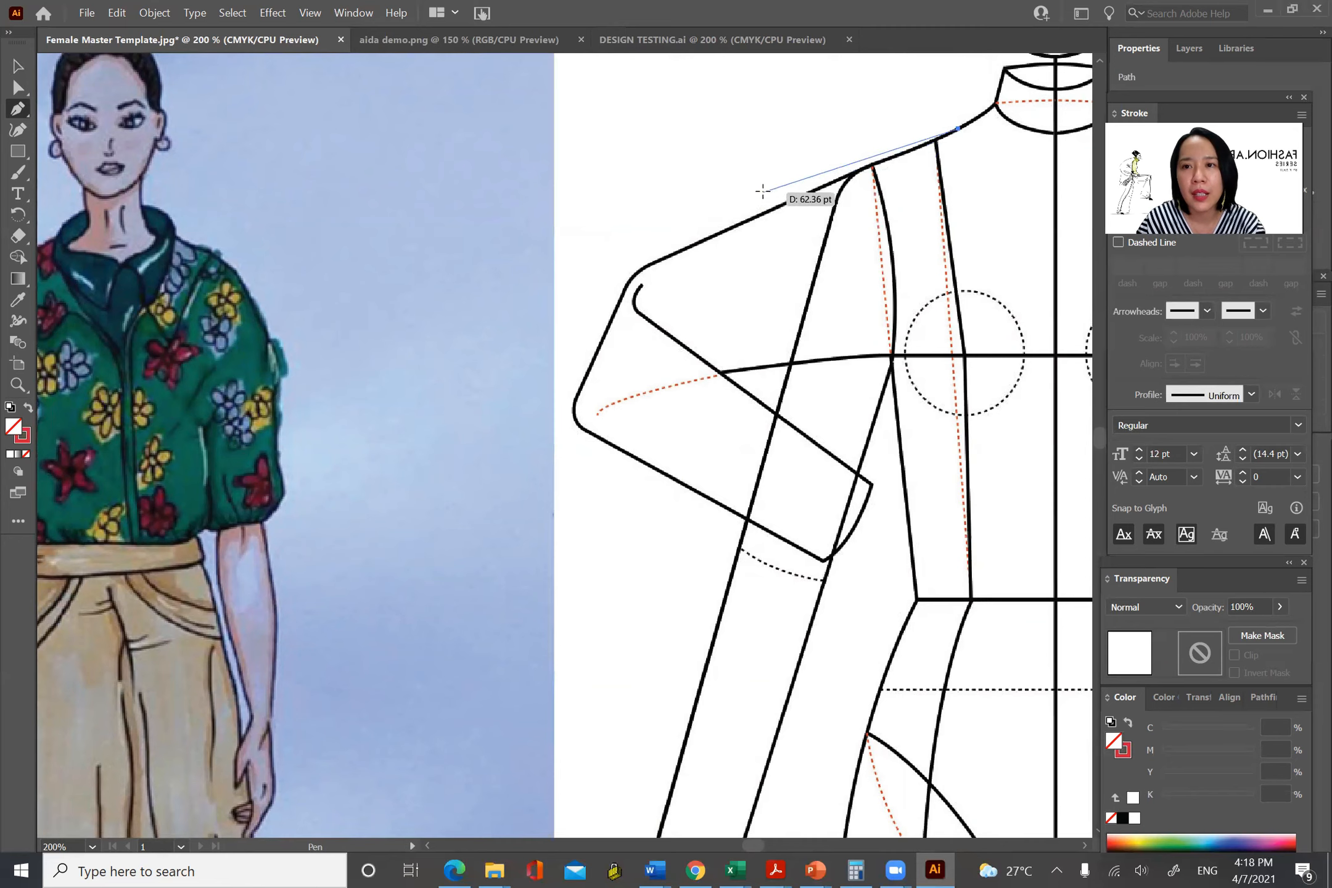
pyautogui.moveTo(869, 166); pyautogui.dragTo(840, 176)
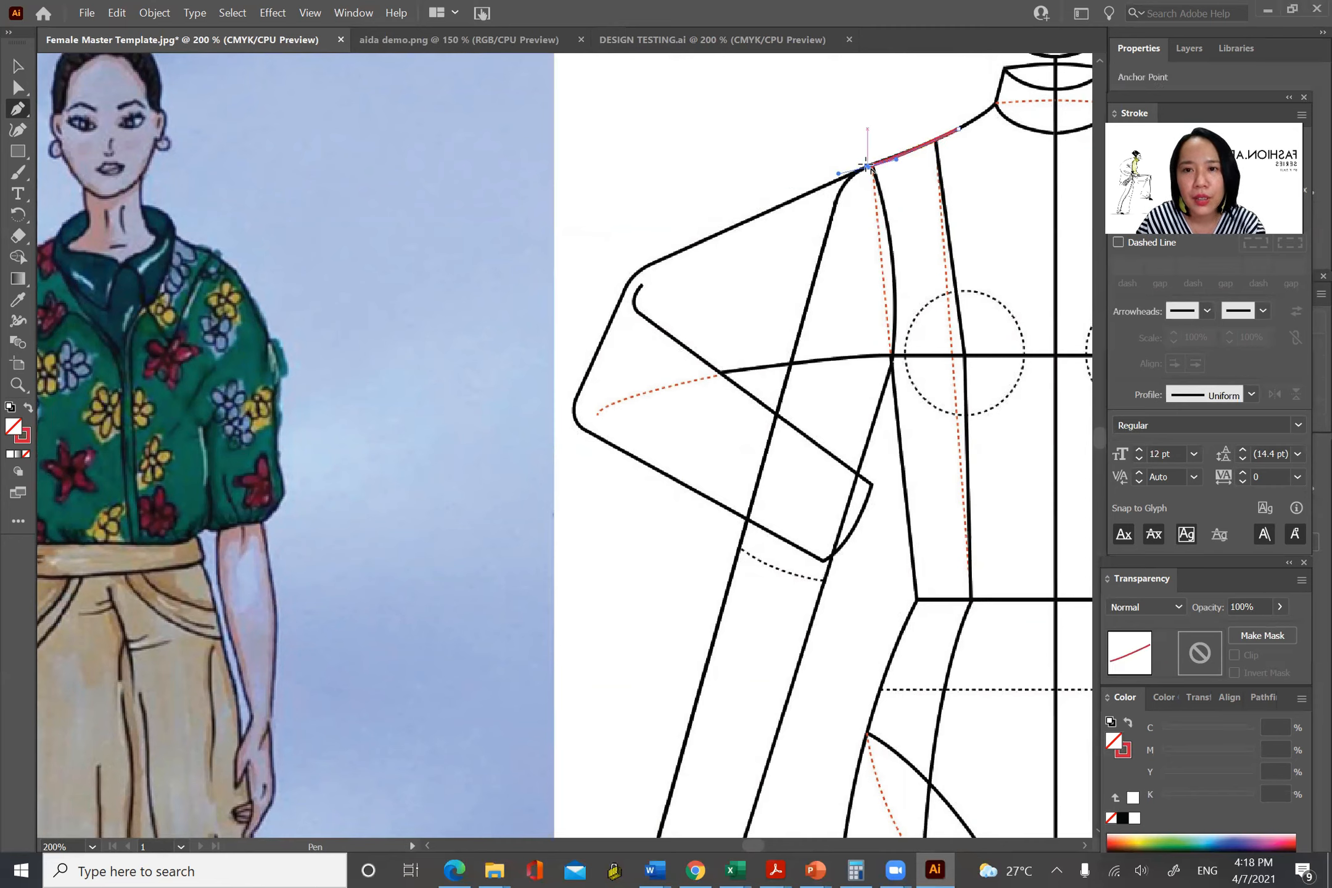
pyautogui.click(867, 166)
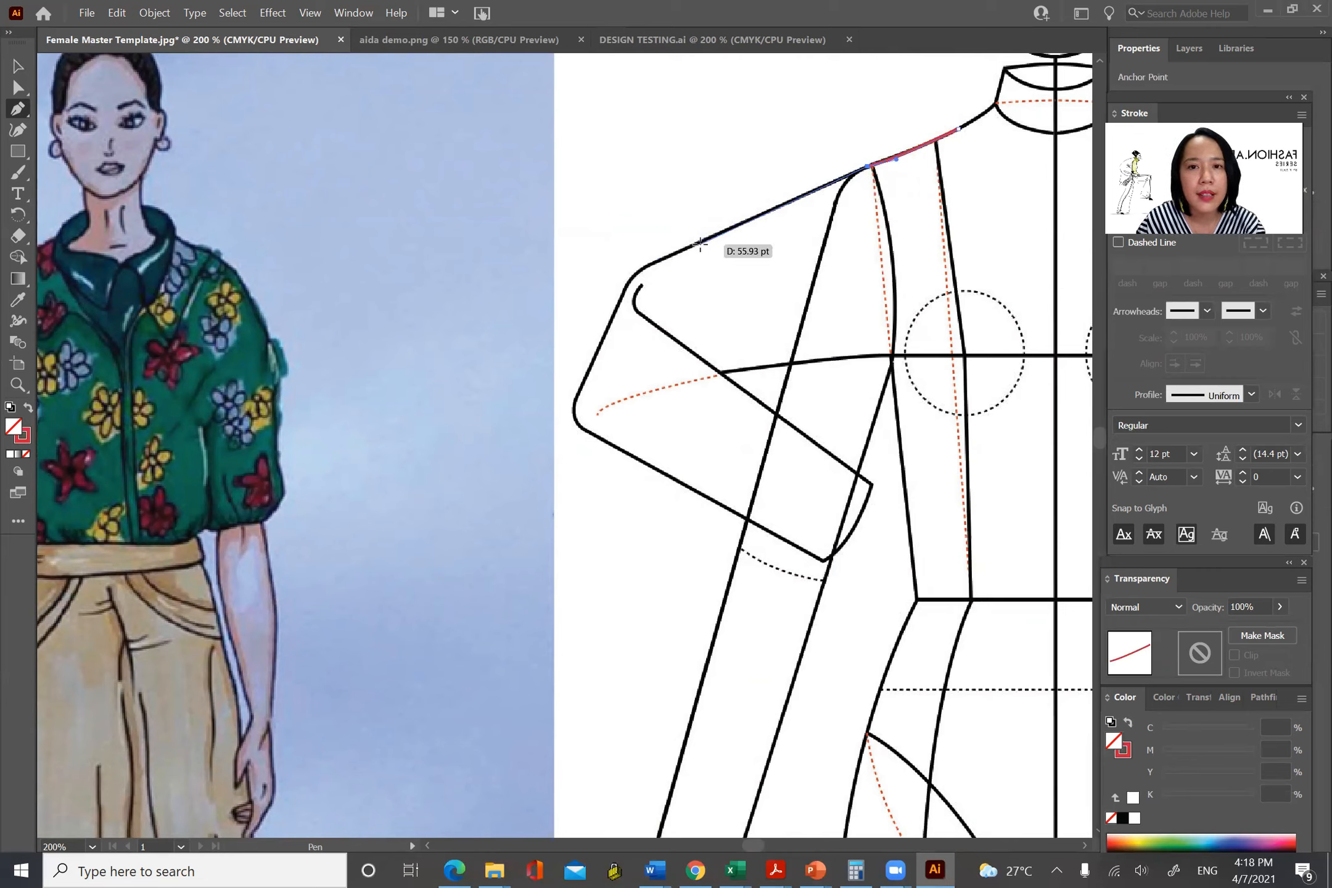
pyautogui.click(760, 213)
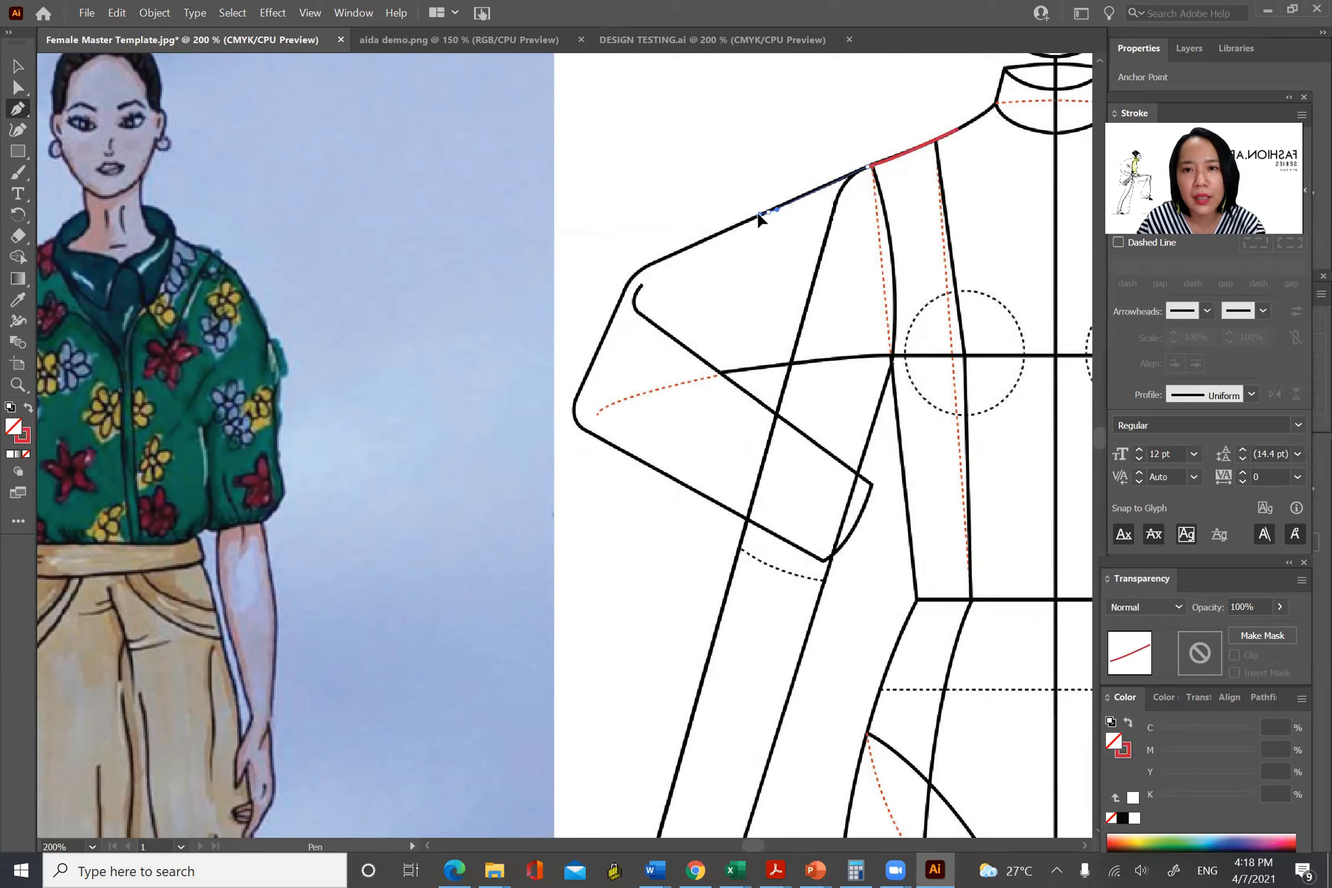
pyautogui.click(768, 212)
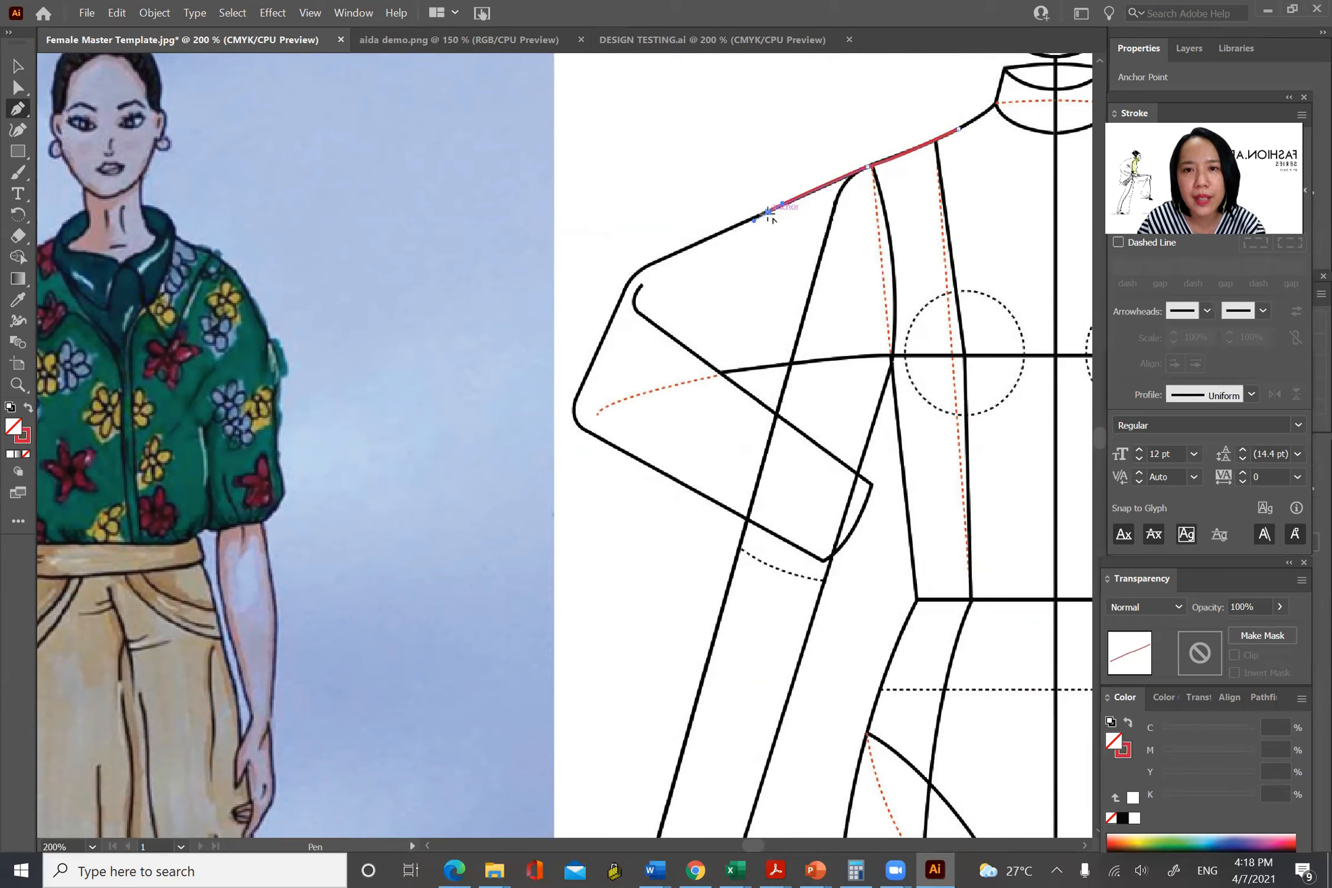
pyautogui.click(768, 212)
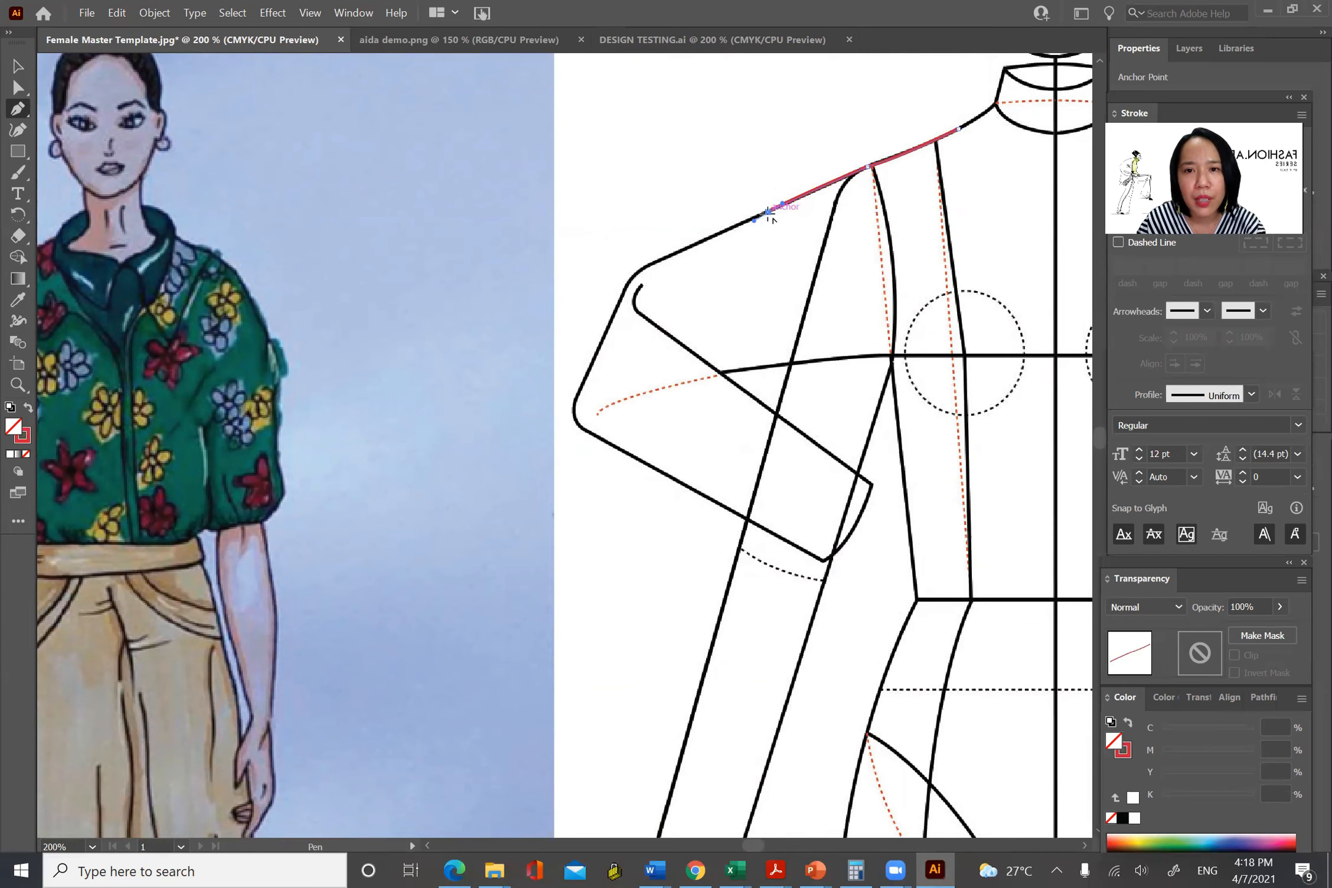
# Continue the path down the short sleeve opening, around a curved underarm and along the side seam to the hip.
pyautogui.click(803, 381)
pyautogui.moveTo(885, 443); pyautogui.dragTo(892, 498)
pyautogui.click(884, 440)
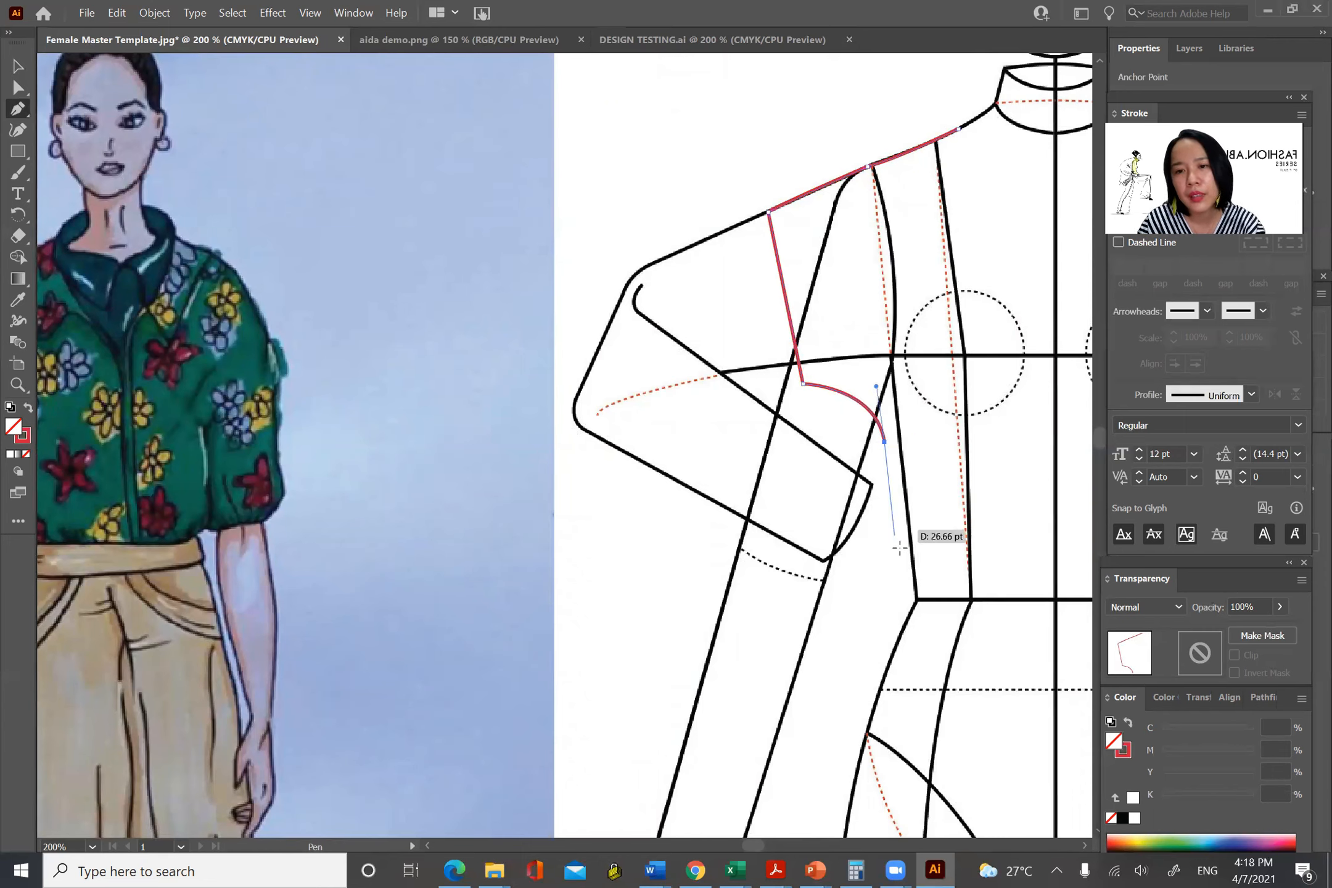
pyautogui.moveTo(858, 644)
pyautogui.mouseDown()
pyautogui.moveTo(820, 745)
pyautogui.moveTo(823, 777)
pyautogui.mouseUp()
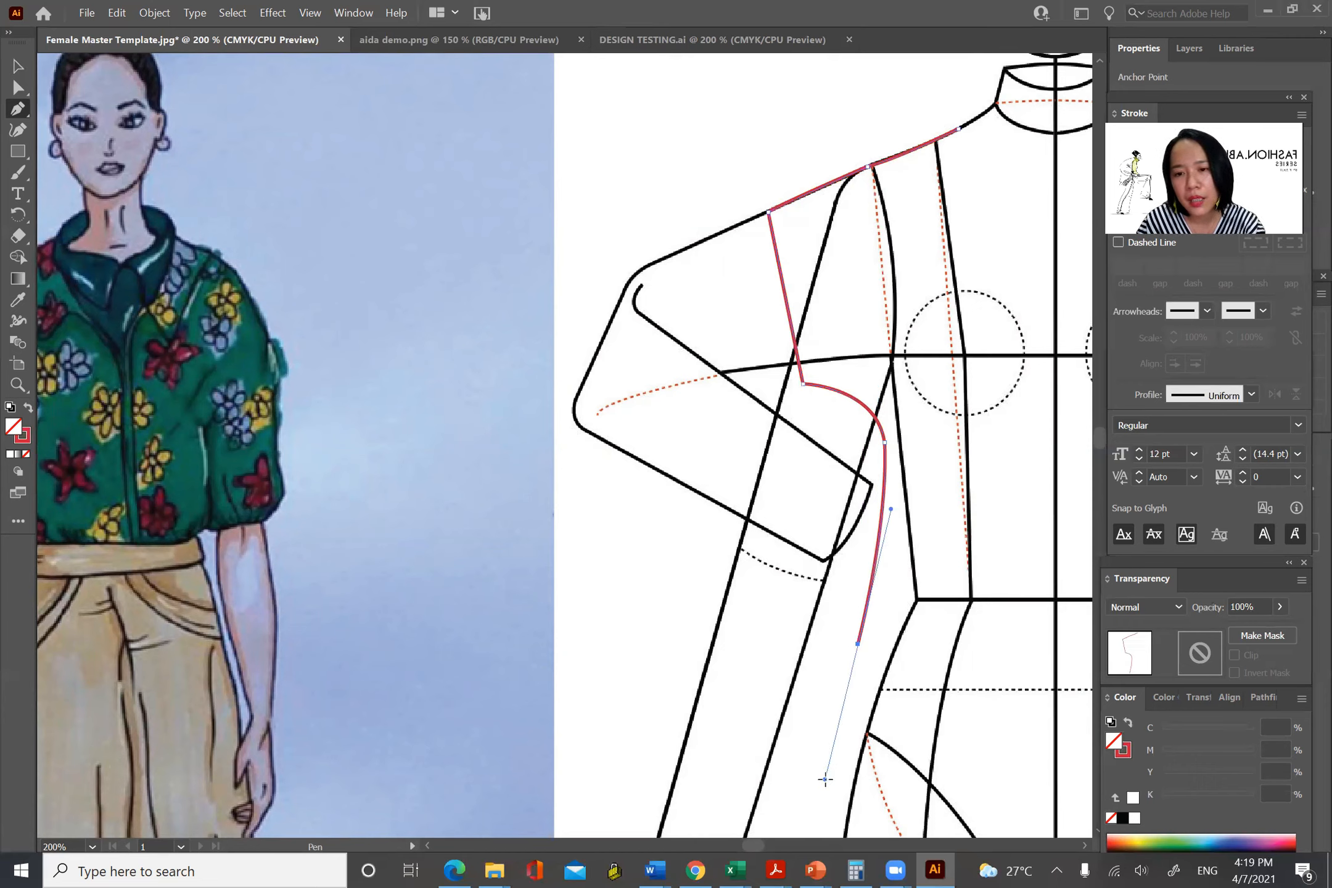
pyautogui.click(858, 644)
pyautogui.moveTo(845, 632); pyautogui.dragTo(774, 380)
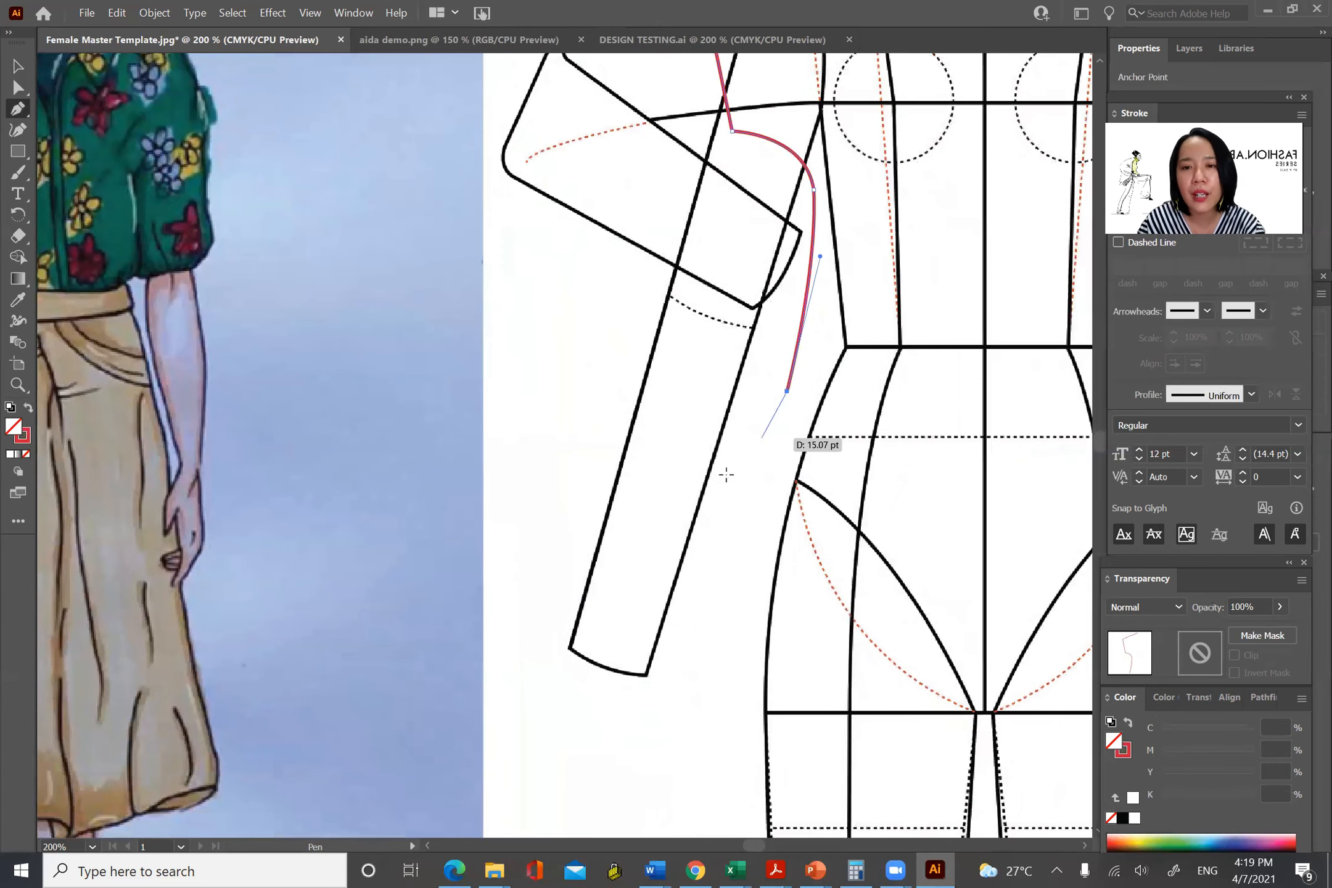
pyautogui.click(760, 509)
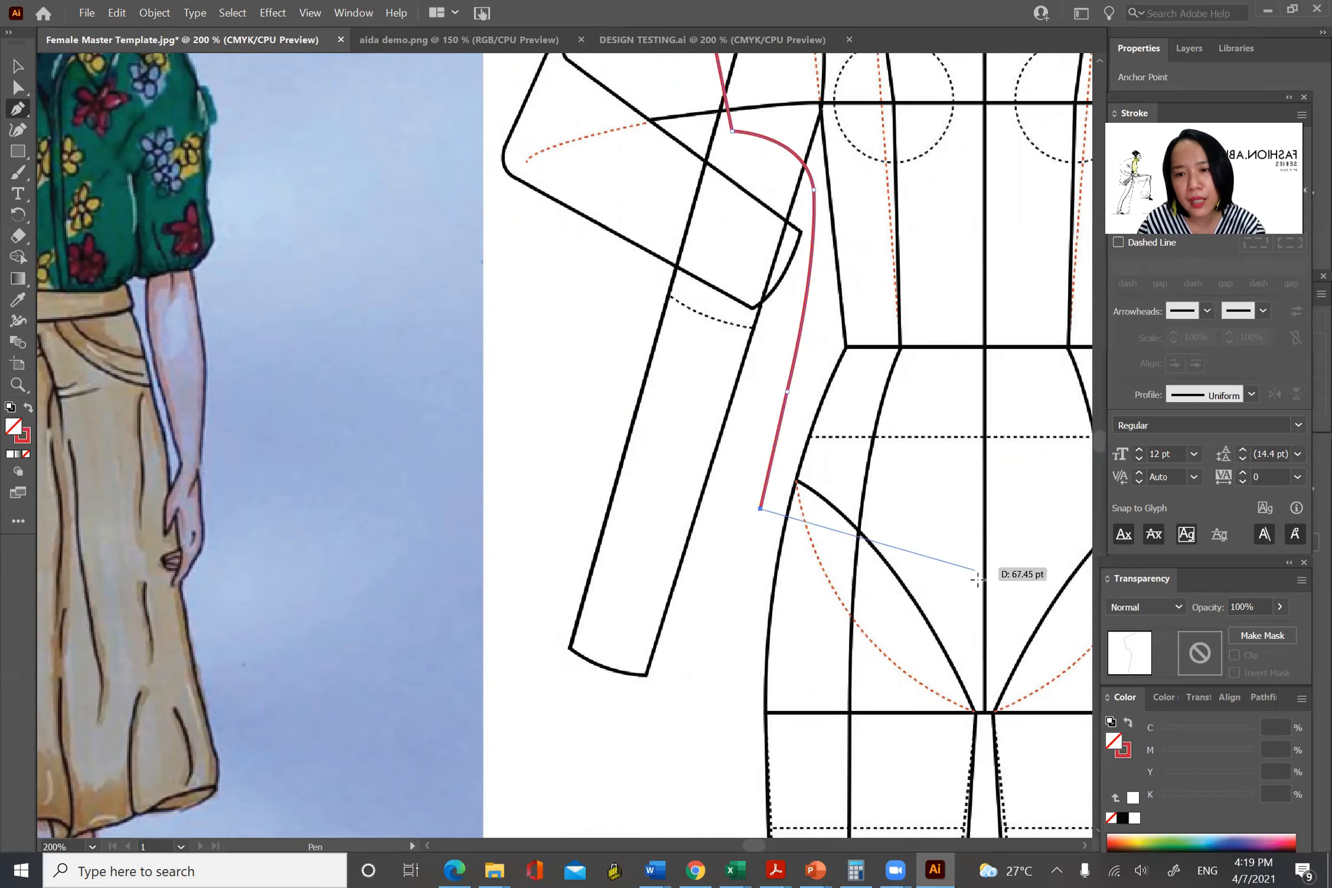
# Draw the curved hem from the side seam to just past the center front line, and end the path.
pyautogui.moveTo(992, 598); pyautogui.dragTo(1034, 592)
pyautogui.moveTo(1032, 600); pyautogui.dragTo(1033, 601)
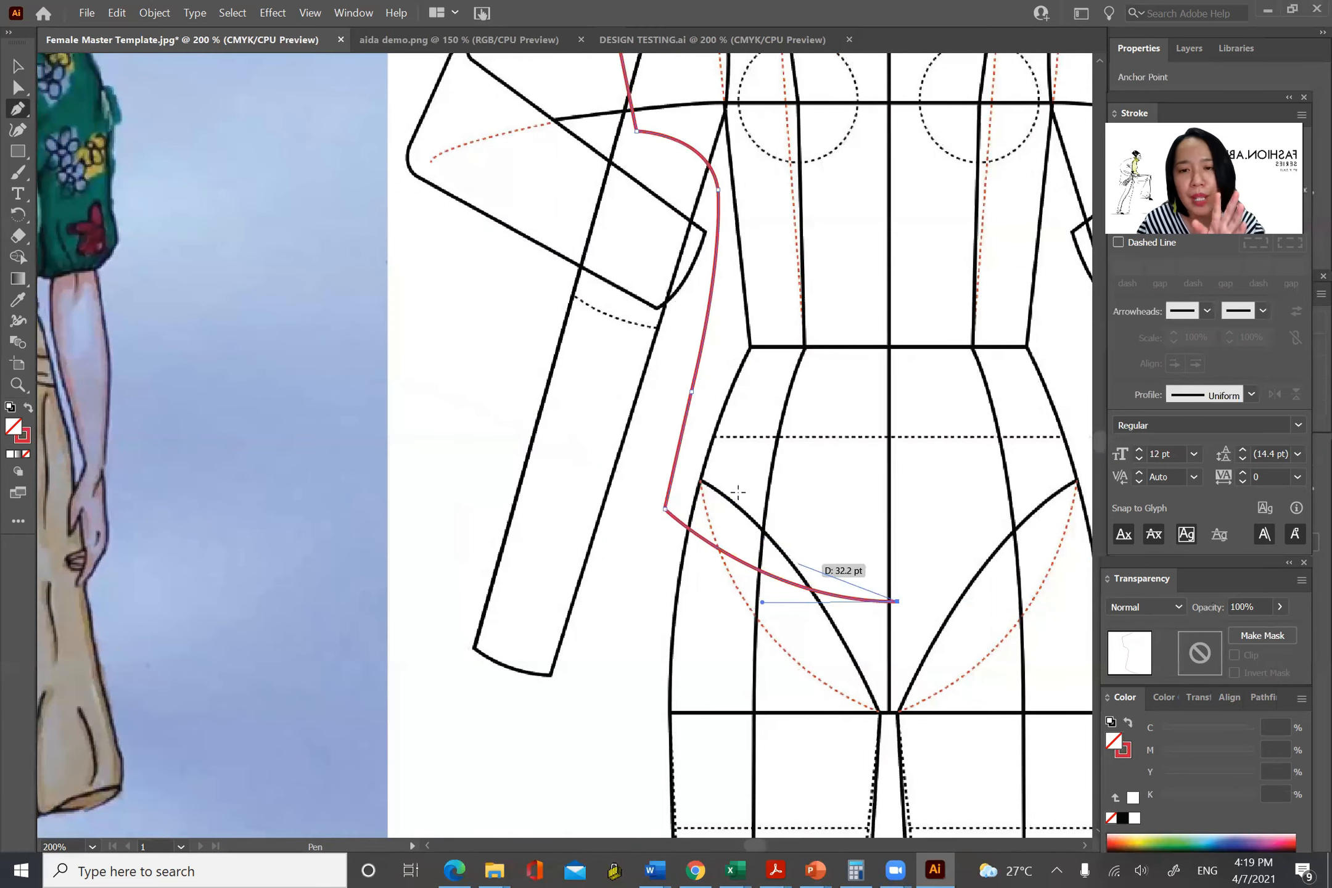
pyautogui.moveTo(898, 601); pyautogui.dragTo(1063, 618)
pyautogui.click(897, 601)
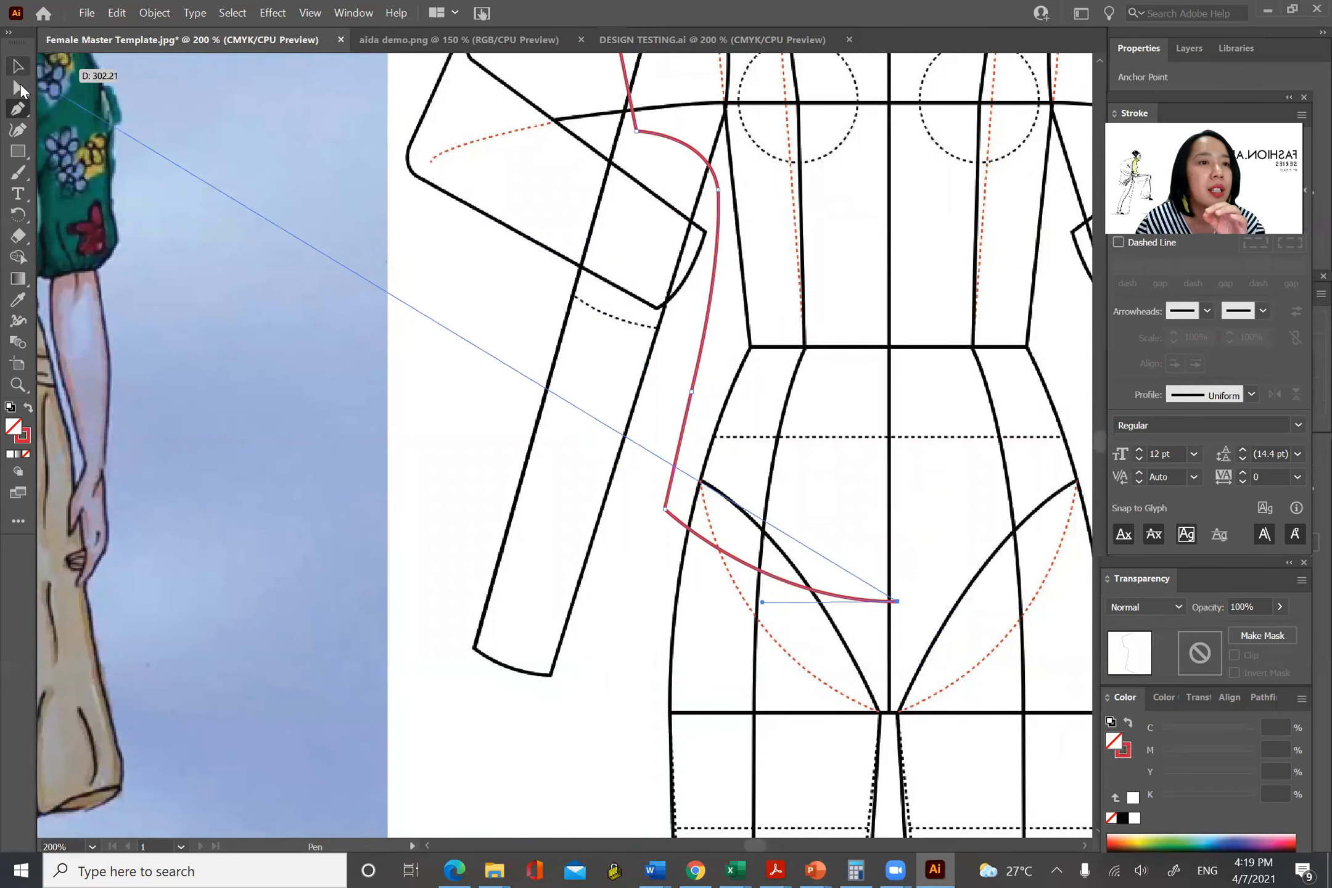
pyautogui.click(19, 68)
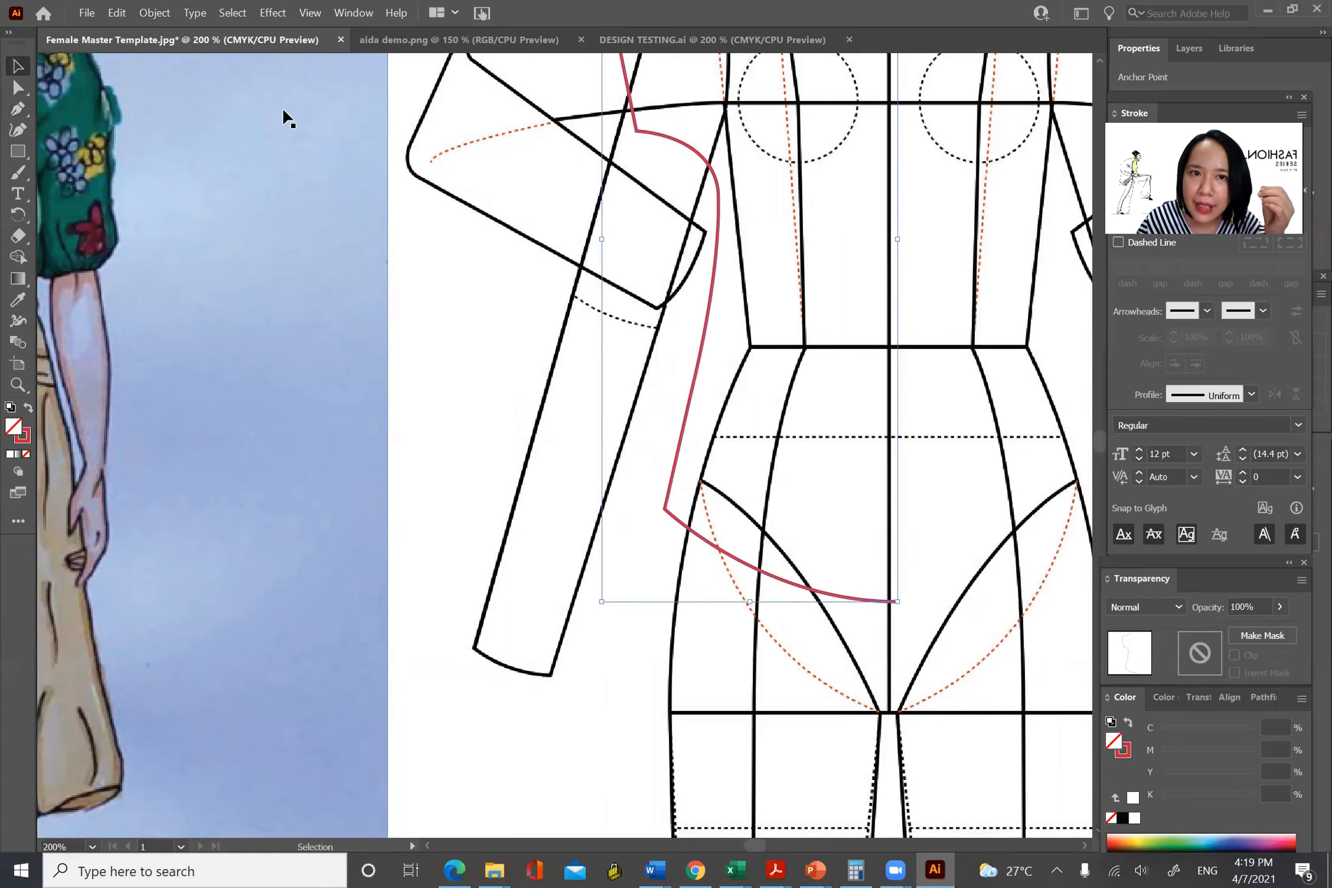
pyautogui.click(416, 238)
pyautogui.moveTo(781, 215); pyautogui.dragTo(690, 430)
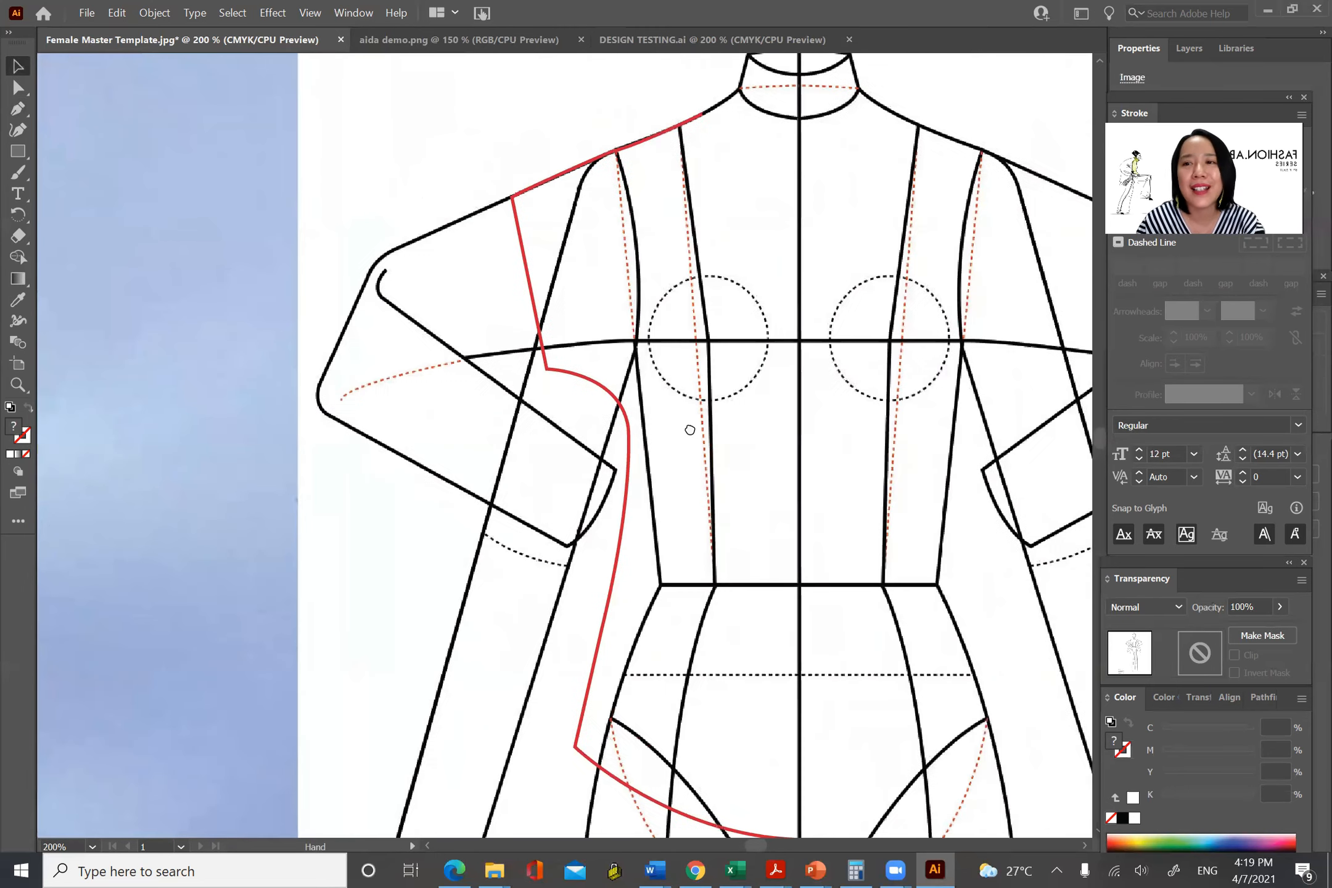
pyautogui.moveTo(603, 371); pyautogui.dragTo(740, 334)
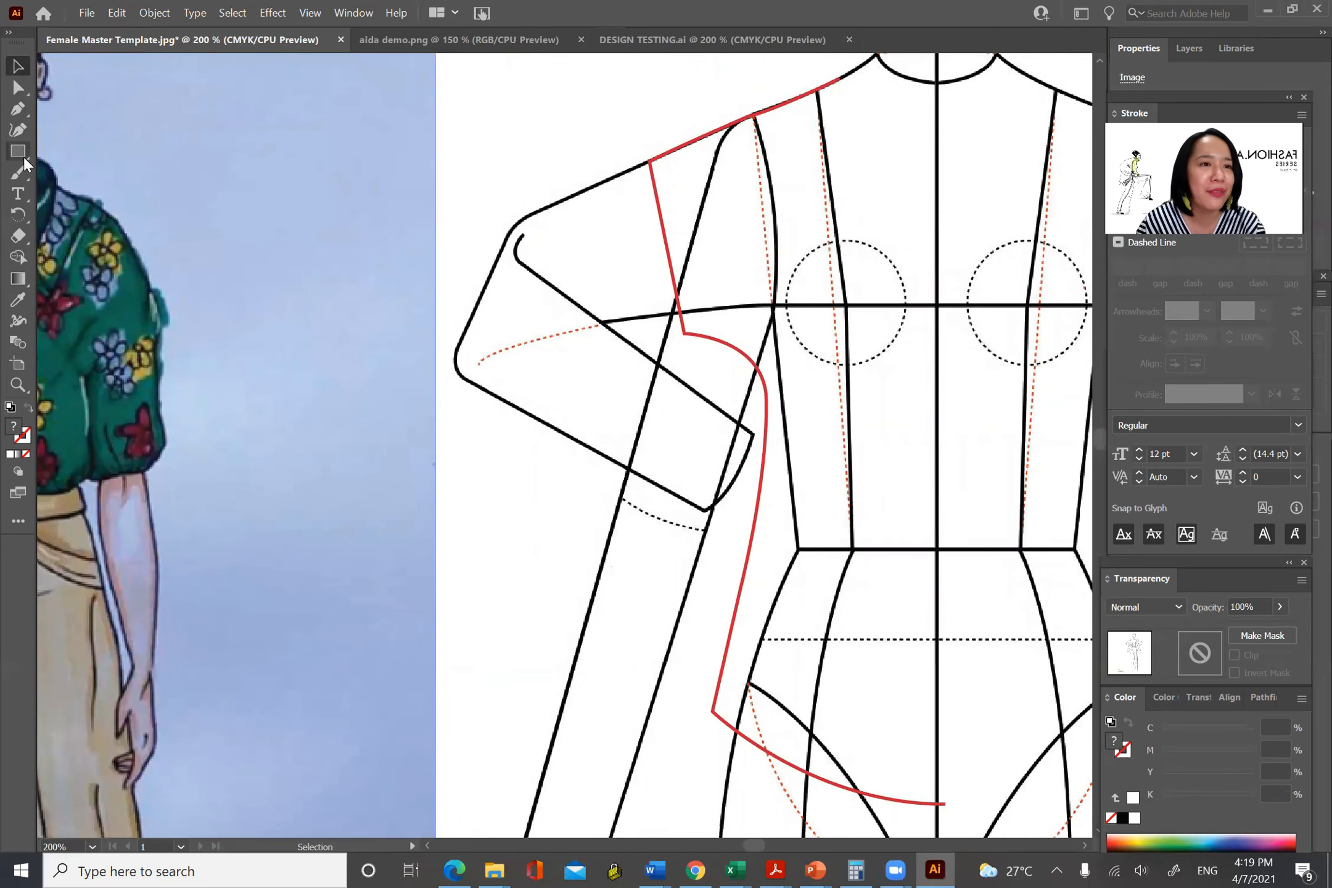
# Draw the upper edge of the puff sleeve from the shoulder line outward, curving it down at the sleeve end.
pyautogui.click(17, 109)
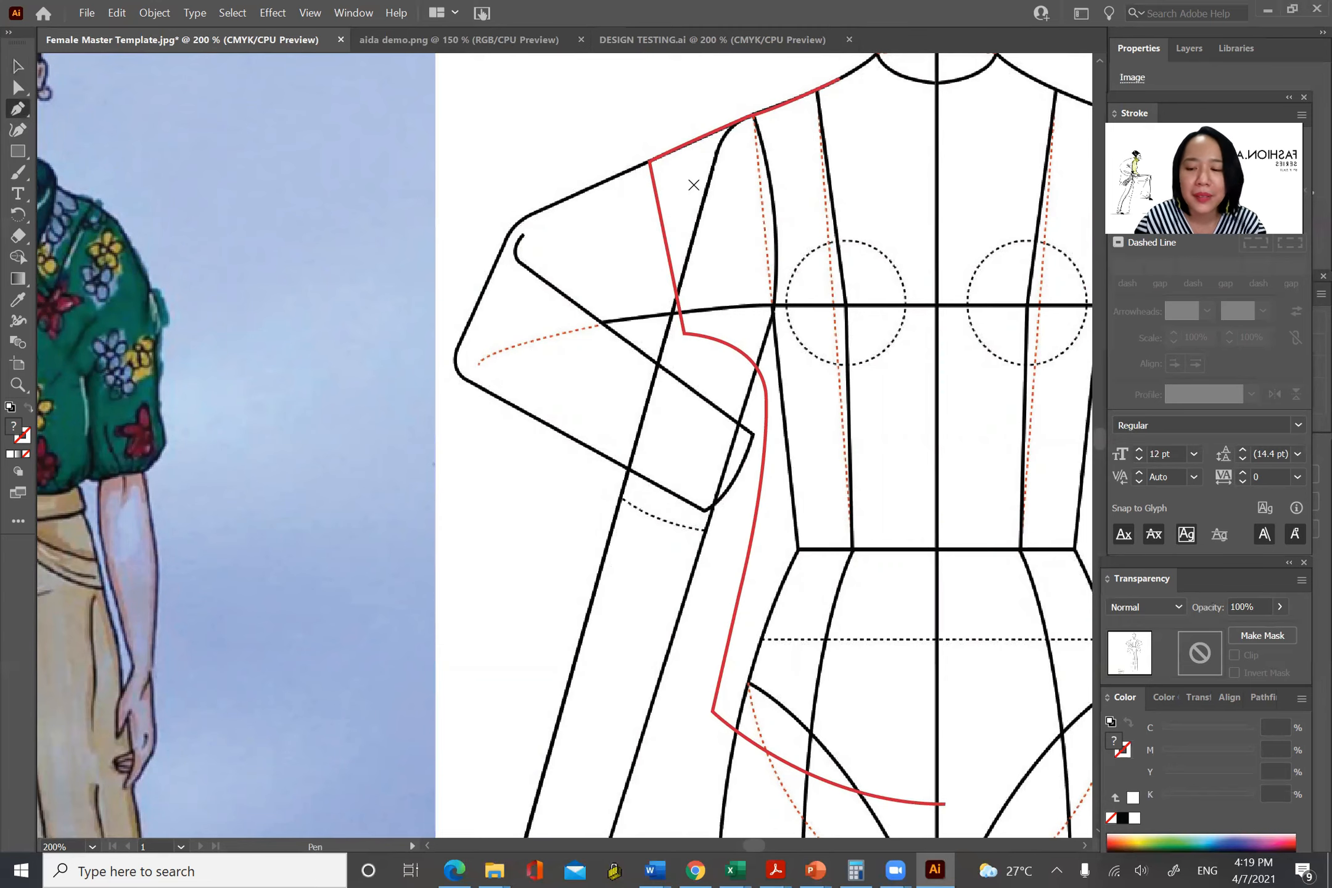
pyautogui.hotkey('ctrl', '+')
pyautogui.moveTo(467, 71); pyautogui.dragTo(666, 387)
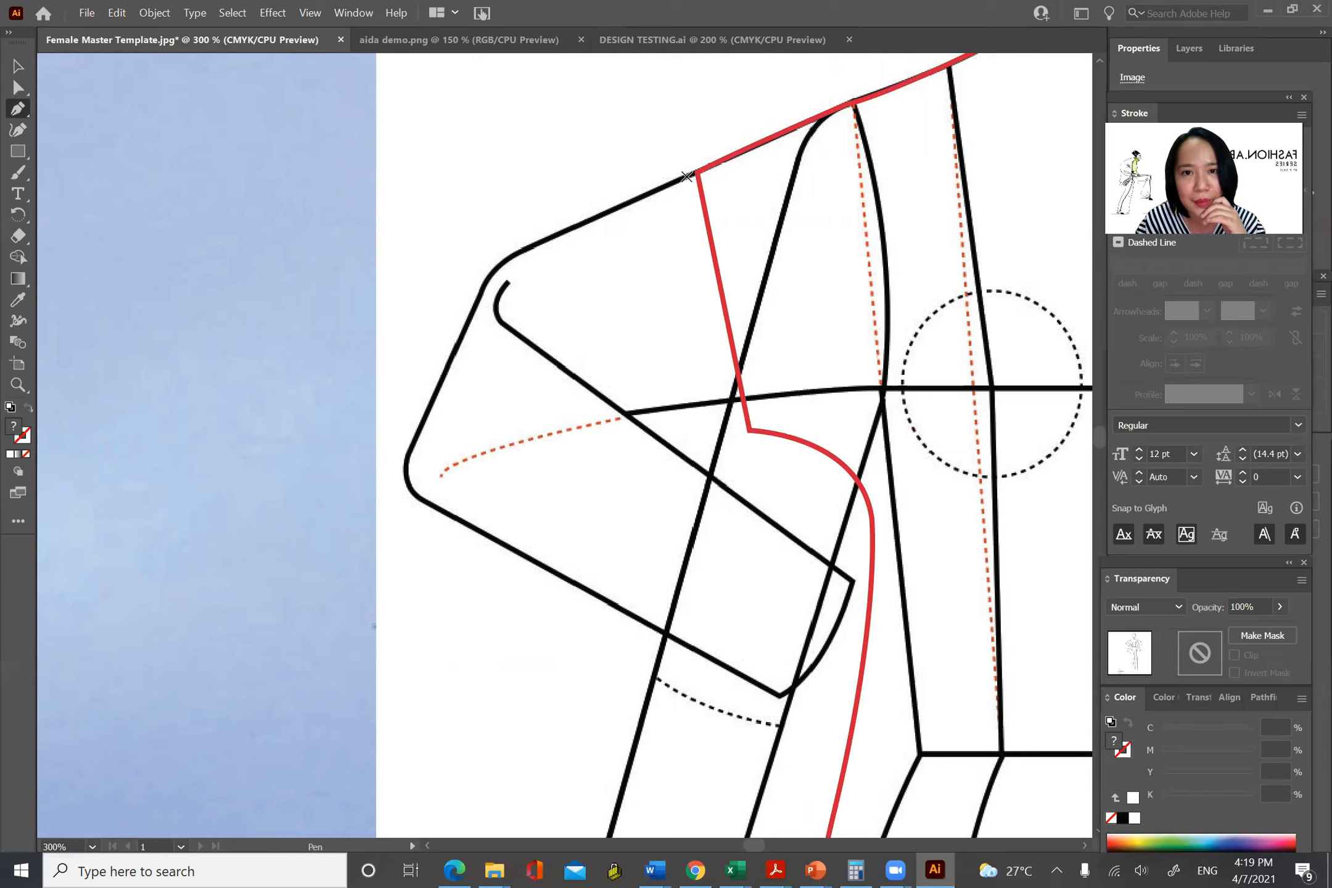
pyautogui.moveTo(688, 177); pyautogui.dragTo(505, 288)
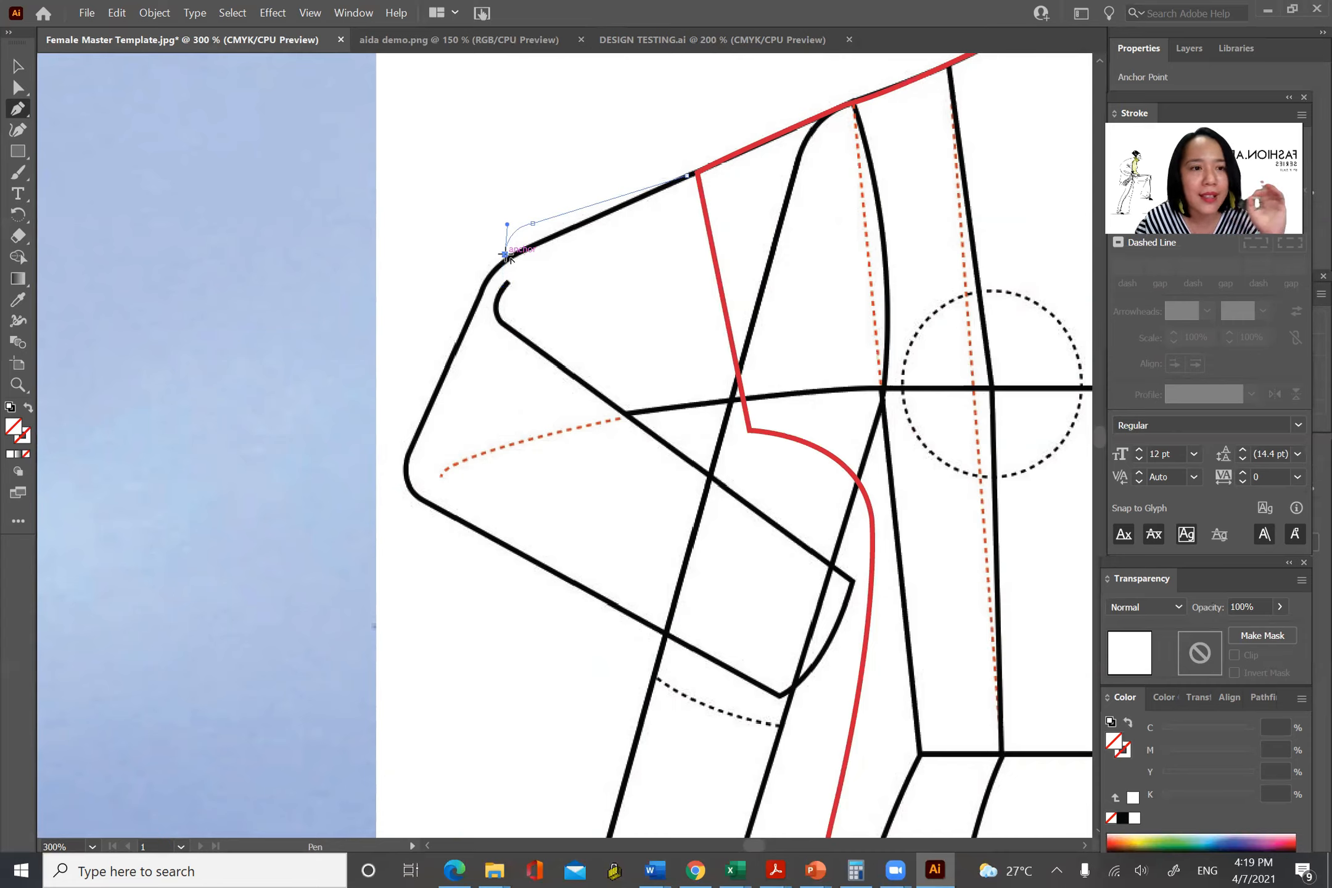
# Copy the red stroke from the blouse outline onto the new sleeve edge and deselect it.
pyautogui.click(18, 66)
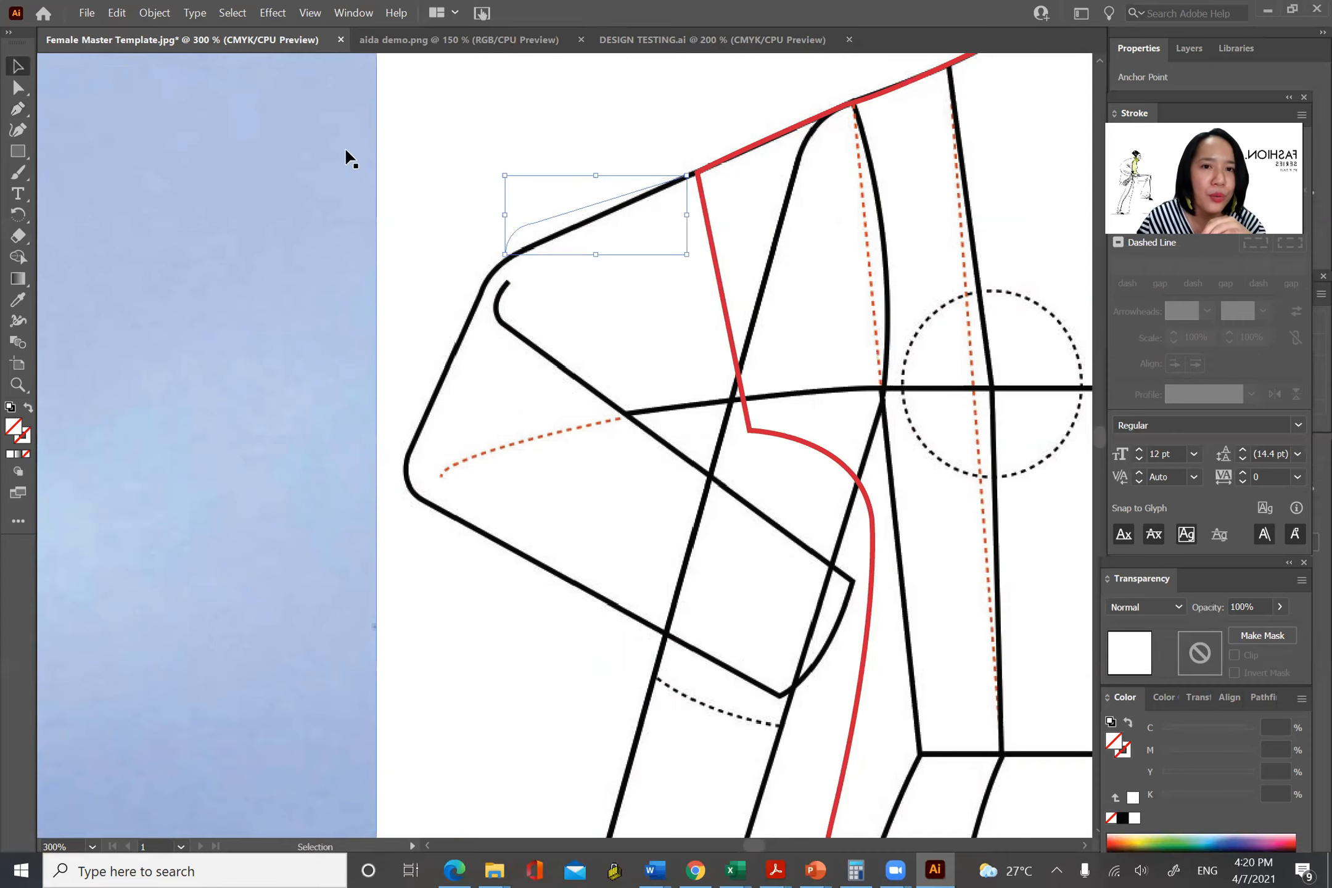
pyautogui.click(18, 300)
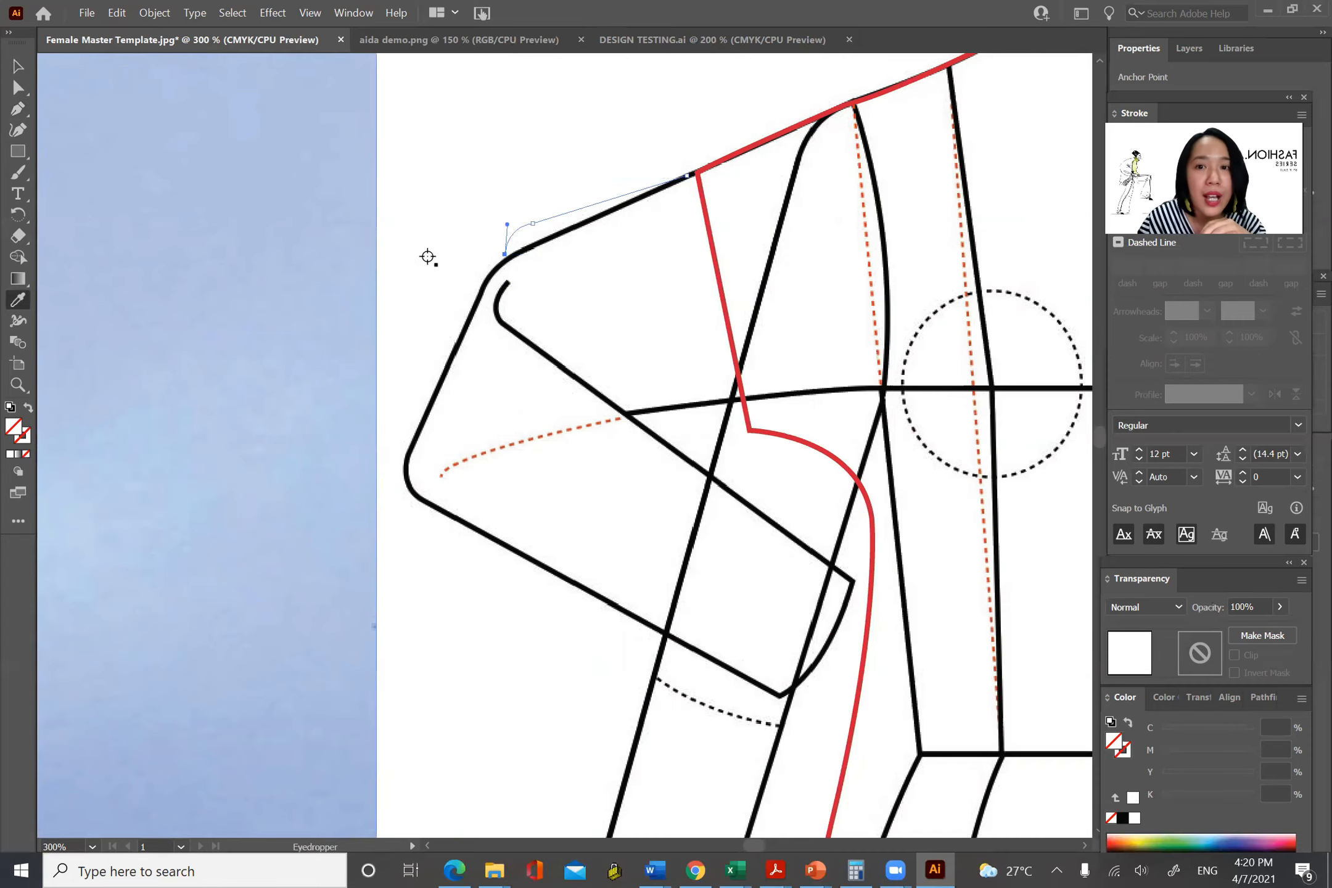
pyautogui.click(717, 265)
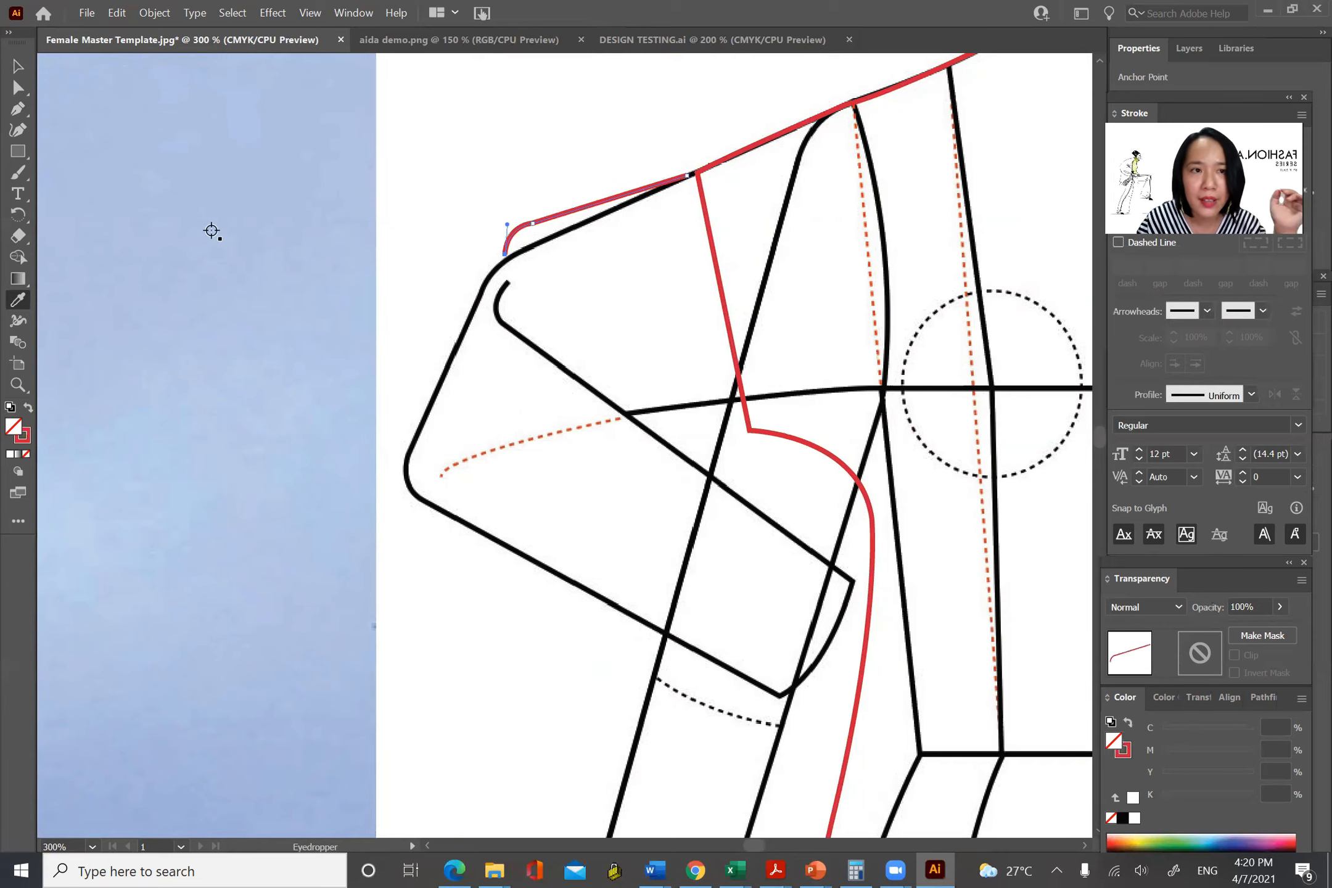
pyautogui.click(404, 106)
# Draw the curved sleeve underside from the underarm point, and join it to the upper edge with a straight sleeve opening.
pyautogui.click(18, 110)
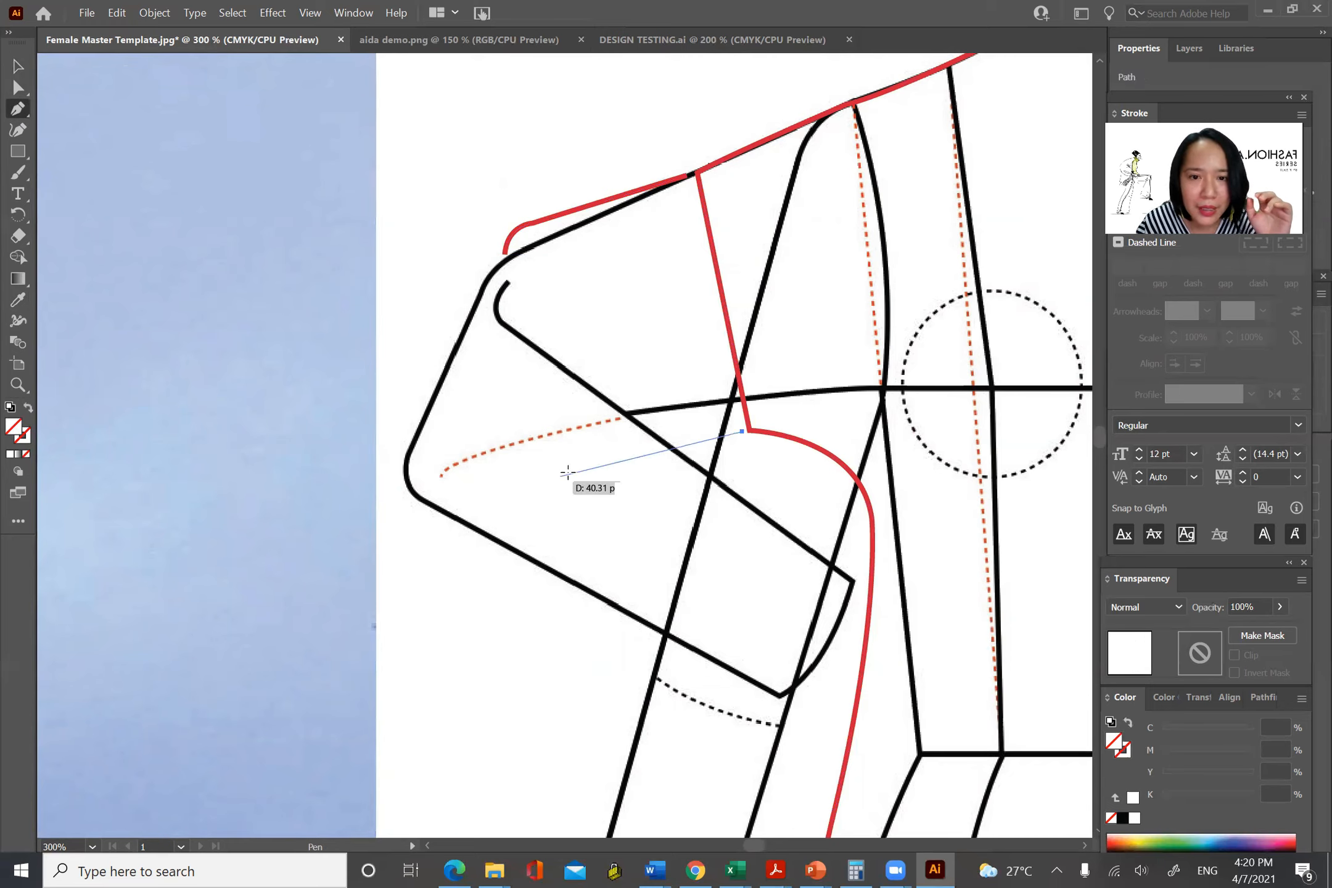
pyautogui.moveTo(614, 470); pyautogui.dragTo(516, 415)
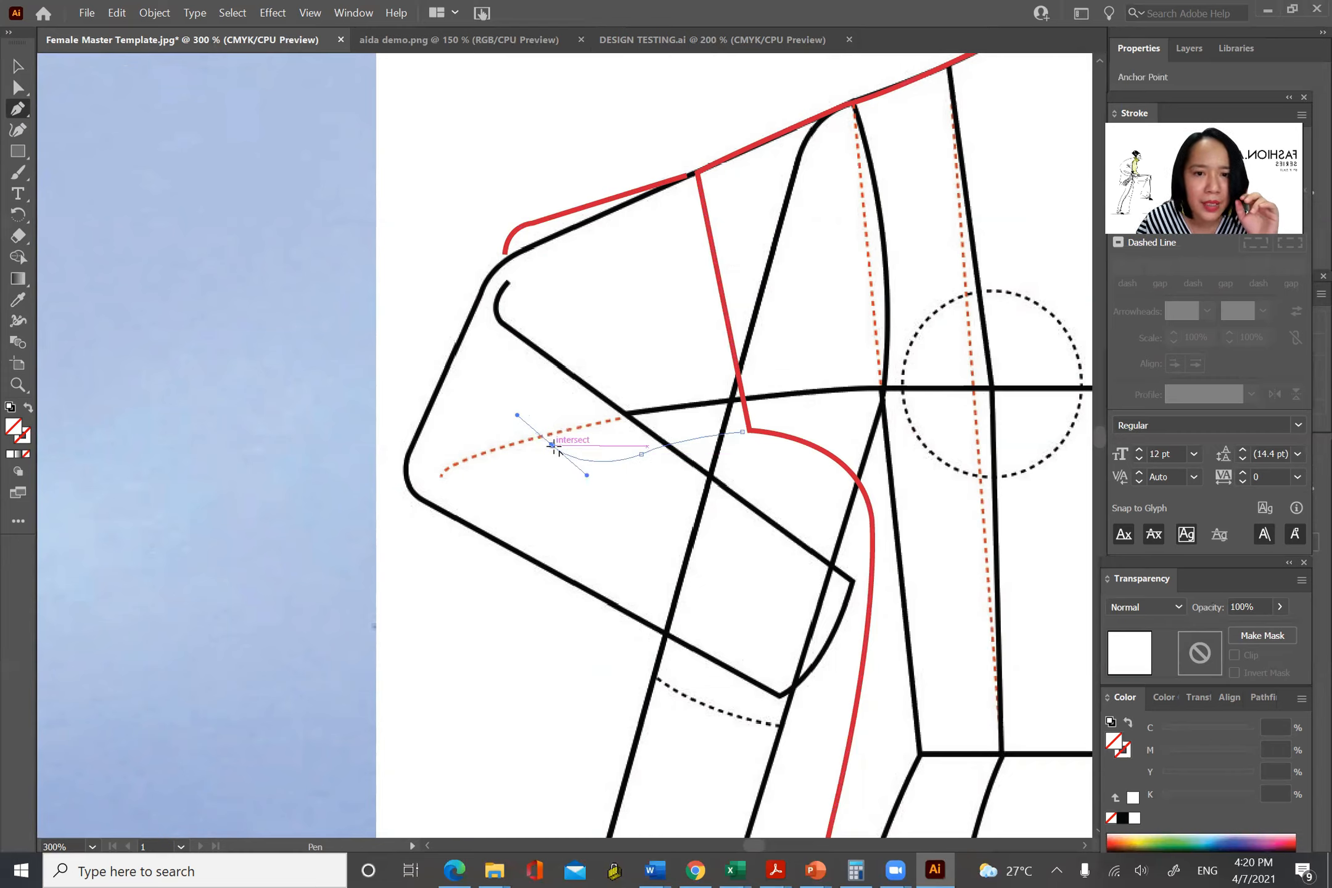
pyautogui.moveTo(506, 253); pyautogui.dragTo(507, 224)
pyautogui.click(19, 68)
pyautogui.click(237, 170)
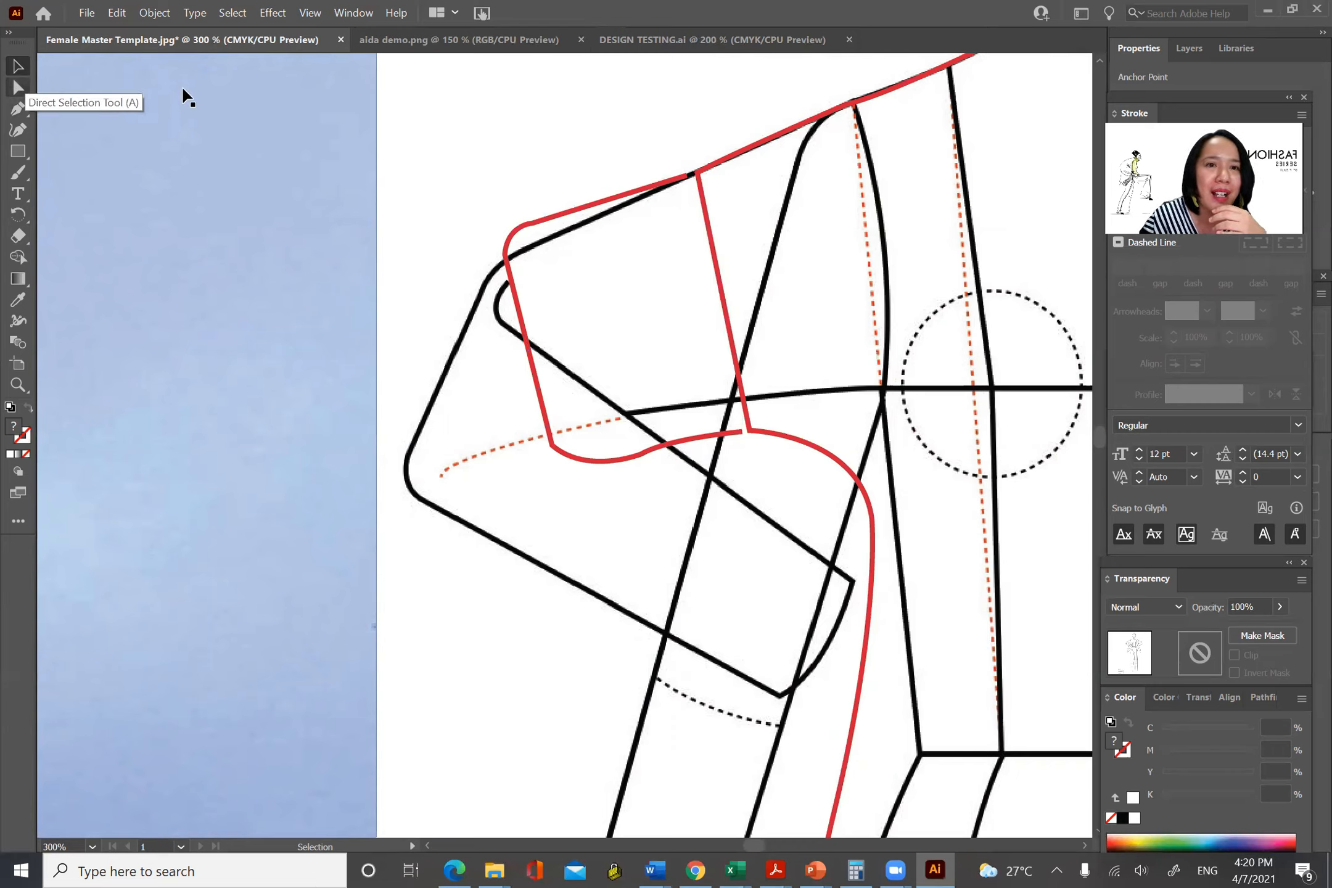
# Delete the body template image behind the blouse lines and show the document grid.
pyautogui.moveTo(911, 274); pyautogui.dragTo(610, 453)
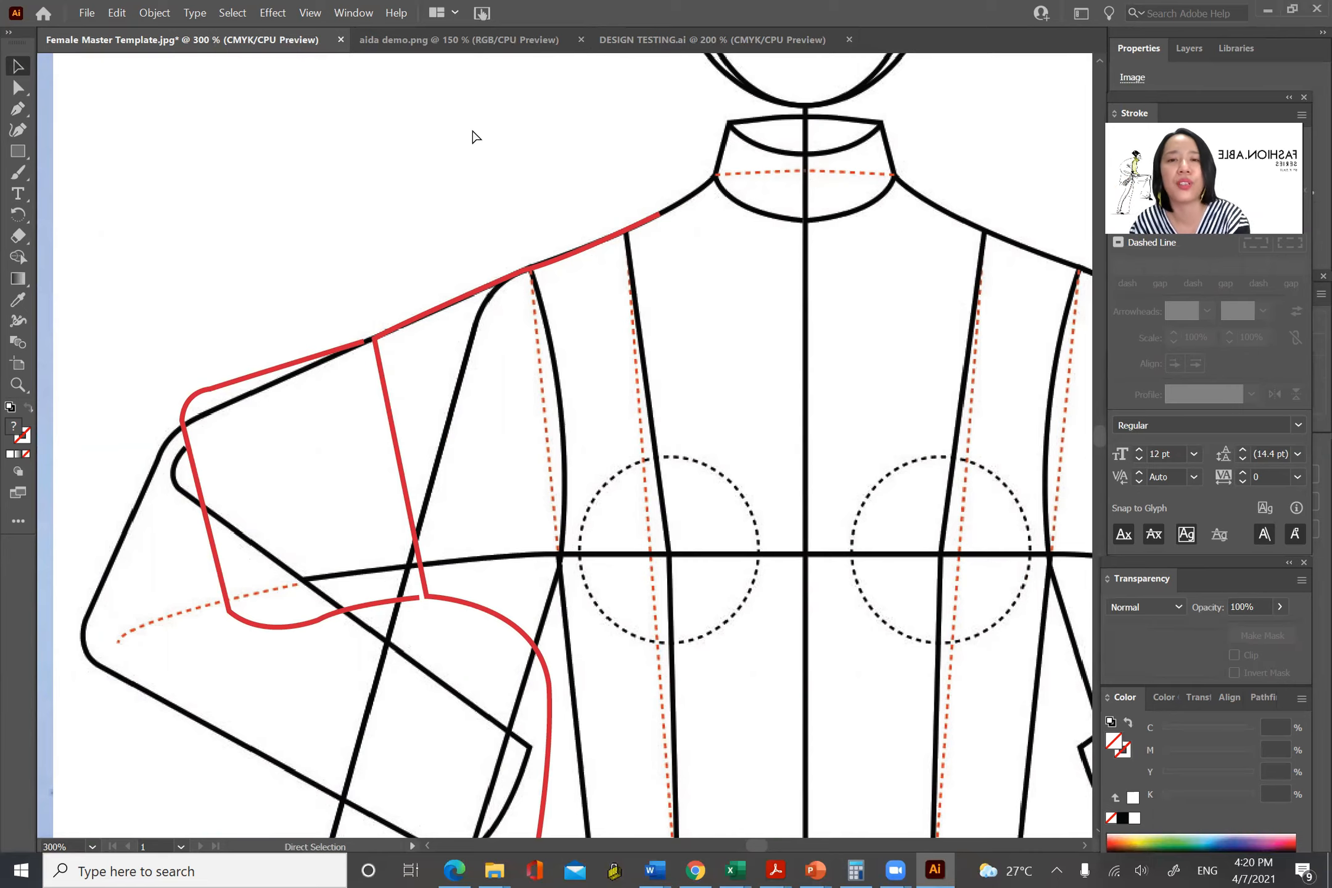
pyautogui.press('Delete')
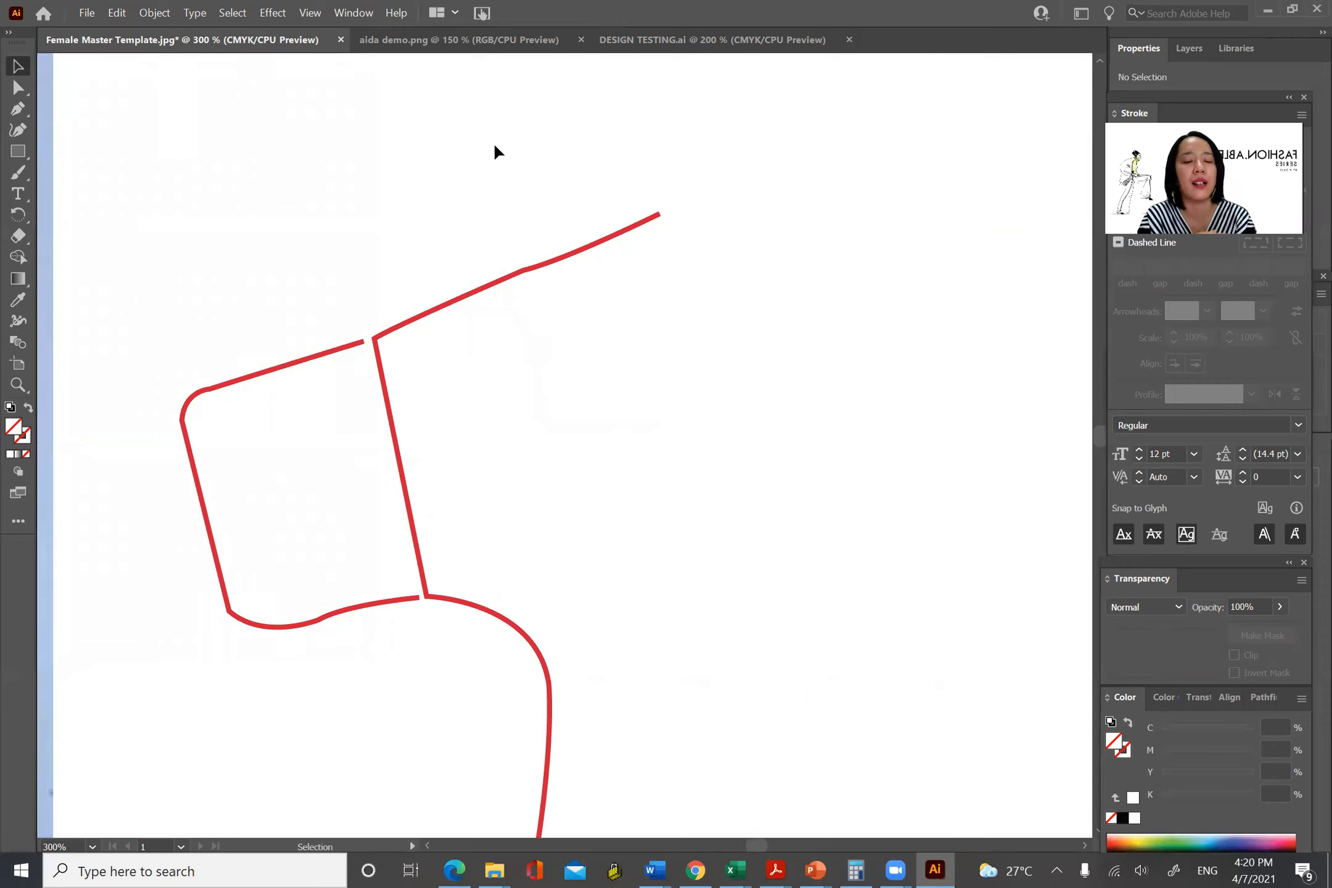
pyautogui.hotkey('ctrl', "'")
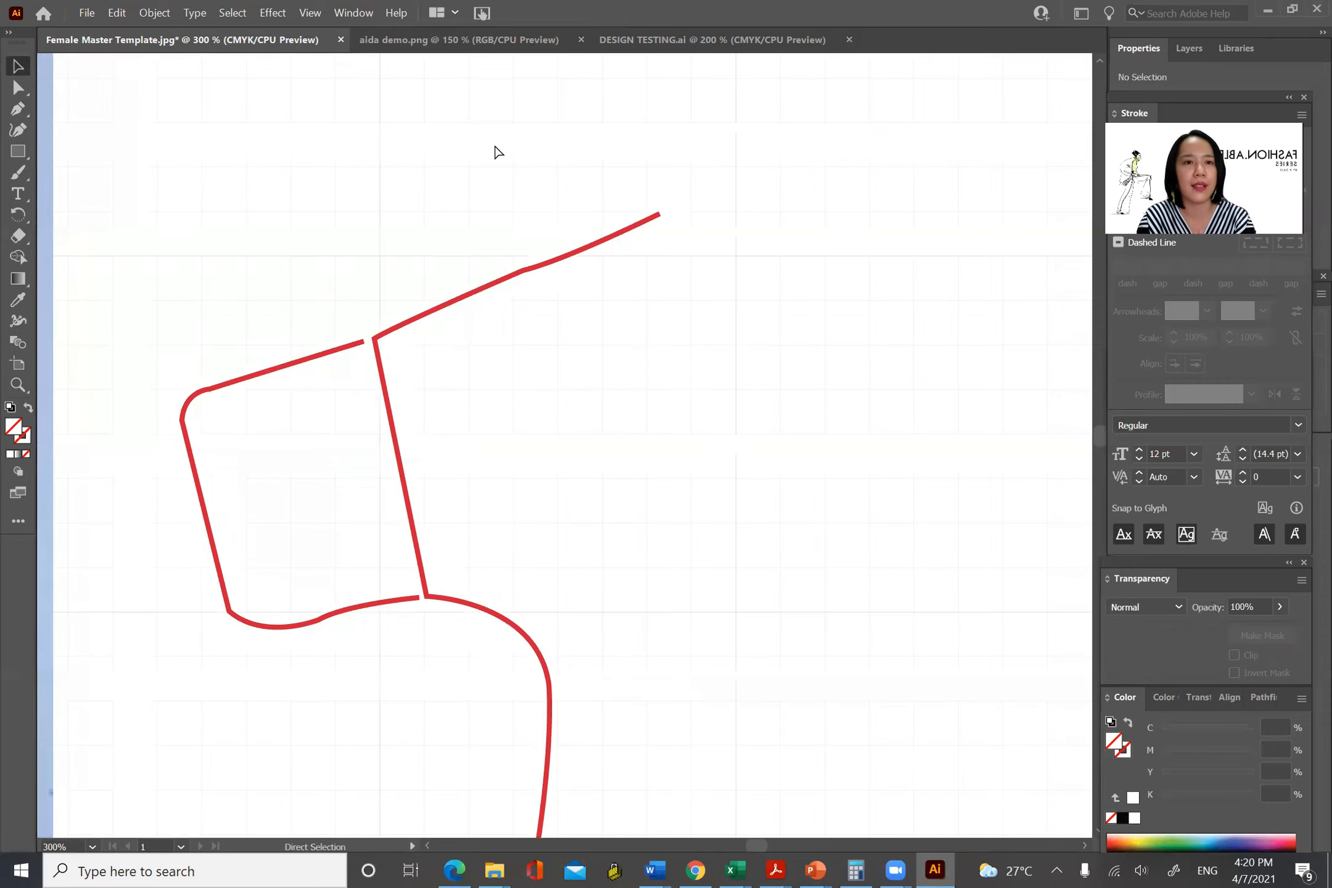
pyautogui.moveTo(681, 463)
pyautogui.mouseDown()
pyautogui.moveTo(702, 294)
pyautogui.moveTo(709, 319)
pyautogui.mouseUp()
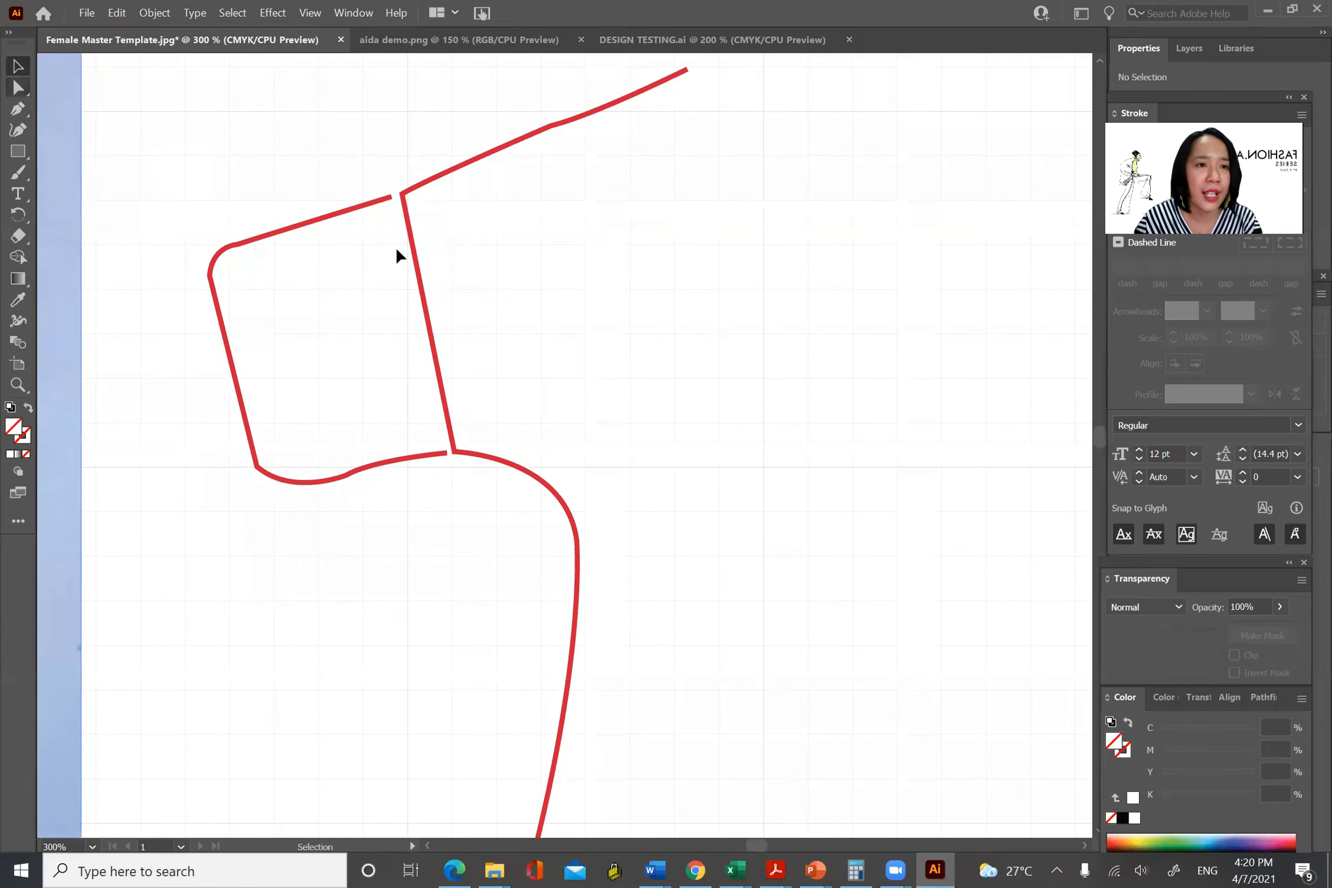
# Move the sleeve outline about 1.59 pt sideways and 0.49 pt up so its ends meet the armhole line.
pyautogui.moveTo(311, 220); pyautogui.dragTo(318, 220)
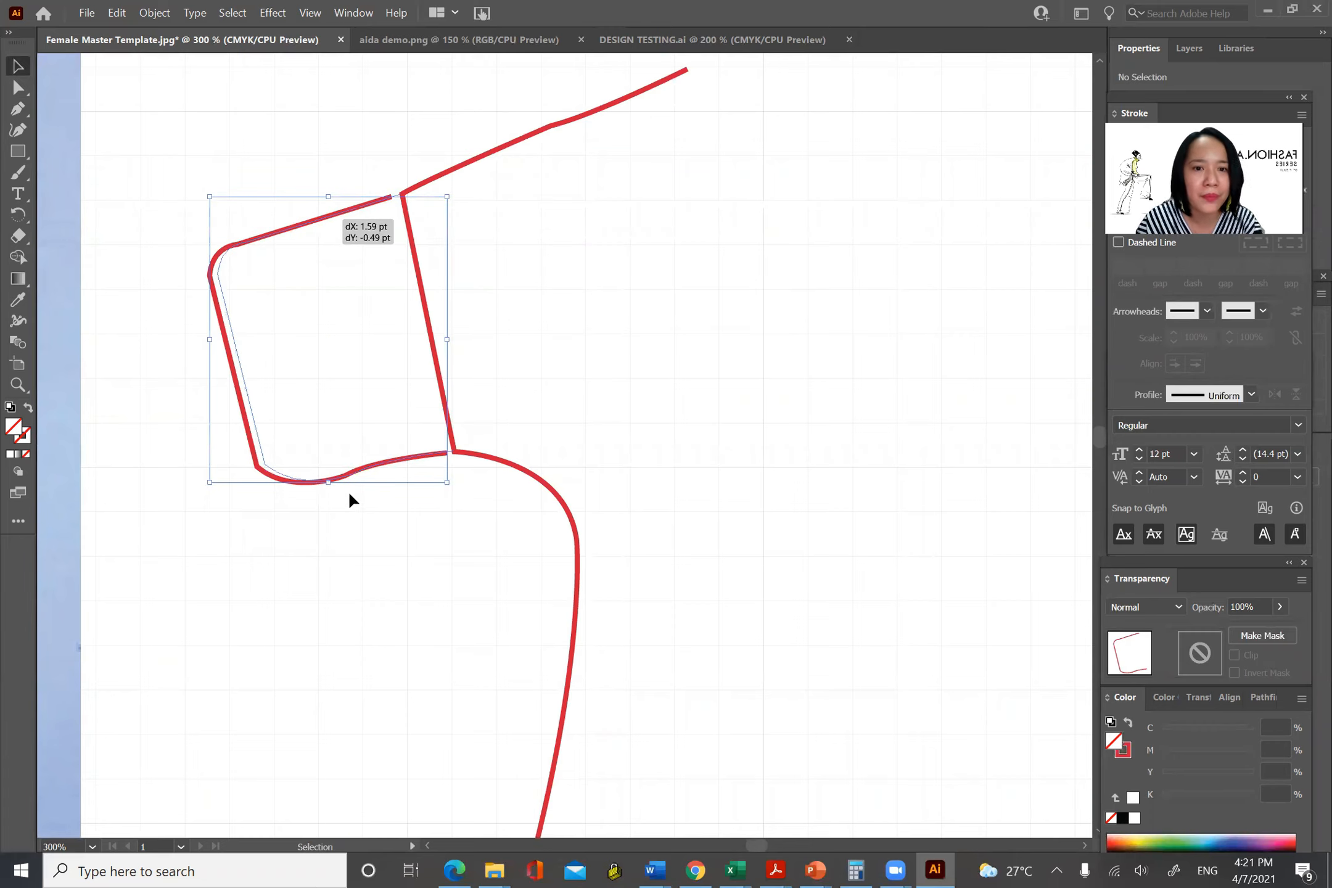
pyautogui.hotkey('ctrl', 'z')
pyautogui.click(332, 544)
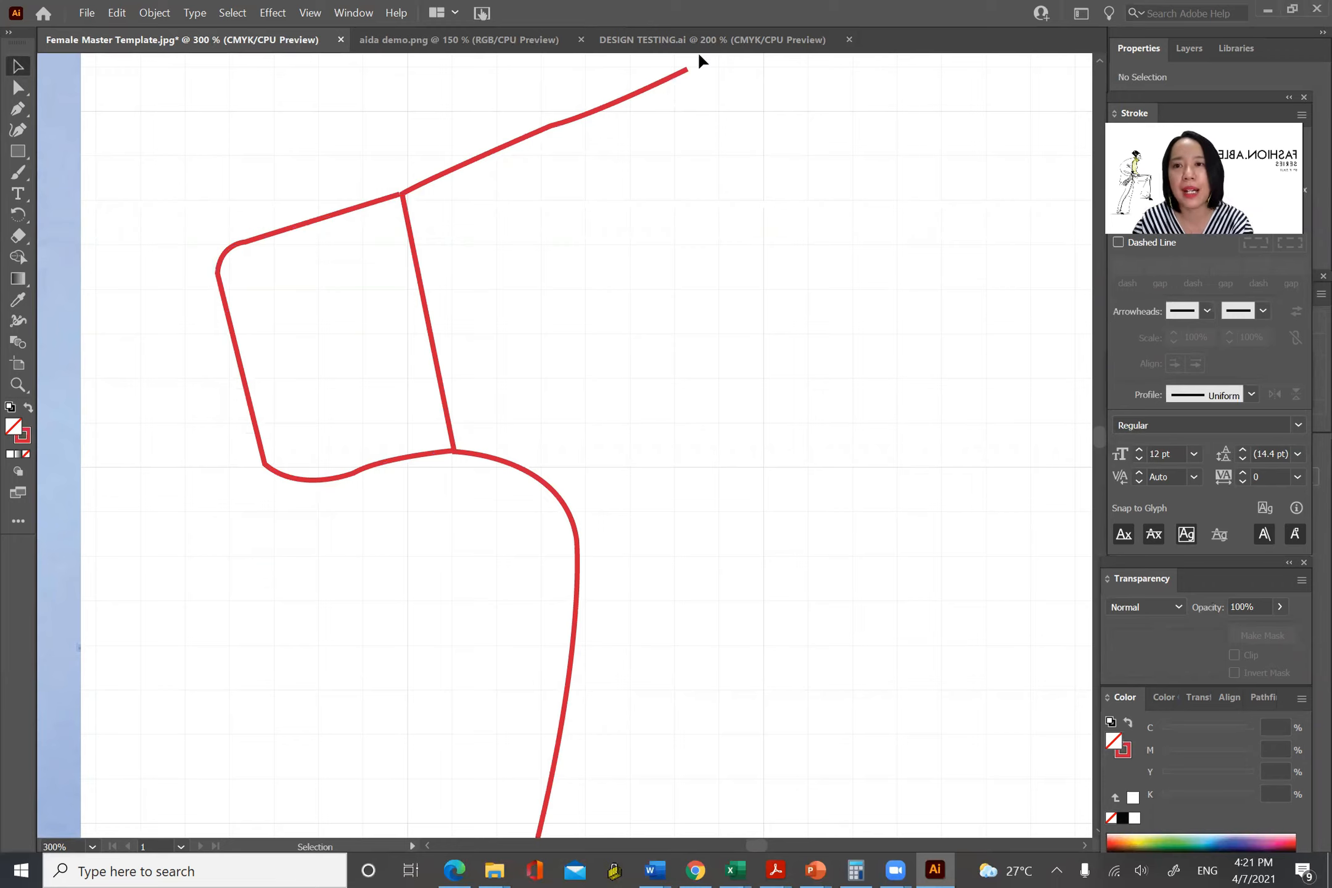
# Draw the cuff's short upper end and a long outer line parallel to the sleeve opening, and end the path.
pyautogui.click(18, 108)
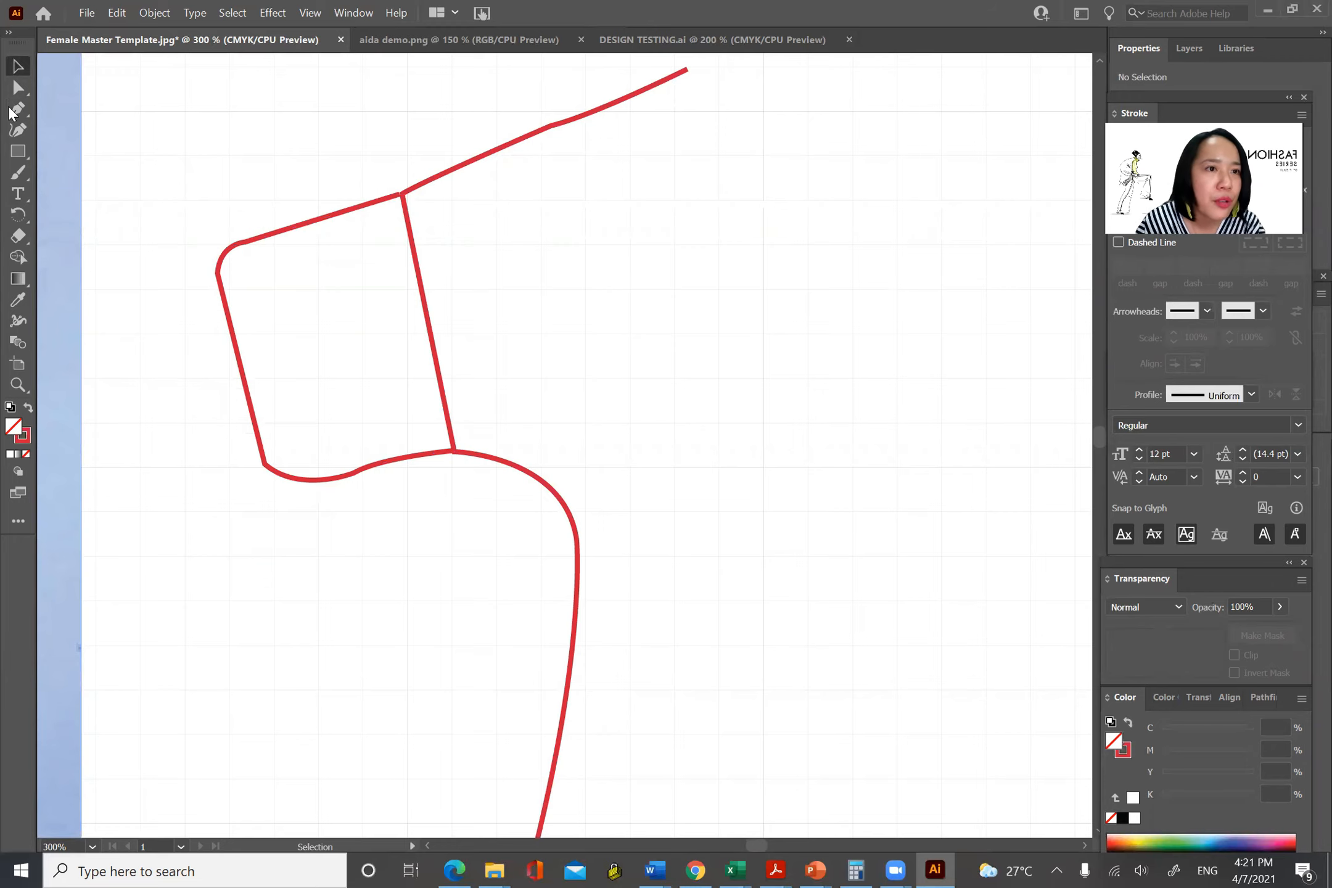
pyautogui.click(215, 276)
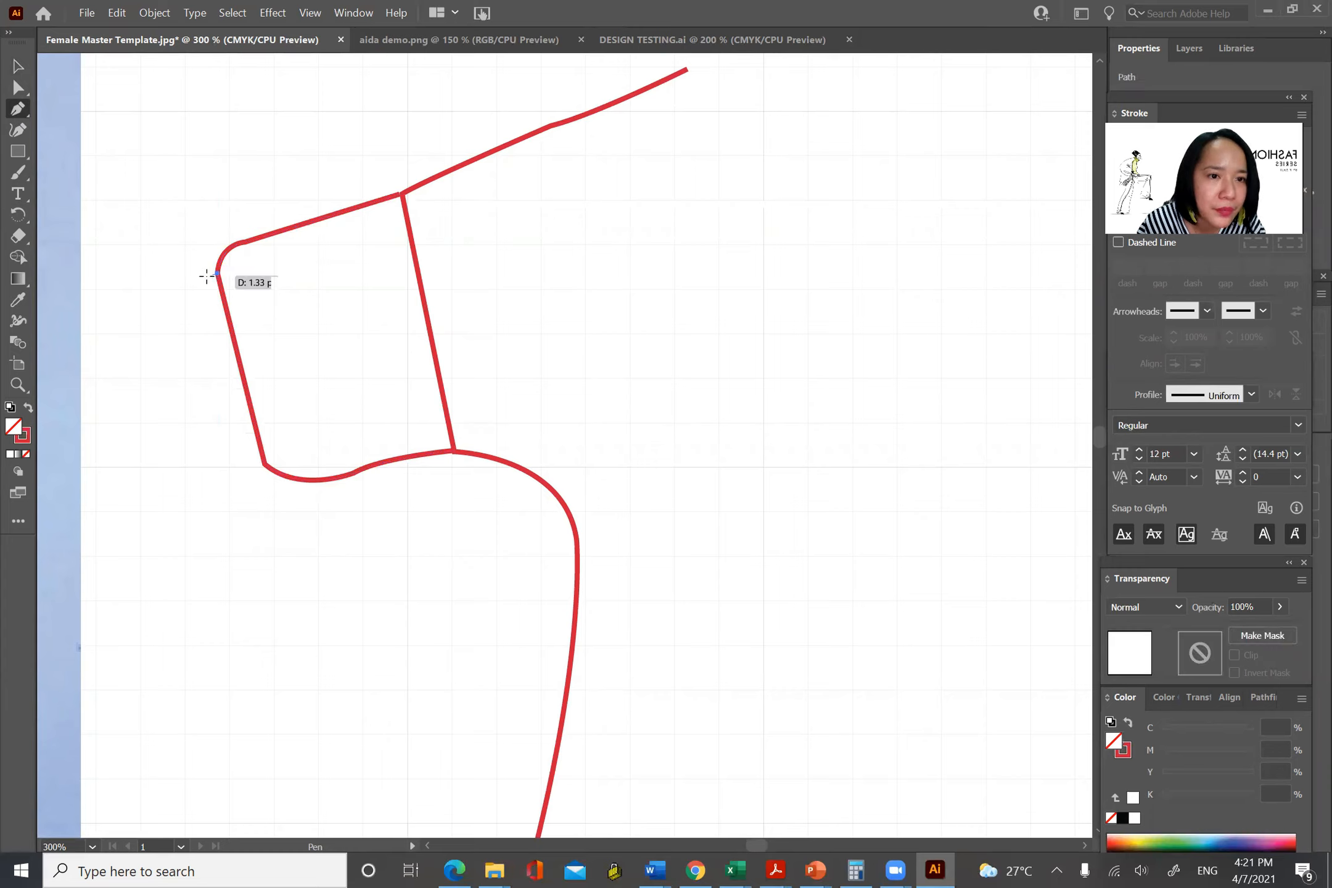
pyautogui.click(255, 467)
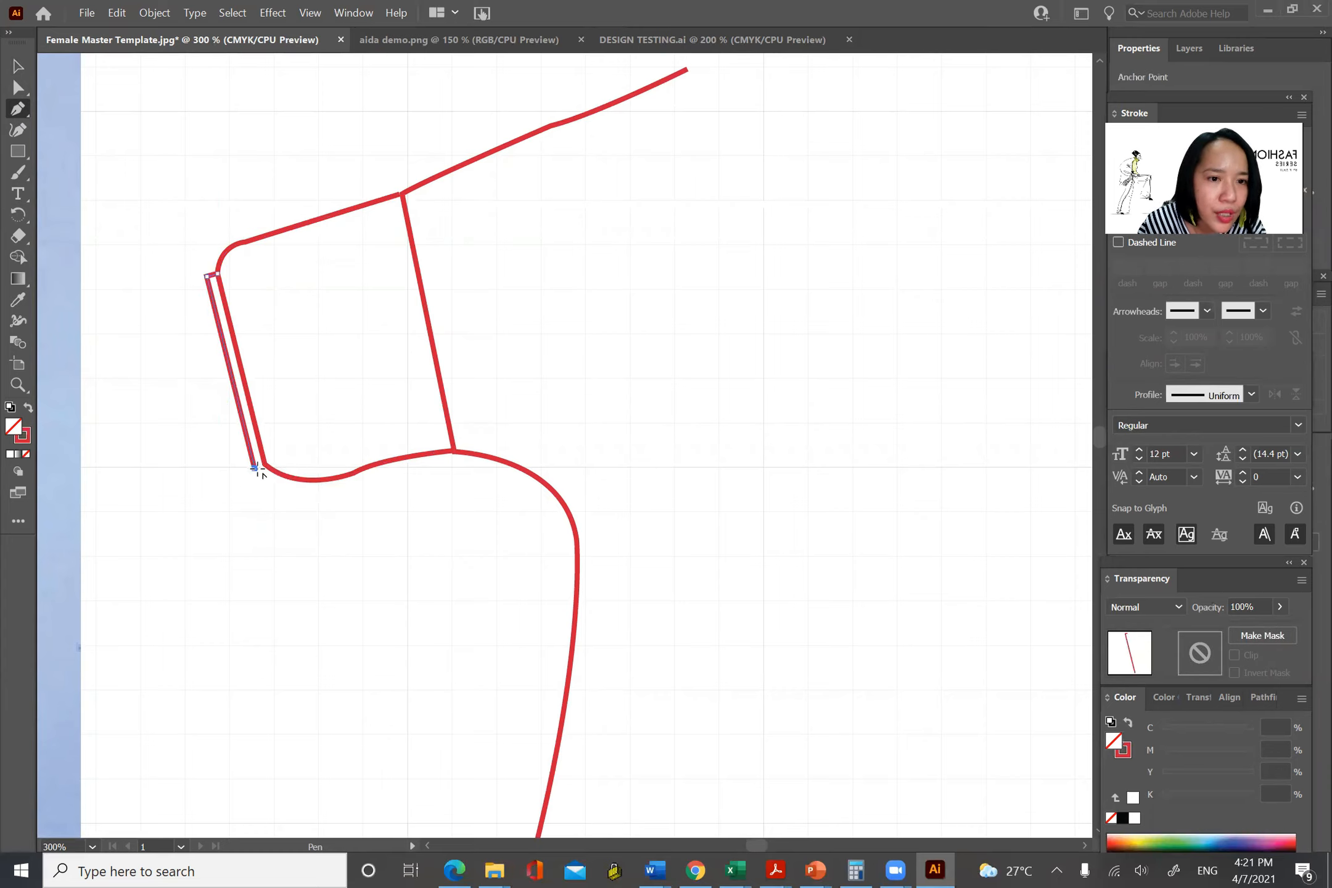
pyautogui.press('ctrl')
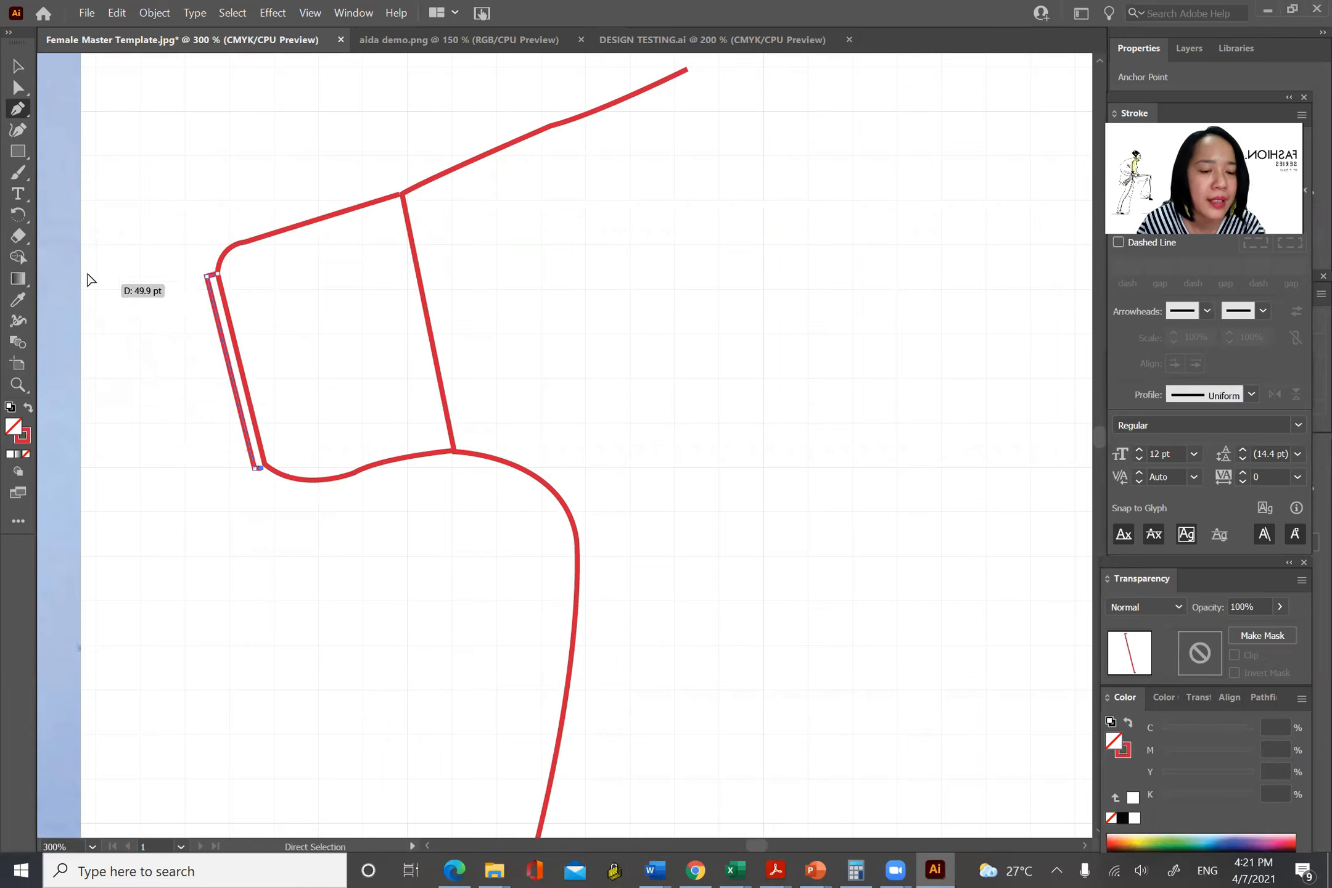
pyautogui.click(16, 69)
pyautogui.click(247, 476)
# Extend the cuff's outer line with a short lower end segment toward the sleeve's lower corner.
pyautogui.click(20, 109)
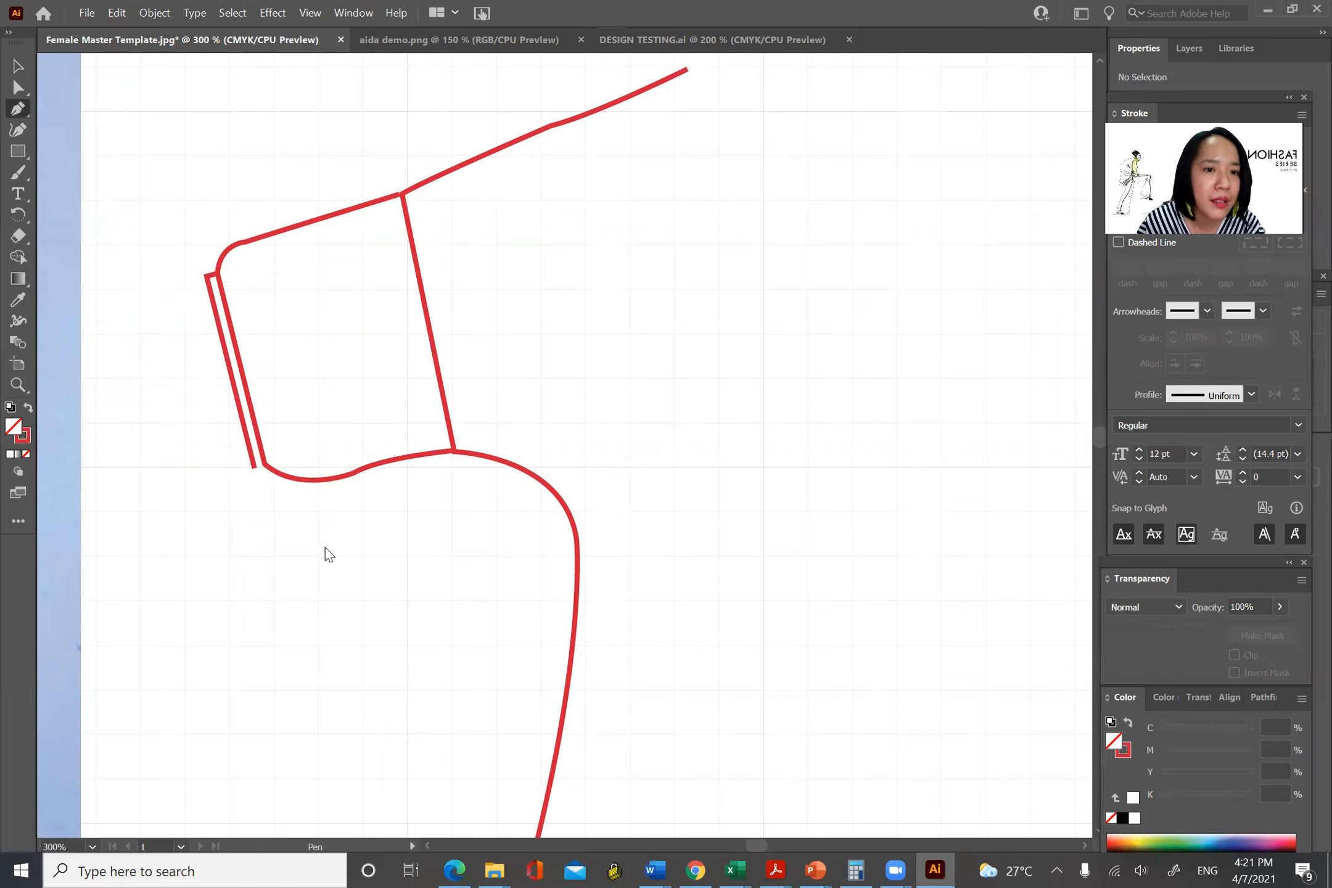
pyautogui.click(254, 467)
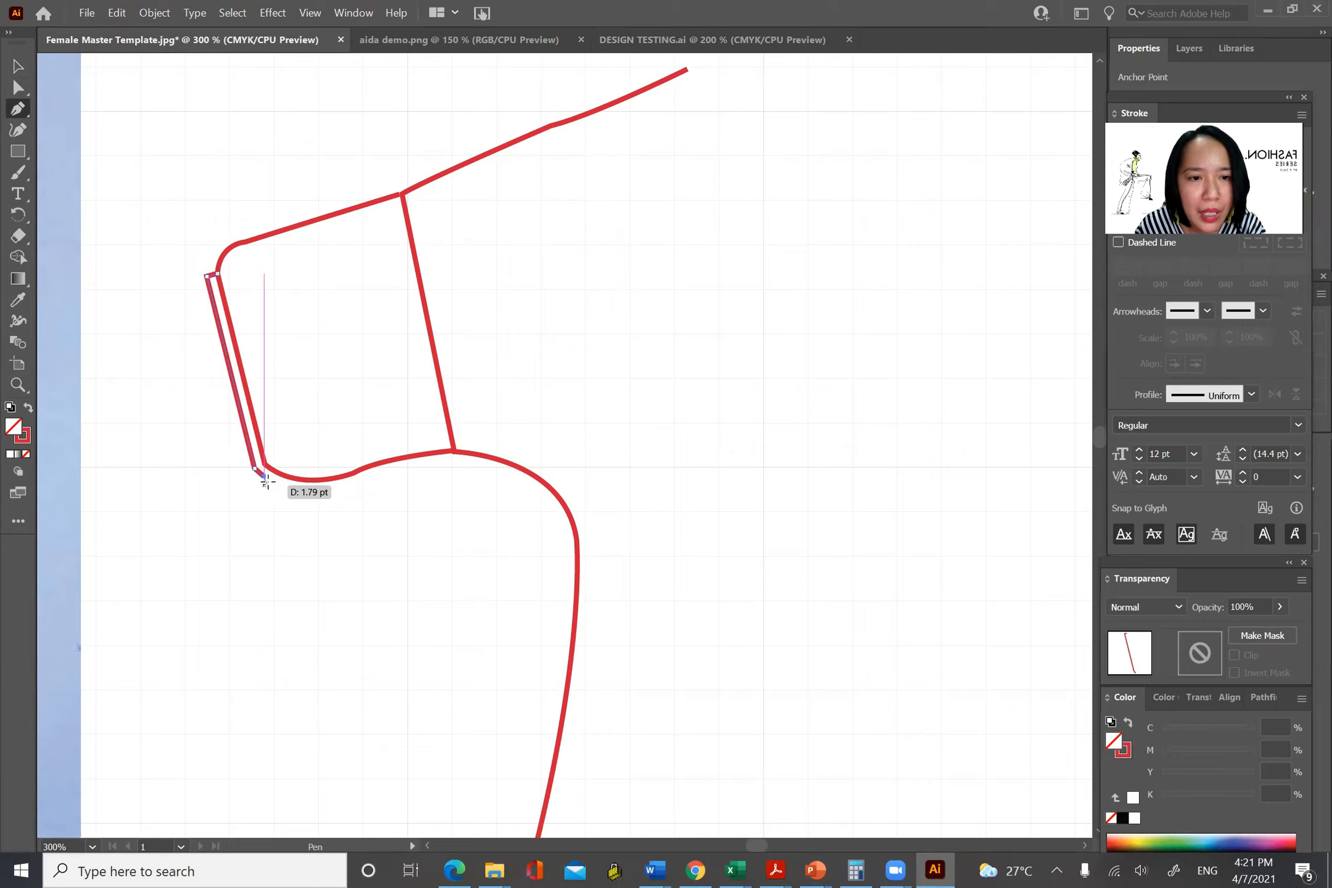
pyautogui.click(22, 70)
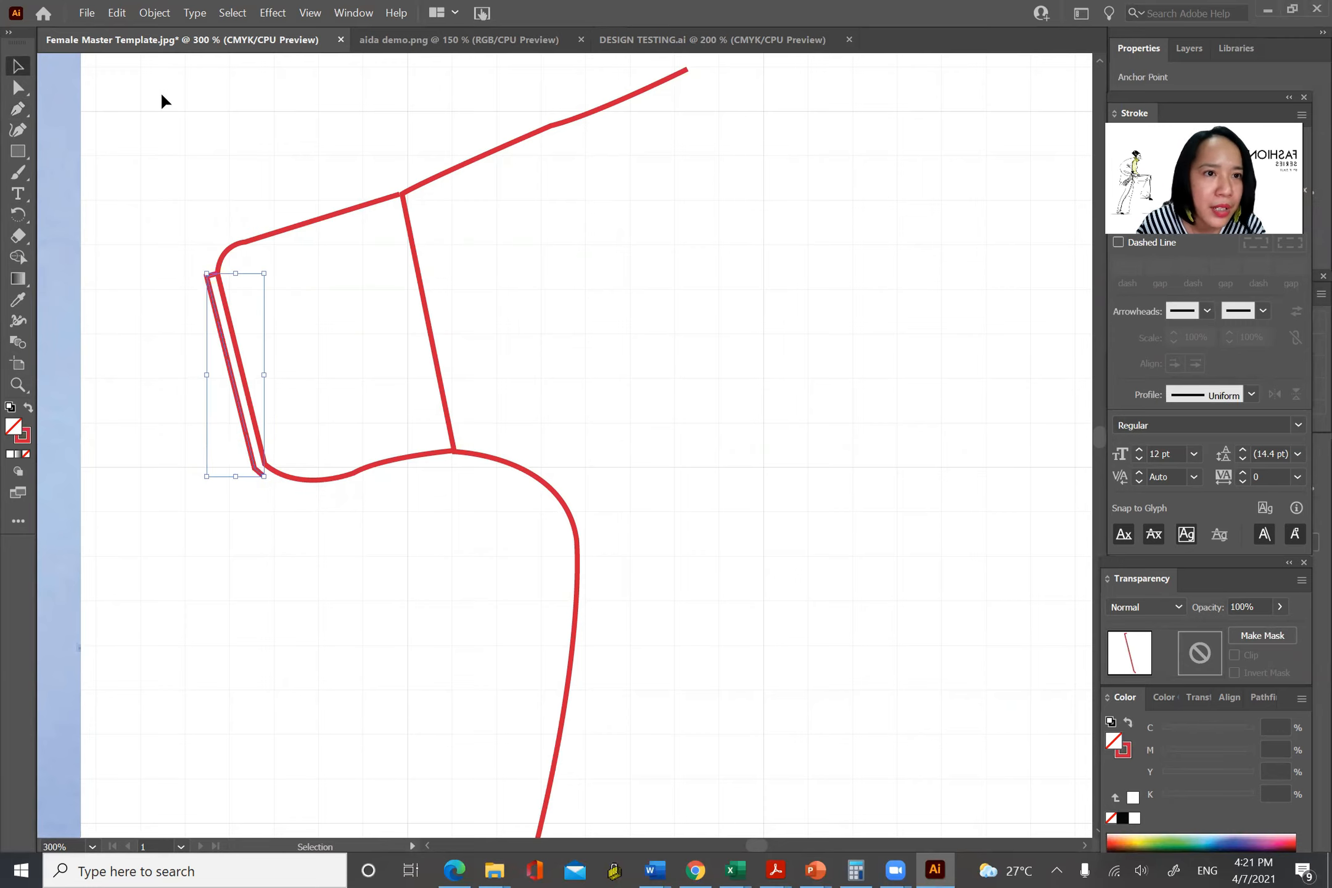
pyautogui.click(321, 592)
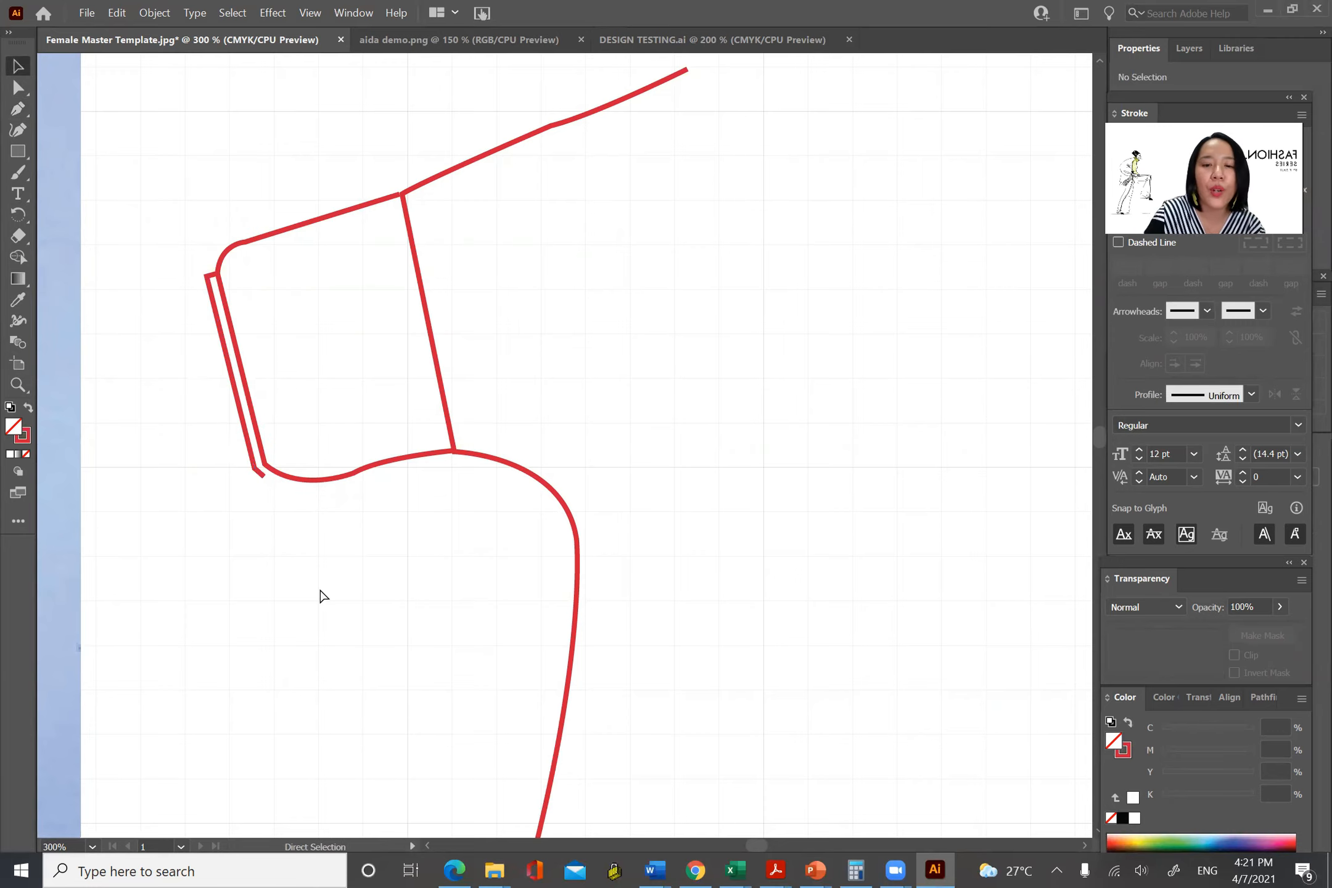
# Move the end anchor point of the cuff path onto the sleeve's lower corner to close the cuff.
pyautogui.hotkey('ctrl', '+')
pyautogui.hotkey('ctrl', '+')
pyautogui.moveTo(433, 507); pyautogui.dragTo(682, 434)
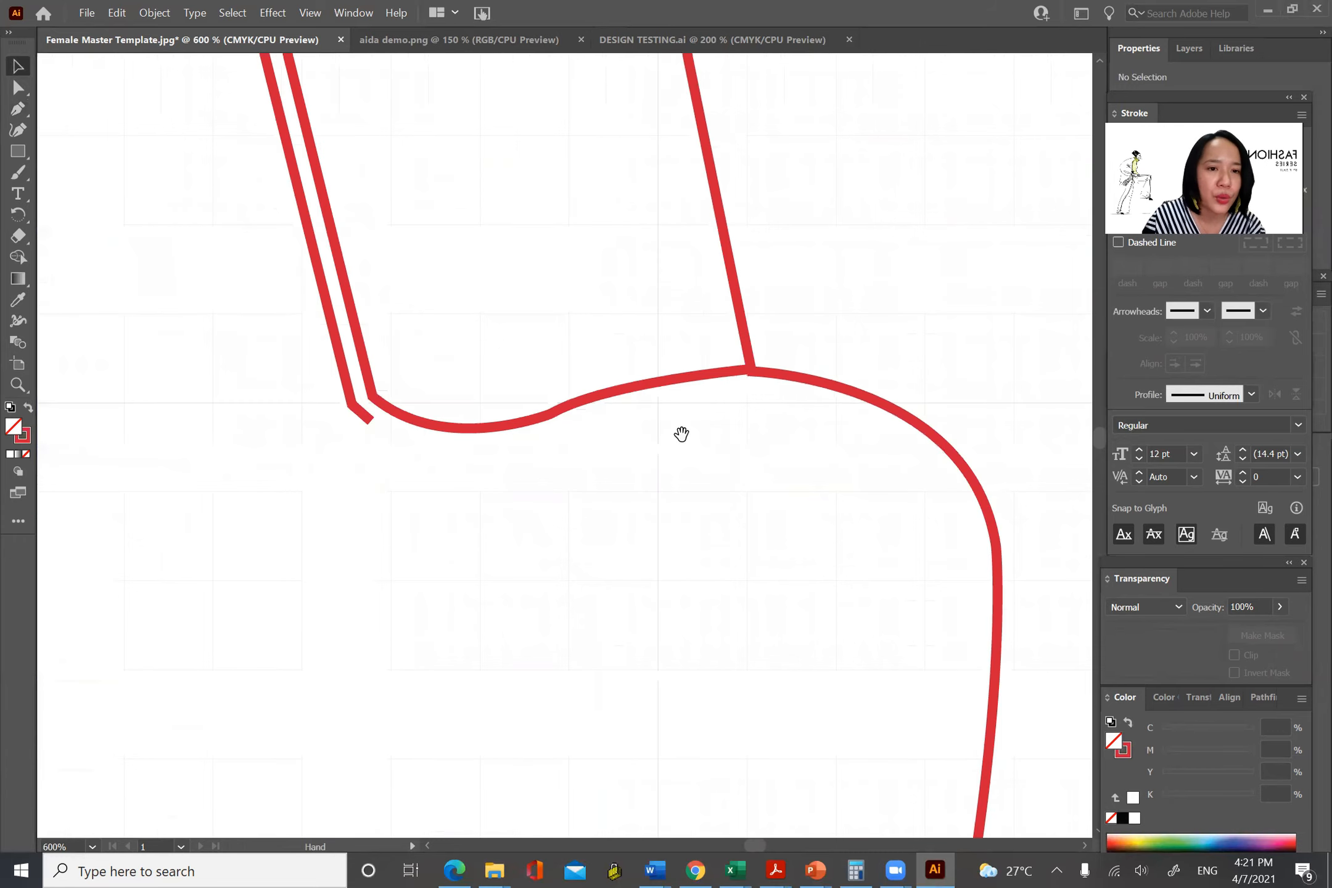
pyautogui.click(20, 91)
pyautogui.click(368, 421)
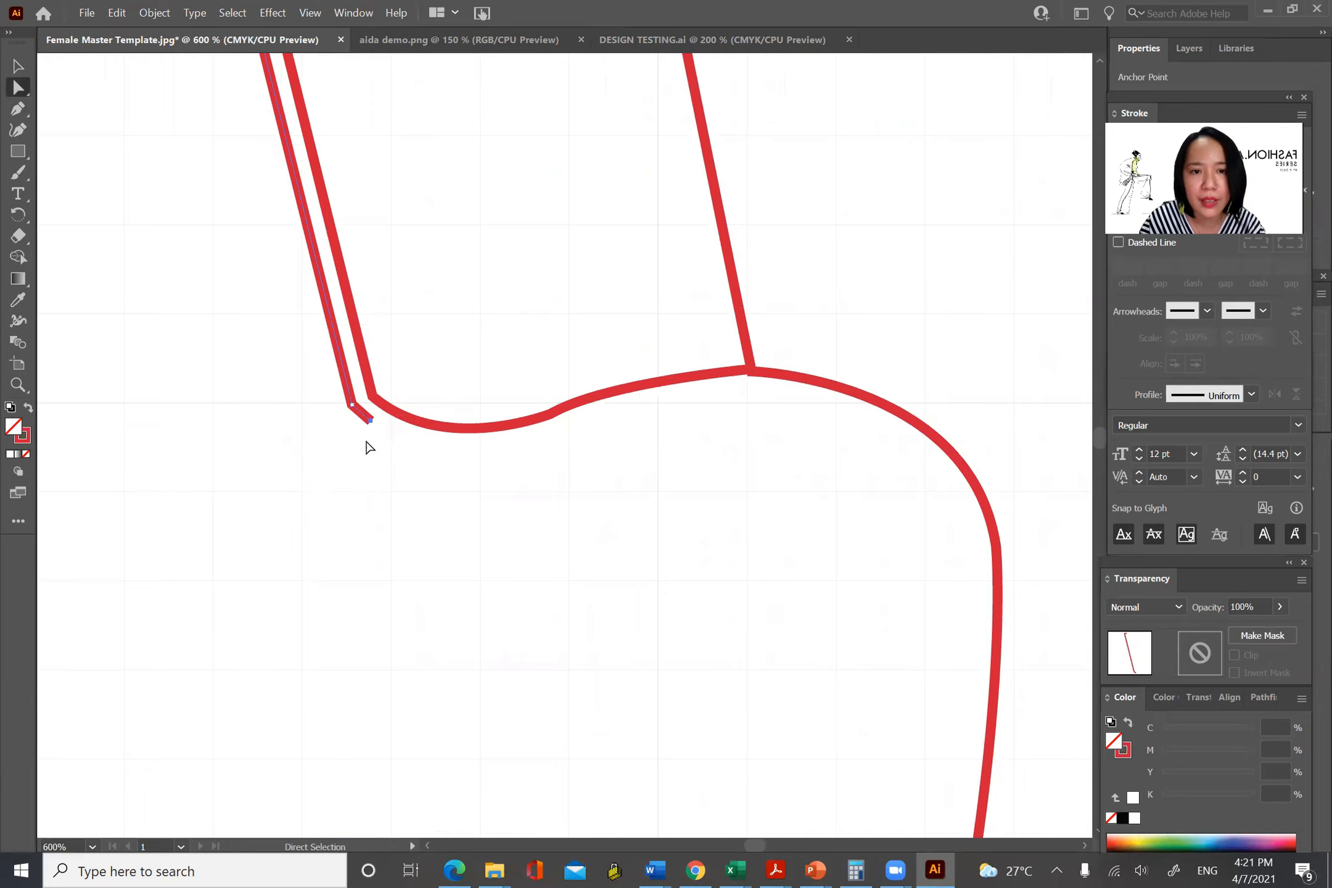
pyautogui.moveTo(372, 428); pyautogui.dragTo(376, 401)
pyautogui.click(358, 493)
pyautogui.moveTo(455, 339); pyautogui.dragTo(438, 509)
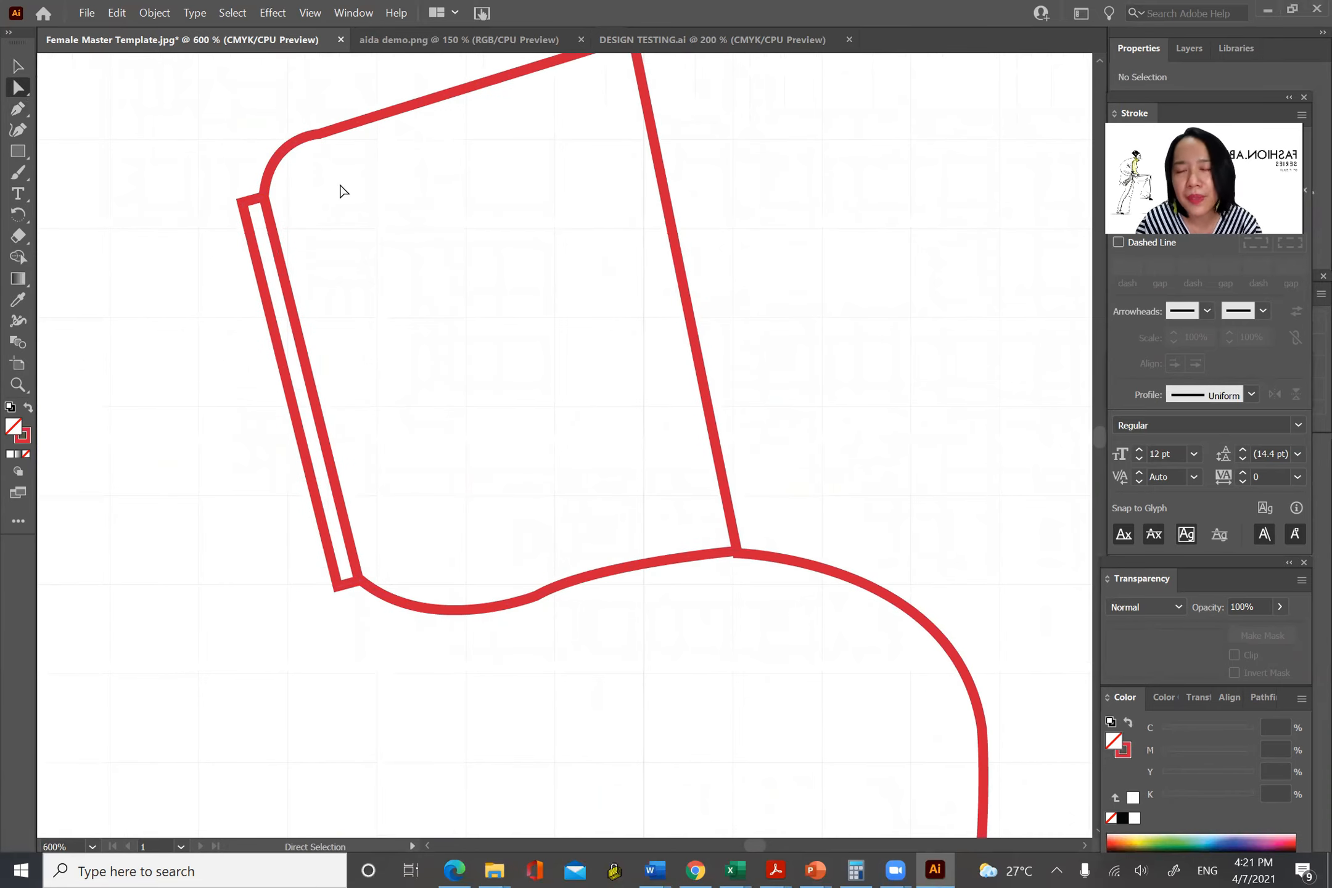
pyautogui.click(19, 111)
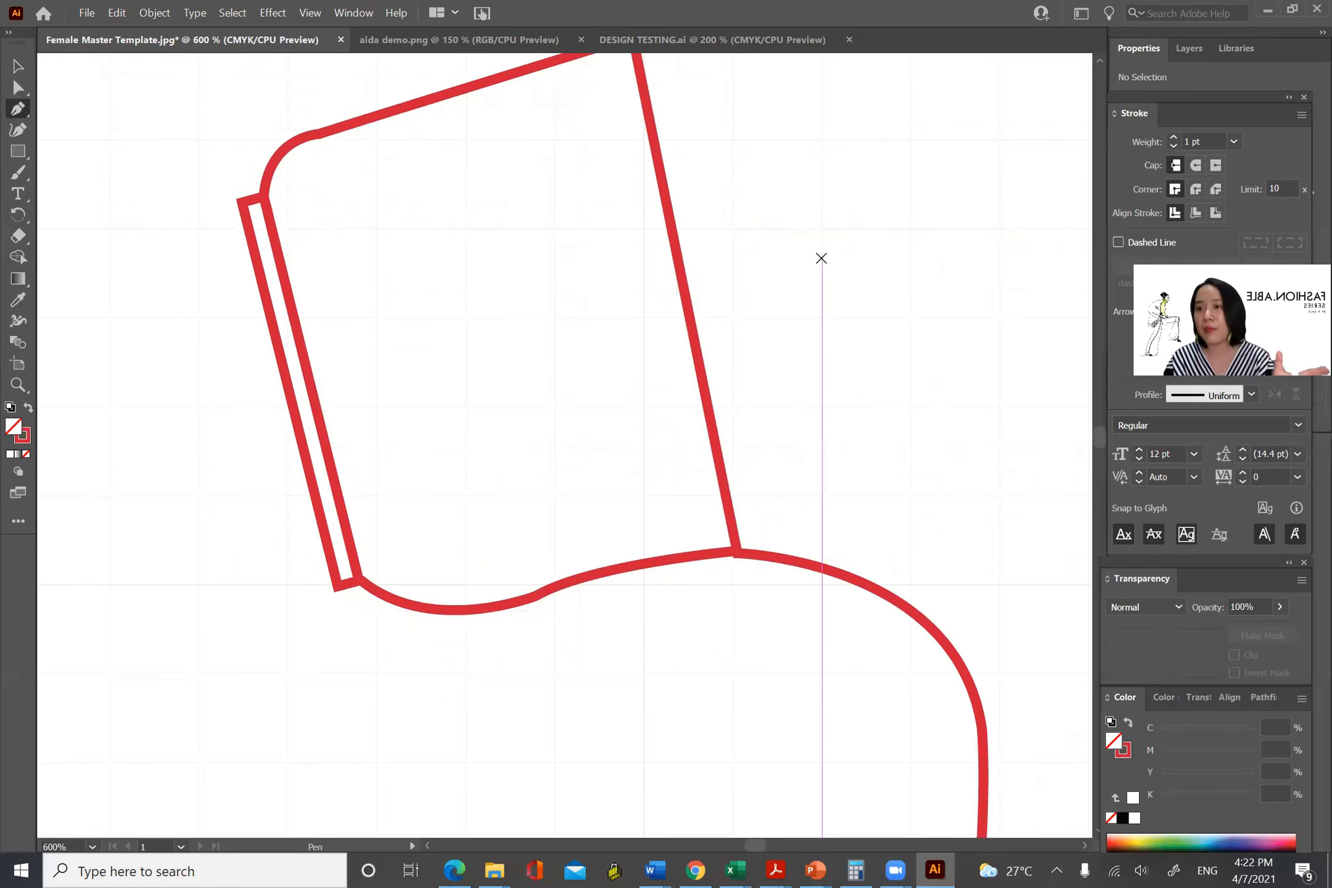
pyautogui.click(1233, 142)
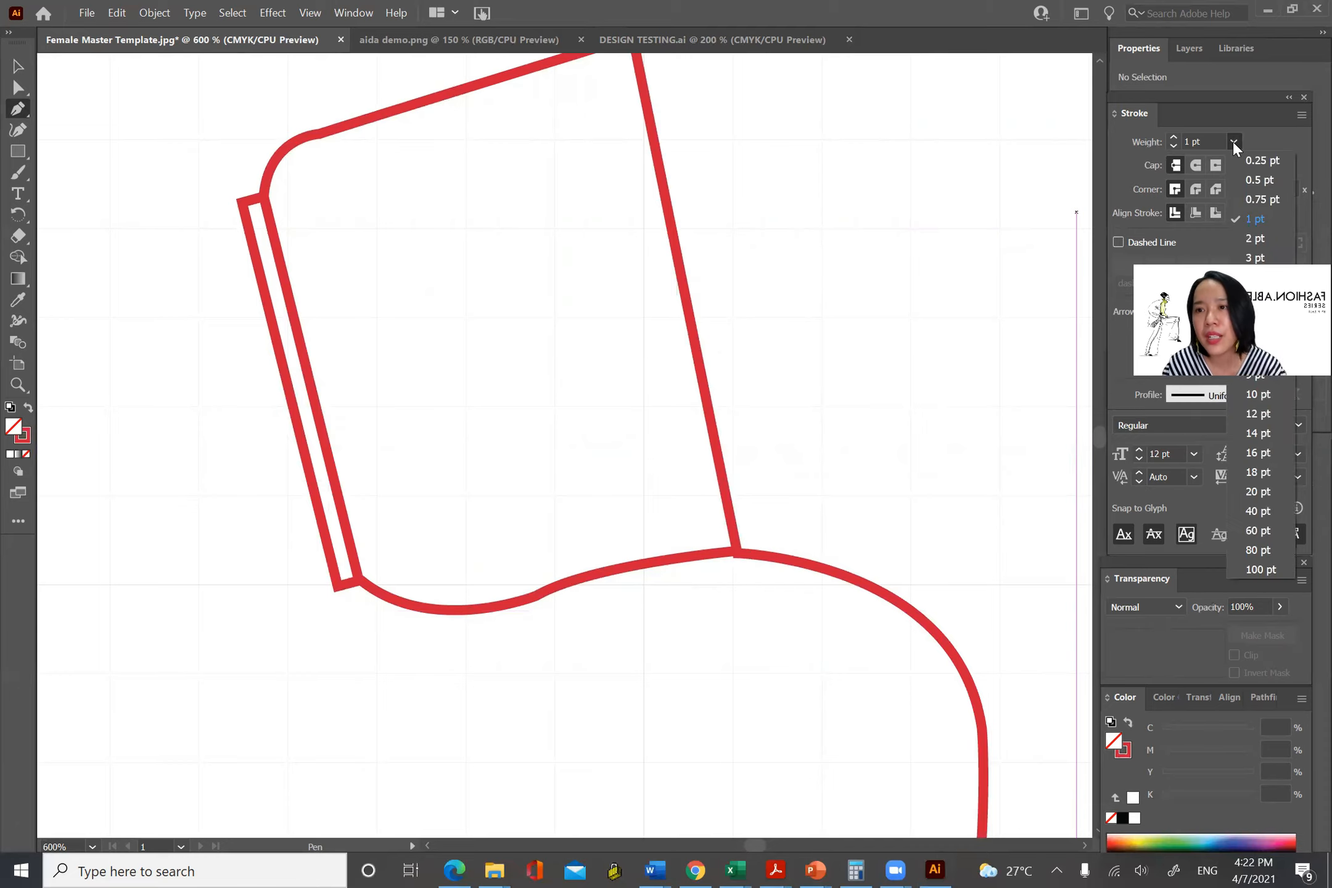
pyautogui.click(1234, 142)
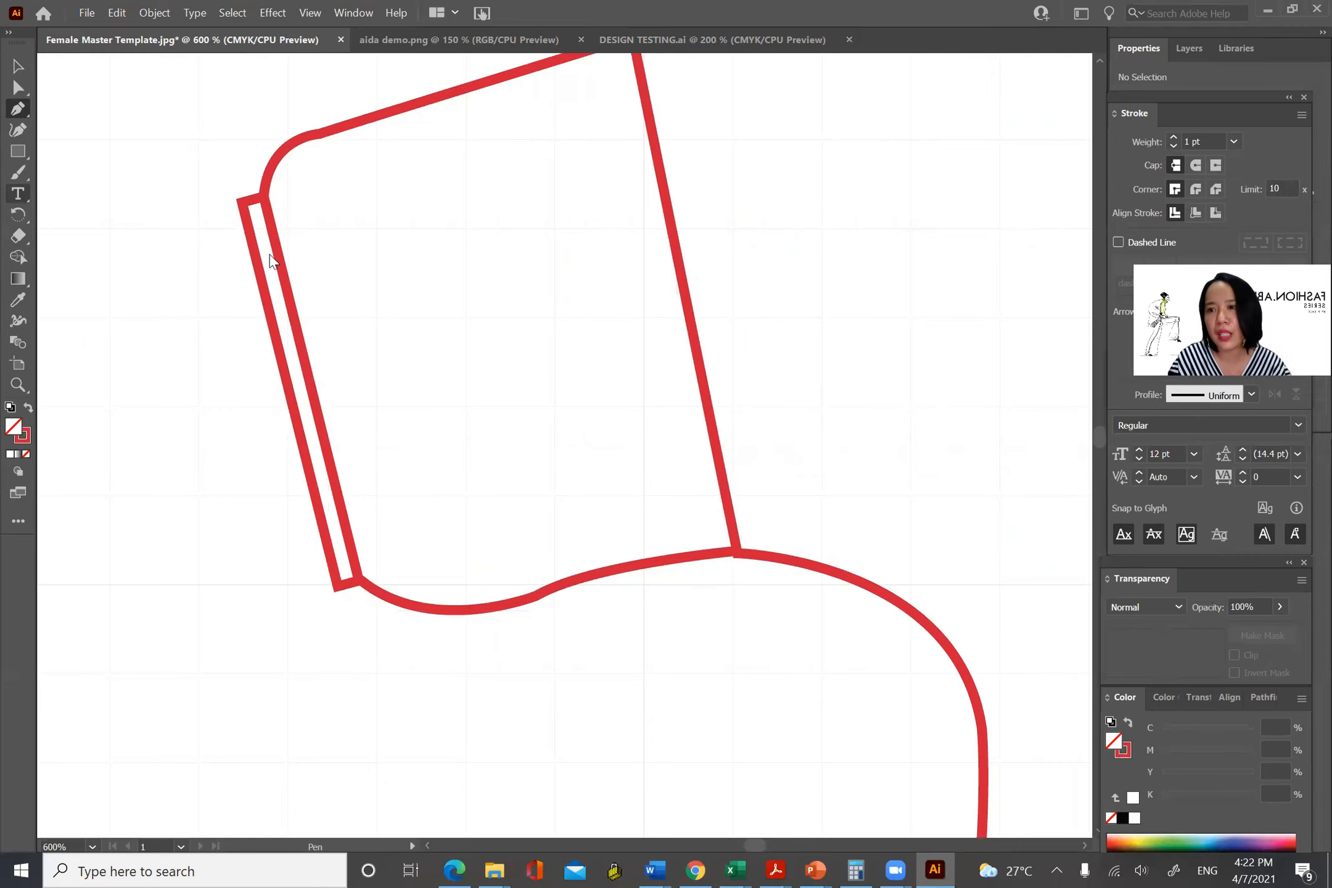
pyautogui.press('t')
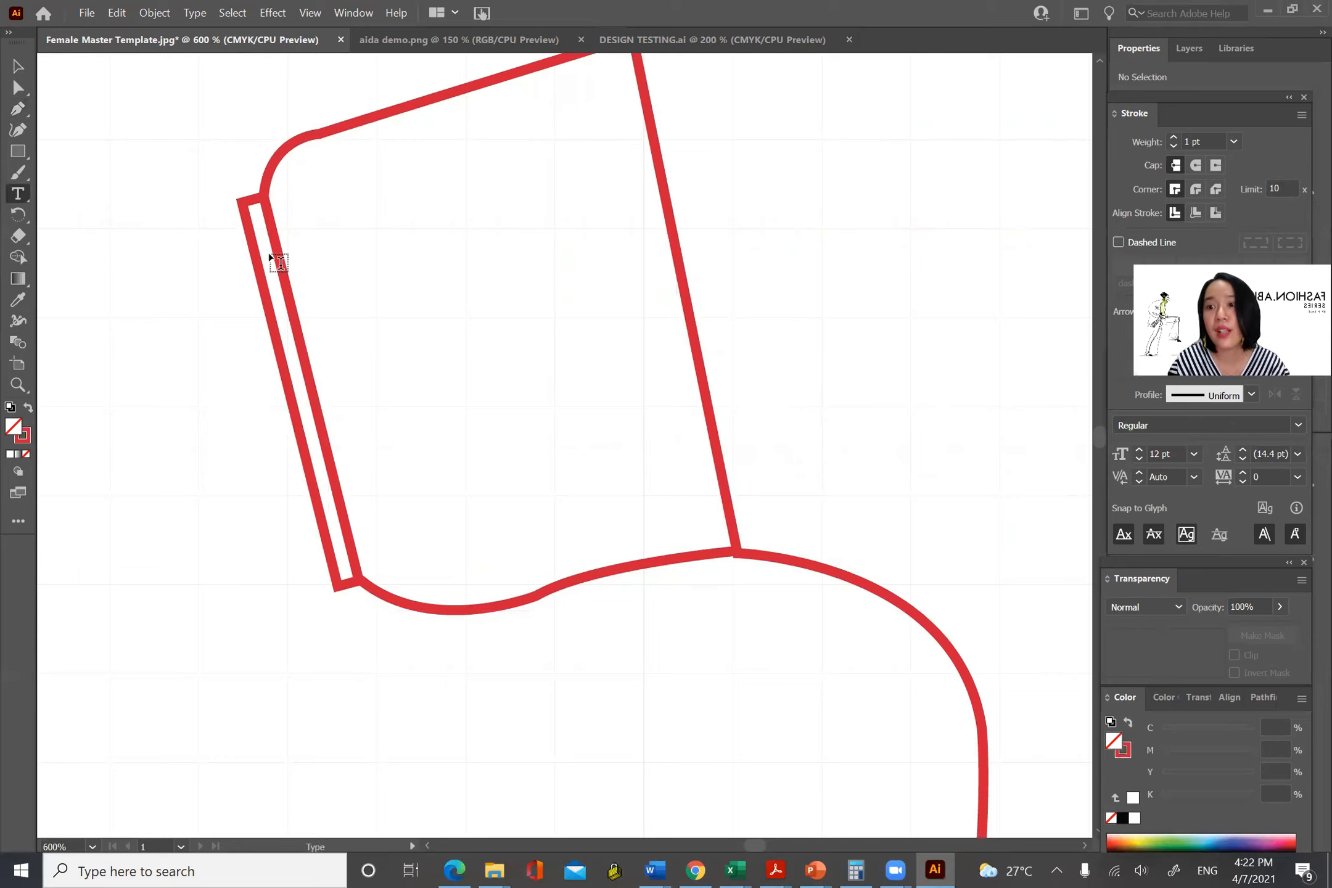
# Draw a hooked gather line with the Pen tool from the upper part of the cuff seam into the sleeve.
pyautogui.click(18, 109)
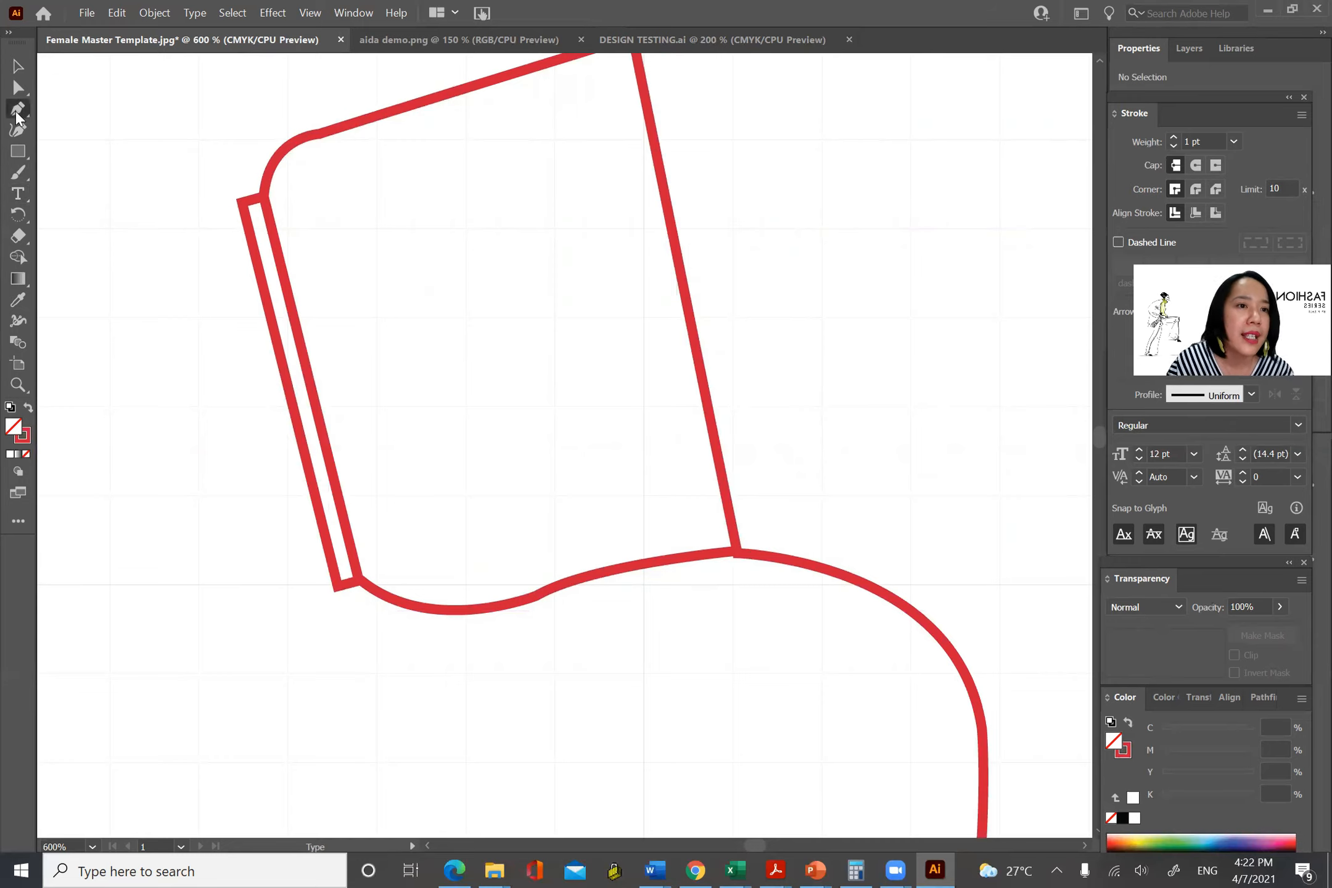
pyautogui.click(275, 227)
pyautogui.moveTo(413, 180); pyautogui.dragTo(470, 216)
pyautogui.moveTo(361, 222); pyautogui.dragTo(273, 233)
pyautogui.press('v')
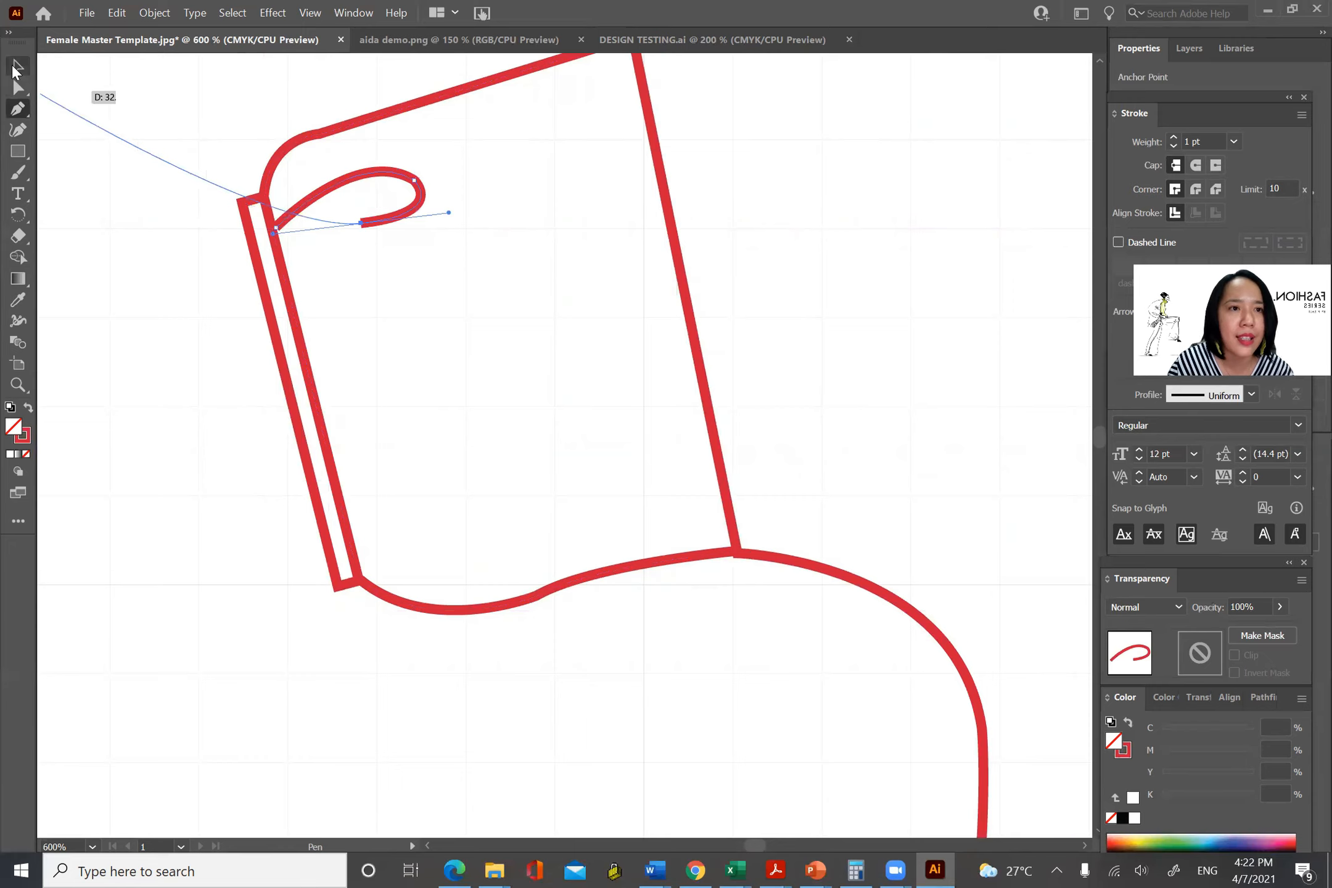
pyautogui.click(810, 178)
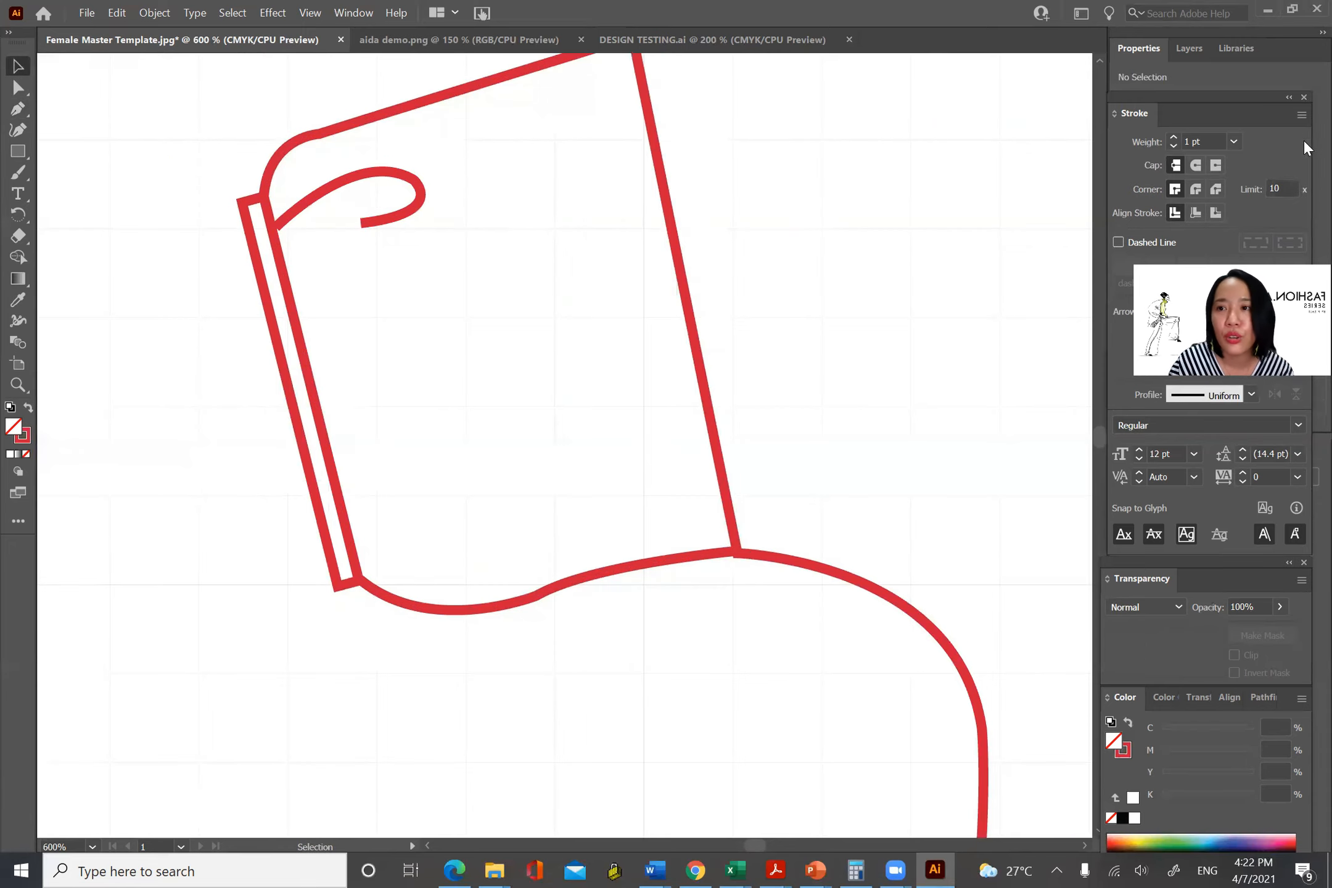
# Set the stroke weight of the hooked gather line at the upper cuff seam to 0.5 pt.
pyautogui.click(403, 214)
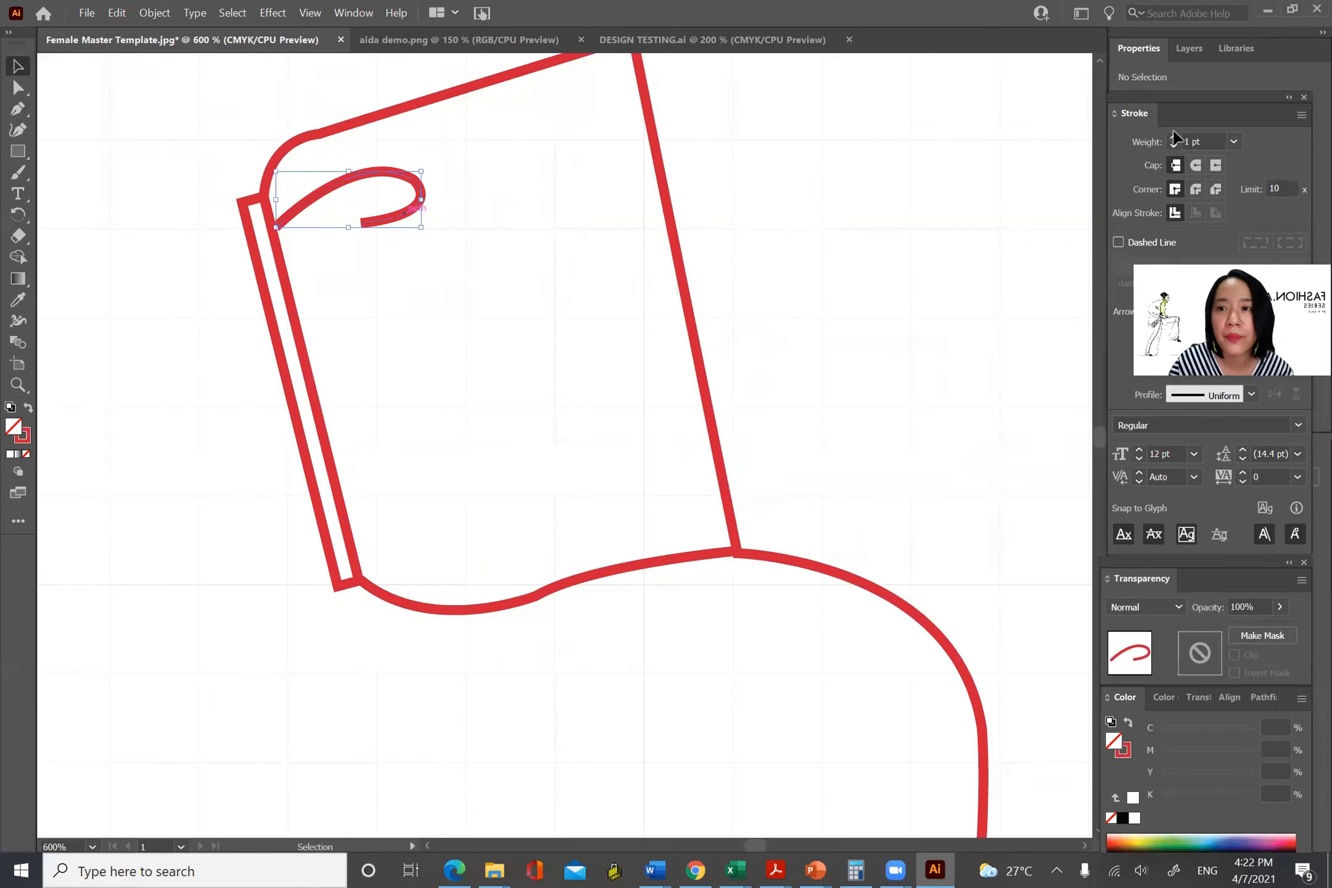
pyautogui.click(1234, 141)
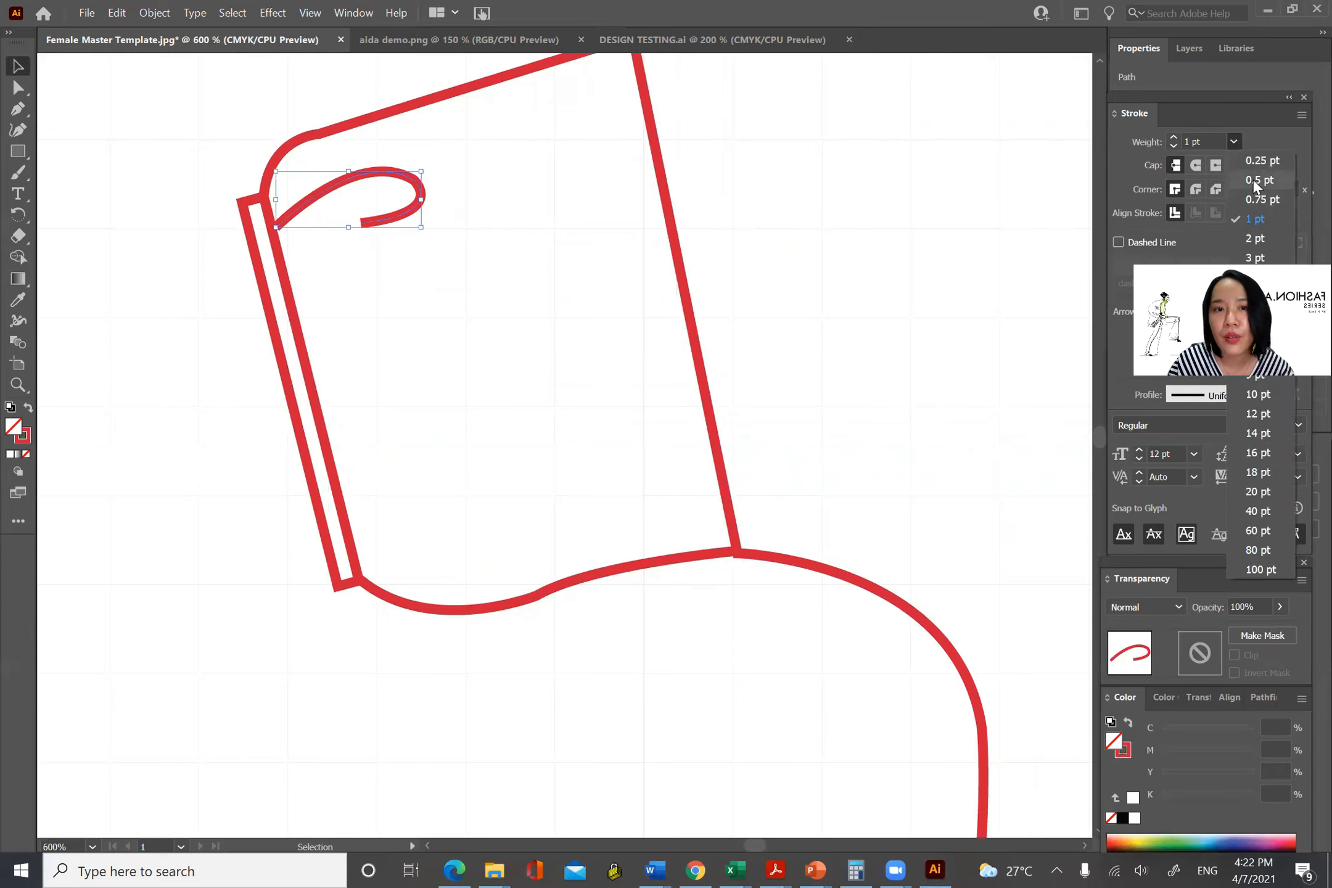
pyautogui.click(1253, 178)
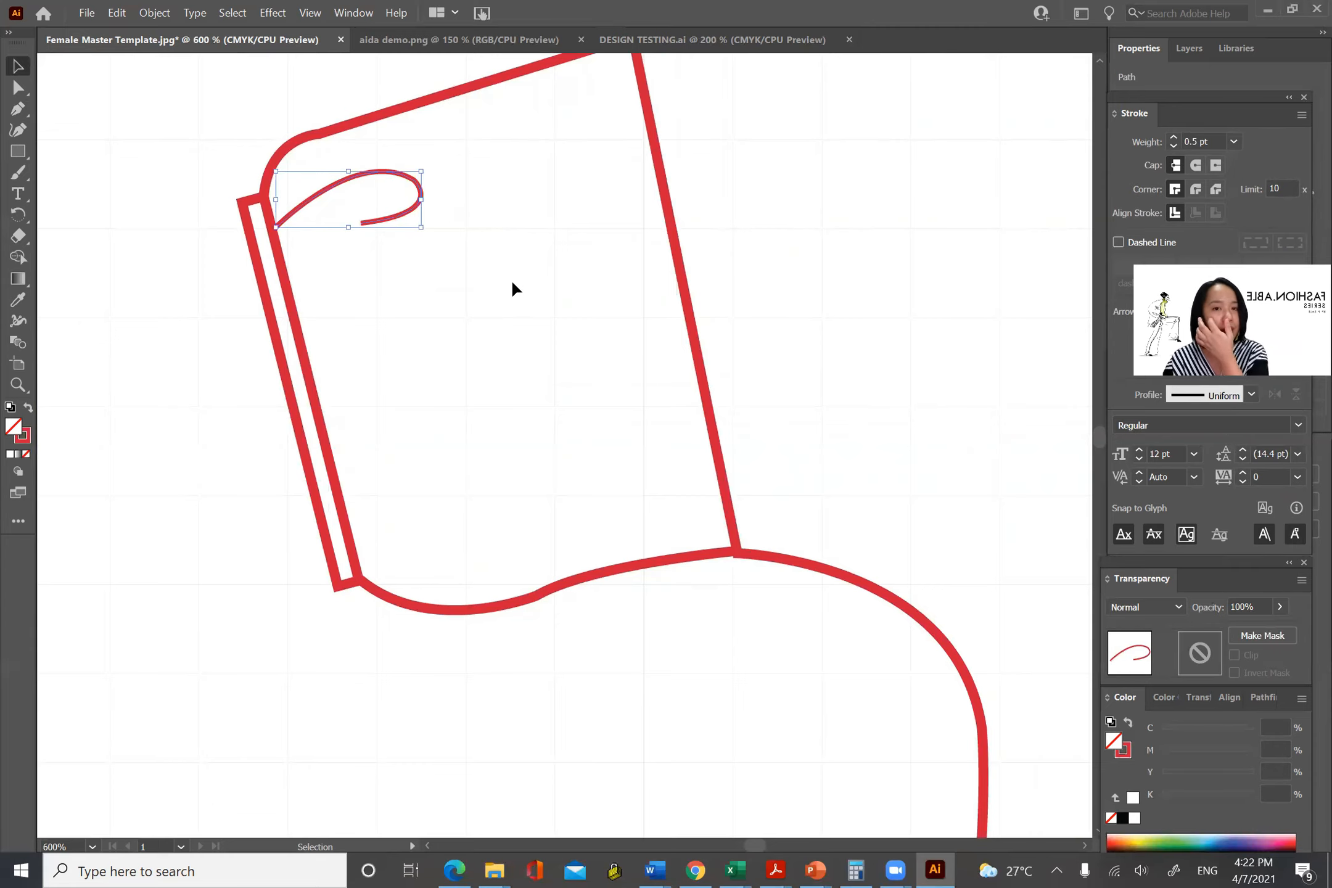
# Duplicate the hooked gather line, flip it vertically, rotate it upward and place it at the lower end of the cuff seam.
pyautogui.press('a')
pyautogui.hotkey('ctrl', 'c')
pyautogui.press('v')
pyautogui.hotkey('ctrl', 'v')
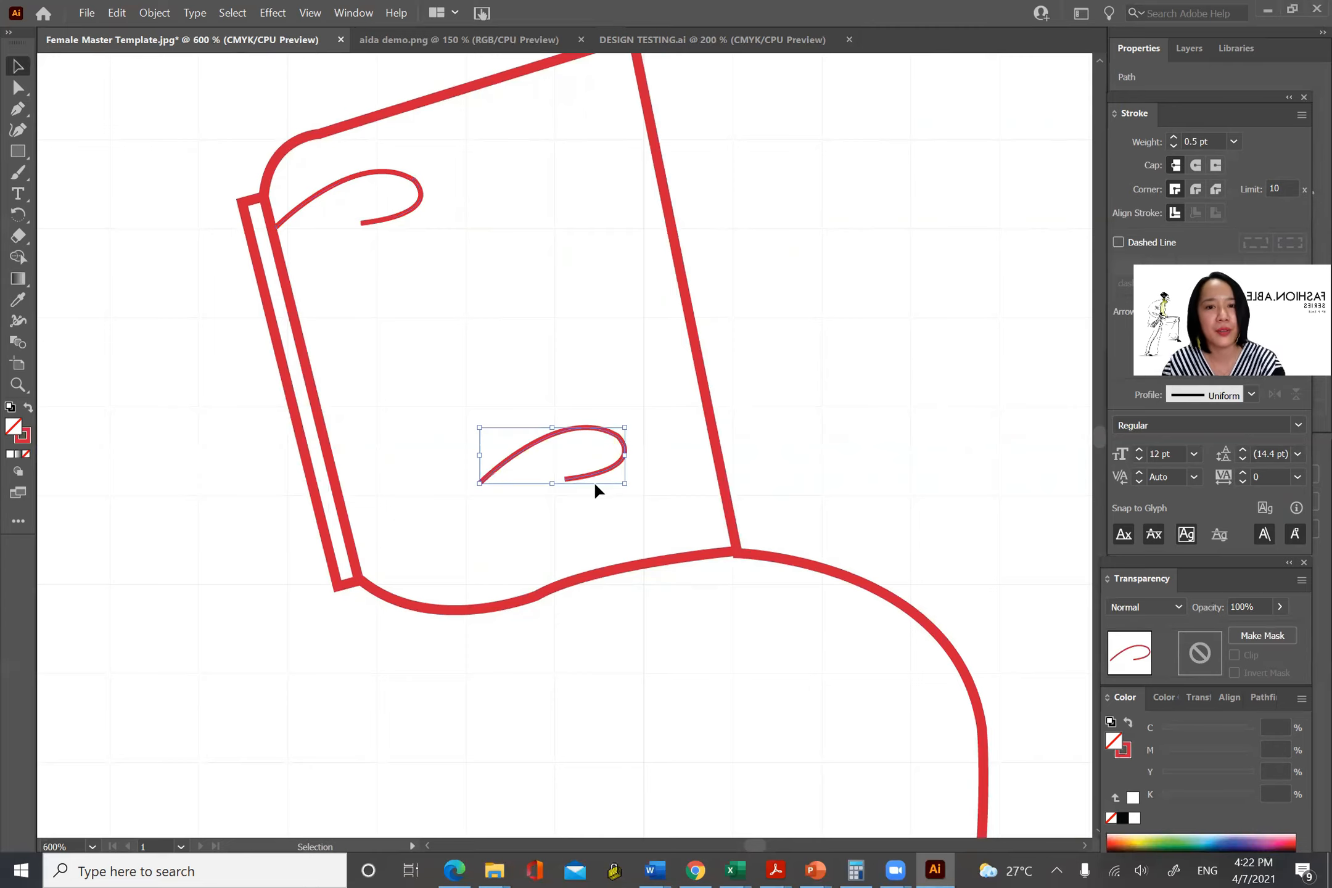
pyautogui.moveTo(552, 427); pyautogui.dragTo(553, 537)
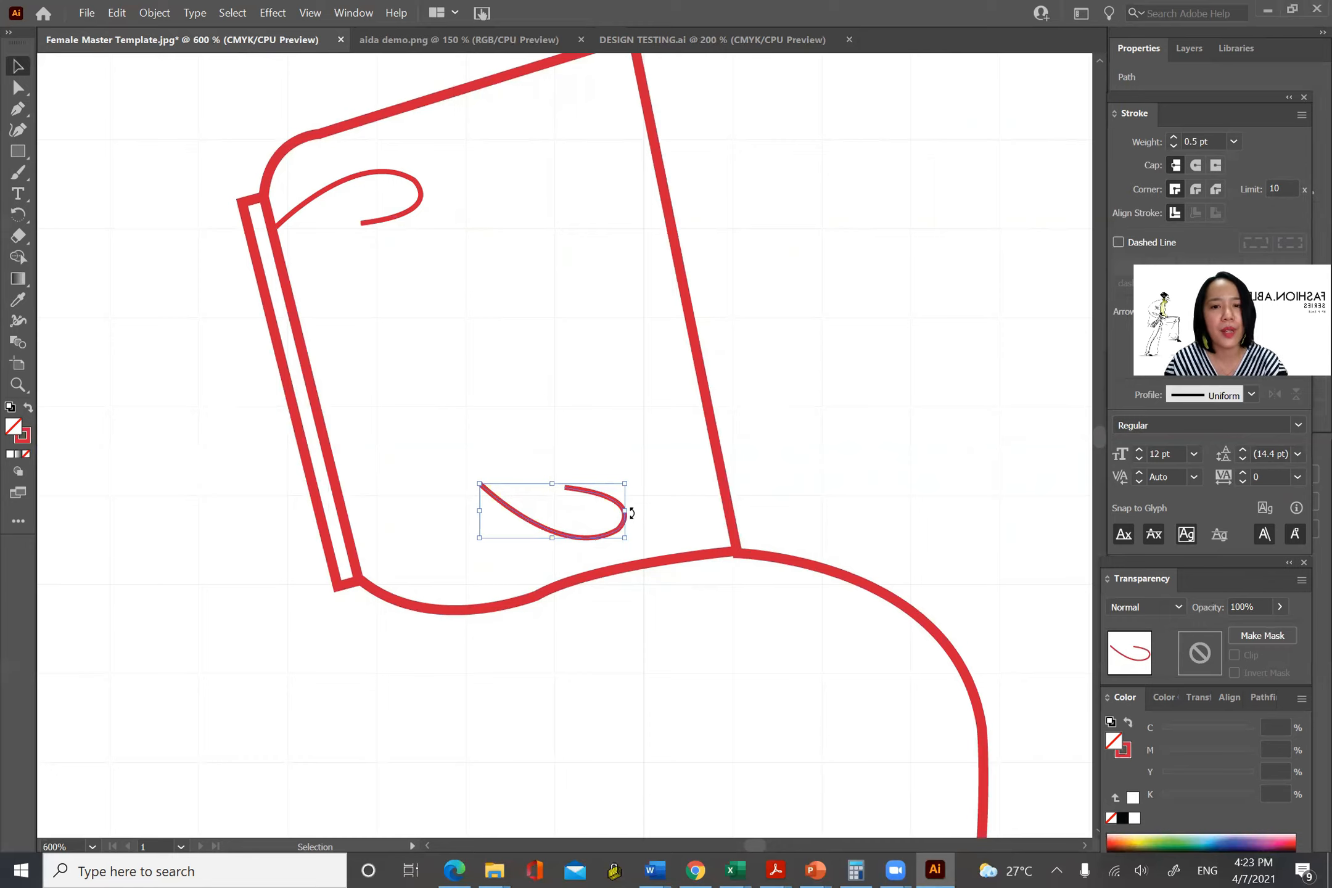
pyautogui.moveTo(633, 511); pyautogui.dragTo(635, 459)
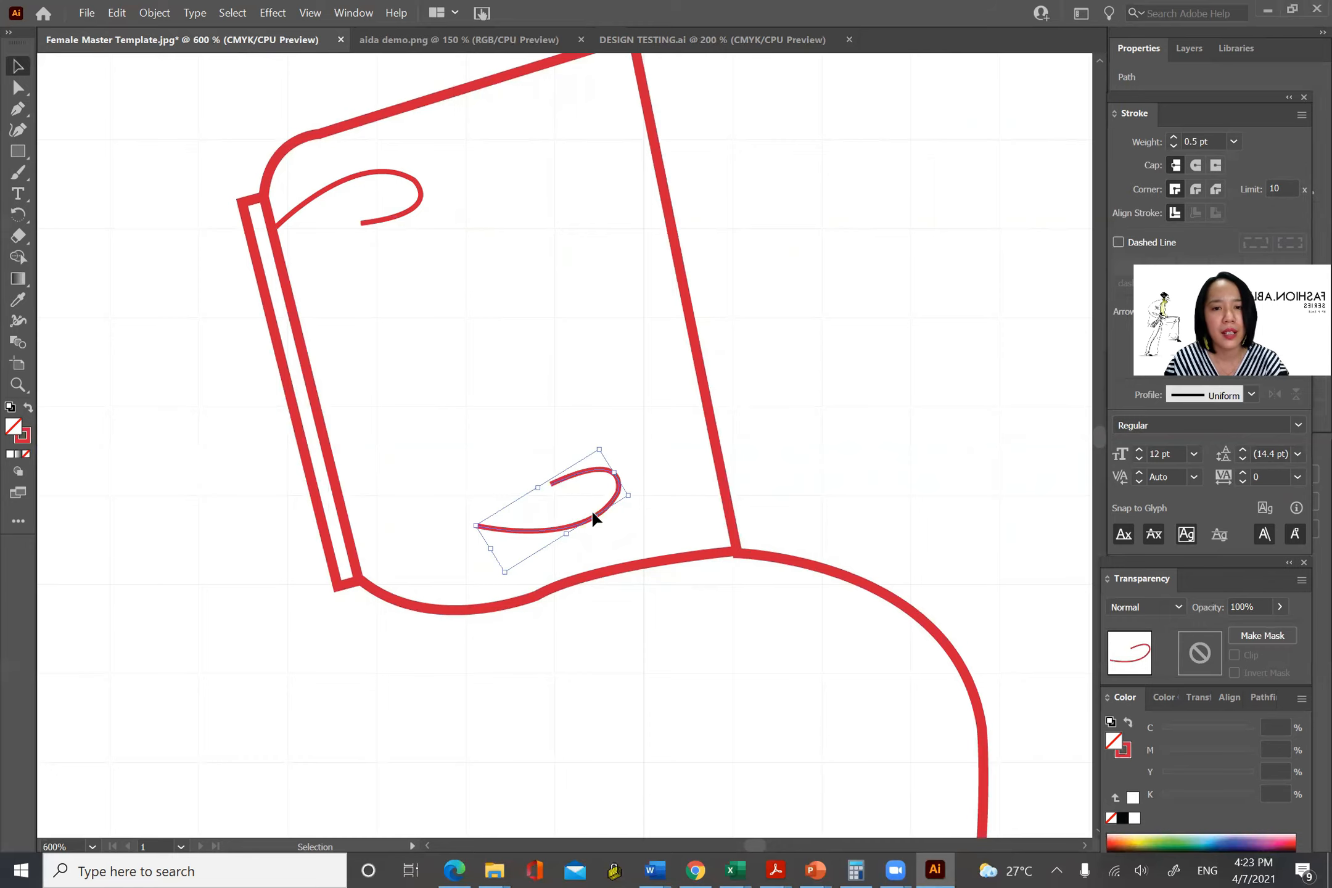
pyautogui.moveTo(599, 515); pyautogui.dragTo(470, 538)
pyautogui.click(548, 371)
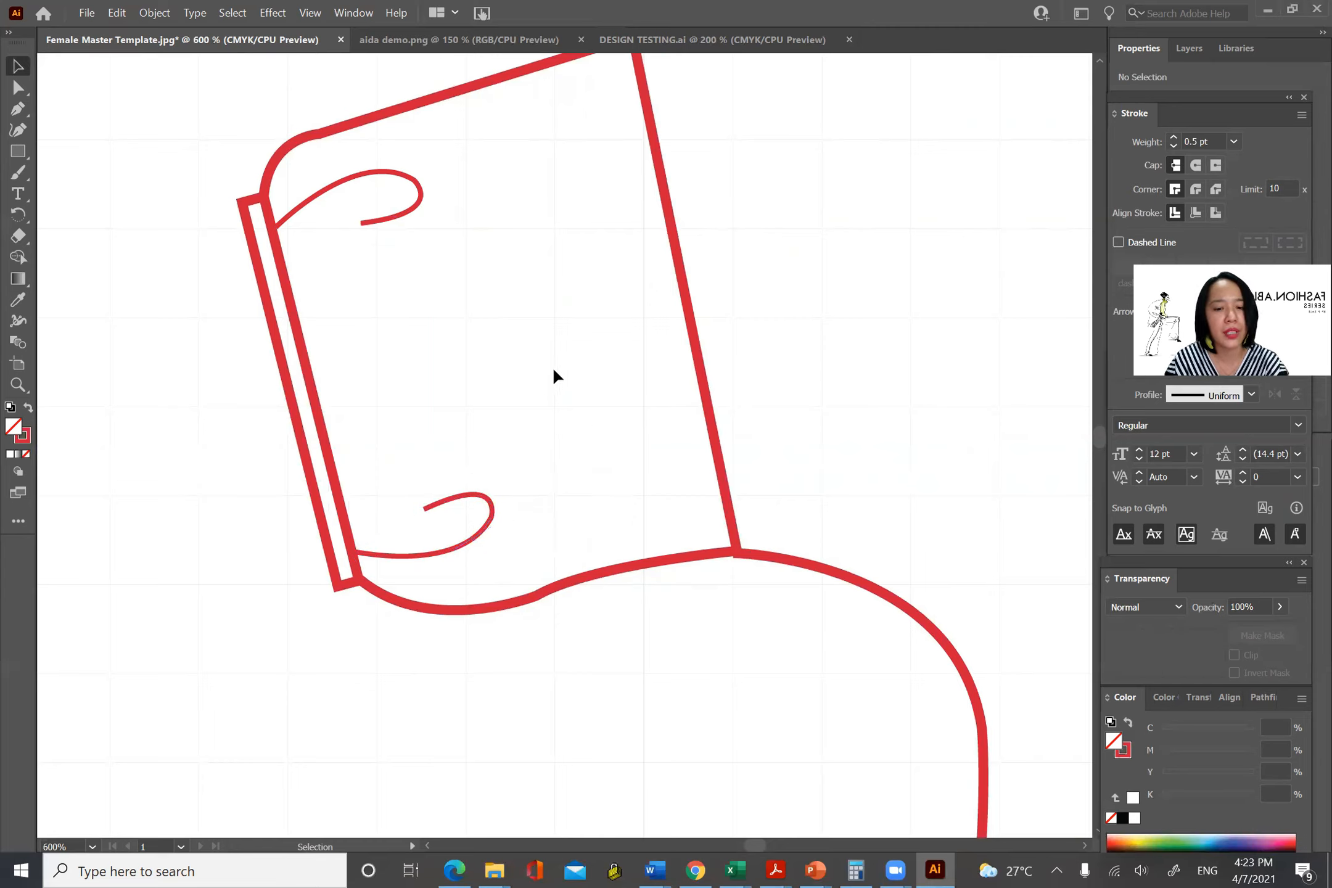
# Add two more gather line copies along the cuff seam, one below the top line and a smaller flipped one above the lowest.
pyautogui.hotkey('ctrl', 'v')
pyautogui.moveTo(616, 446); pyautogui.dragTo(440, 295)
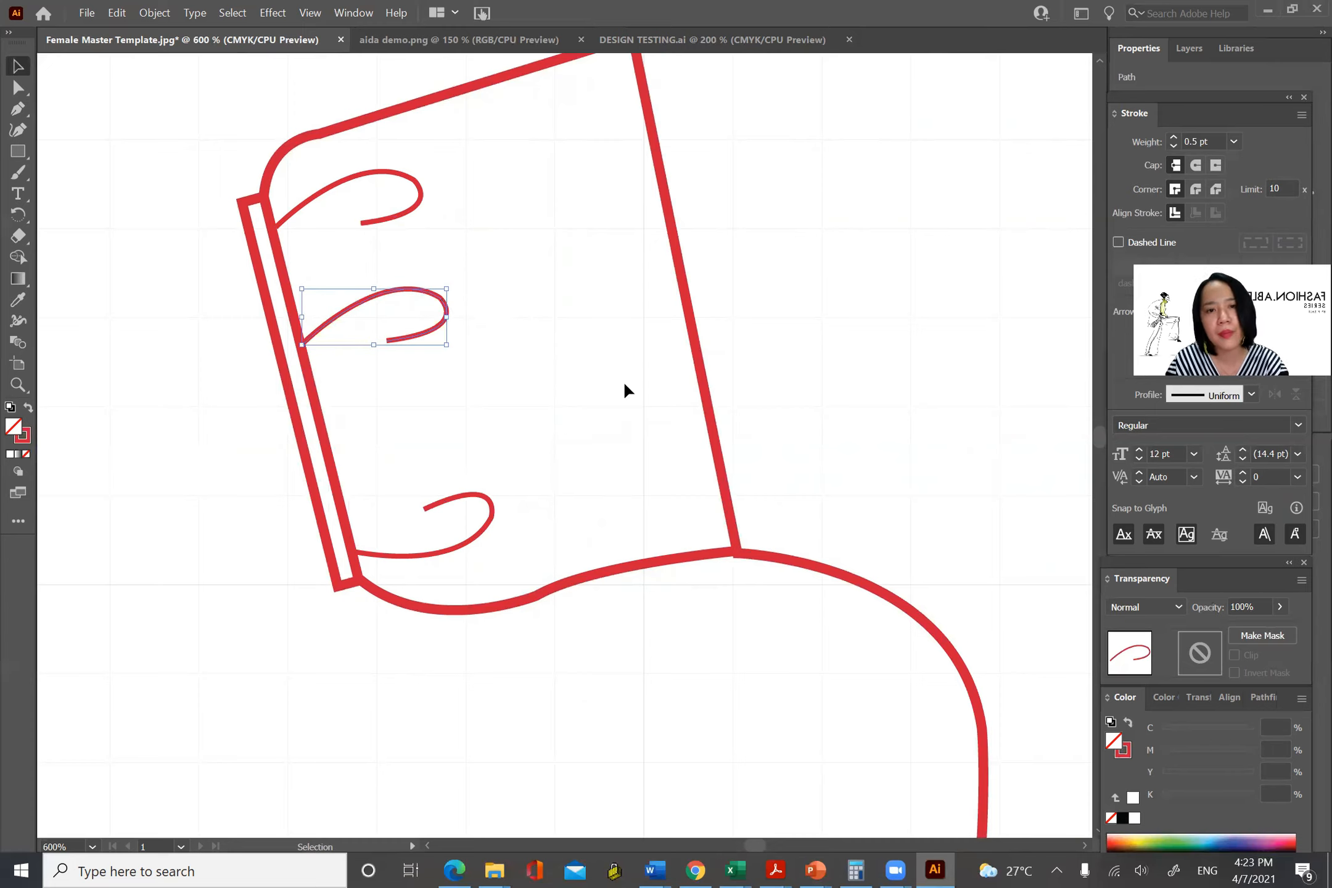
pyautogui.click(624, 385)
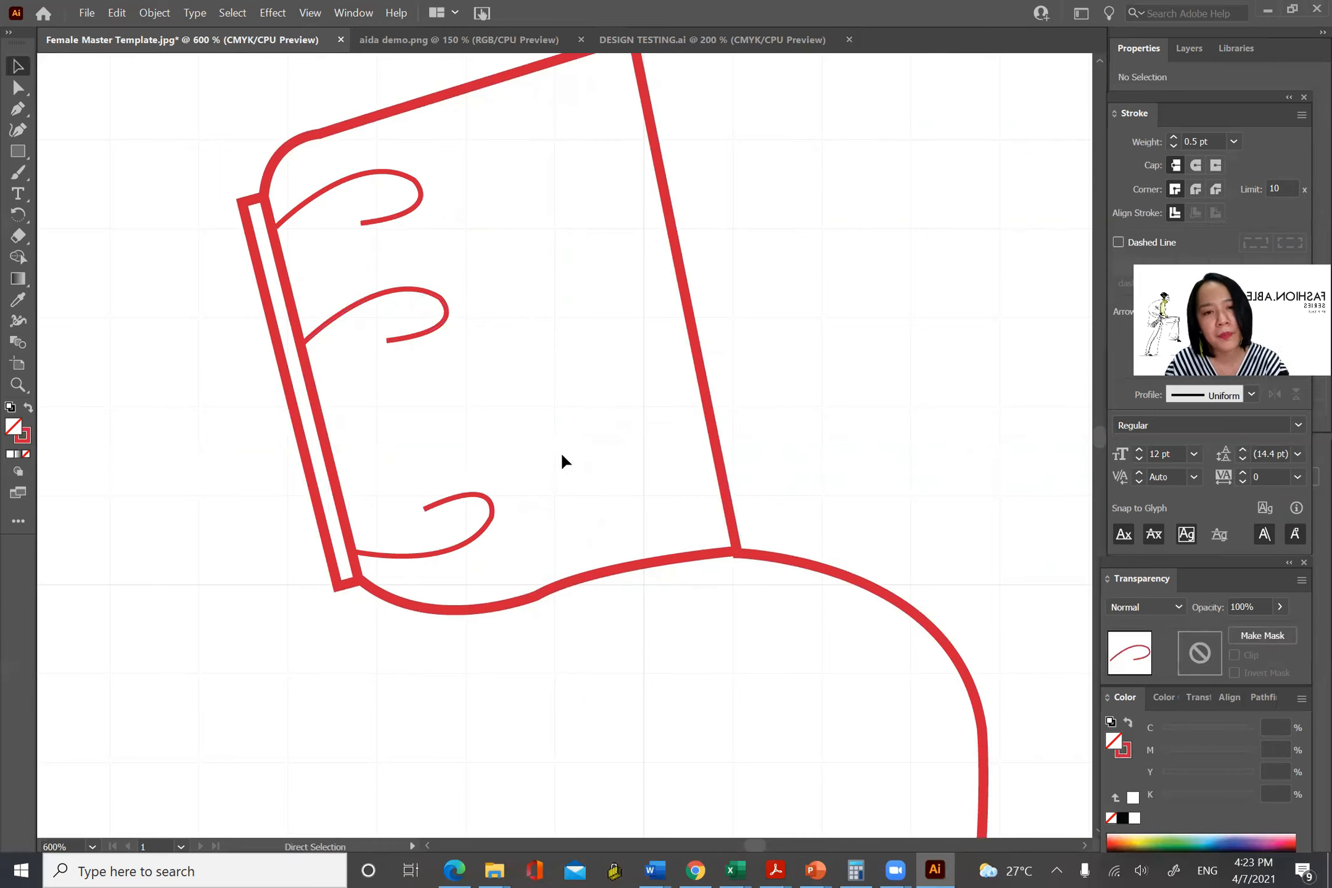
pyautogui.hotkey('ctrl', 'v')
pyautogui.moveTo(557, 486); pyautogui.dragTo(446, 447)
pyautogui.hotkey('ctrl', 'shift', 'a')
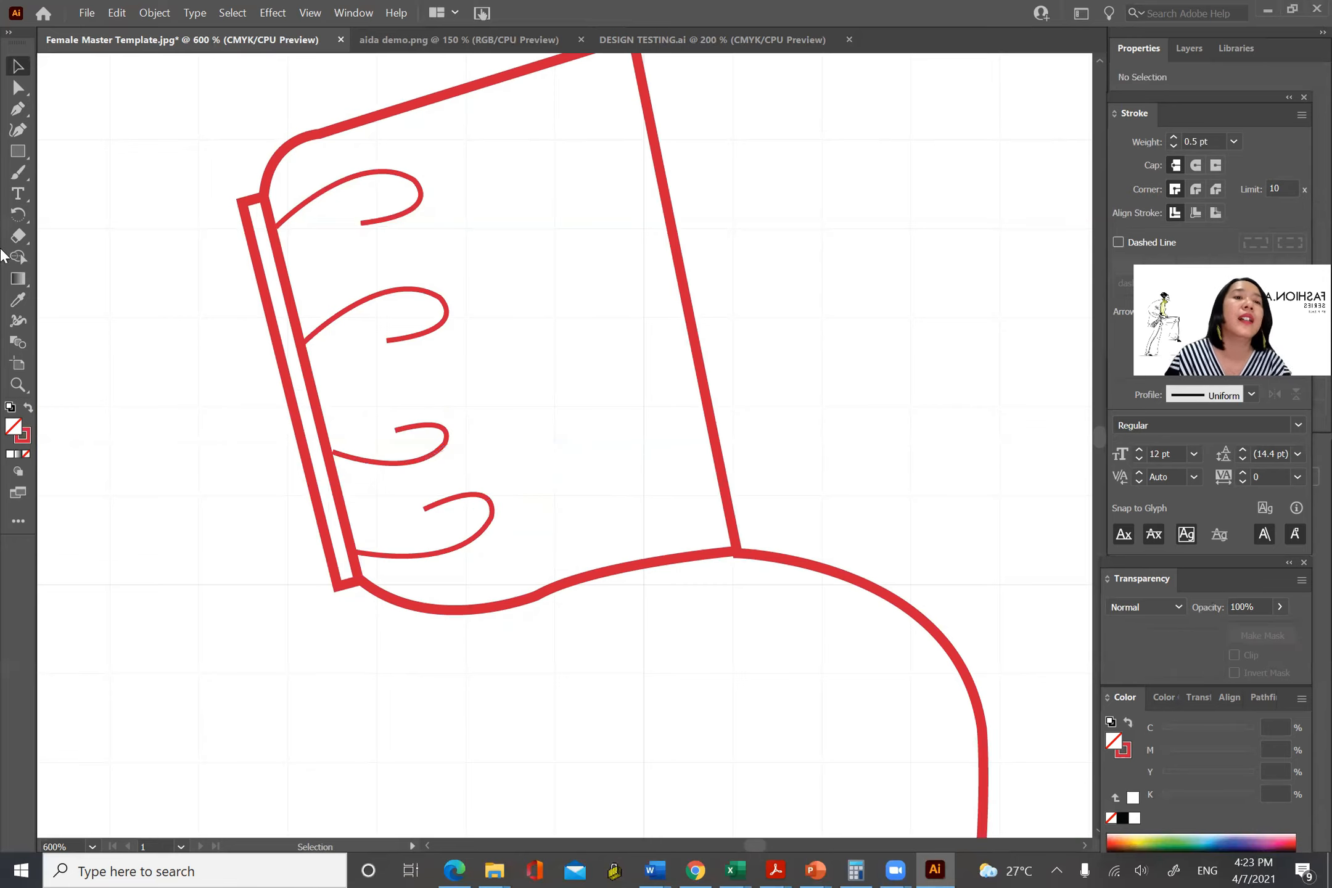
# Draw a small upward-hooked gather line with the Pen tool between the two uppermost gathers on the cuff seam.
pyautogui.click(18, 110)
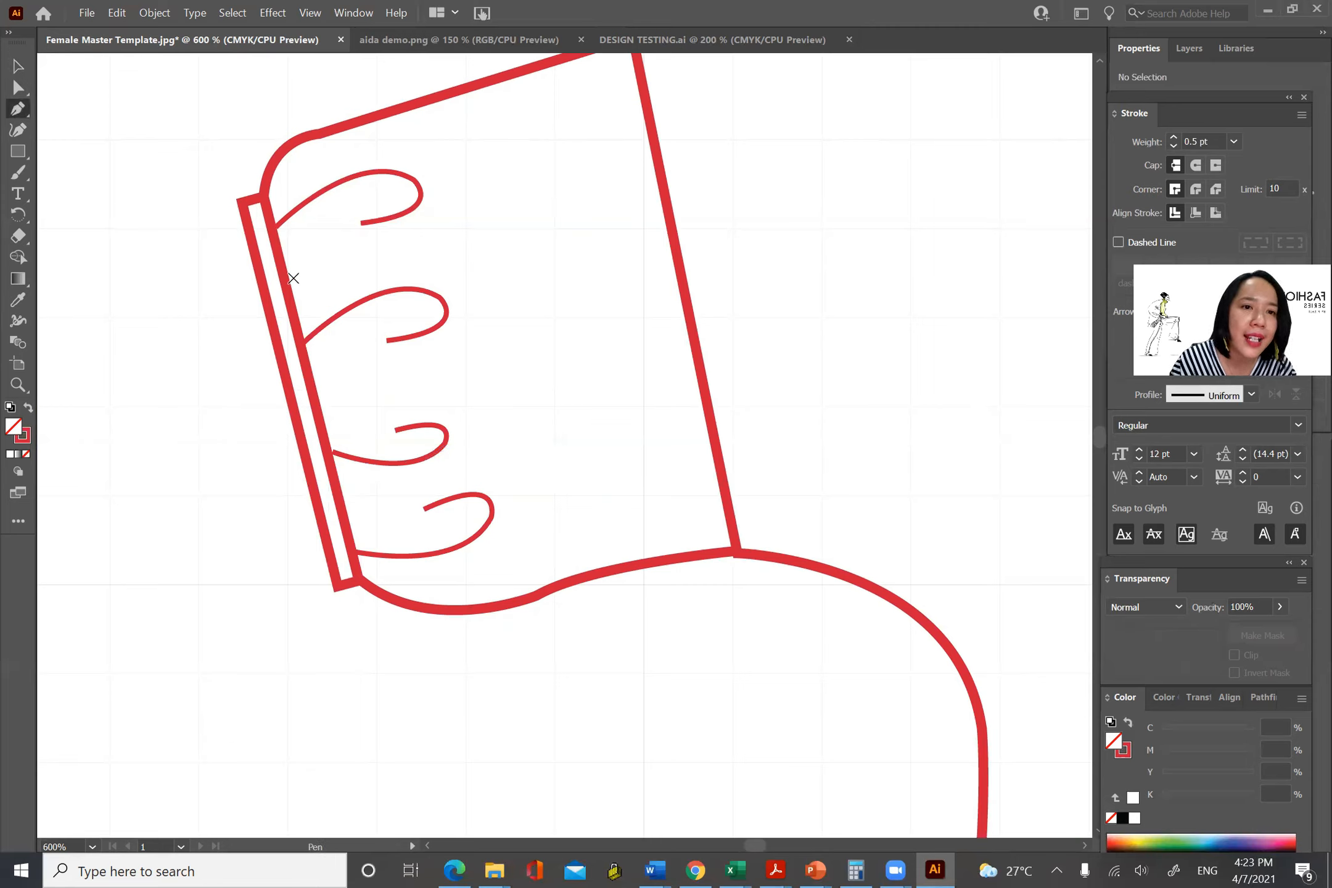
pyautogui.click(287, 279)
pyautogui.moveTo(402, 259); pyautogui.dragTo(464, 227)
pyautogui.moveTo(365, 247); pyautogui.dragTo(324, 268)
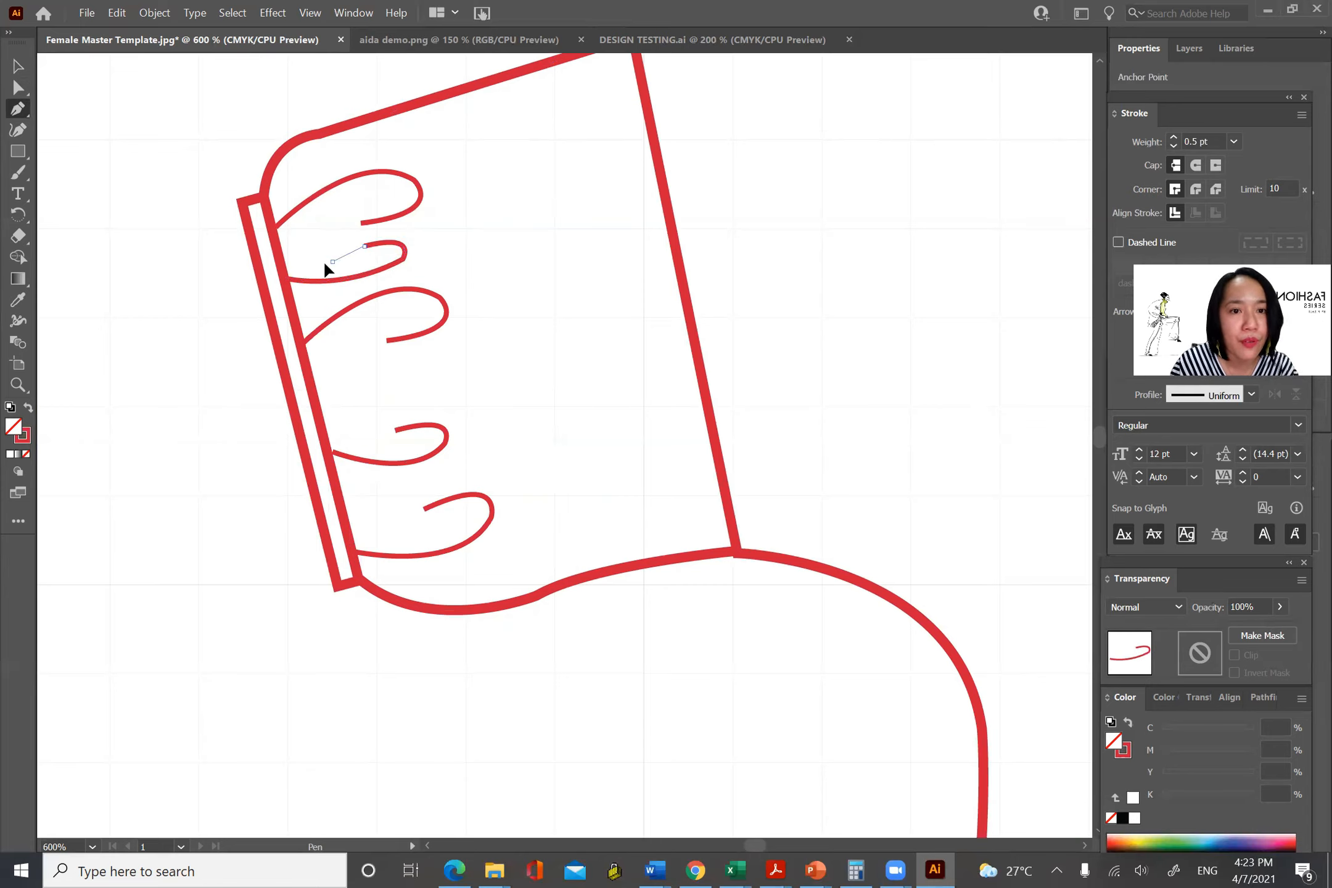
pyautogui.press('v')
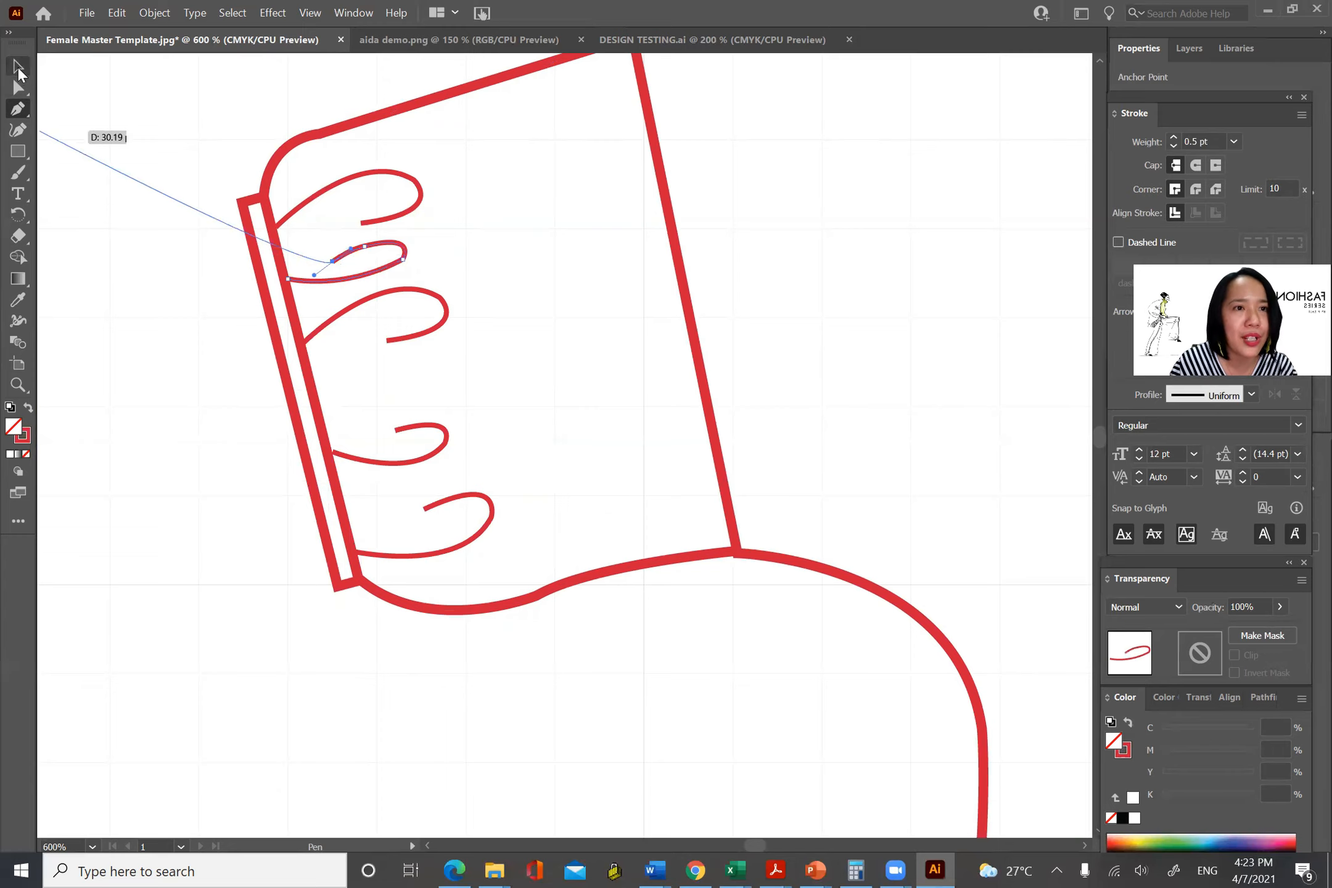
pyautogui.click(457, 302)
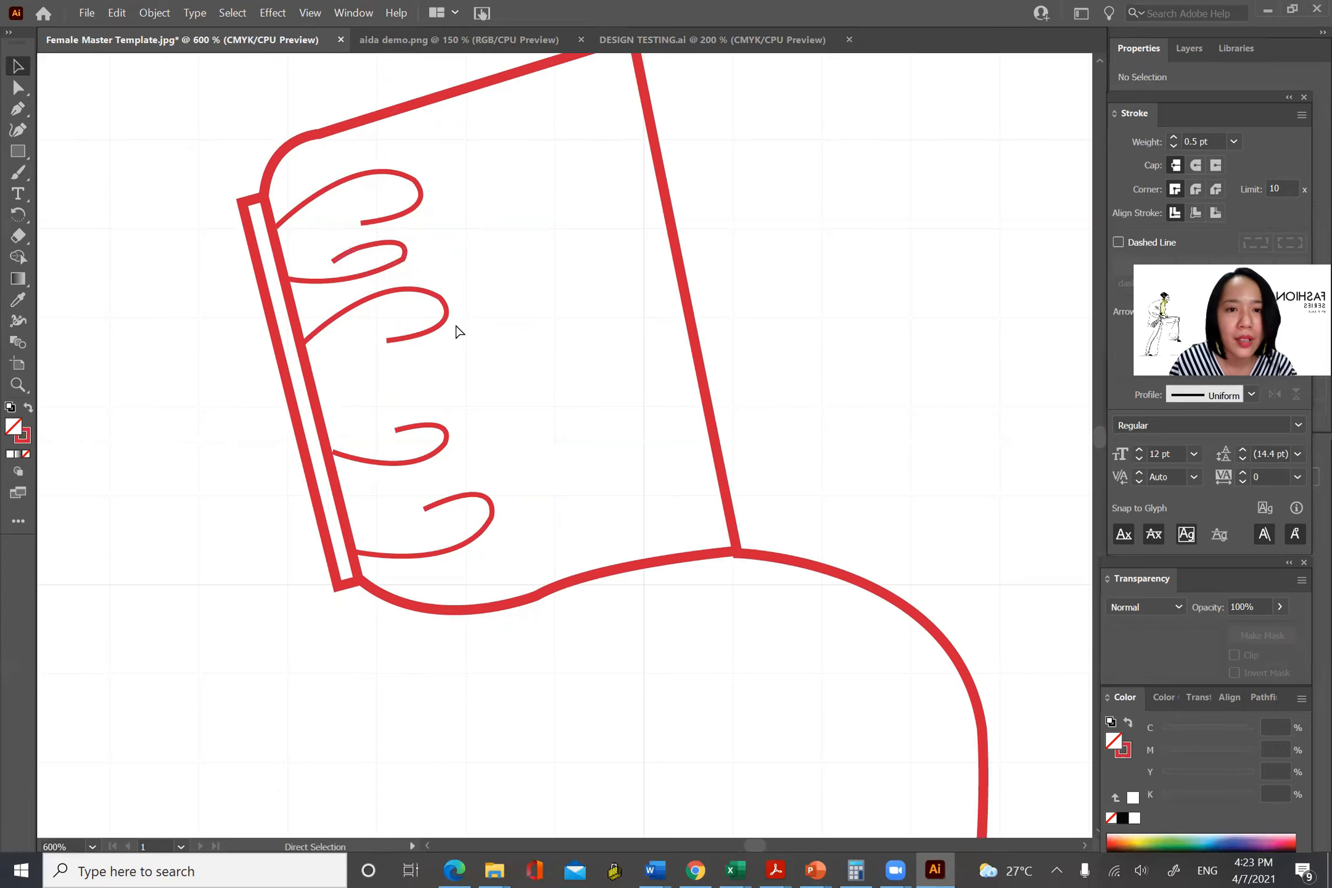
# Duplicate the small hooked gather line and place the copy on the middle of the cuff seam.
pyautogui.click(392, 267)
pyautogui.hotkey('ctrl', 'c')
pyautogui.hotkey('ctrl', 'v')
pyautogui.press('Delete')
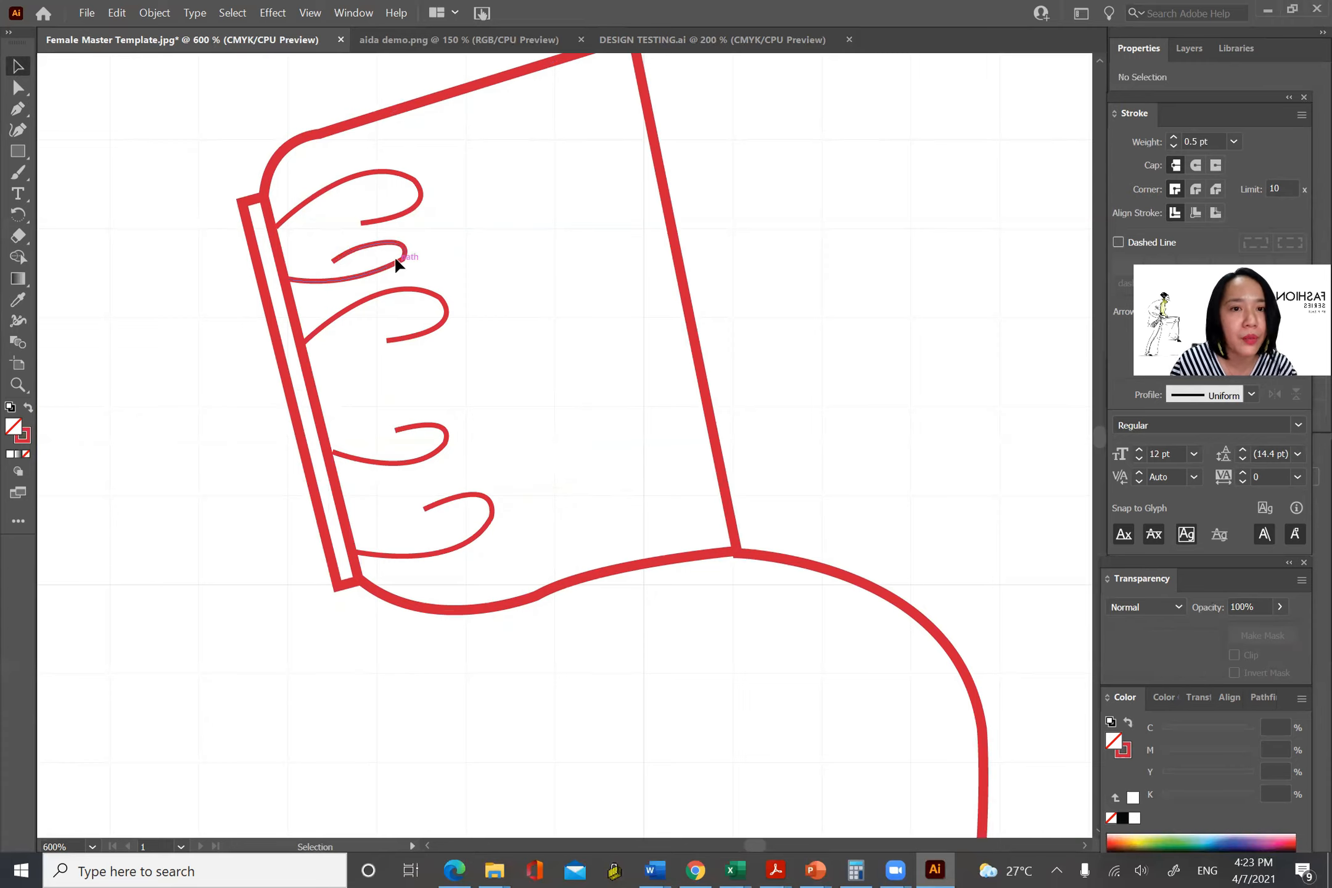
pyautogui.click(390, 271)
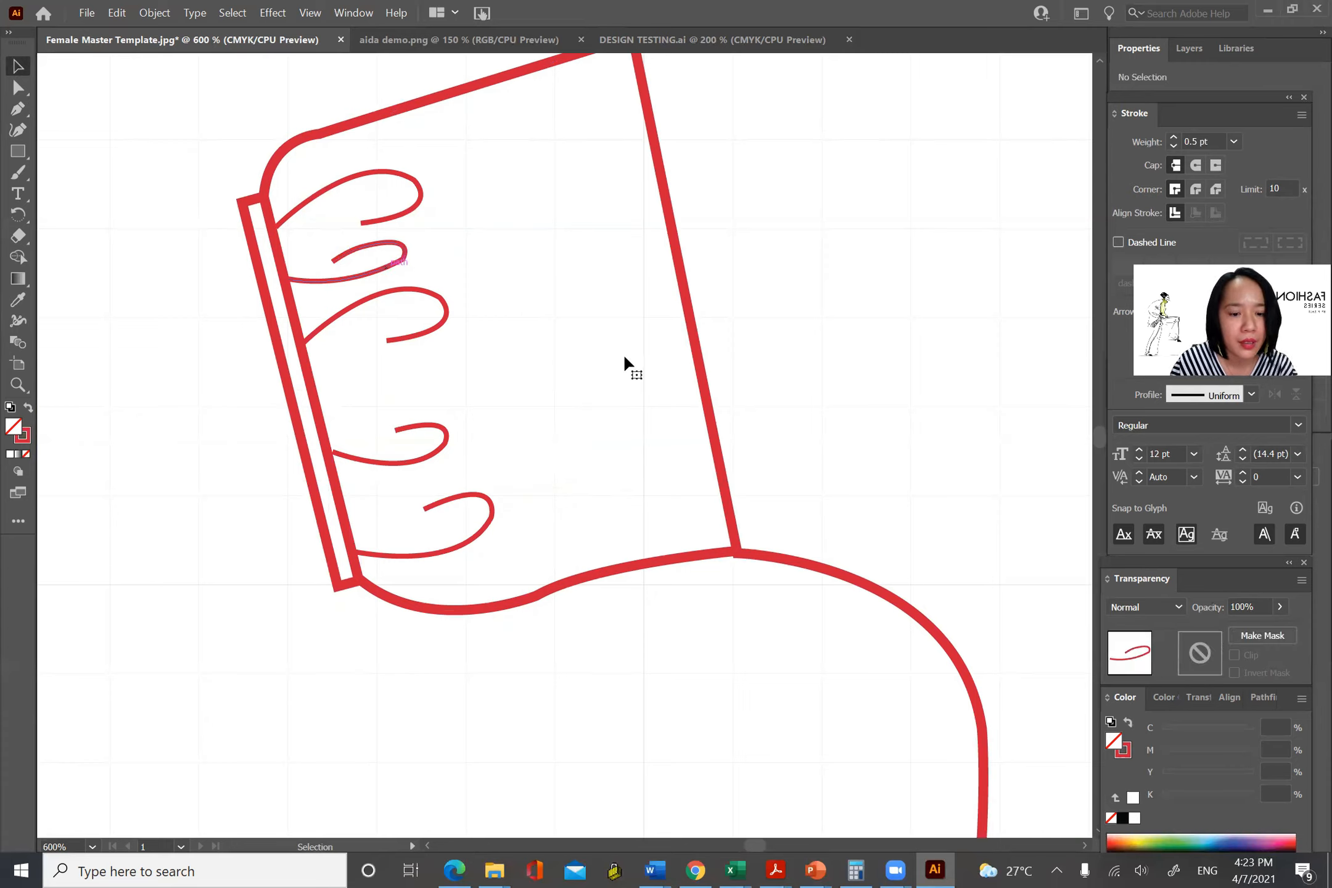
pyautogui.hotkey('ctrl', 'v')
pyautogui.moveTo(559, 438); pyautogui.dragTo(379, 381)
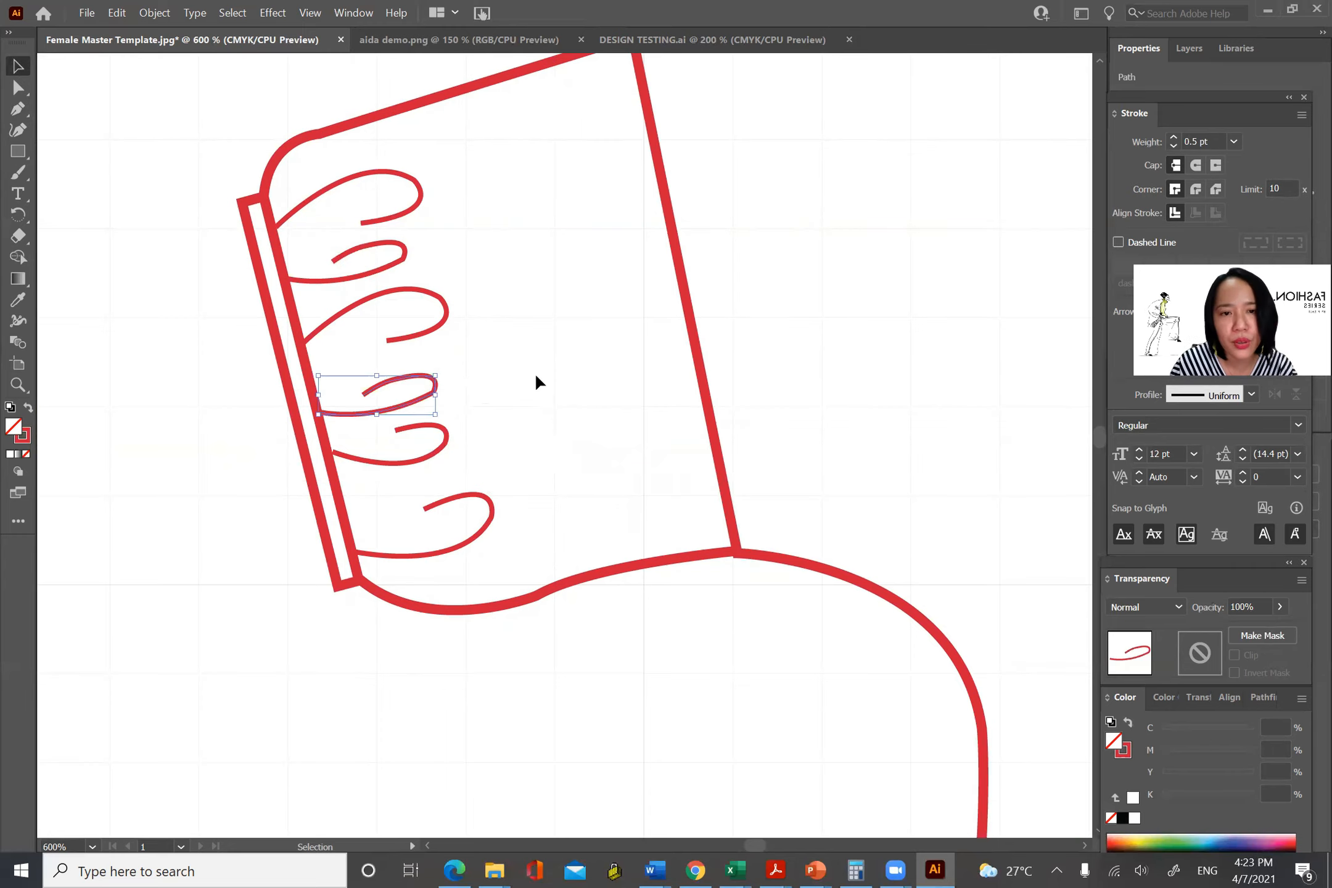
pyautogui.click(545, 345)
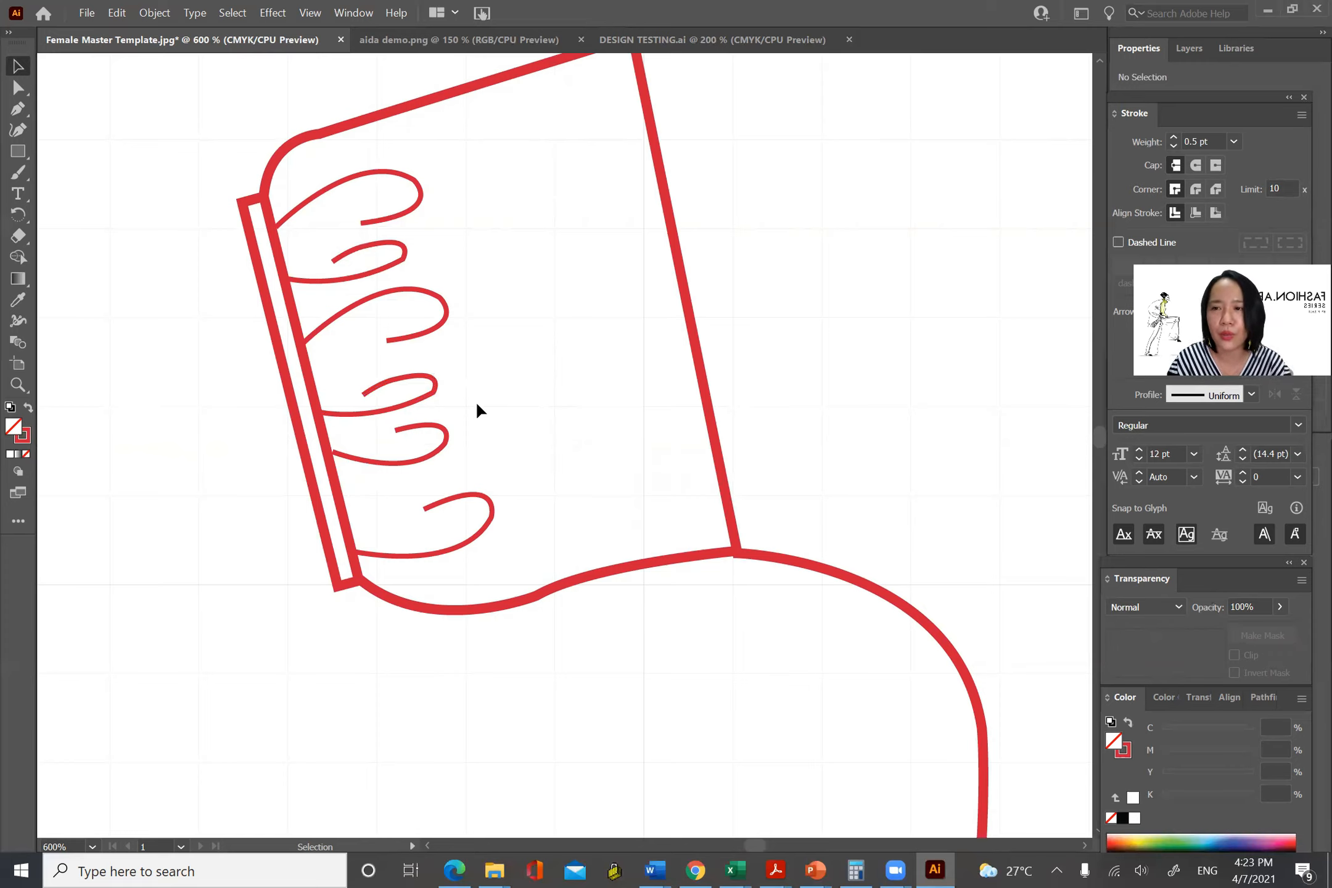
# Paste another copy of the small gather line, flip, shrink and tilt it, and place it just above the lowest gather.
pyautogui.click(428, 394)
pyautogui.hotkey('ctrl', 'c')
pyautogui.hotkey('ctrl', 'v')
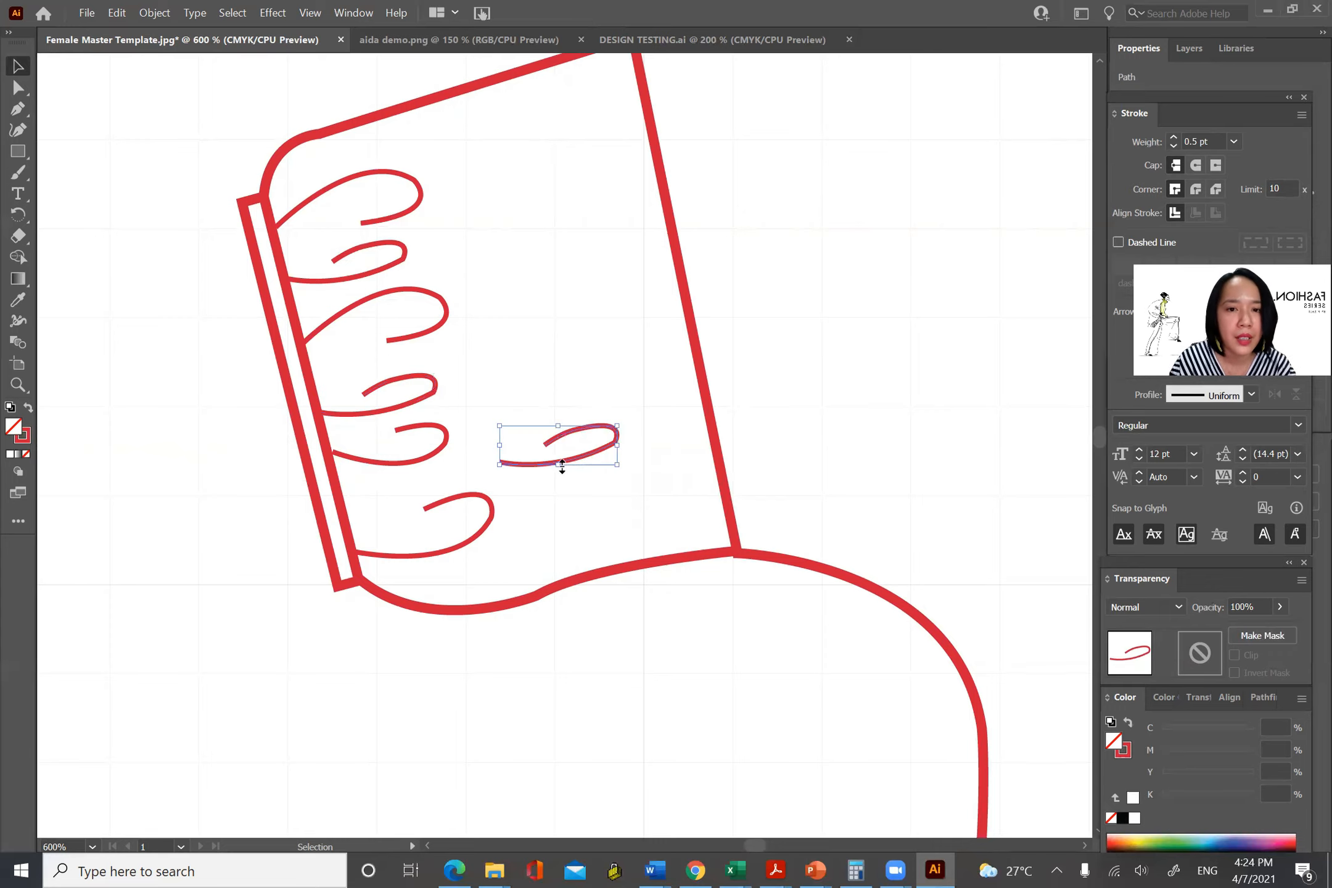
pyautogui.moveTo(615, 447); pyautogui.dragTo(386, 499)
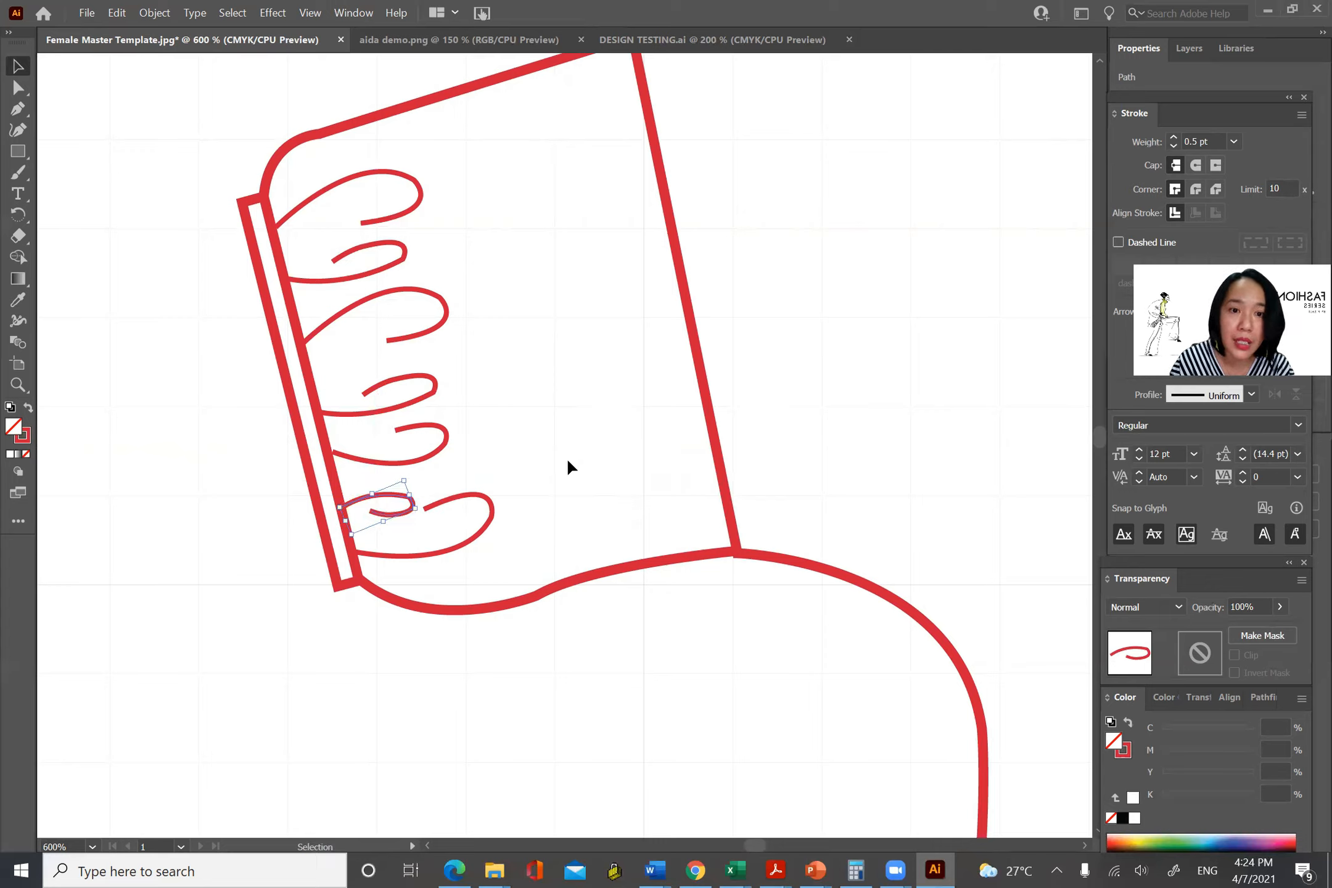
pyautogui.click(568, 458)
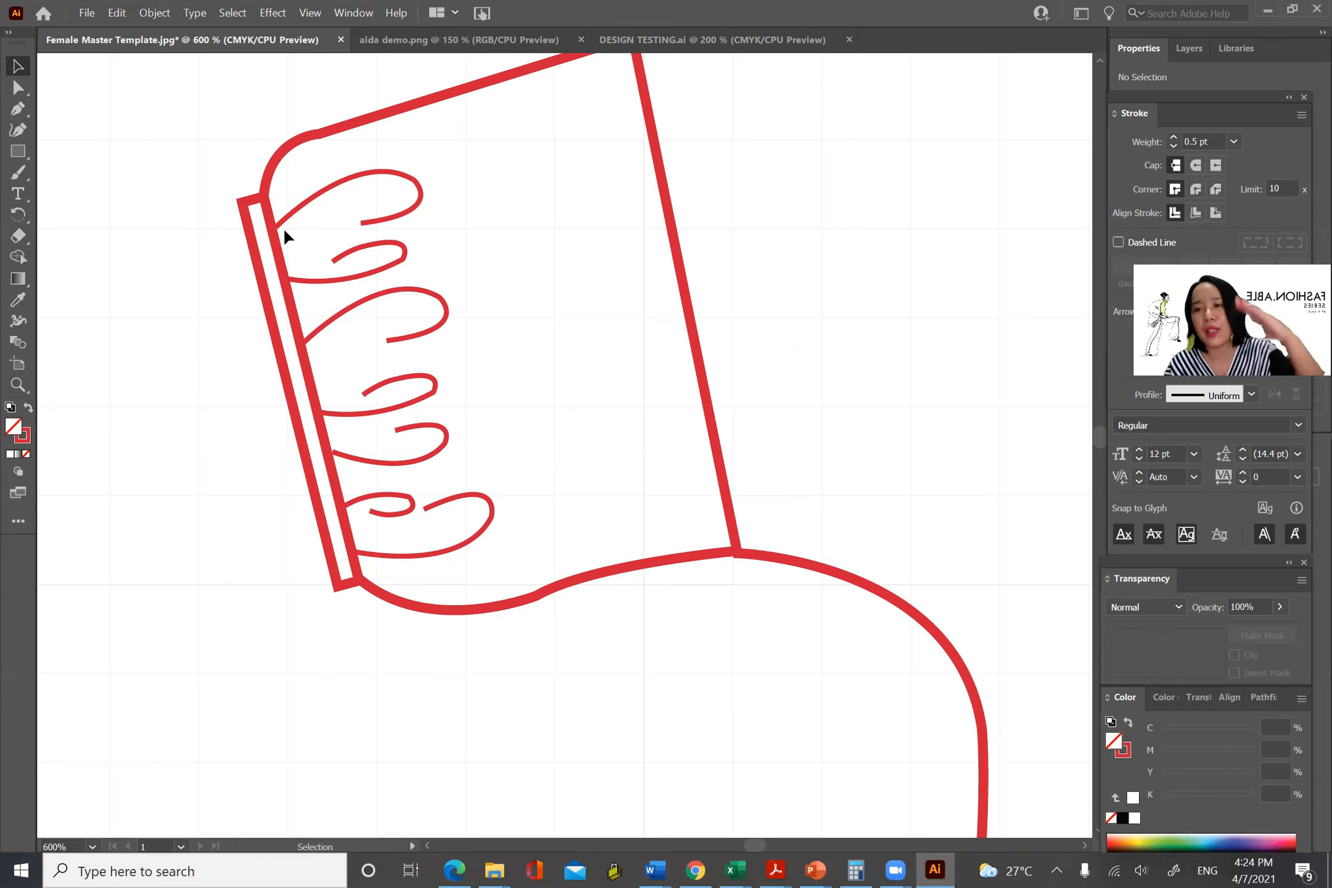
# Draw an open curved gather line with the Pen tool from the top of the cuff seam, following the sleeve's upper edge.
pyautogui.click(17, 110)
pyautogui.click(271, 207)
pyautogui.moveTo(424, 139); pyautogui.dragTo(534, 148)
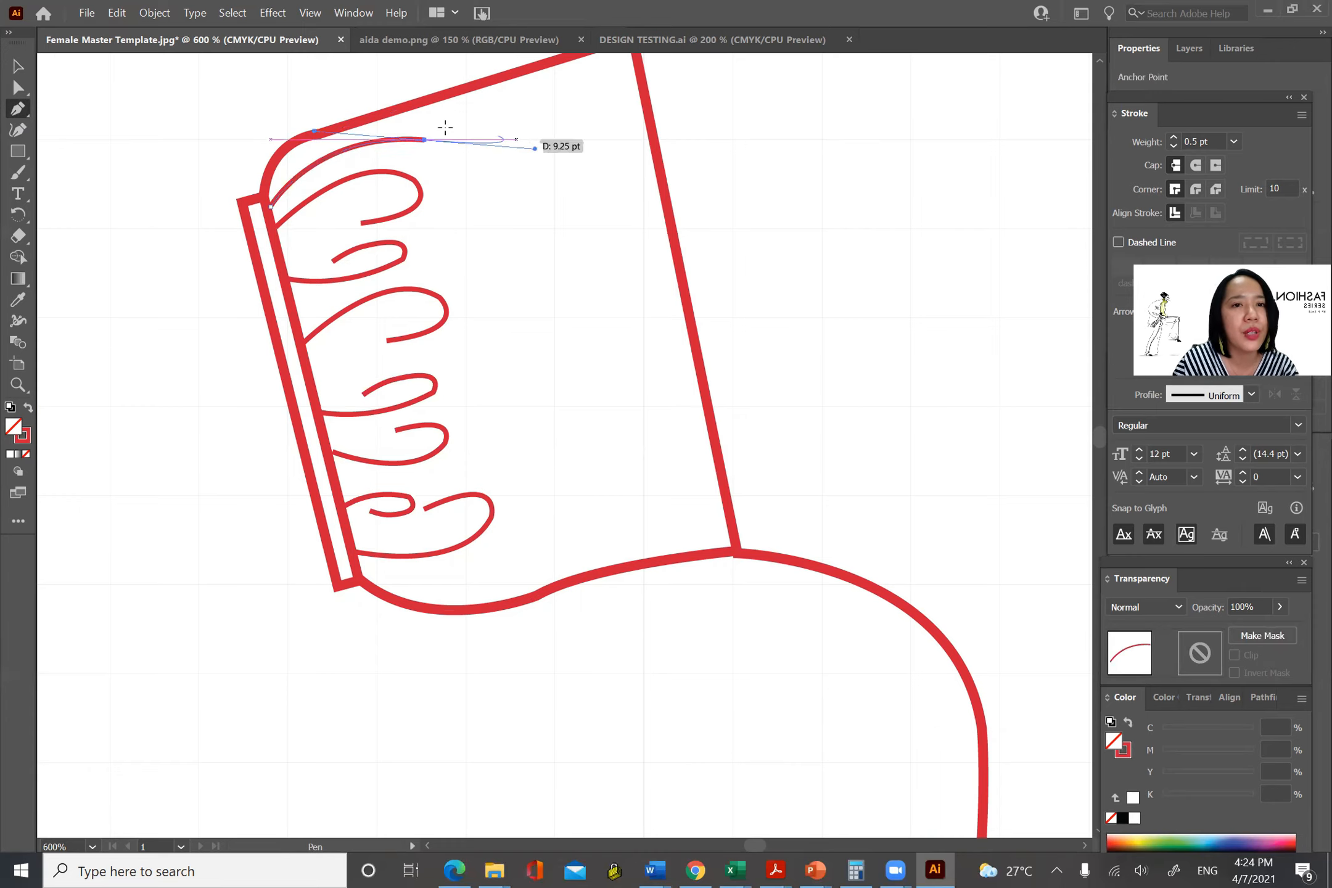
pyautogui.click(18, 66)
# Draw a tiny hooked gather line with the Pen tool on the upper cuff seam, between the first and second hooked gathers.
pyautogui.click(18, 110)
pyautogui.click(279, 251)
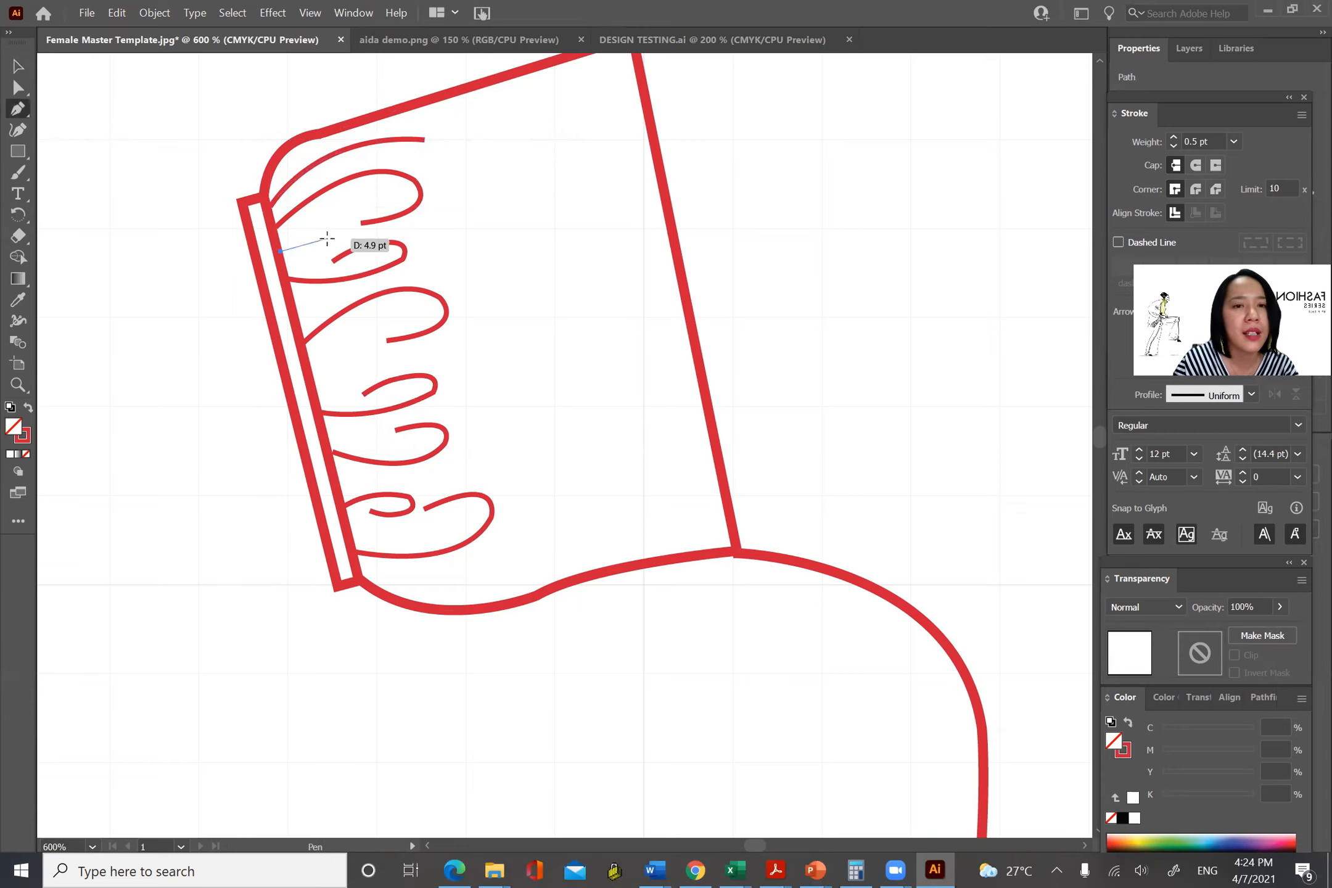
pyautogui.moveTo(349, 242); pyautogui.dragTo(369, 220)
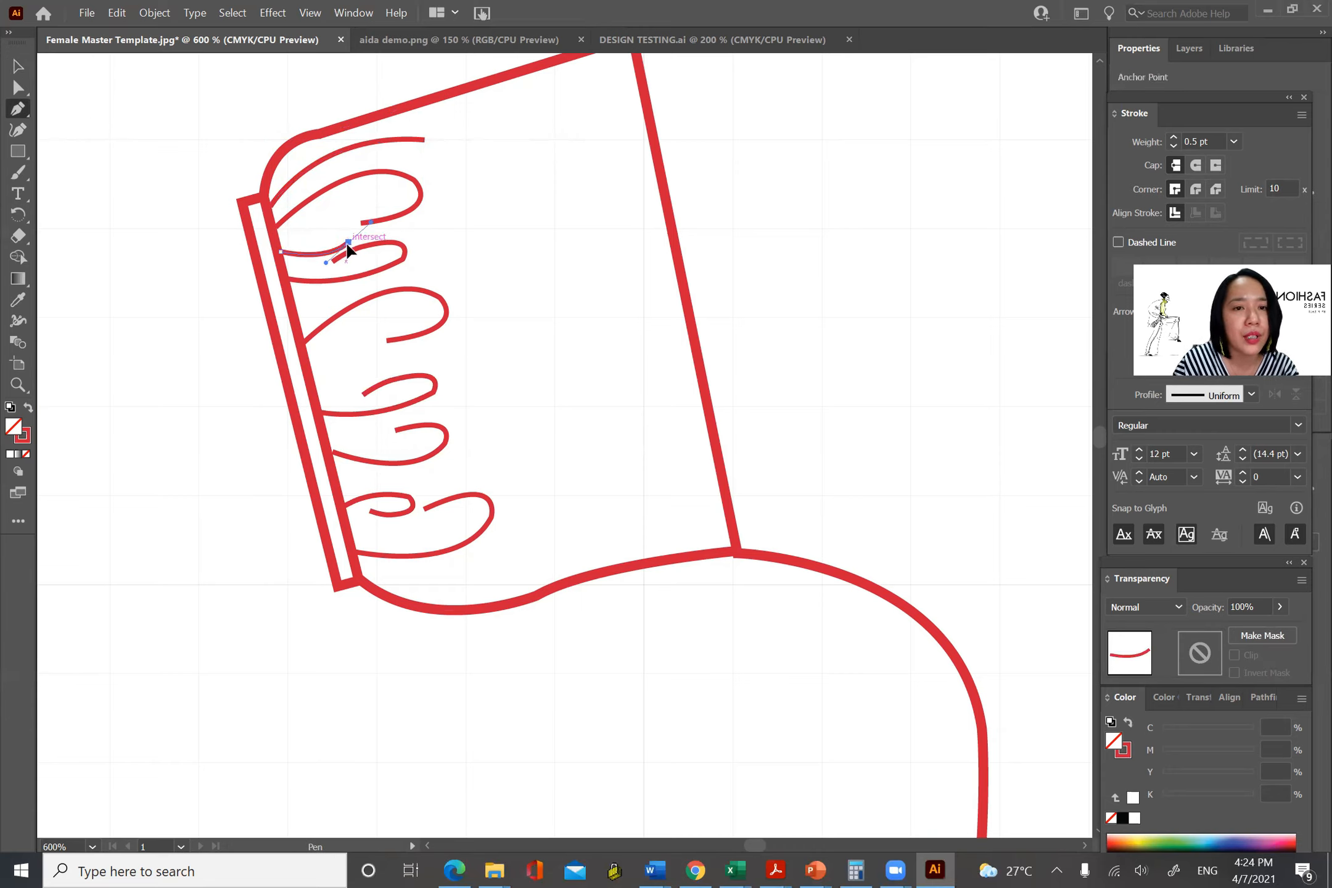
pyautogui.moveTo(291, 242); pyautogui.dragTo(239, 268)
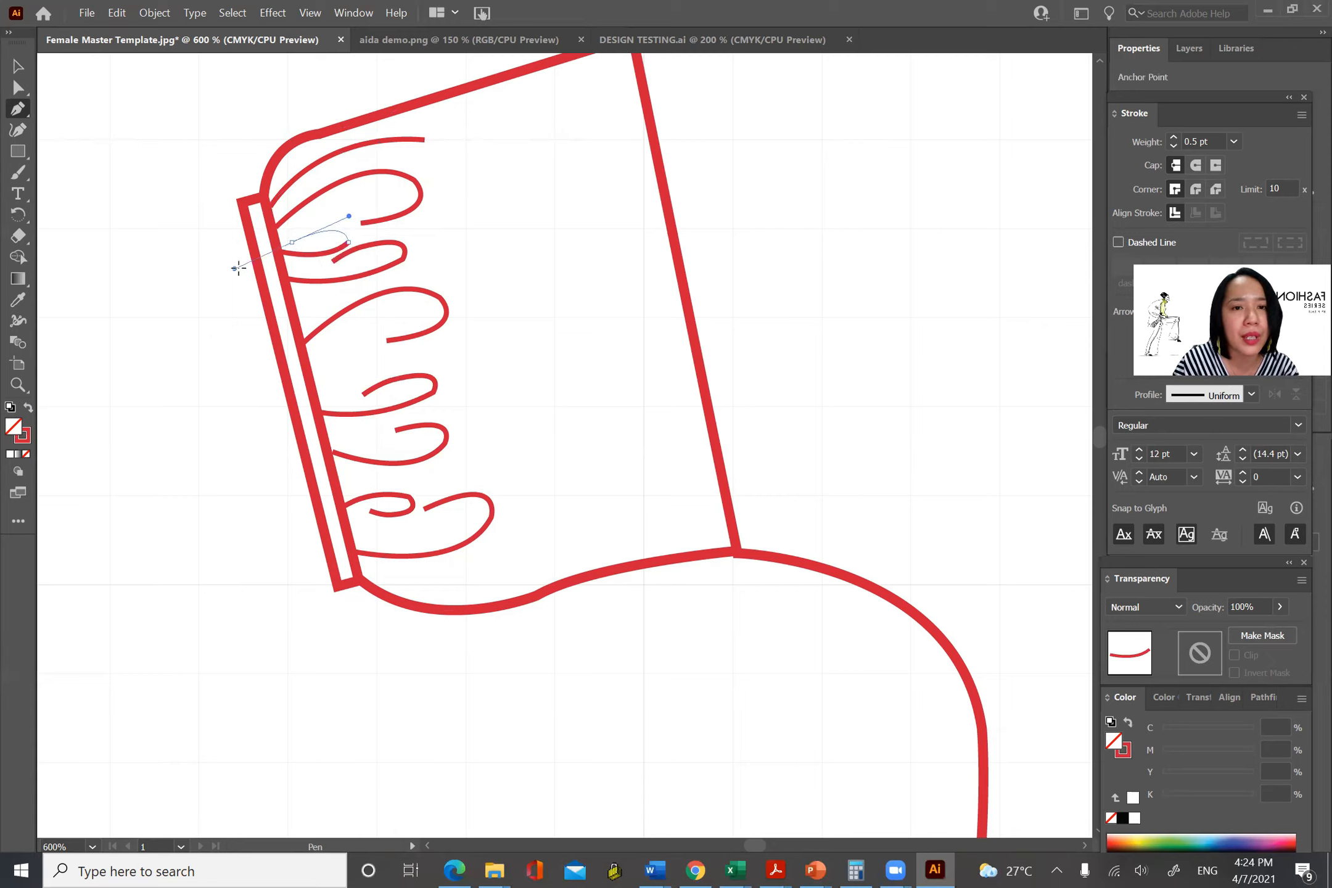
pyautogui.click(18, 66)
pyautogui.click(414, 259)
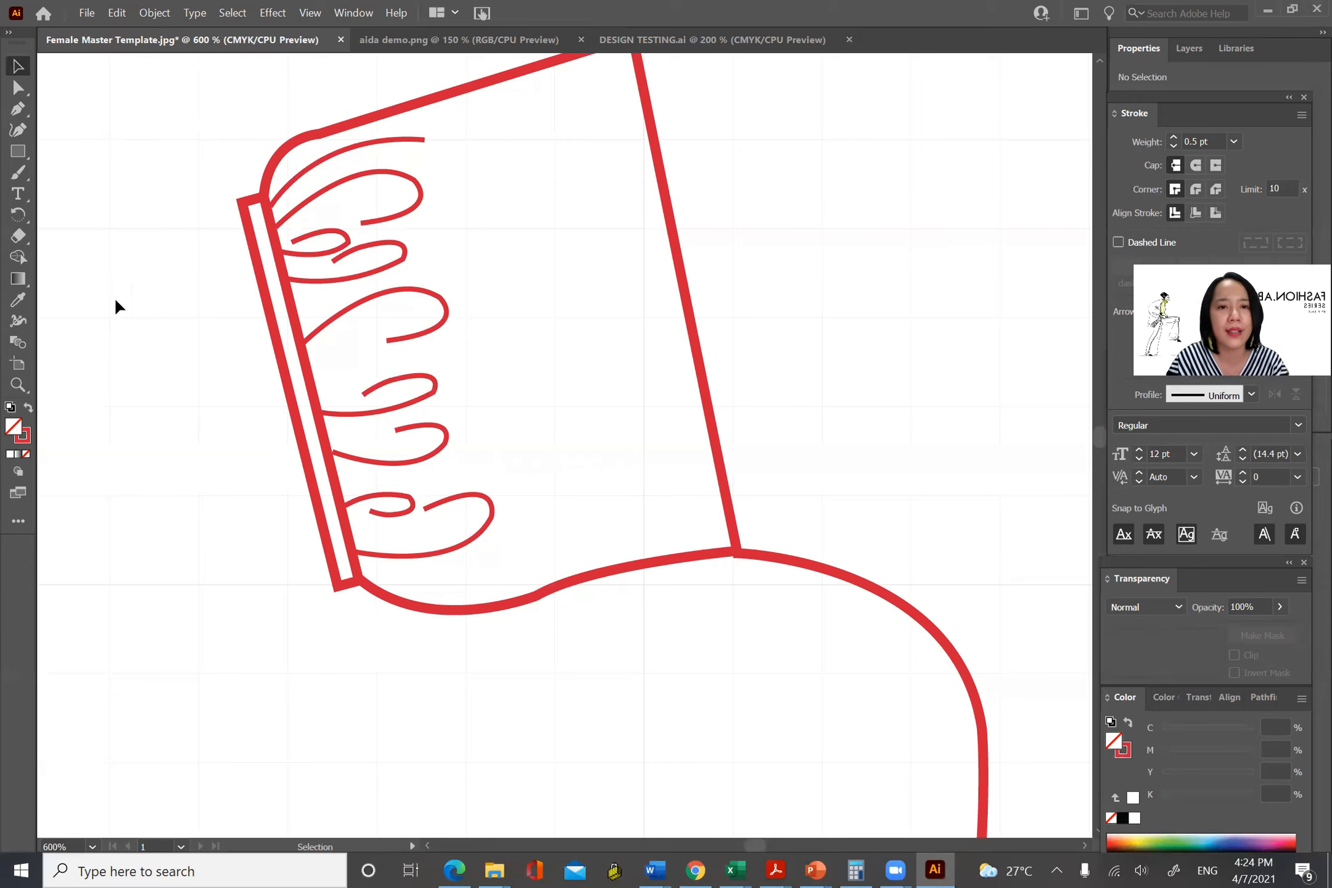
# Copy the sleeve end with its cuff and all gather lines, and paste a duplicate beside the original.
pyautogui.hotkey('ctrl', '-')
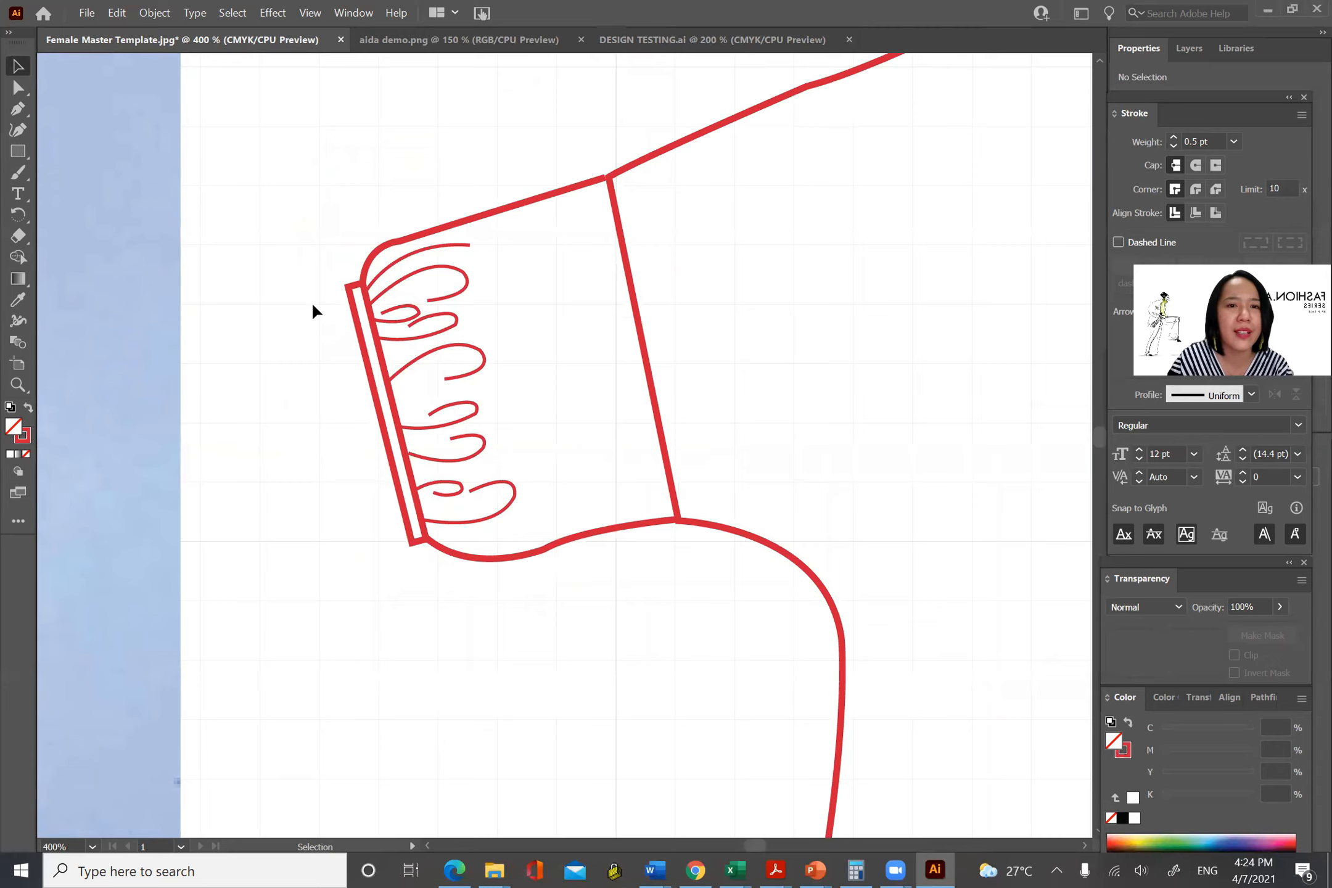
pyautogui.click(17, 85)
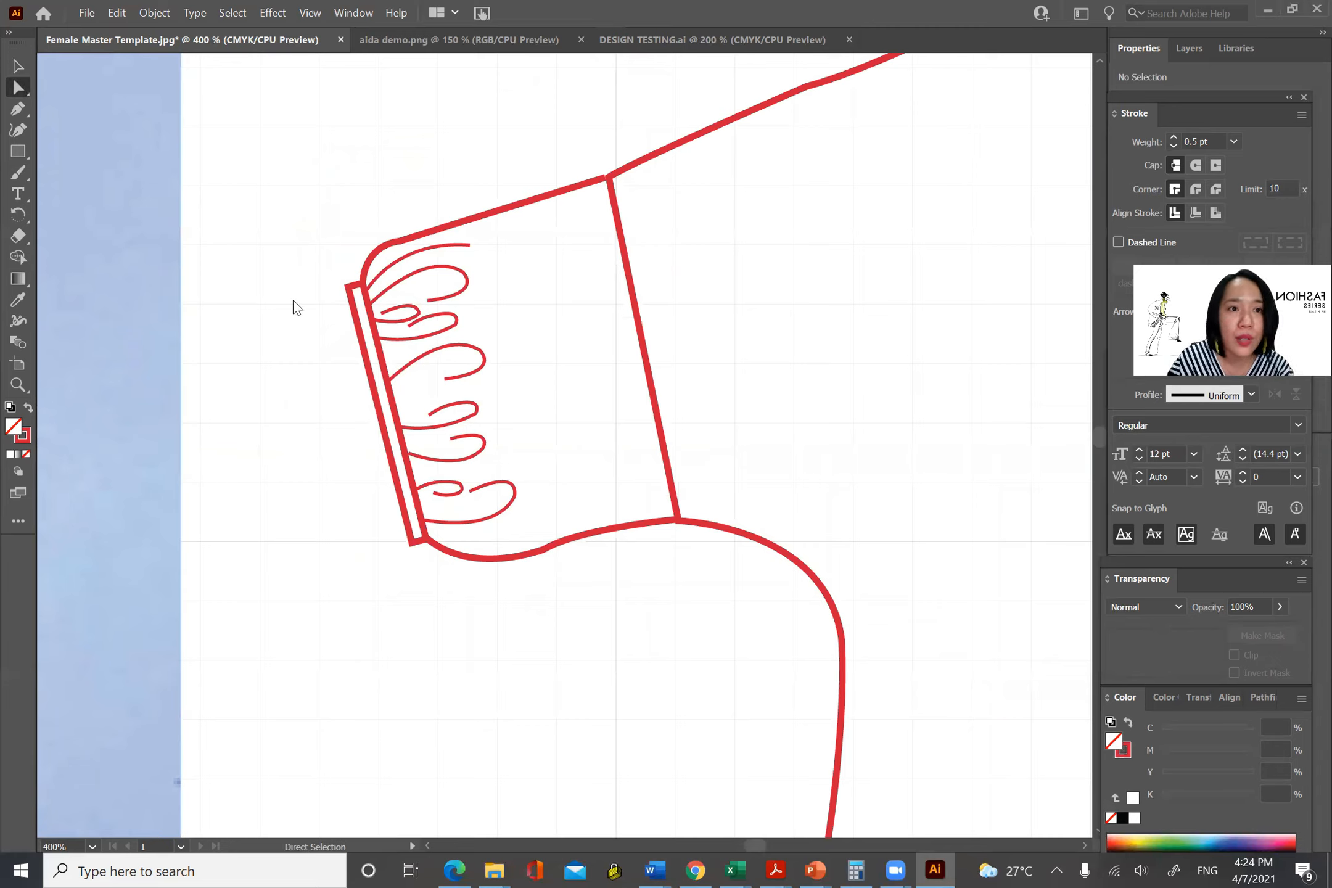
pyautogui.moveTo(445, 305); pyautogui.dragTo(558, 532)
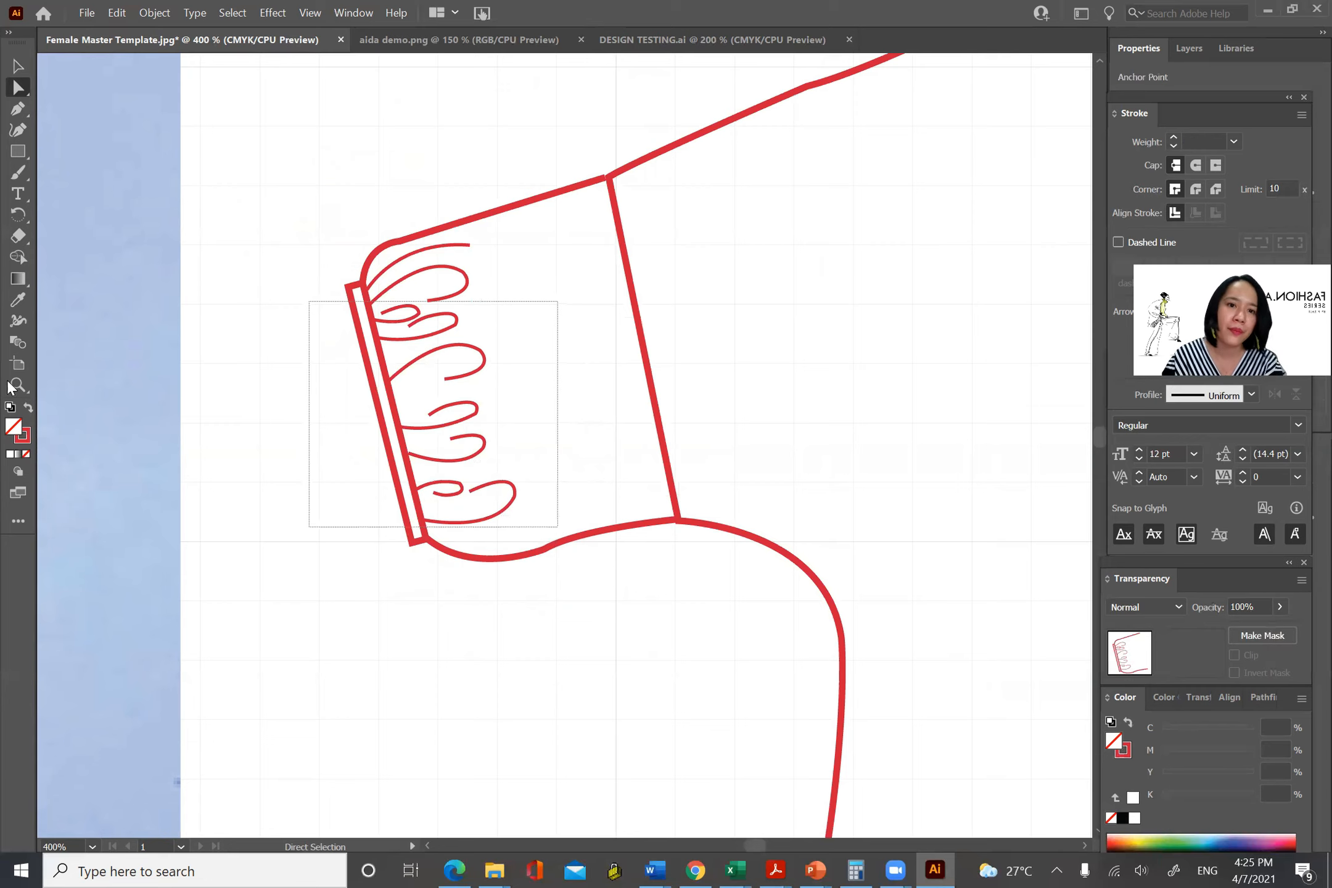
pyautogui.press('v')
pyautogui.moveTo(304, 155); pyautogui.dragTo(374, 779)
pyautogui.press('a')
pyautogui.hotkey('ctrl', 'c')
pyautogui.hotkey('ctrl', 'v')
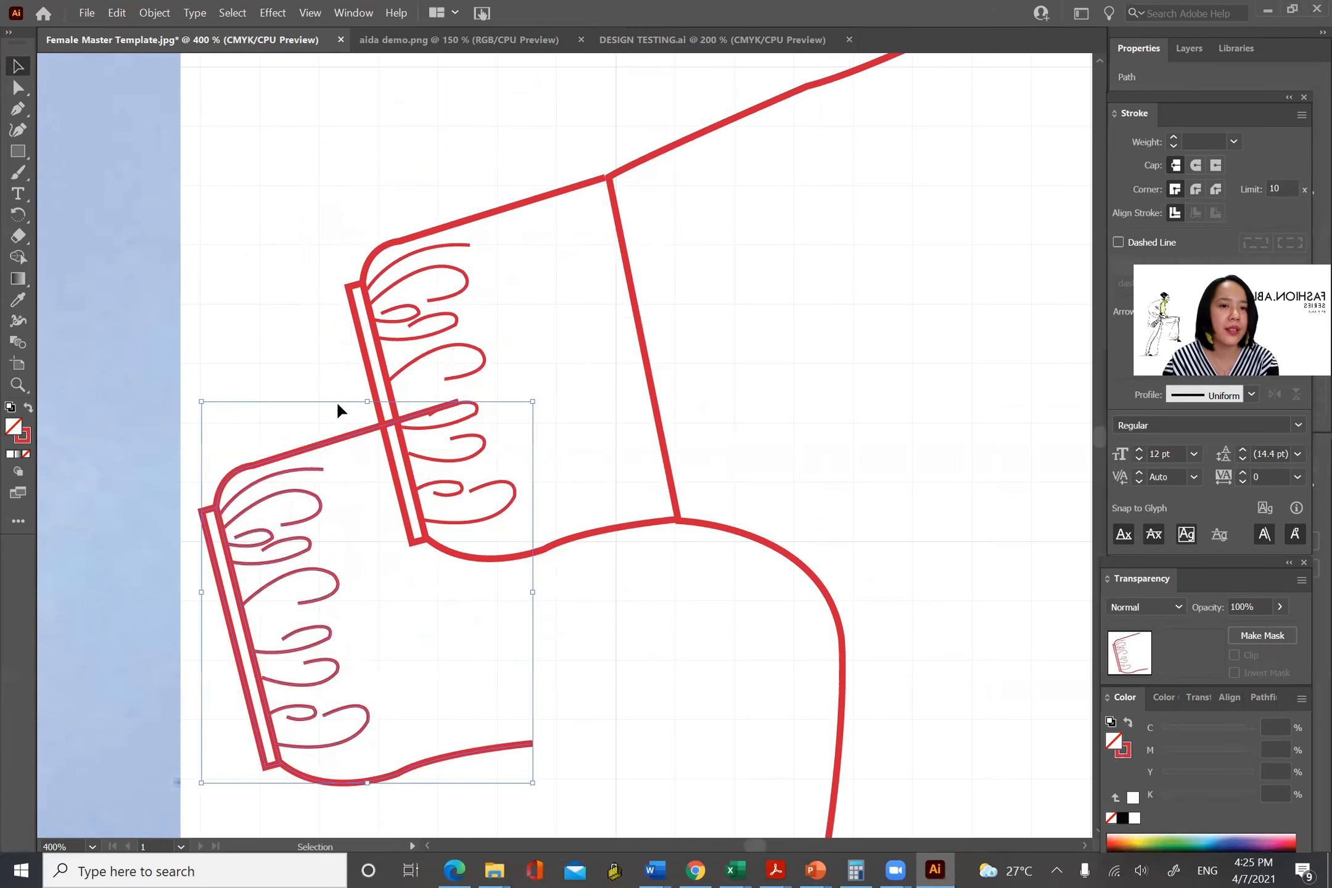
pyautogui.click(301, 454)
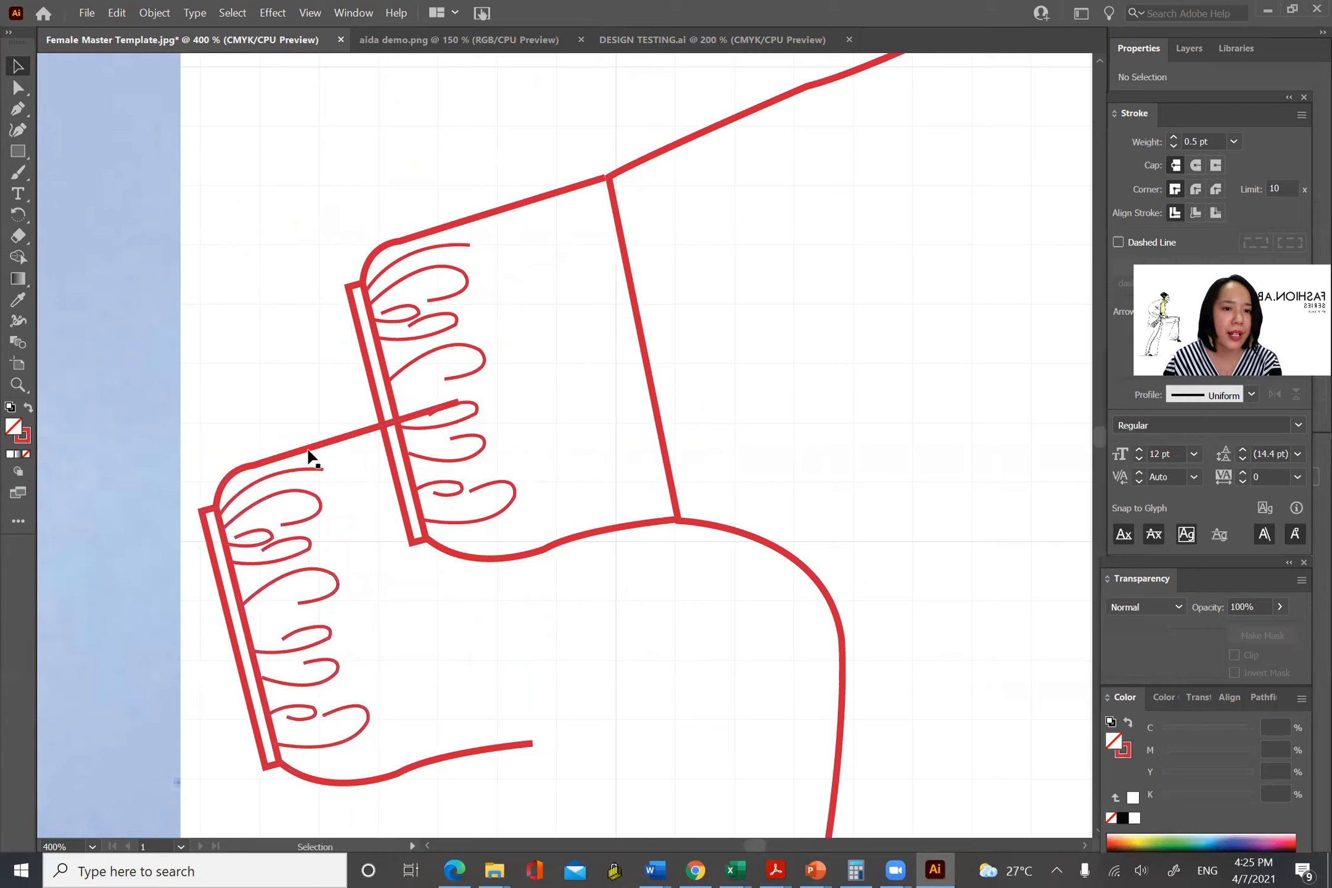
pyautogui.click(309, 456)
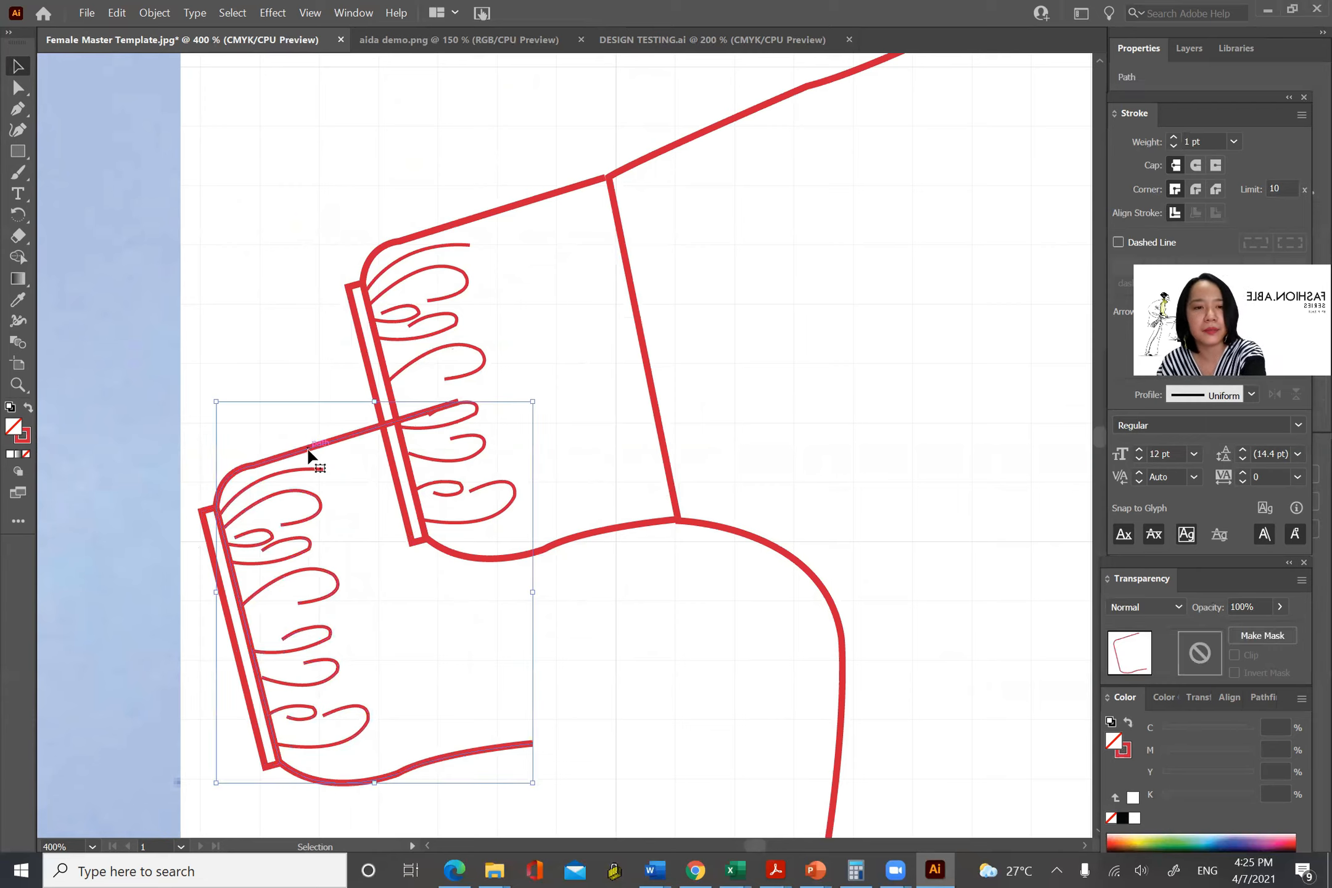
pyautogui.click(286, 351)
pyautogui.click(18, 88)
pyautogui.moveTo(219, 439); pyautogui.dragTo(281, 464)
pyautogui.press('Delete')
pyautogui.press('Delete')
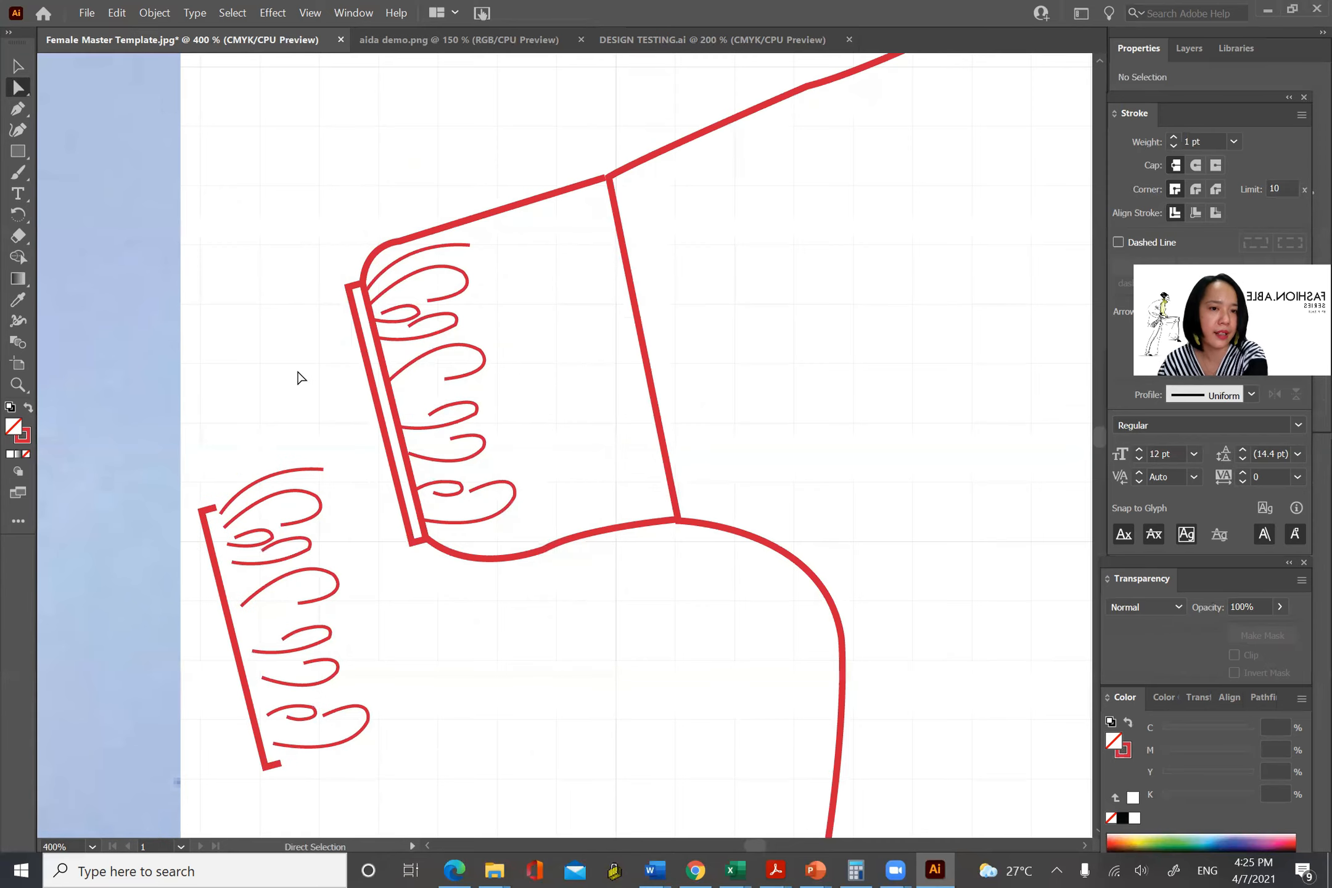
pyautogui.hotkey('ctrl', 'z')
pyautogui.hotkey('ctrl', 'z')
# Delete the lower sleeve curve from the duplicated sleeve end, keeping its cuff, seam line and gather lines.
pyautogui.moveTo(230, 450); pyautogui.dragTo(250, 475)
pyautogui.click(462, 493)
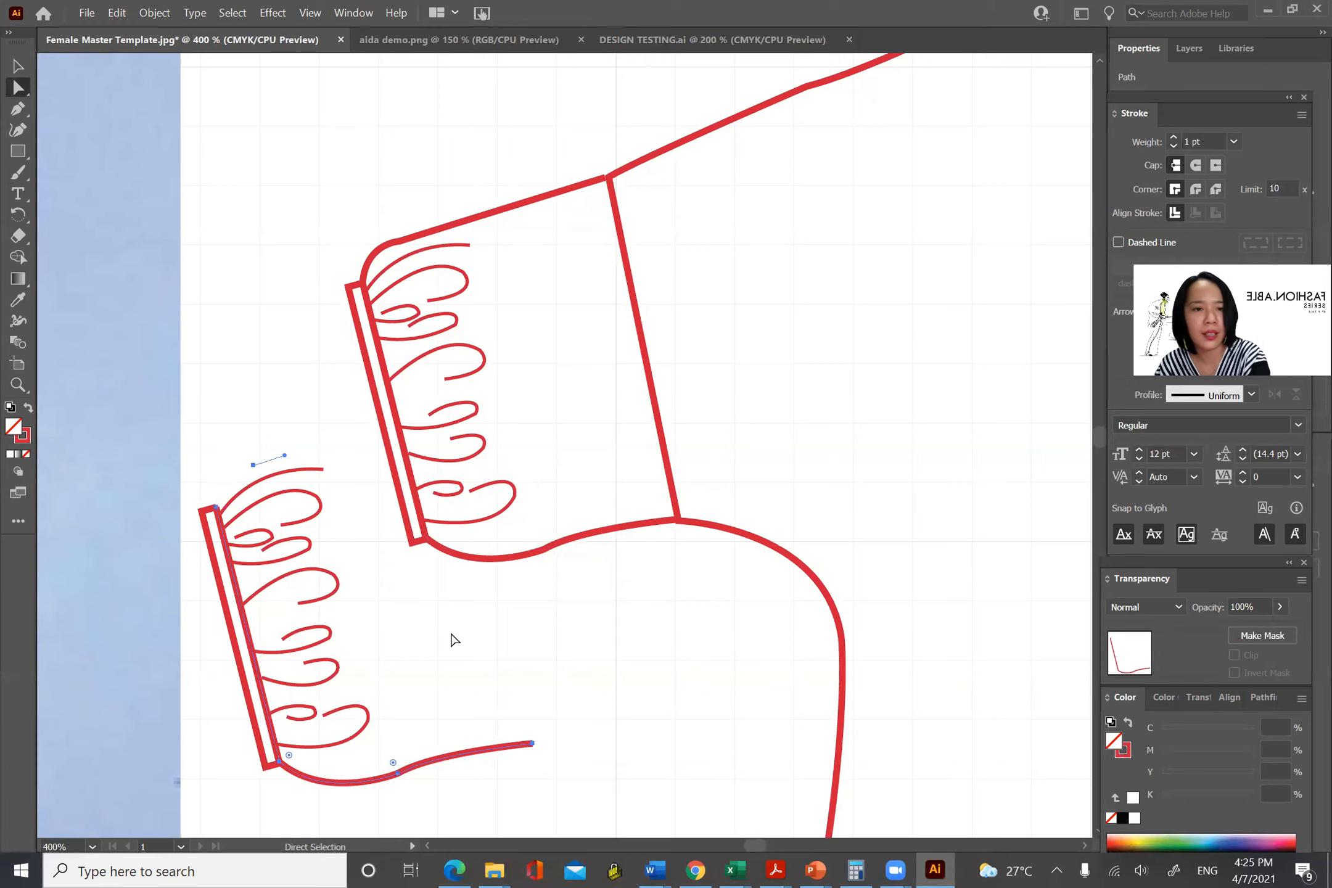
pyautogui.moveTo(367, 761); pyautogui.dragTo(428, 798)
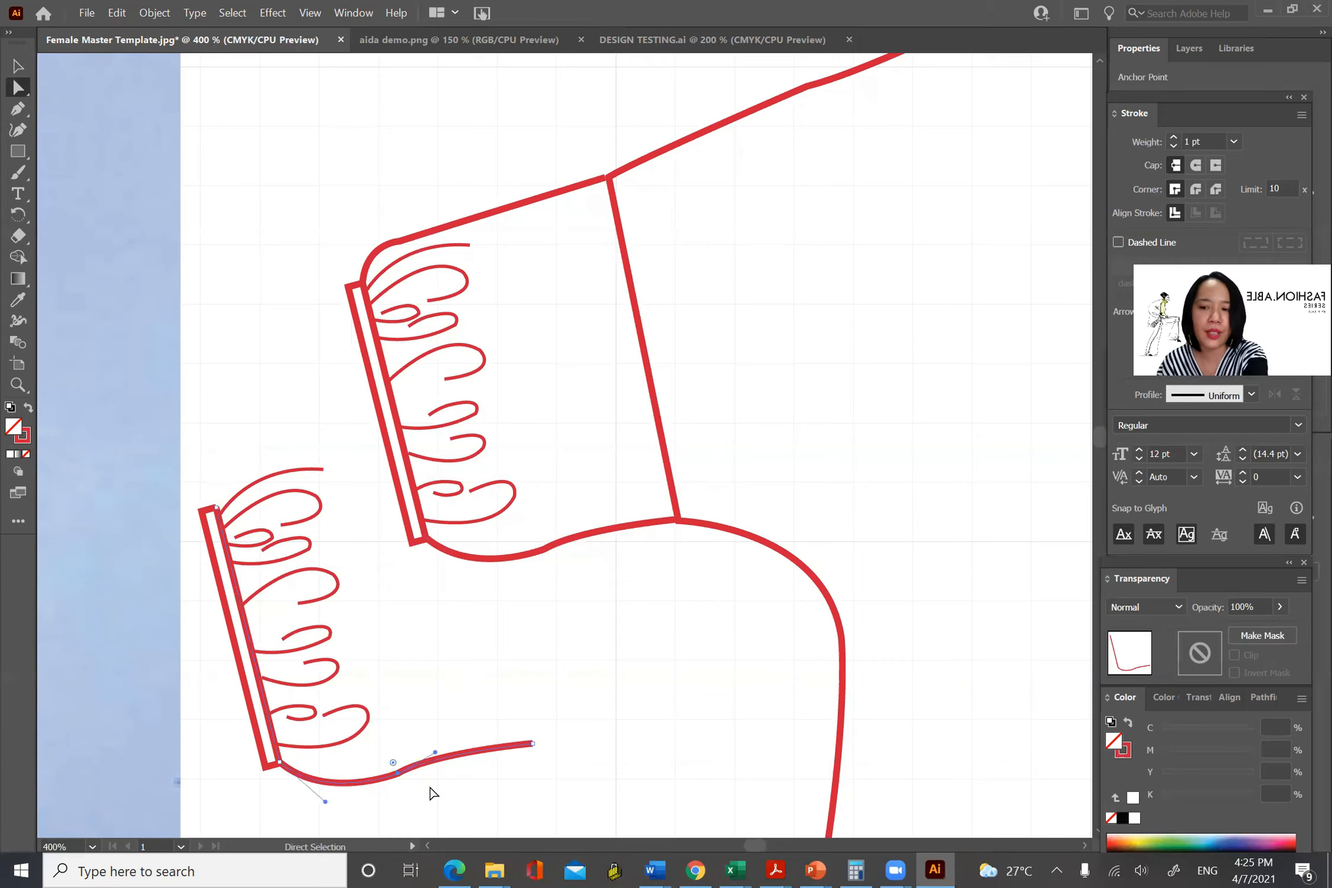
pyautogui.press('Delete')
pyautogui.press('Delete')
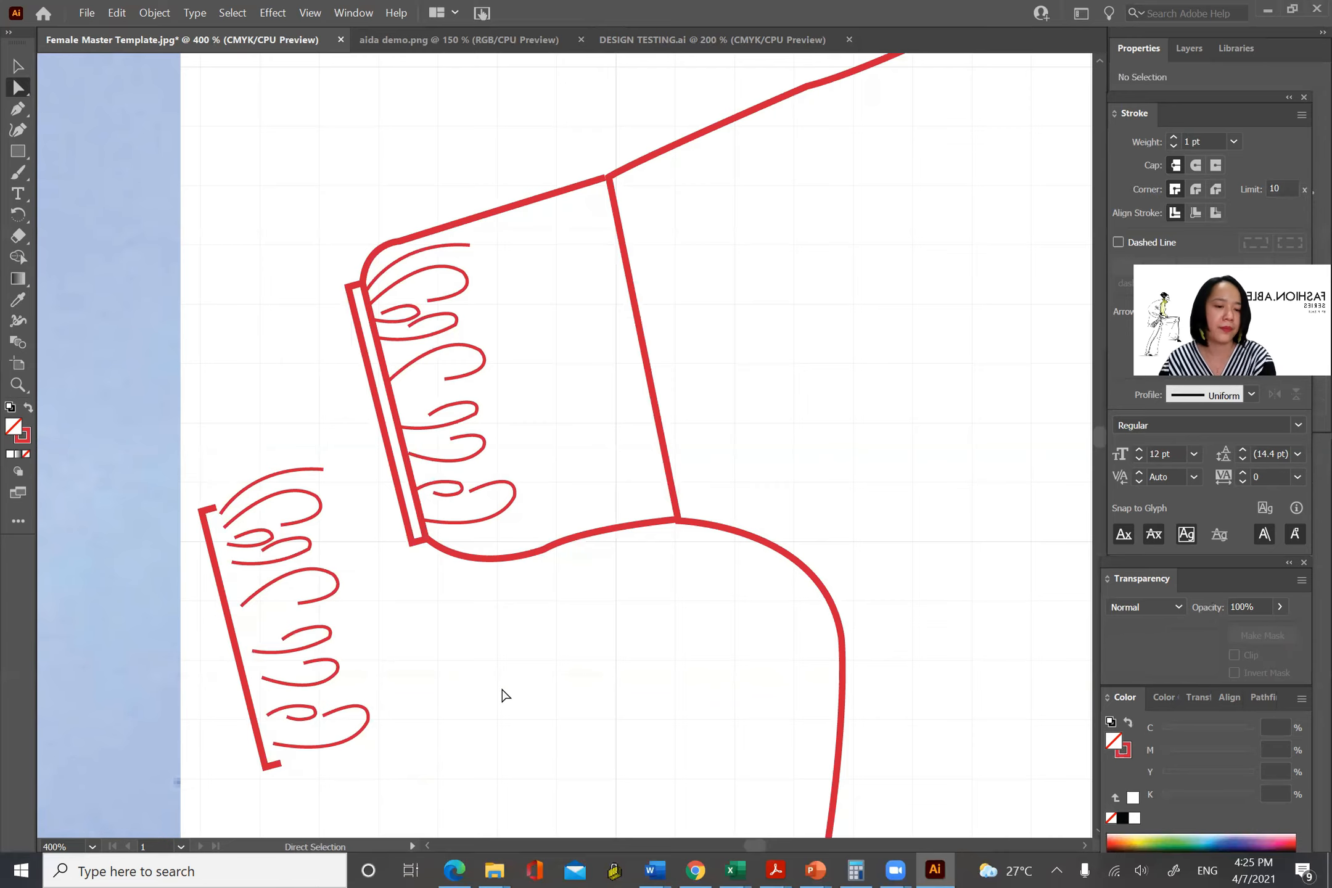
pyautogui.hotkey('ctrl', 'z')
pyautogui.click(475, 582)
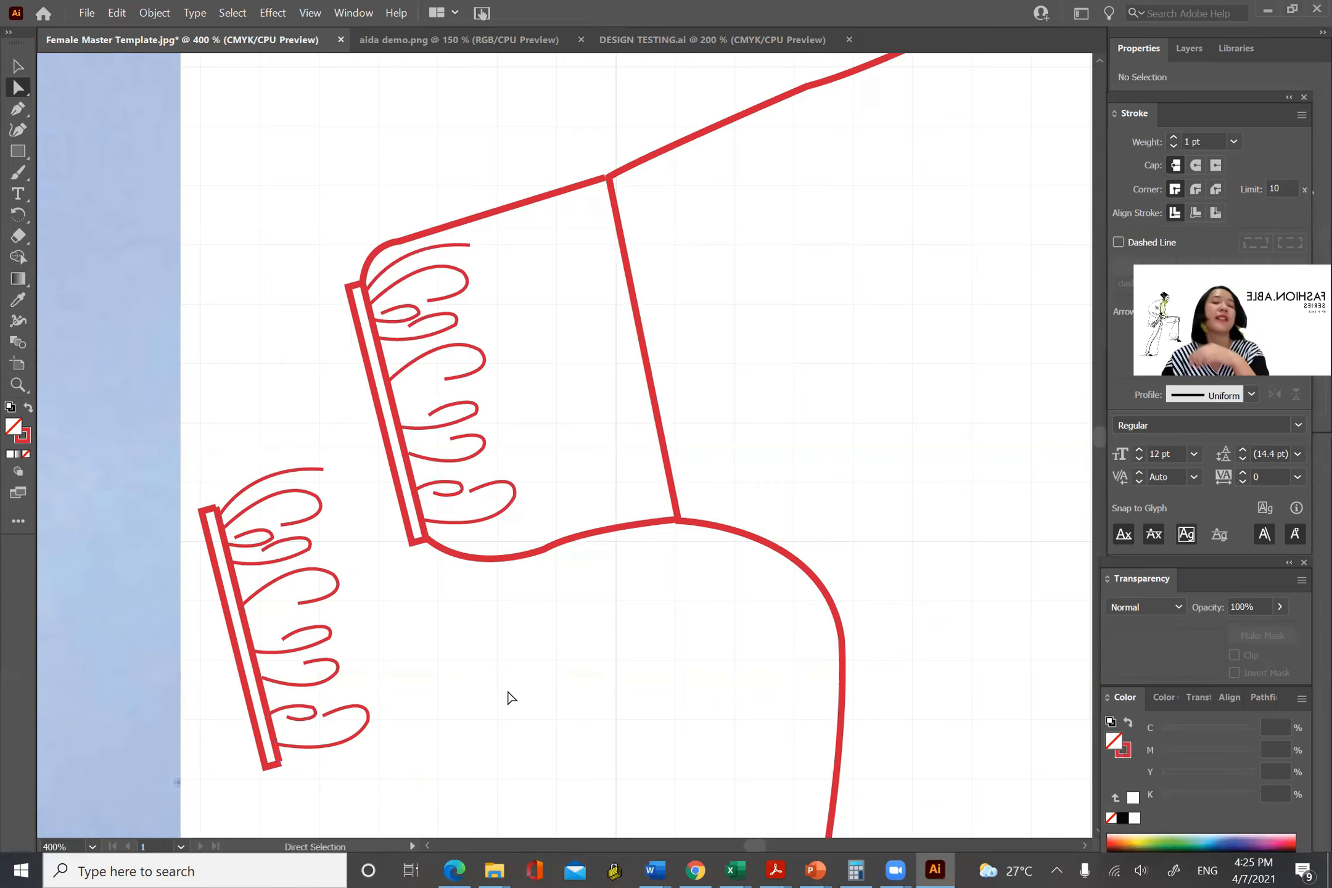
# Move the whole duplicated gathered cuff off the artboard, into the empty area above it.
pyautogui.hotkey('ctrl', '-')
pyautogui.hotkey('ctrl', '-')
pyautogui.hotkey('ctrl', '-')
pyautogui.hotkey('ctrl', '-')
pyautogui.hotkey('ctrl', '-')
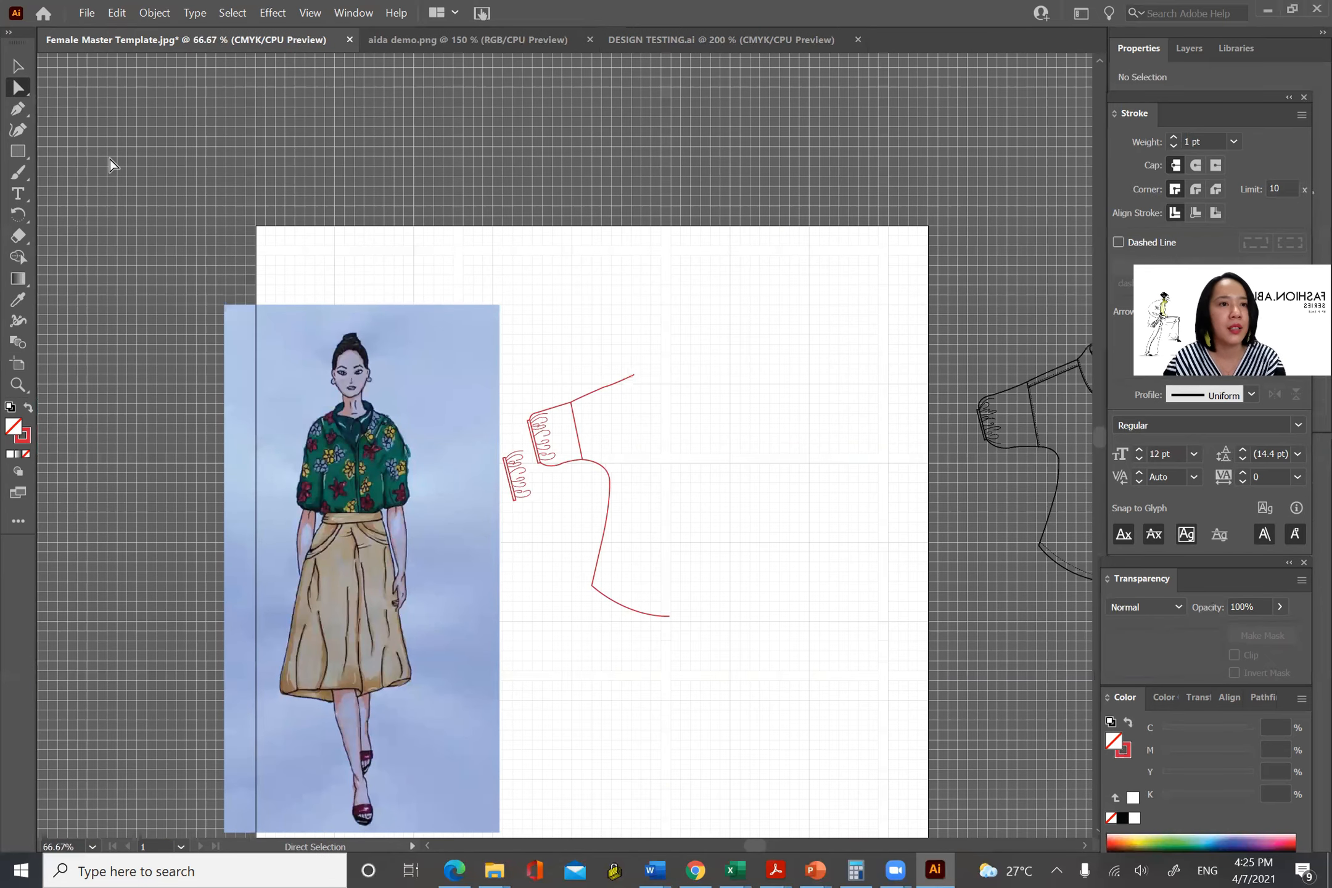
pyautogui.click(18, 68)
pyautogui.moveTo(505, 438); pyautogui.dragTo(526, 520)
pyautogui.press('a')
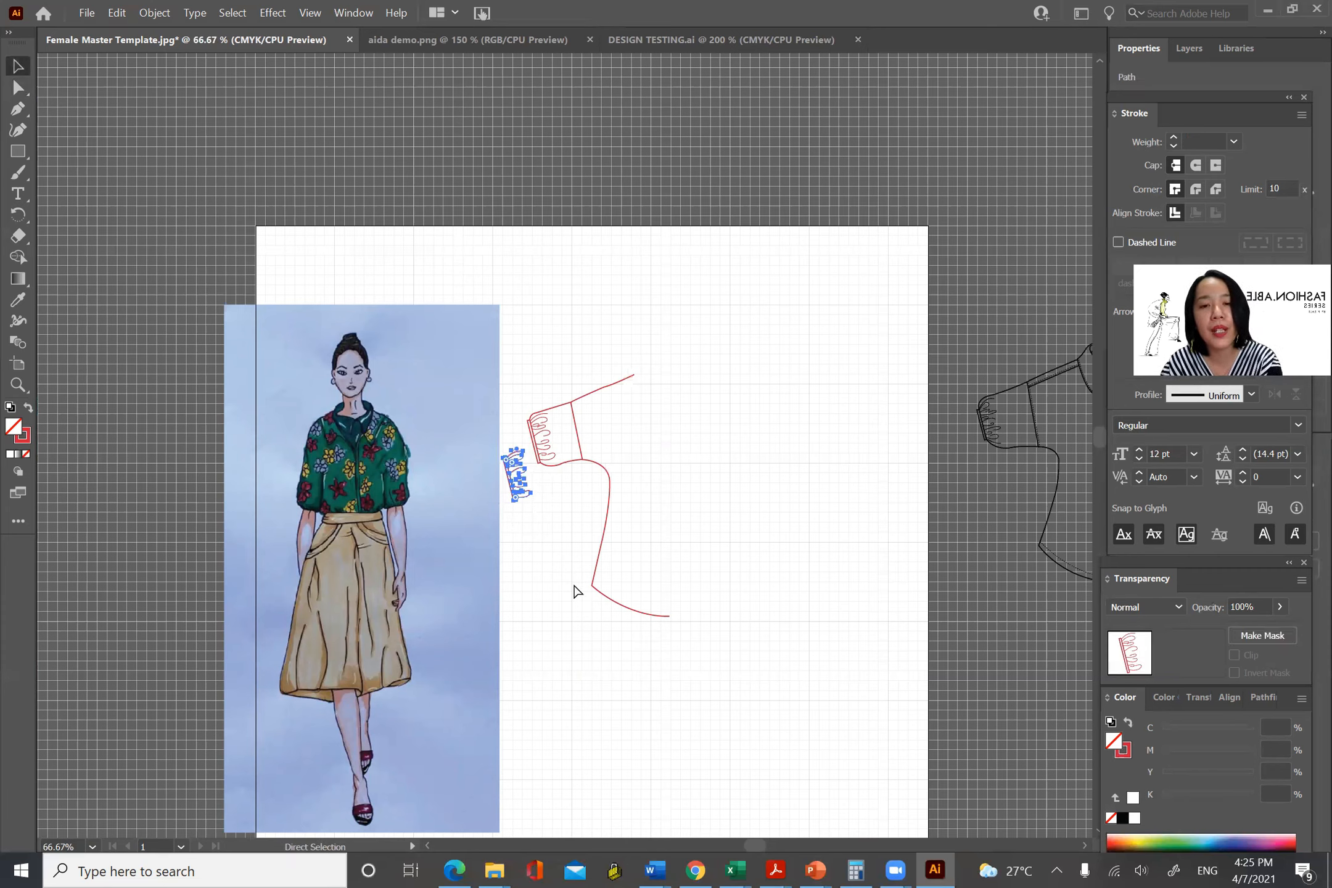
pyautogui.press('v')
pyautogui.moveTo(520, 484); pyautogui.dragTo(503, 168)
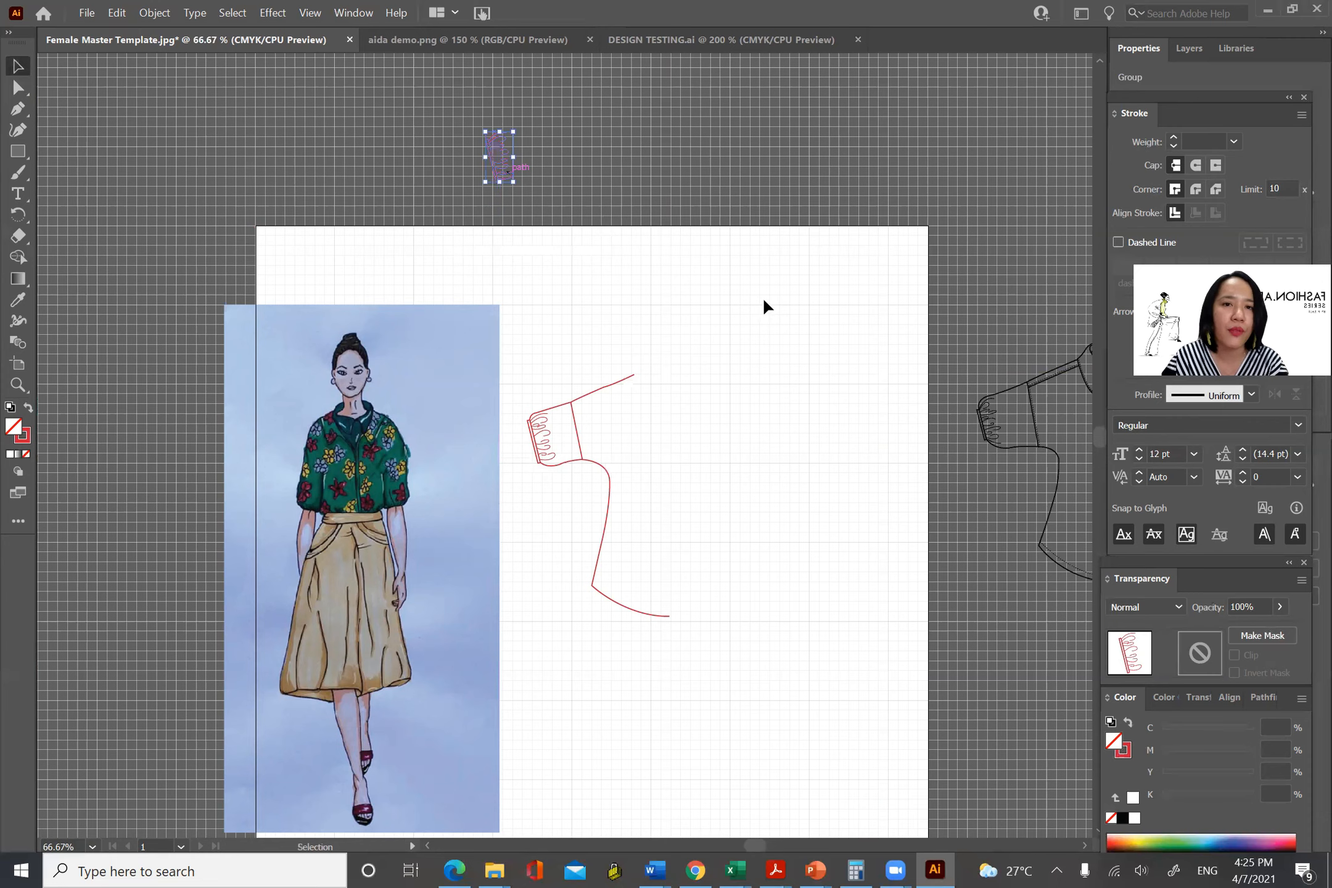
pyautogui.click(767, 300)
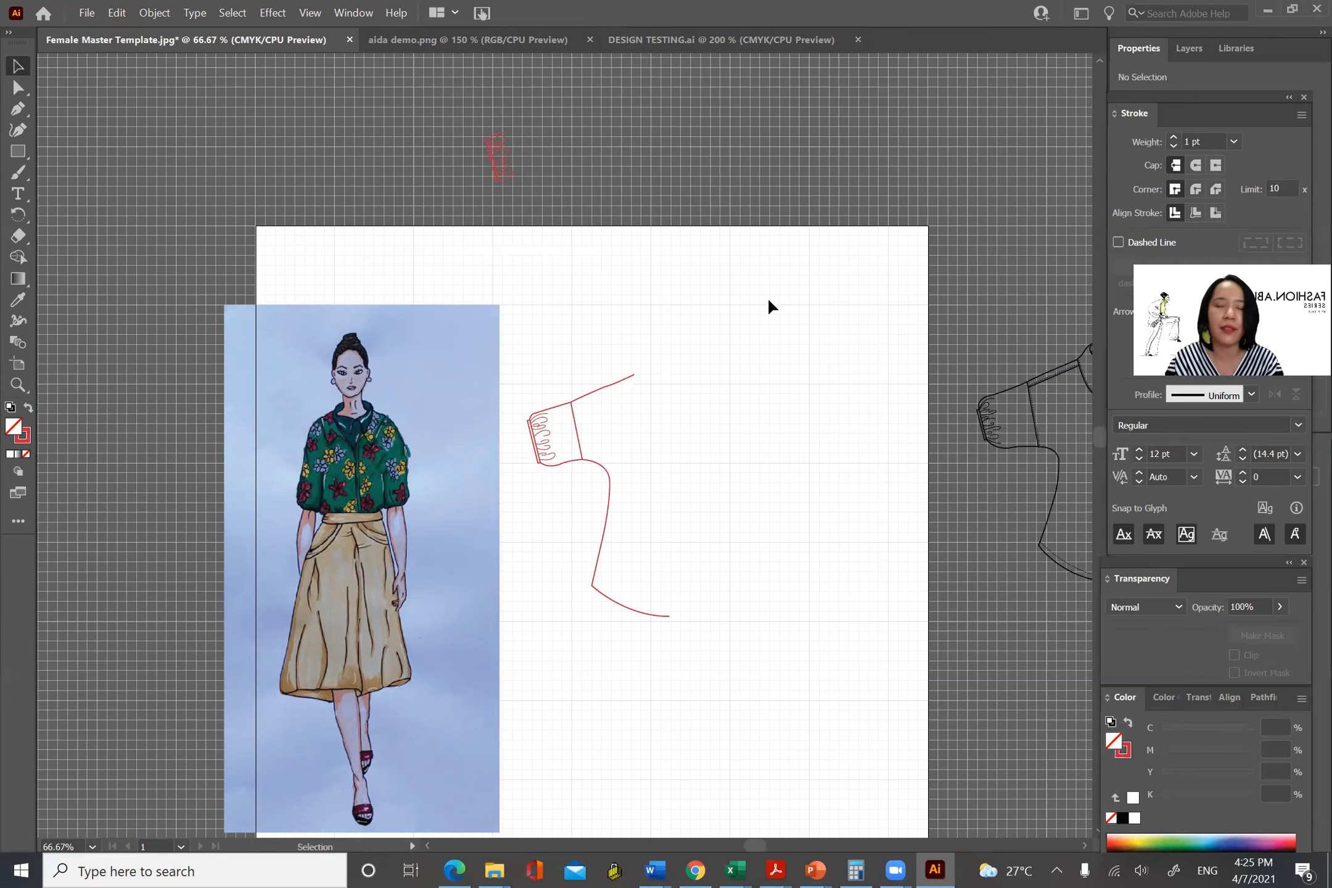
# Draw a straight line with the Pen tool just inside the armhole seam, parallel to it, from shoulder line to underarm curve.
pyautogui.press('a')
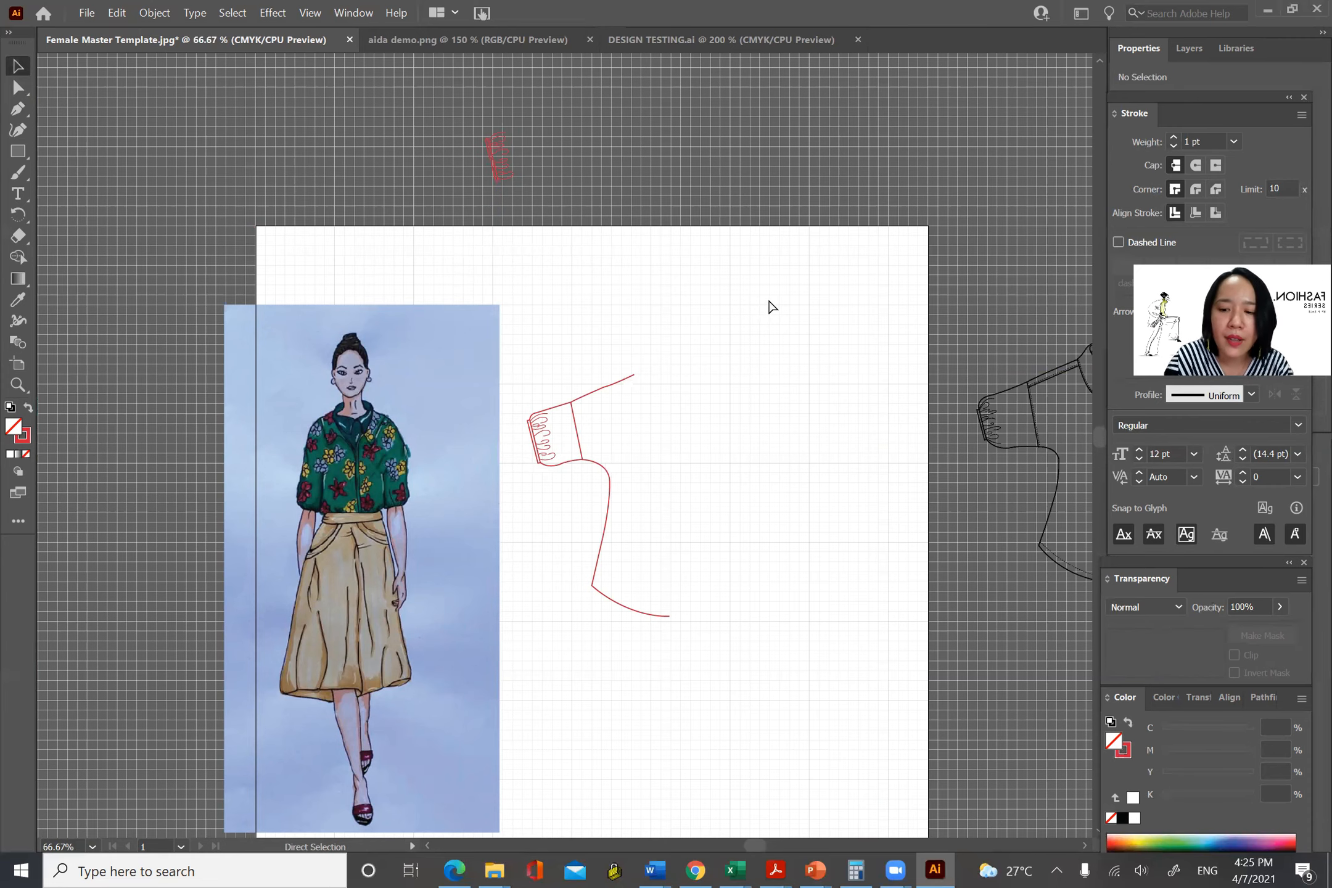
pyautogui.hotkey('ctrl', '=')
pyautogui.hotkey('ctrl', '=')
pyautogui.hotkey('ctrl', '=')
pyautogui.hotkey('ctrl', '=')
pyautogui.hotkey('ctrl', '=')
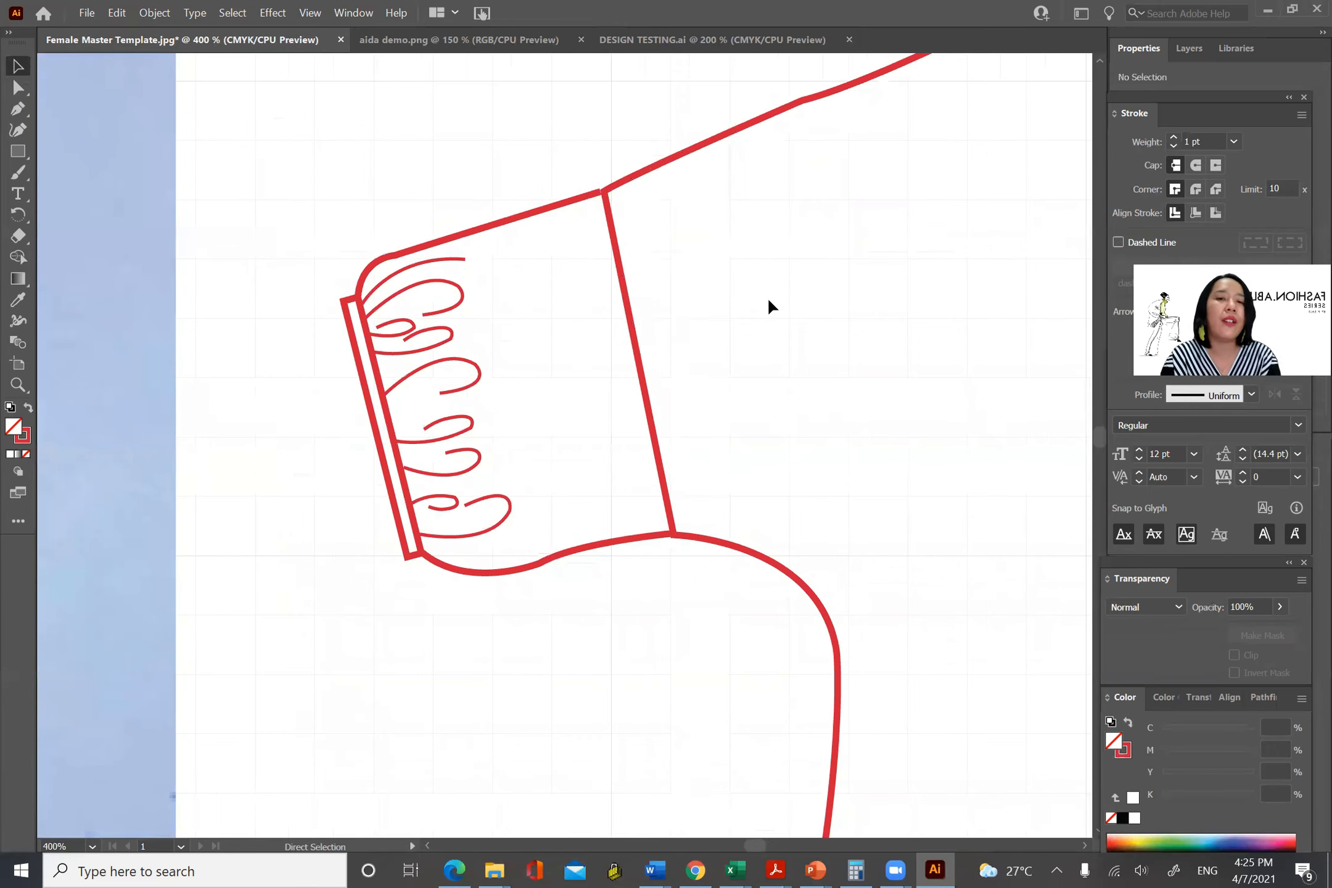
pyautogui.moveTo(797, 439); pyautogui.dragTo(732, 440)
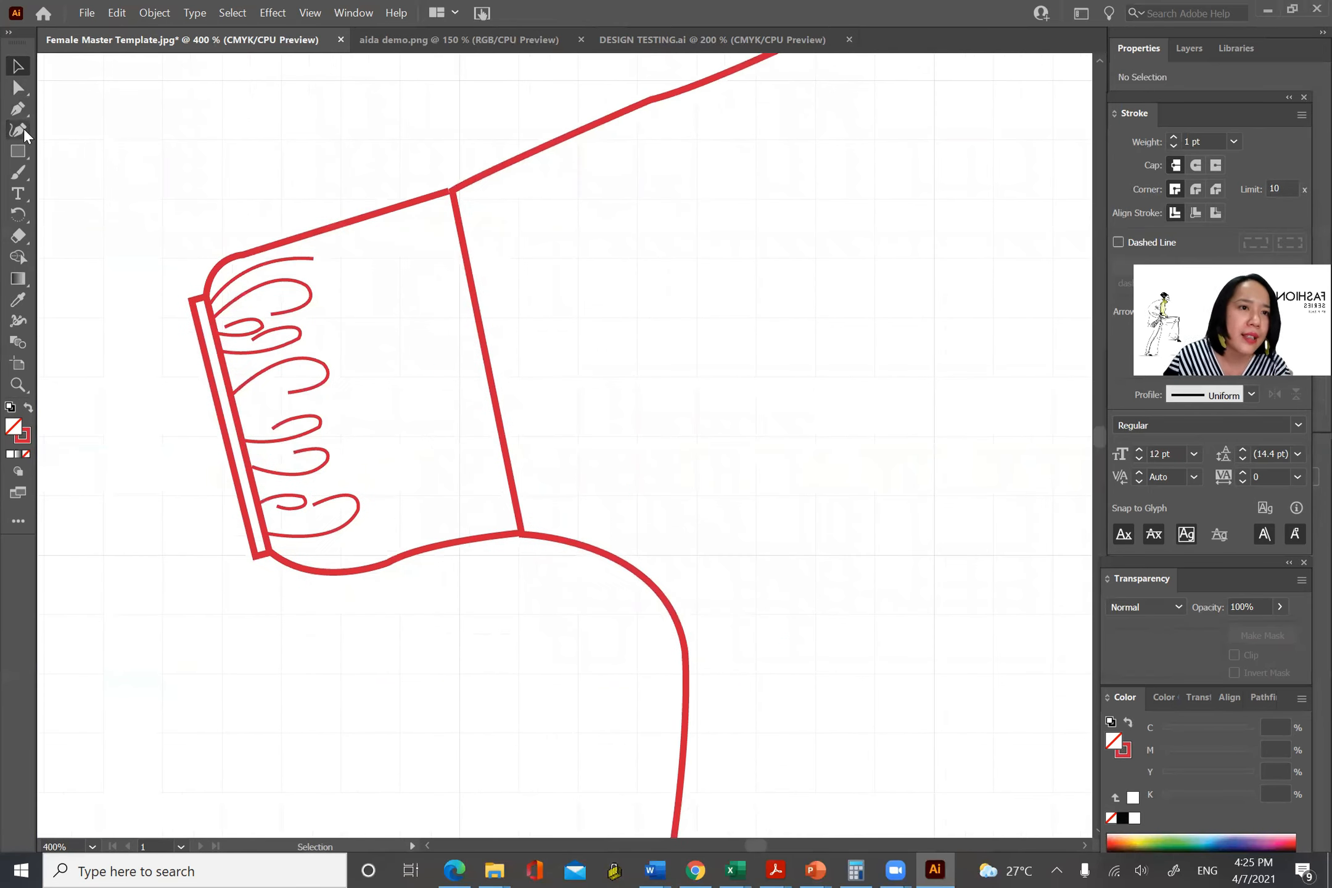
pyautogui.click(18, 109)
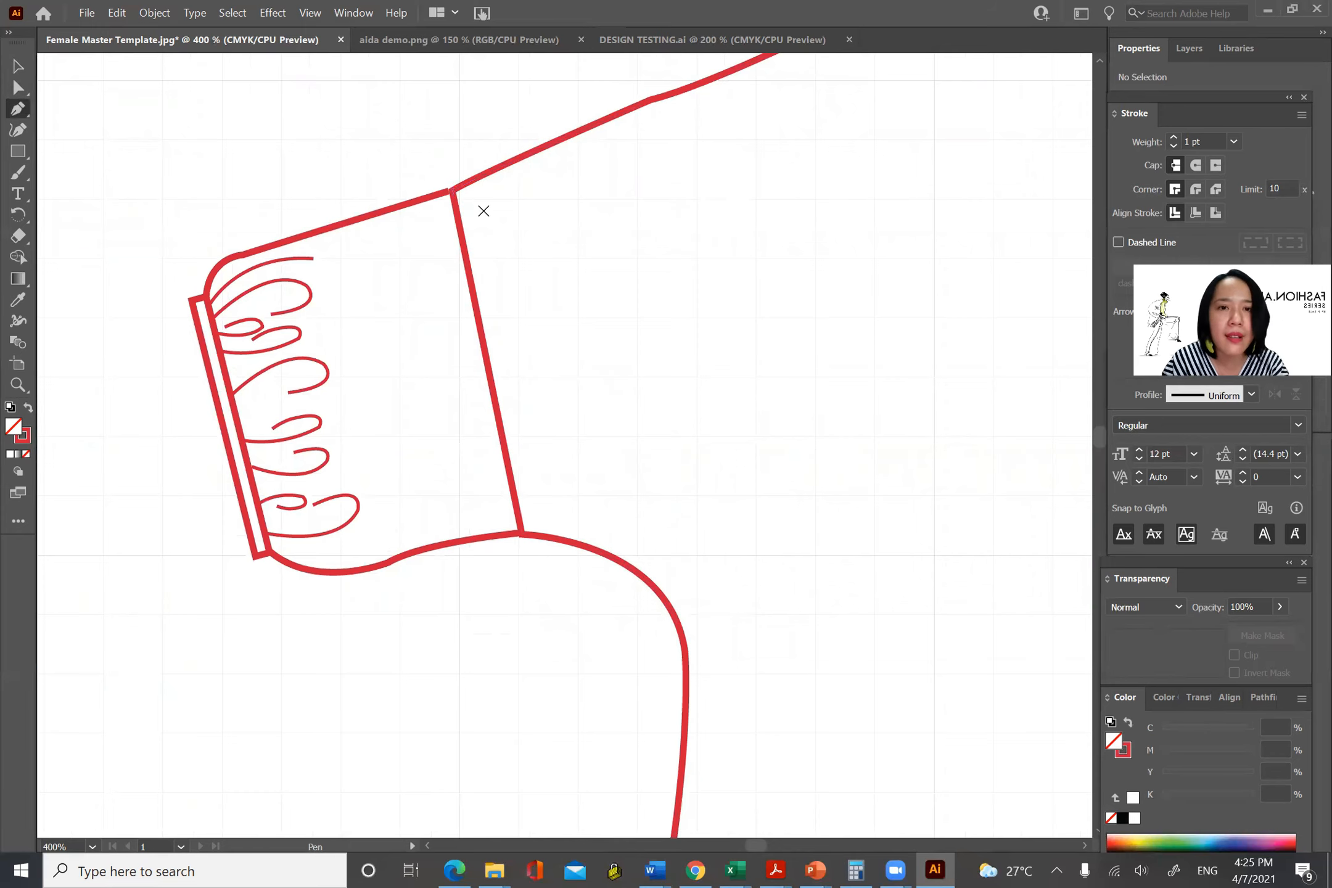
pyautogui.click(462, 185)
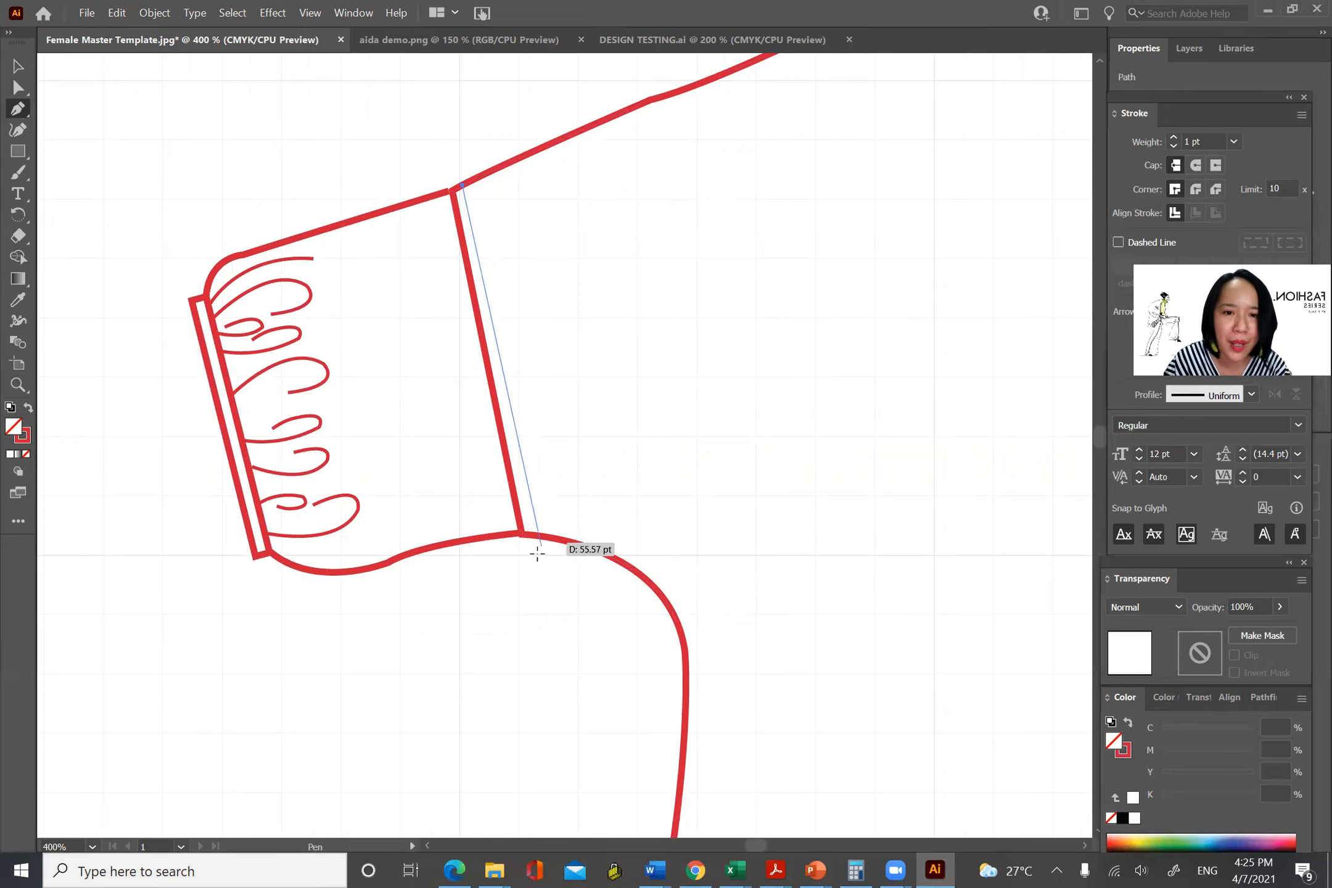
pyautogui.click(534, 534)
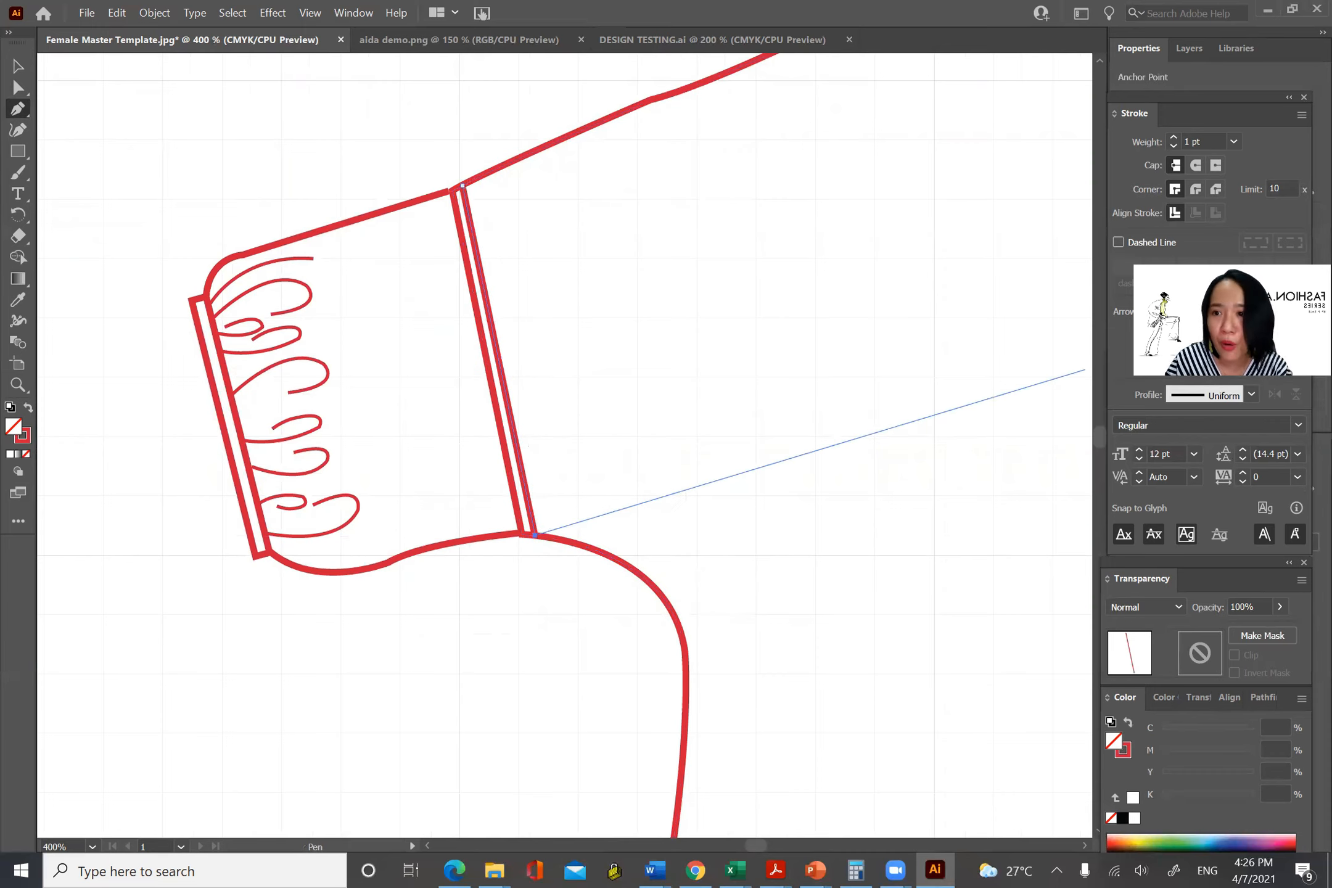
# Give the line beside the armhole seam a 0.5 pt dashed stroke with 1 pt dashes and gaps.
pyautogui.click(1233, 143)
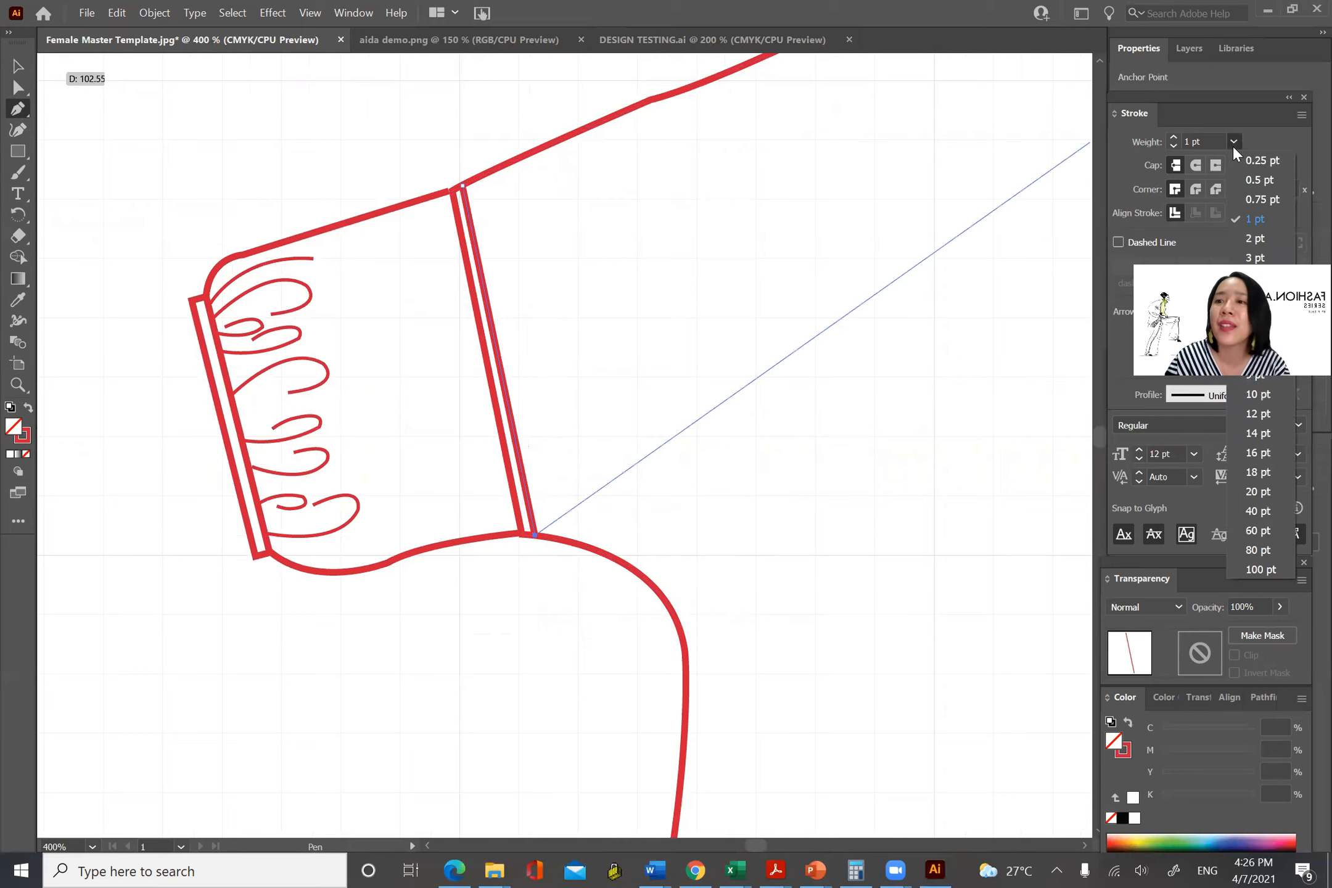
pyautogui.click(1259, 180)
pyautogui.click(1119, 242)
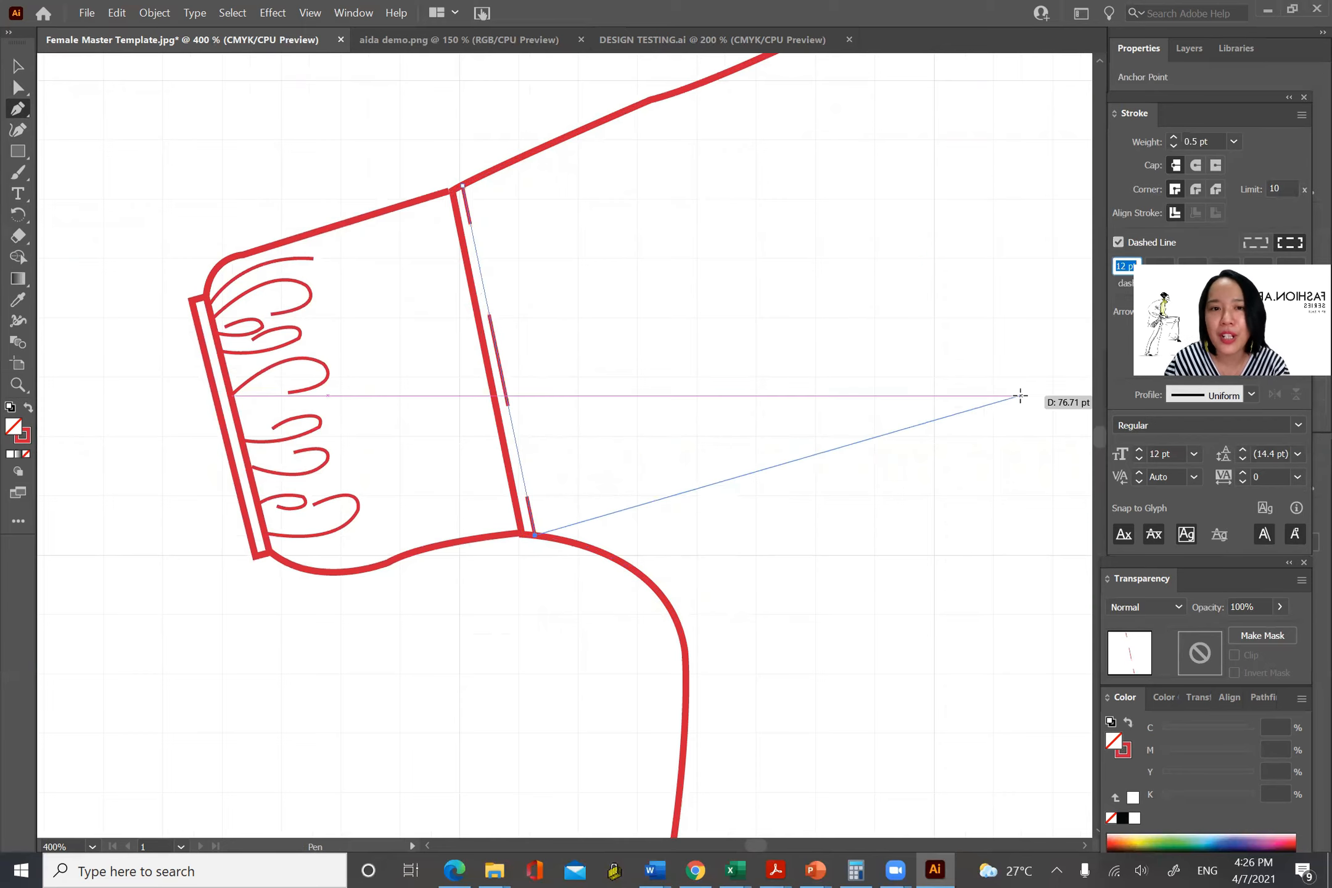
pyautogui.write('1')
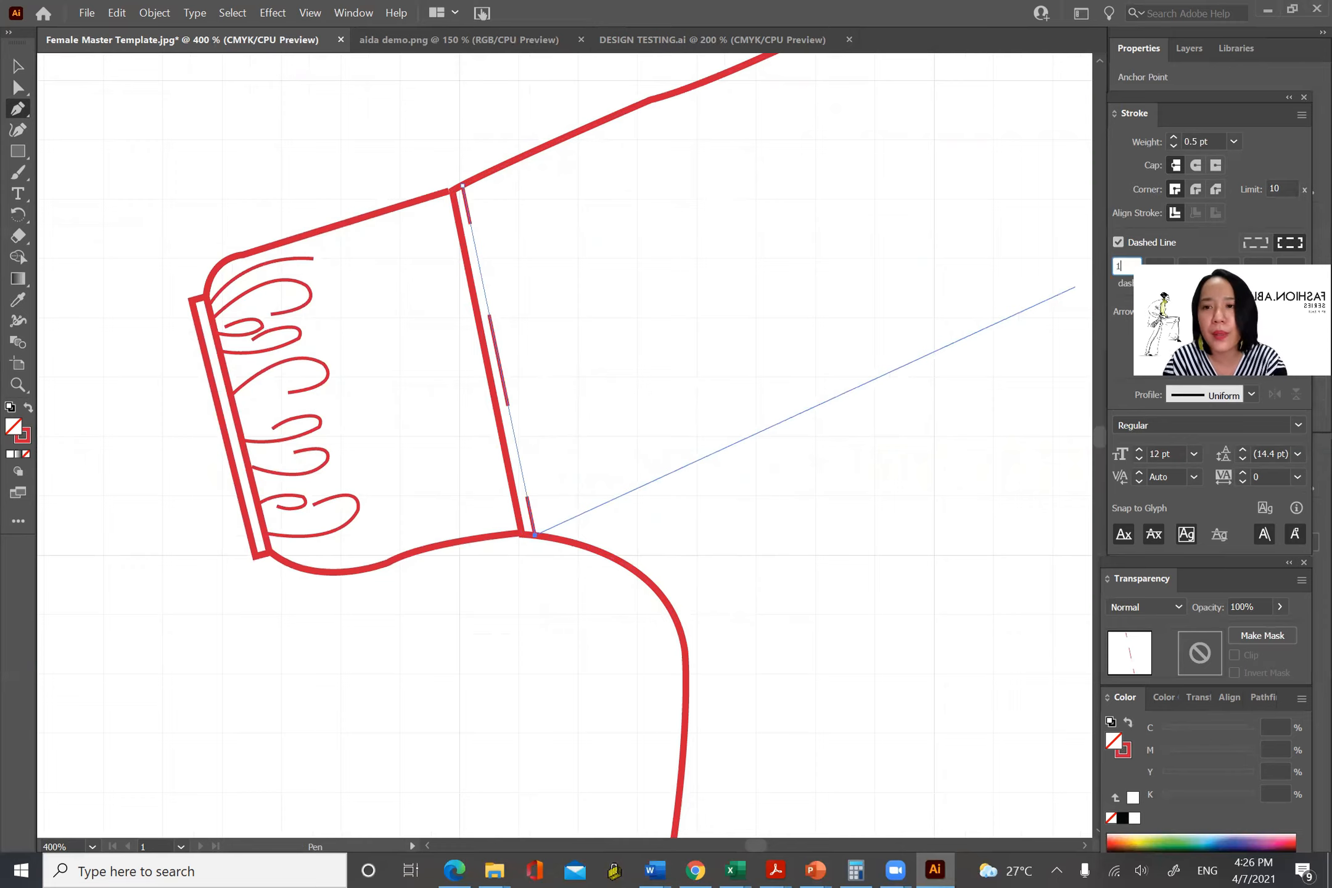
pyautogui.press('Tab')
pyautogui.press('Tab')
pyautogui.write('1')
pyautogui.press('Tab')
pyautogui.write('1')
pyautogui.press('Tab')
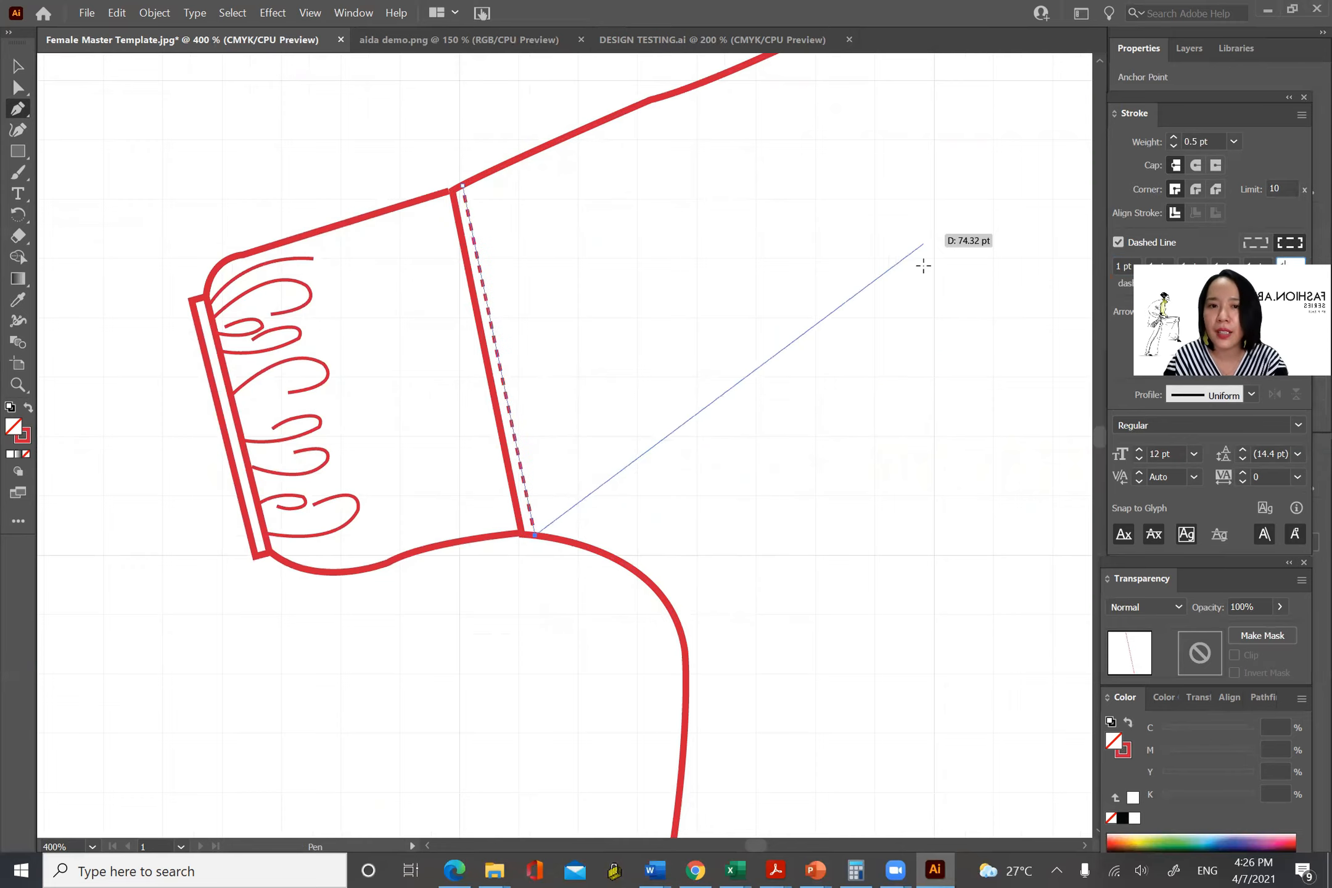
pyautogui.press('Tab')
pyautogui.press('v')
pyautogui.click(500, 548)
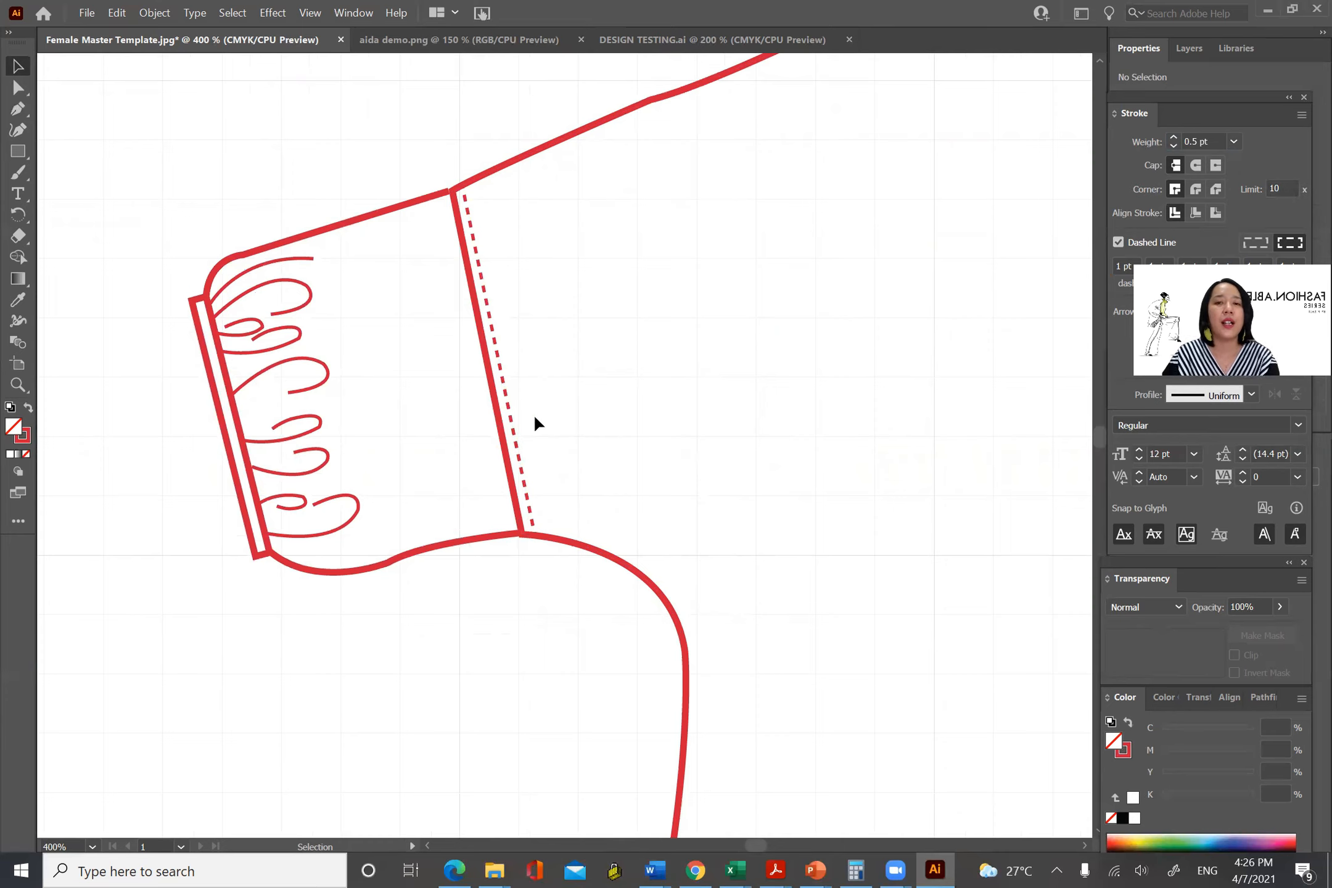
# Move the finished black blouse flat from outside the artboard to beside the red half-blouse drawing.
pyautogui.moveTo(191, 426); pyautogui.dragTo(777, 426)
pyautogui.moveTo(348, 416)
pyautogui.mouseDown()
pyautogui.moveTo(841, 388)
pyautogui.moveTo(163, 494)
pyautogui.mouseUp()
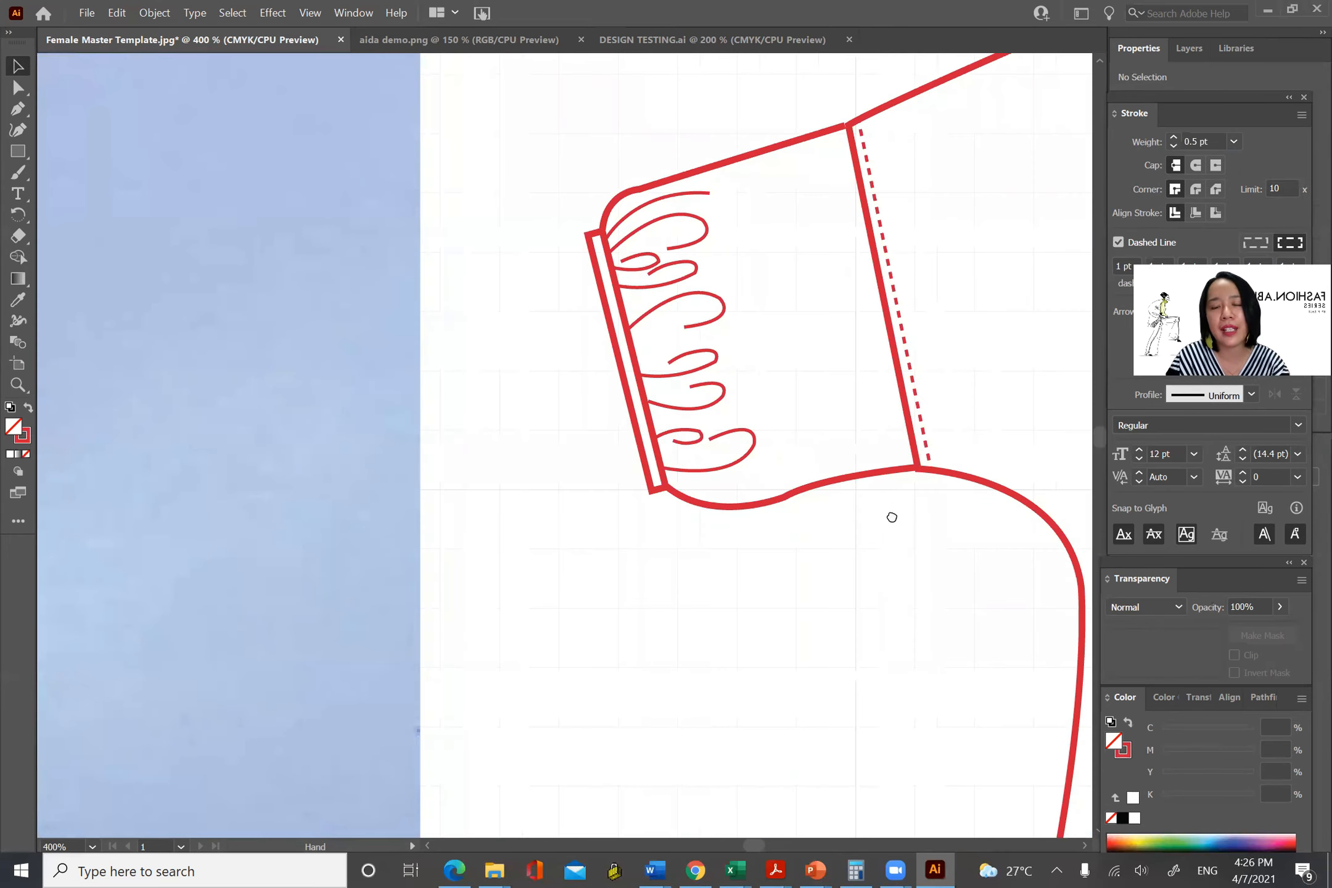
pyautogui.moveTo(892, 517); pyautogui.dragTo(485, 517)
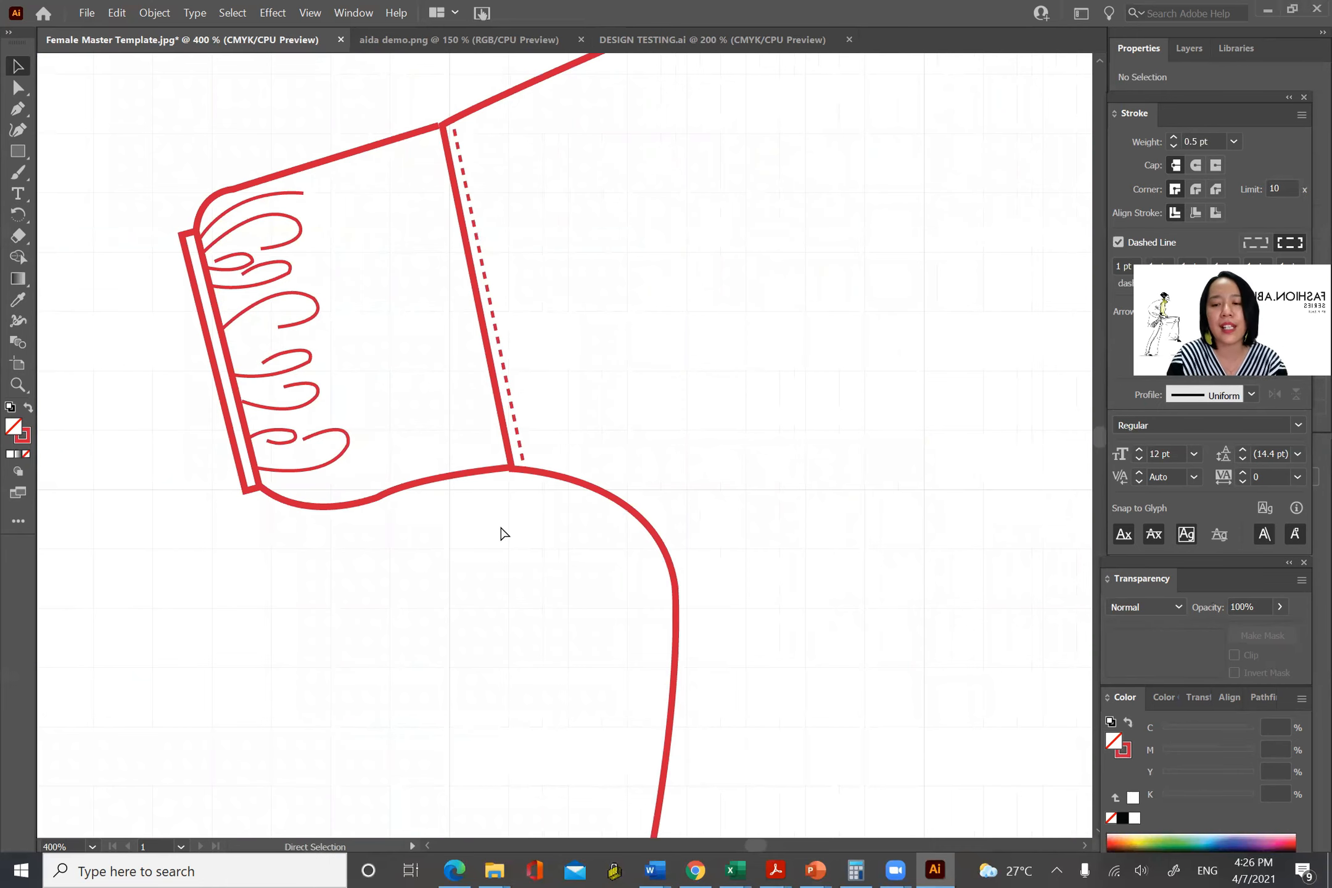
pyautogui.scroll(-3, 500, 529)
pyautogui.moveTo(827, 535)
pyautogui.mouseDown()
pyautogui.moveTo(413, 487)
pyautogui.moveTo(336, 508)
pyautogui.moveTo(261, 507)
pyautogui.mouseUp()
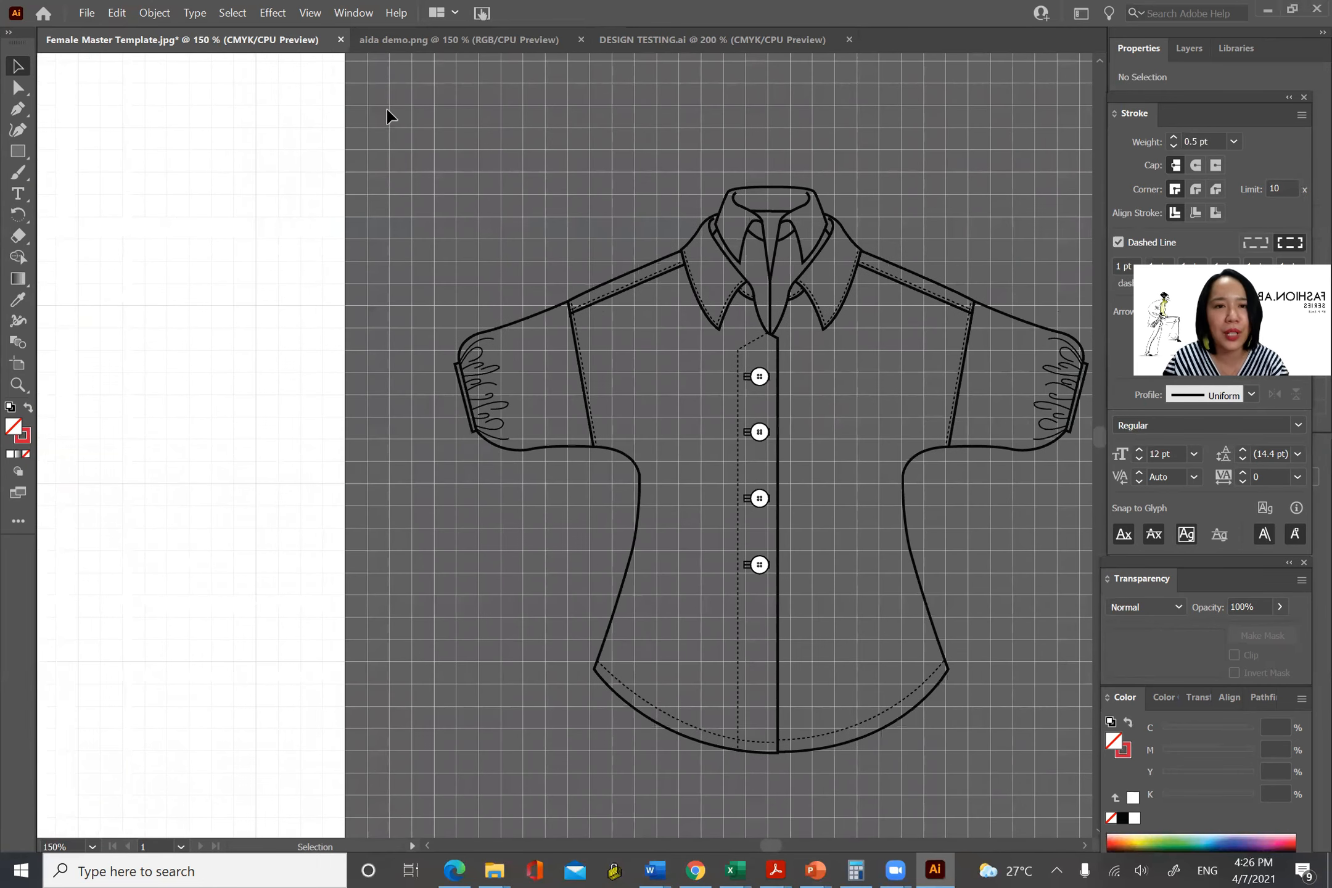
pyautogui.moveTo(407, 111); pyautogui.dragTo(990, 781)
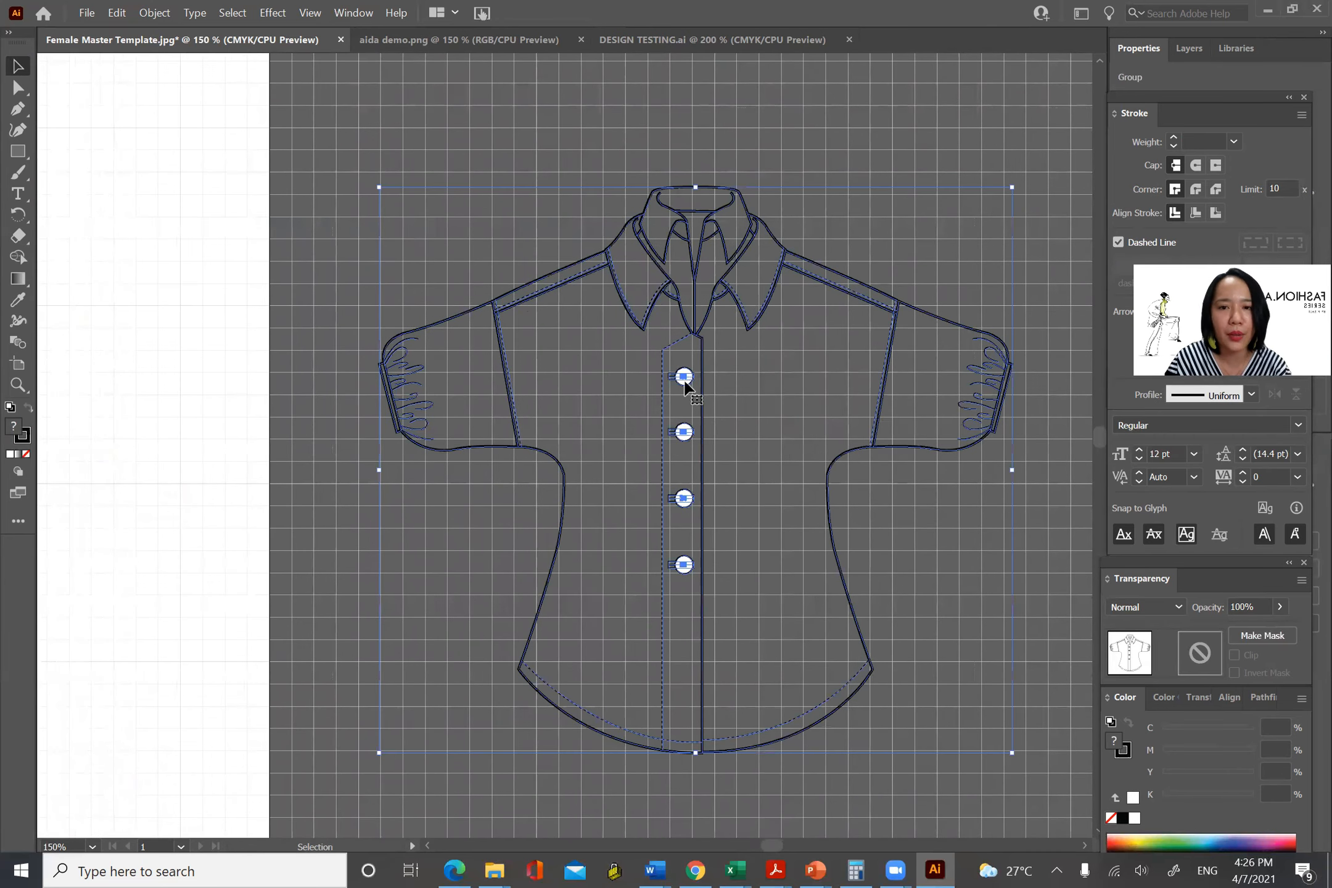
pyautogui.moveTo(678, 376); pyautogui.dragTo(176, 384)
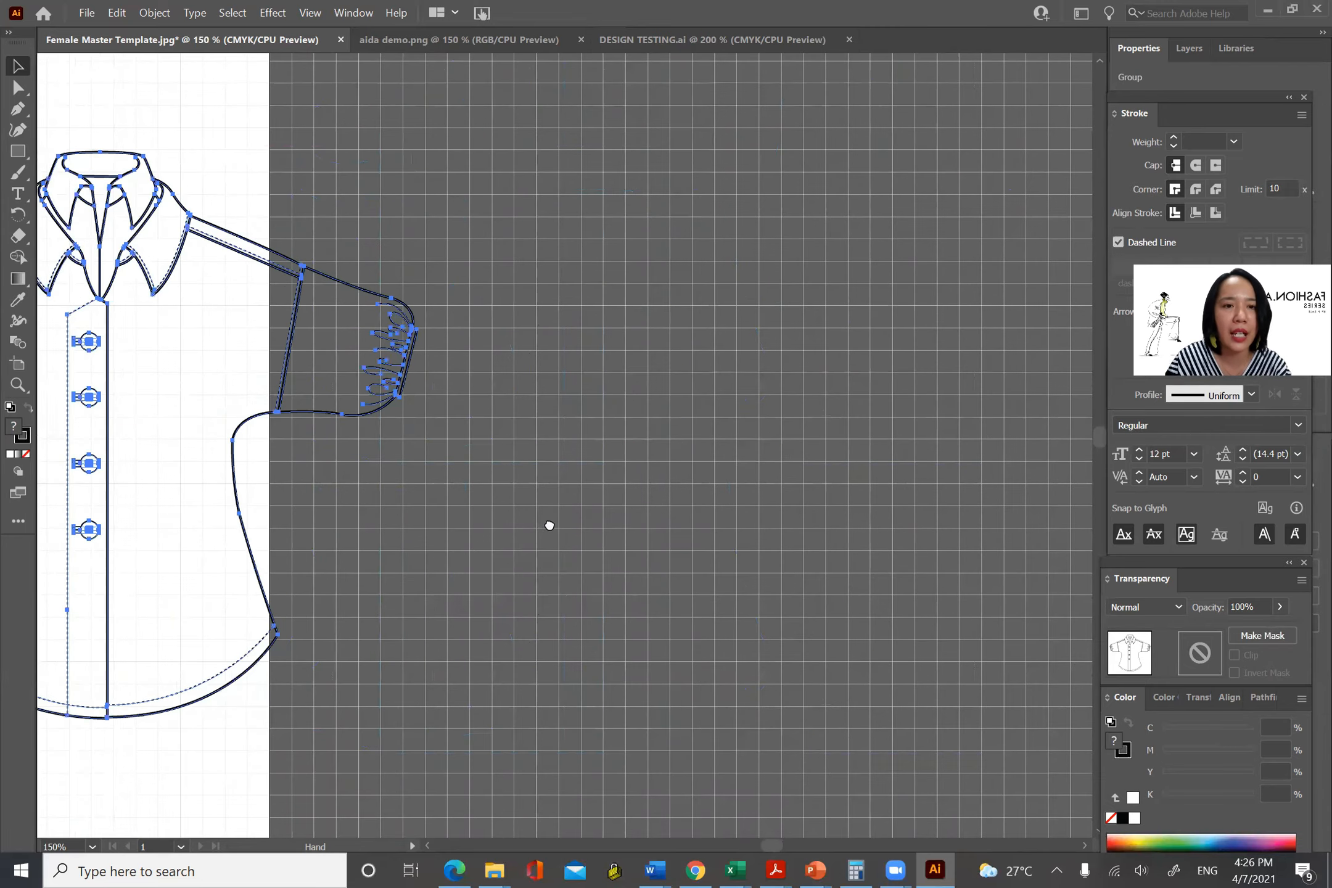
pyautogui.hscroll(-10, 547, 526)
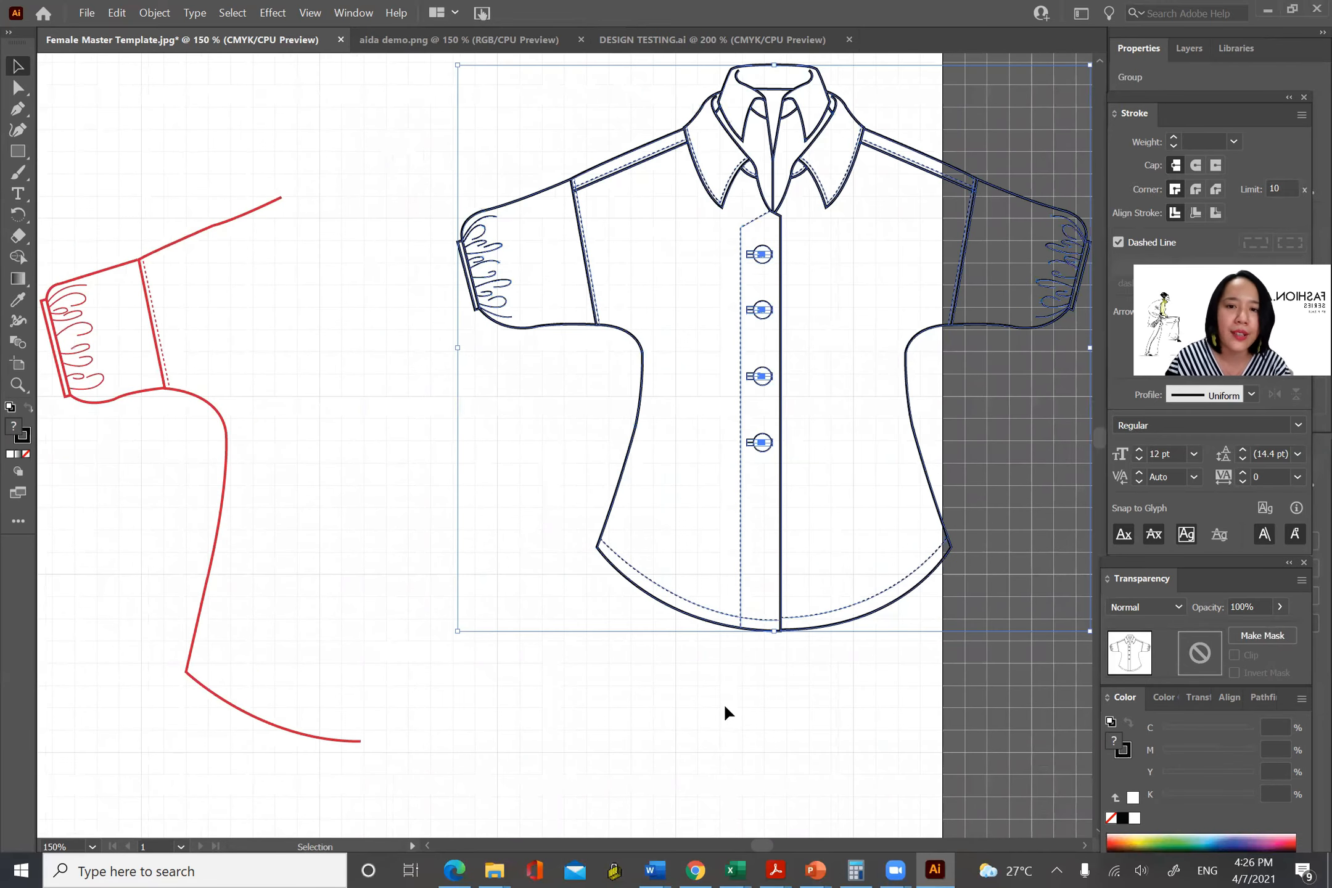
pyautogui.click(878, 546)
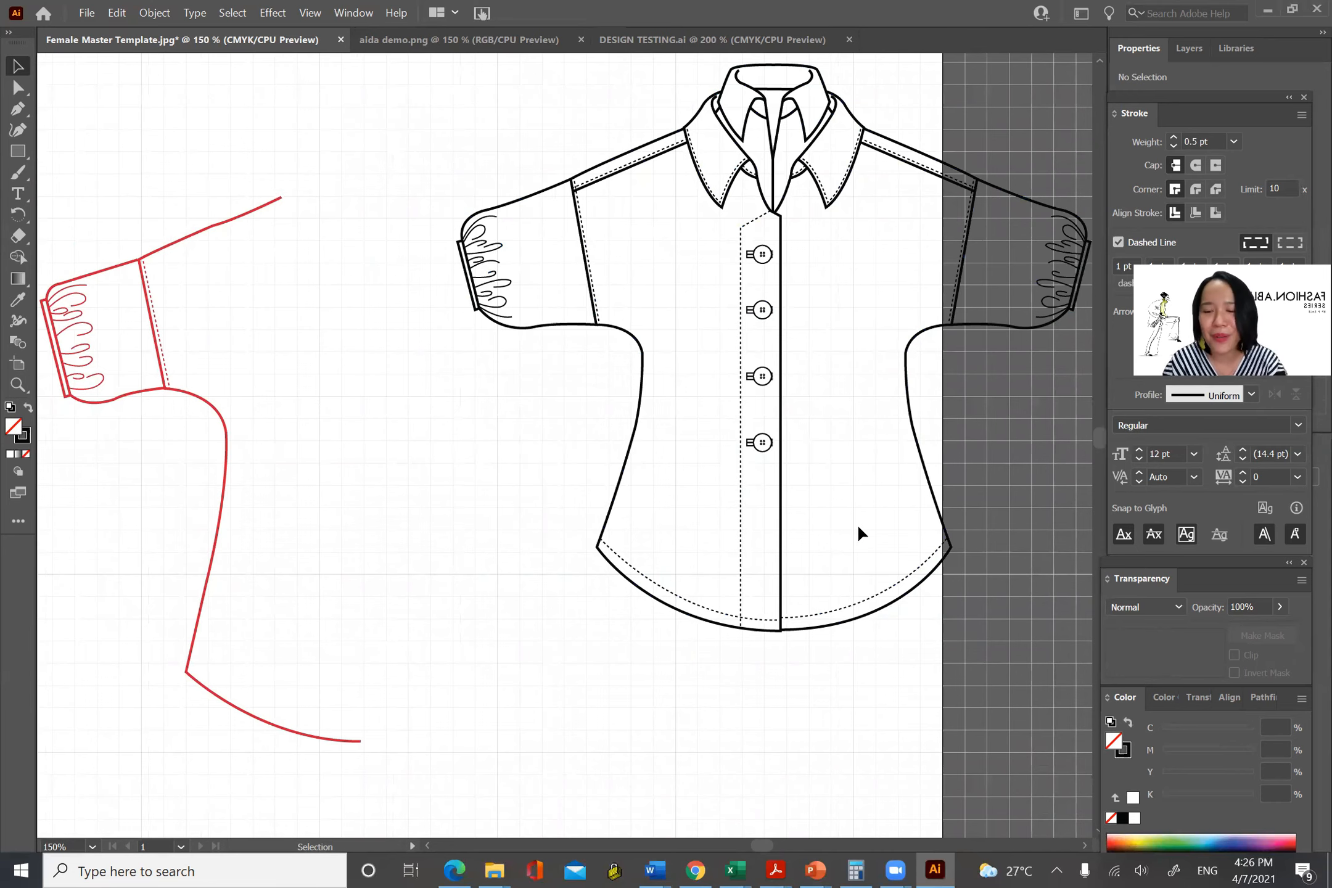
# Draw a small, thin horizontal rectangle in the blank area beside the black blouse's side seam, with a solid undashed stroke.
pyautogui.hotkey('ctrl', '=')
pyautogui.hotkey('ctrl', '=')
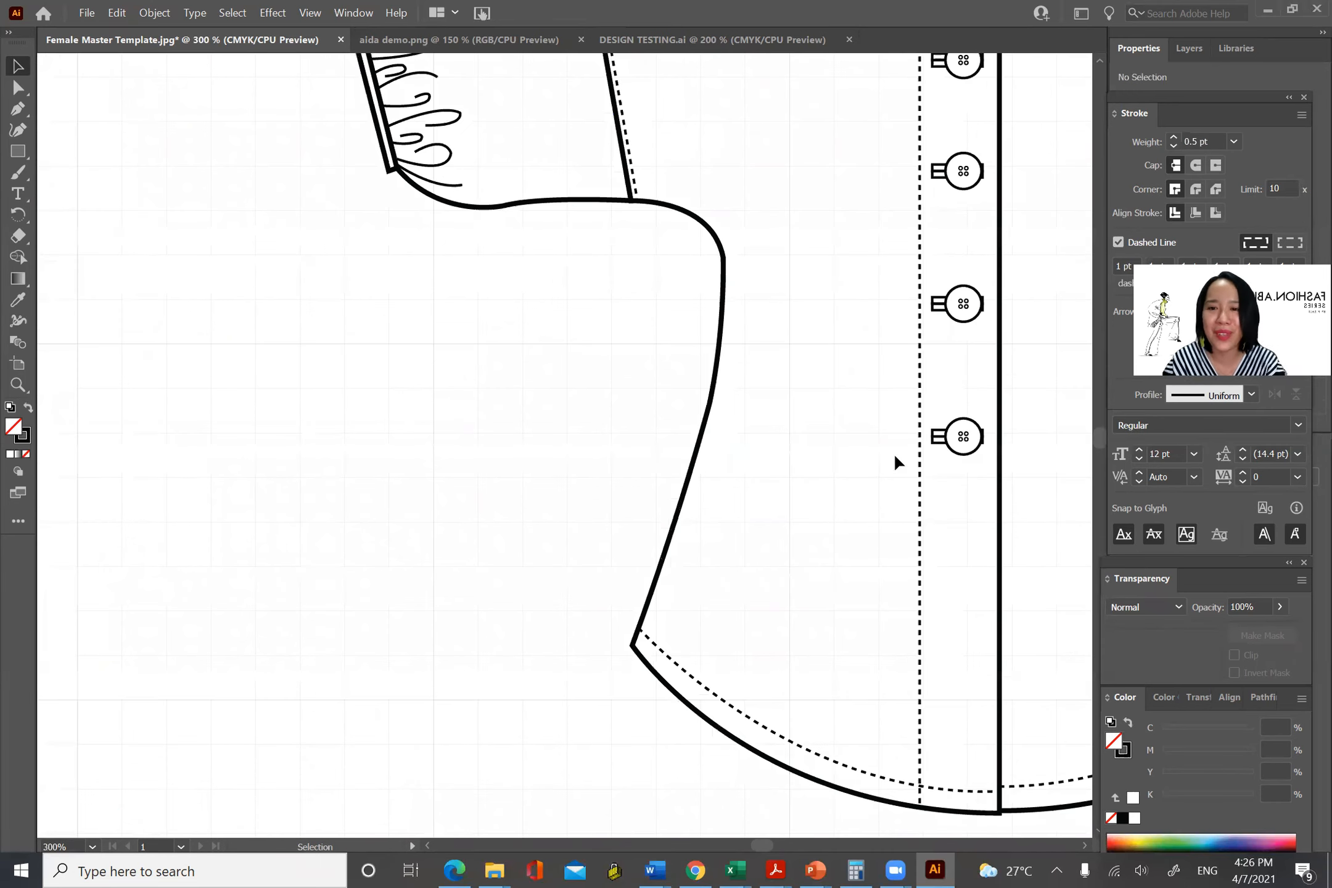
pyautogui.hotkey('ctrl', '=')
pyautogui.hotkey('ctrl', '=')
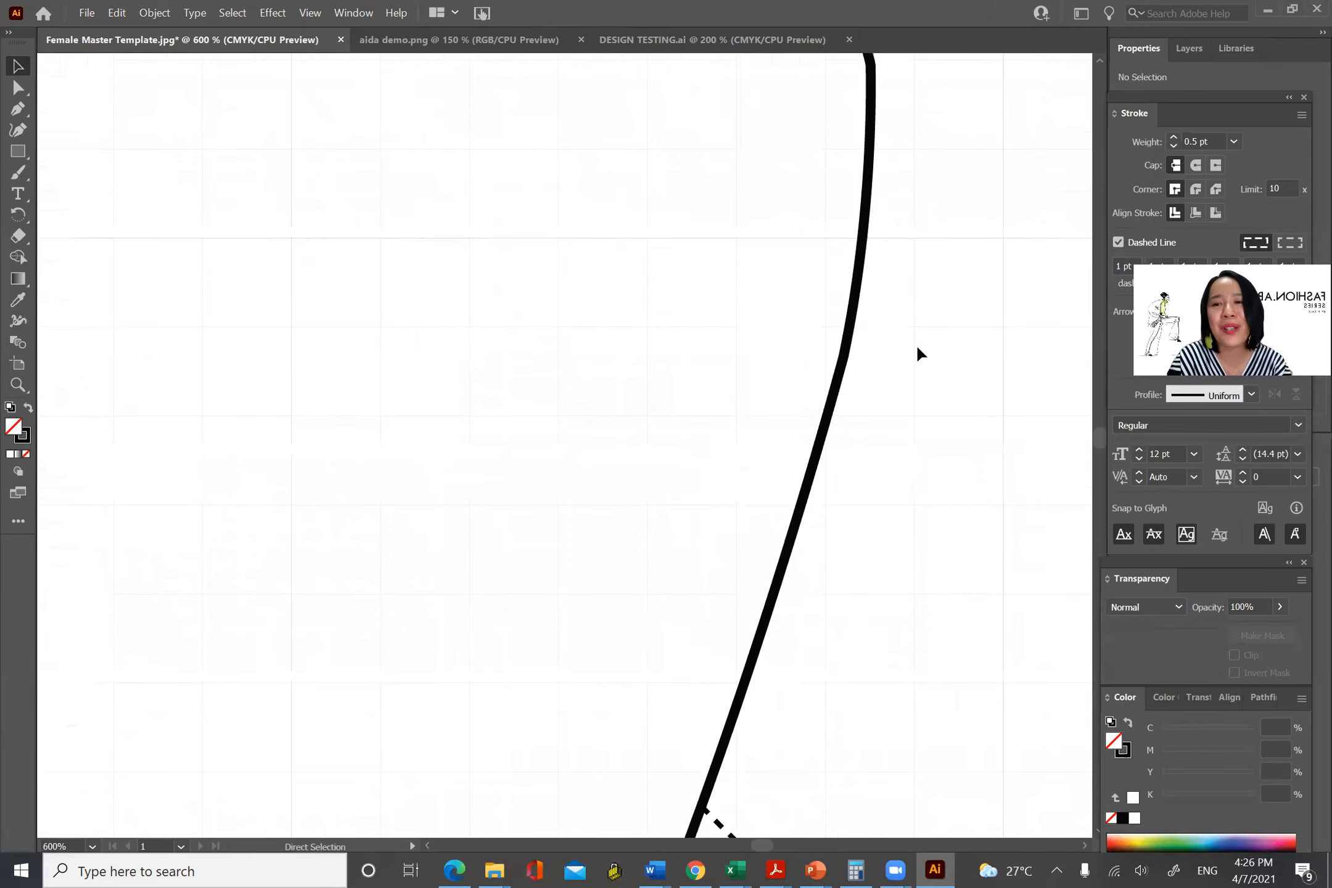
pyautogui.moveTo(970, 346); pyautogui.dragTo(859, 404)
pyautogui.click(17, 151)
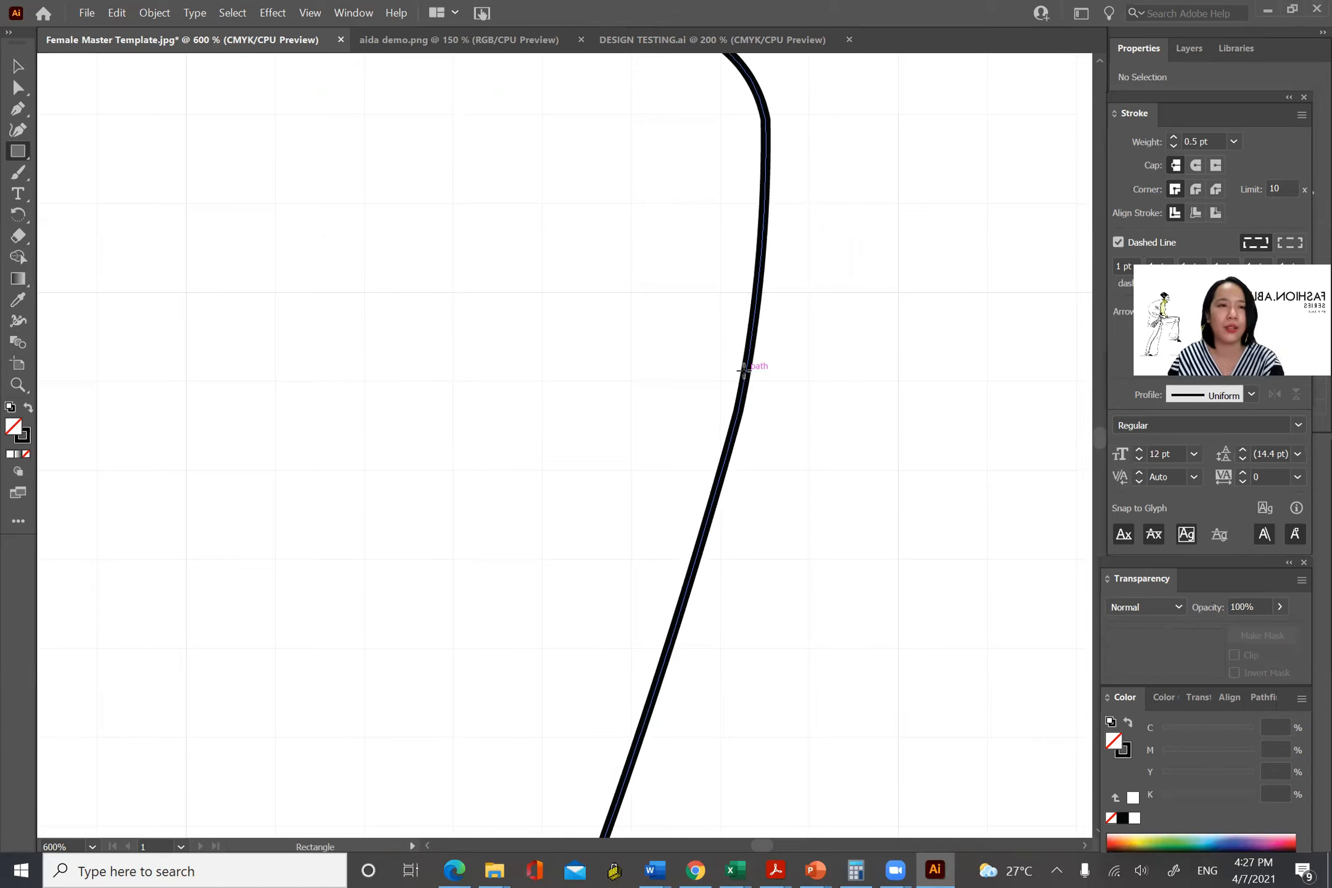
pyautogui.moveTo(209, 212); pyautogui.dragTo(409, 230)
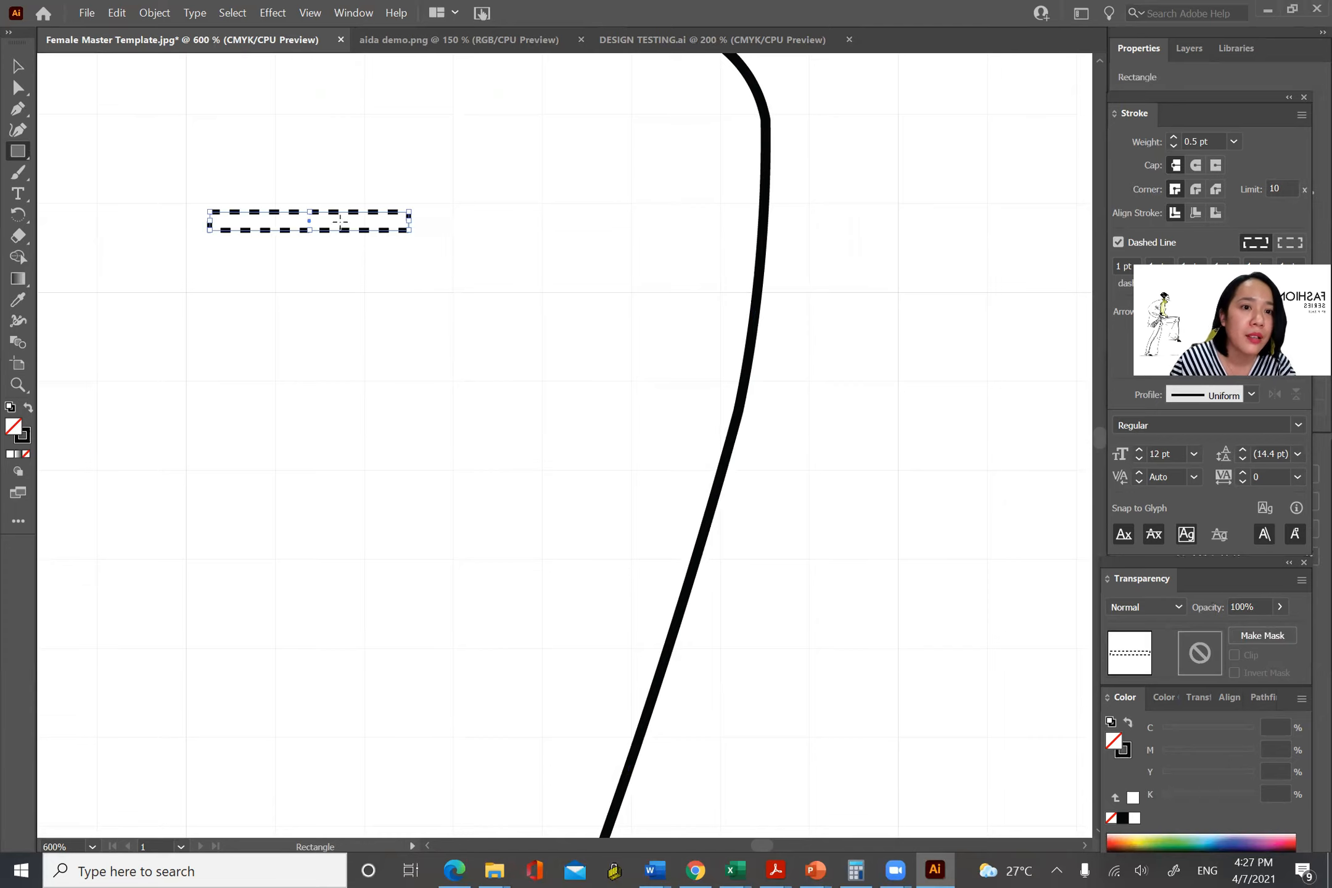
pyautogui.click(1118, 242)
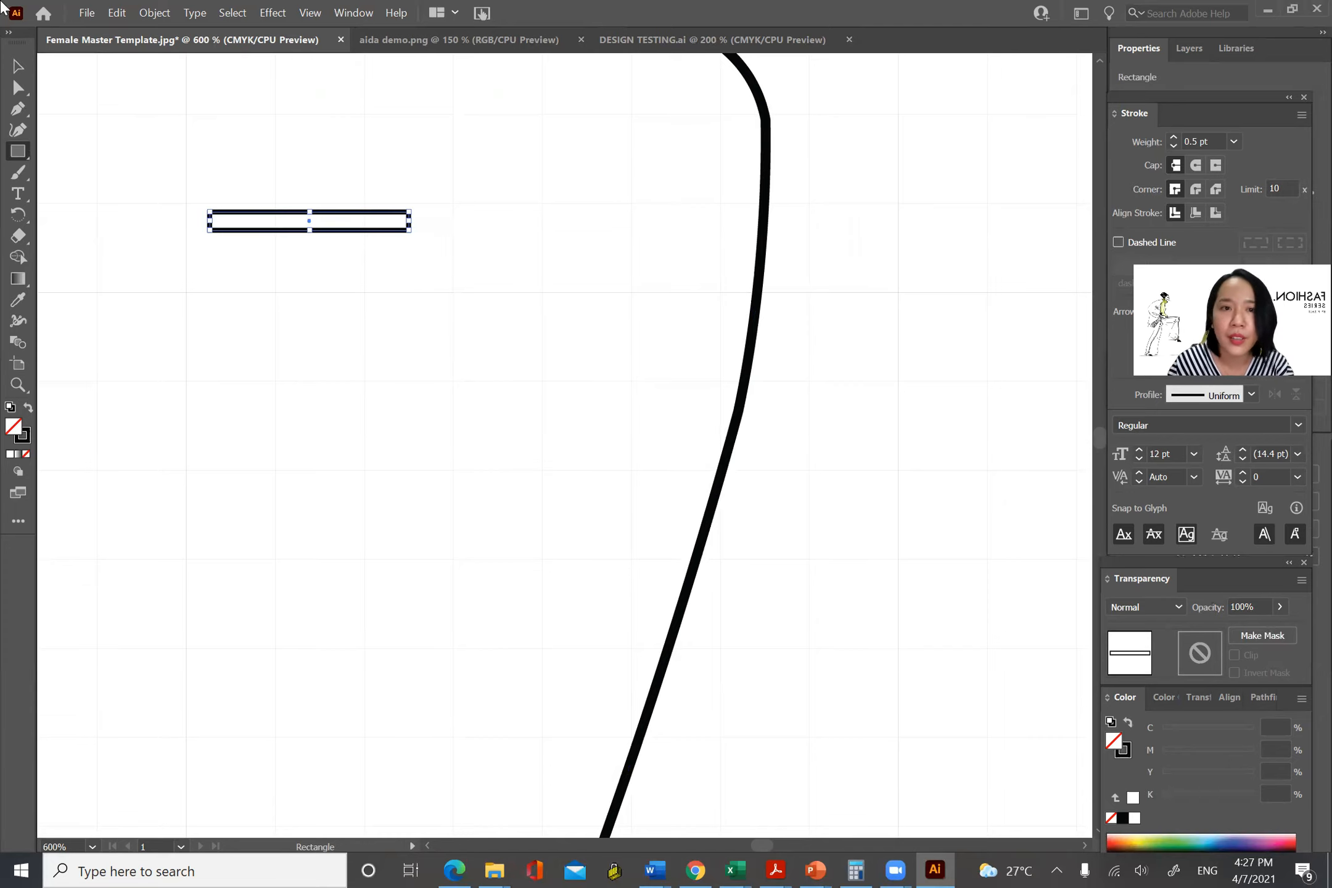
# Duplicate the thin rectangle and place the copy directly beneath the original so their long edges meet.
pyautogui.click(17, 66)
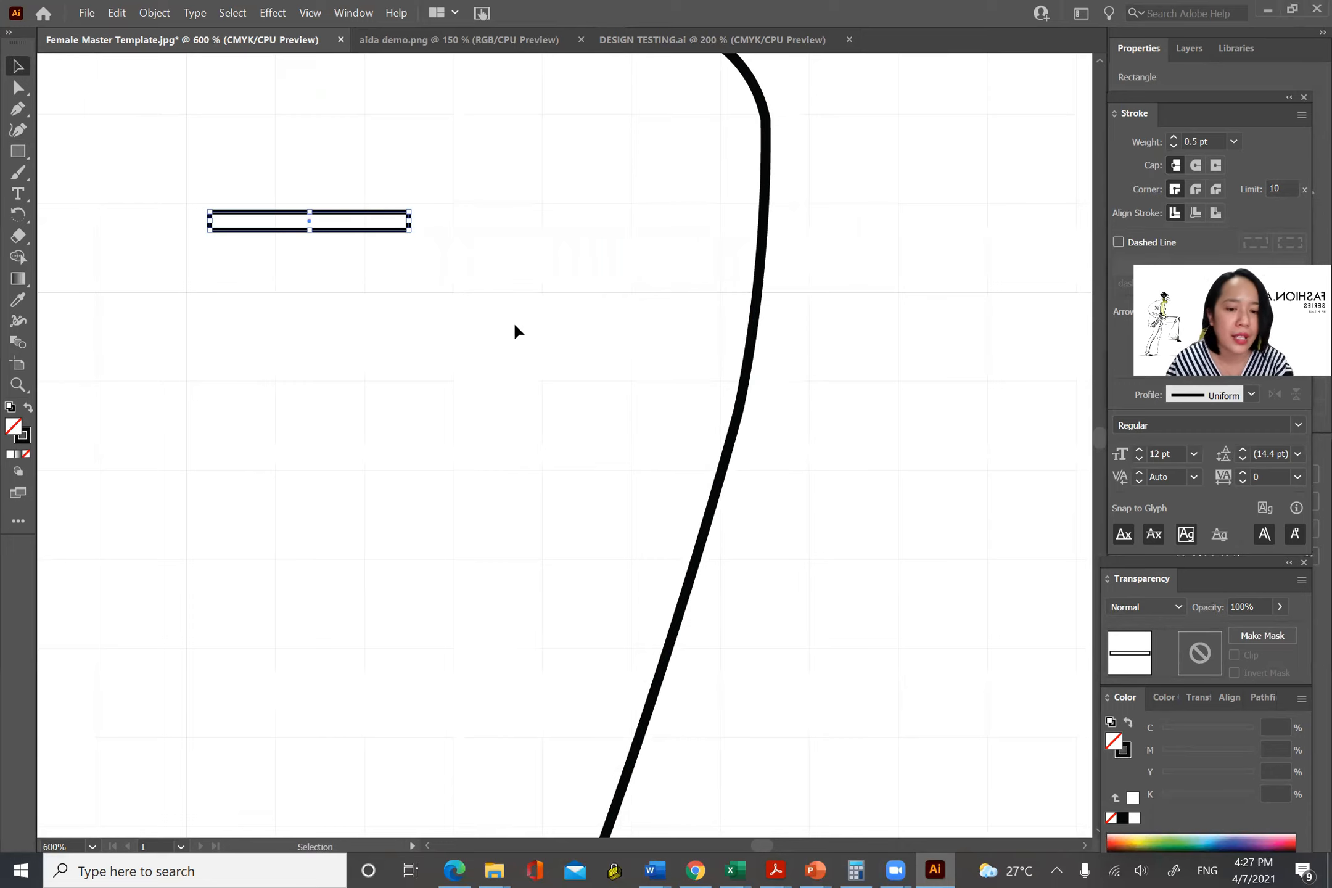
pyautogui.hotkey('ctrl', 'c')
pyautogui.hotkey('ctrl', 'v')
pyautogui.moveTo(550, 445); pyautogui.dragTo(282, 236)
pyautogui.click(359, 302)
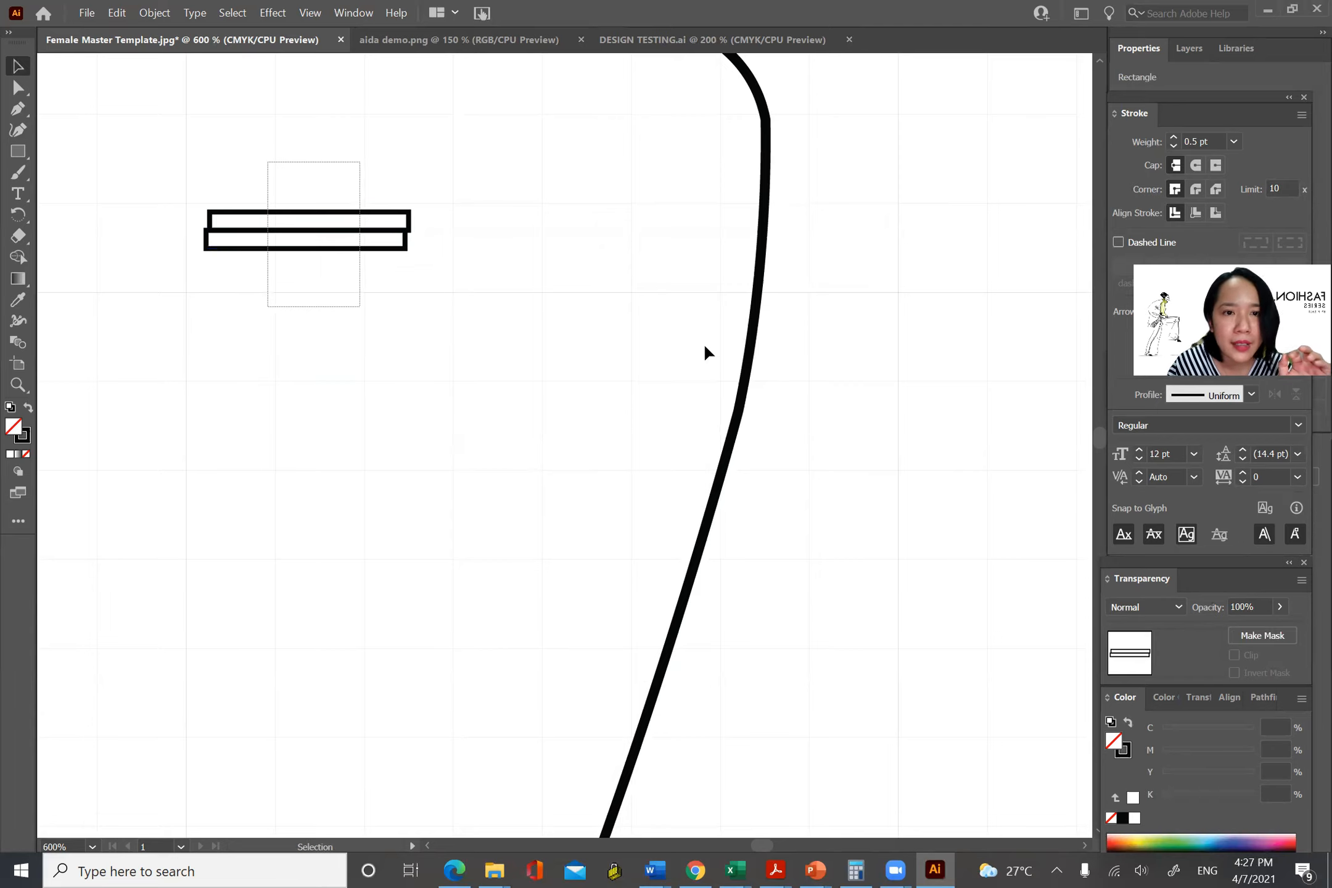
# Align the two stacked rectangles to each other by their horizontal centers.
pyautogui.moveTo(267, 162); pyautogui.dragTo(360, 307)
pyautogui.click(1229, 697)
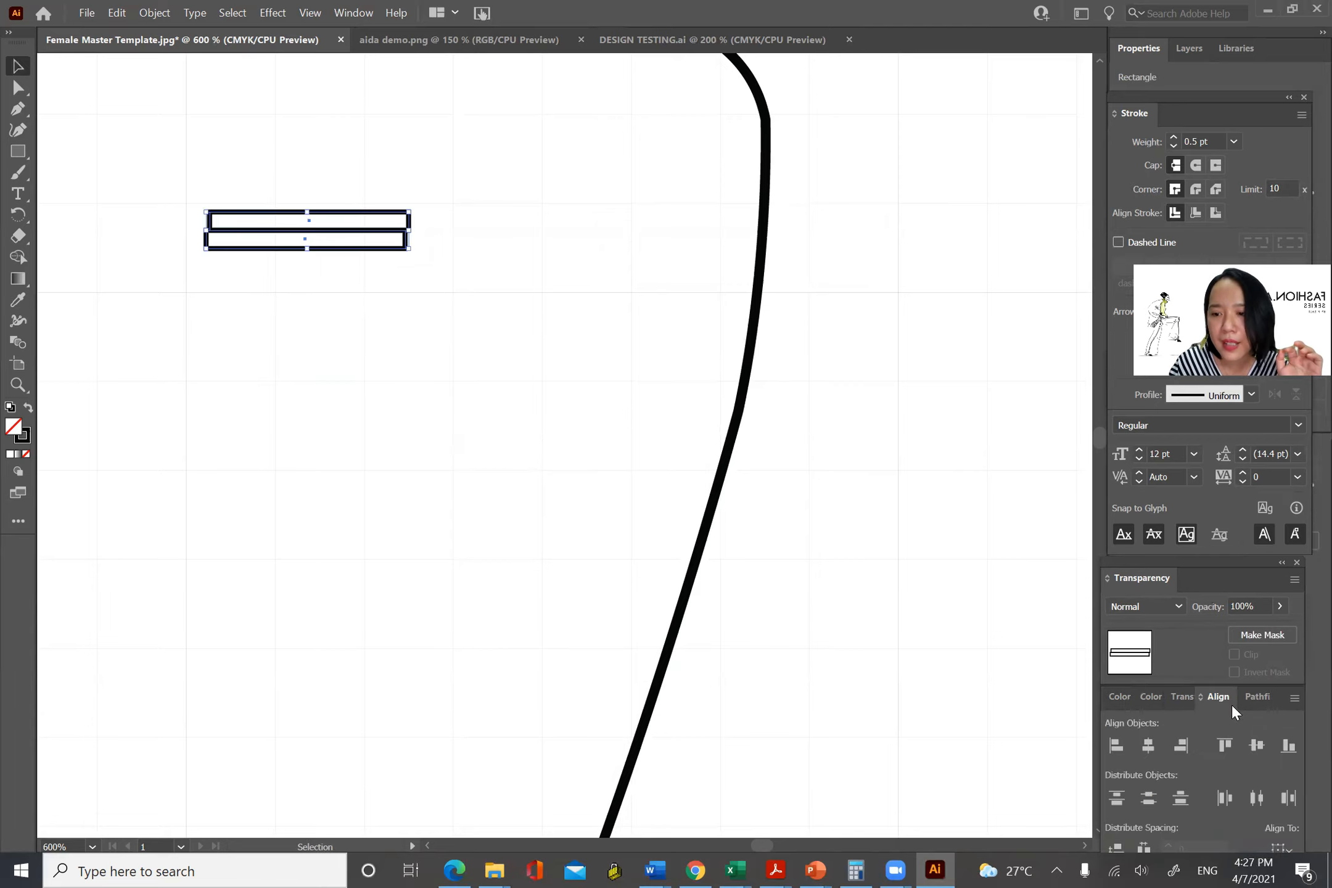
pyautogui.click(1147, 748)
pyautogui.click(350, 397)
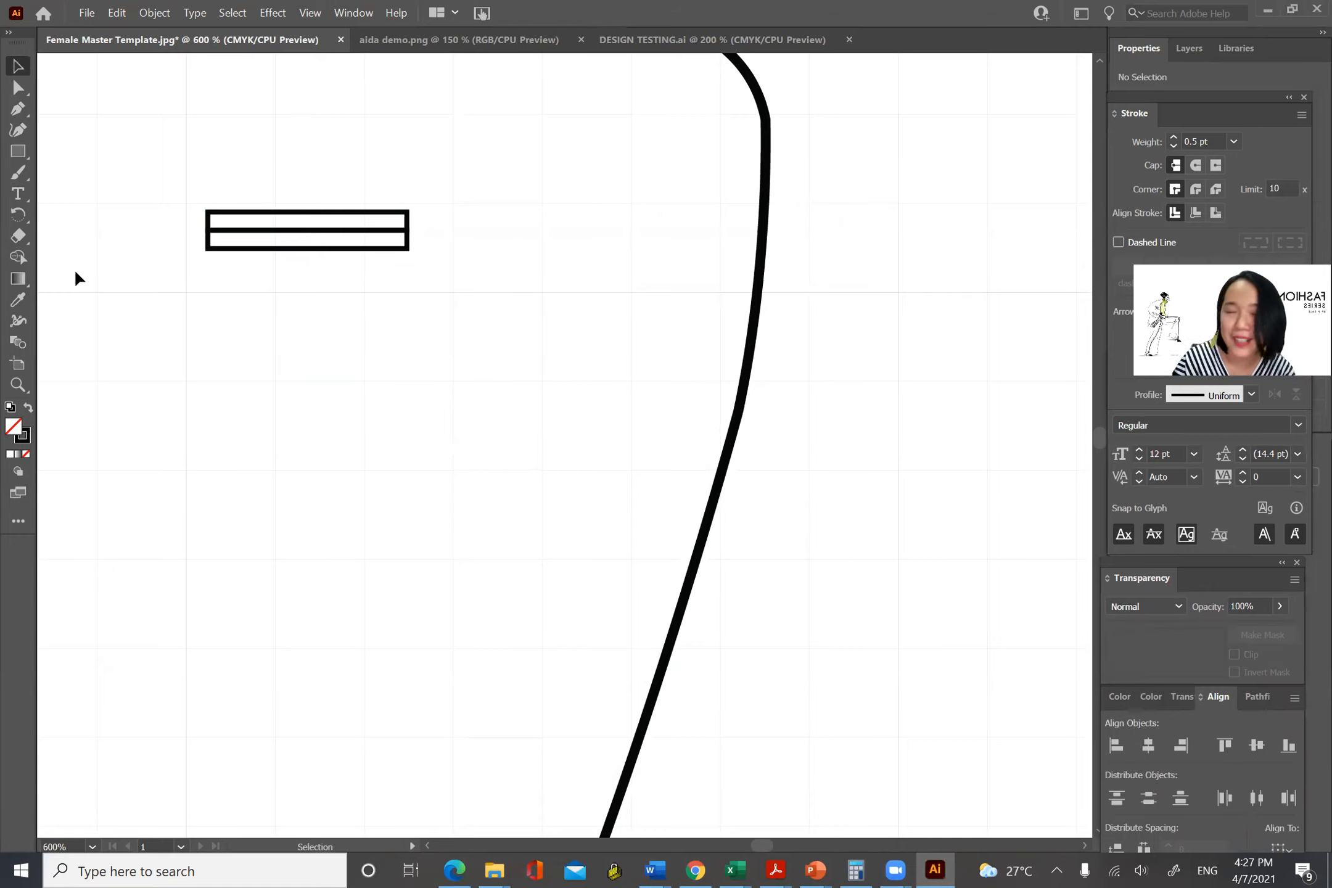
# Draw a circle below the two stacked rectangles and give it a solid white fill.
pyautogui.click(18, 151)
pyautogui.click(17, 151)
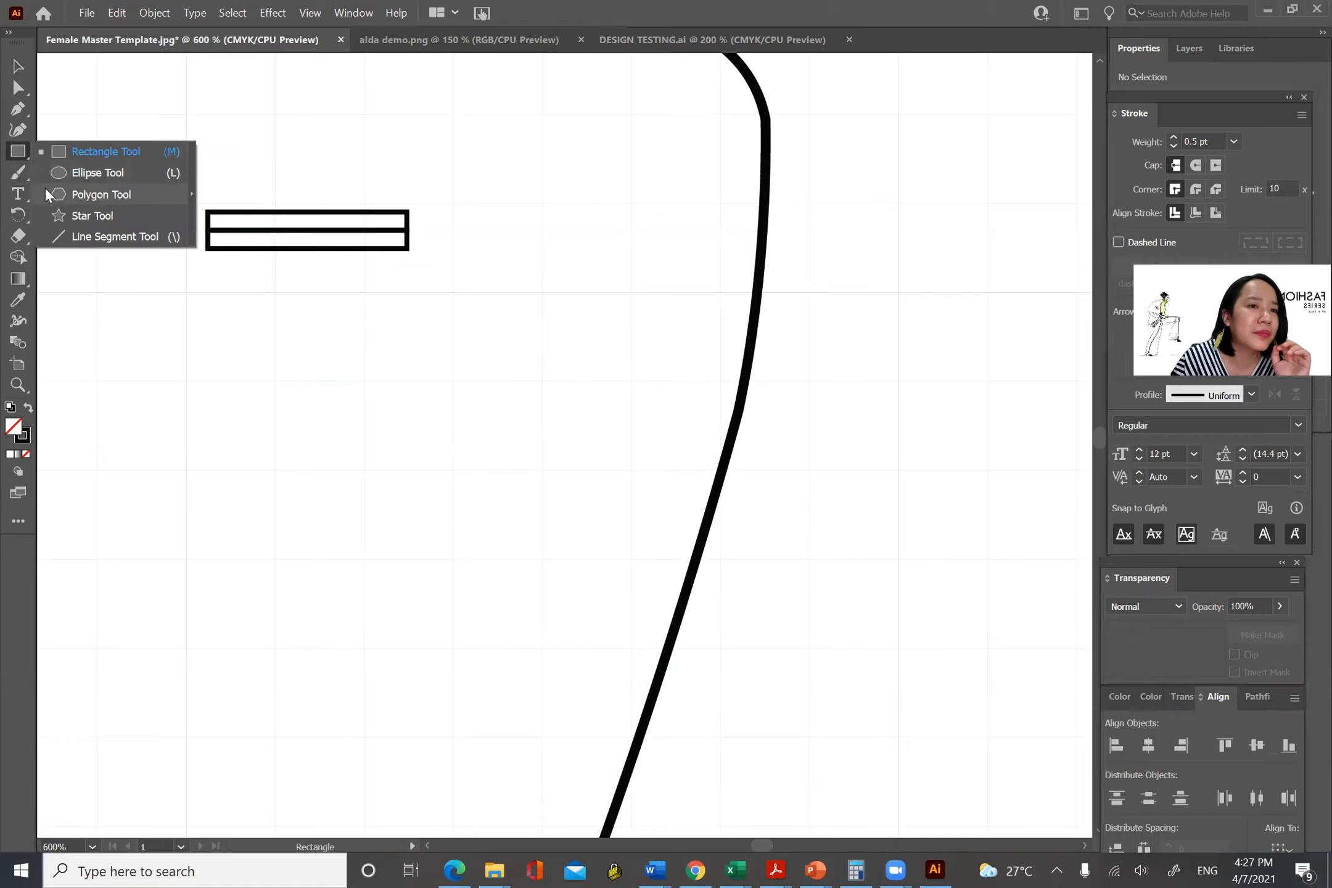
pyautogui.click(72, 174)
pyautogui.moveTo(270, 331); pyautogui.dragTo(355, 431)
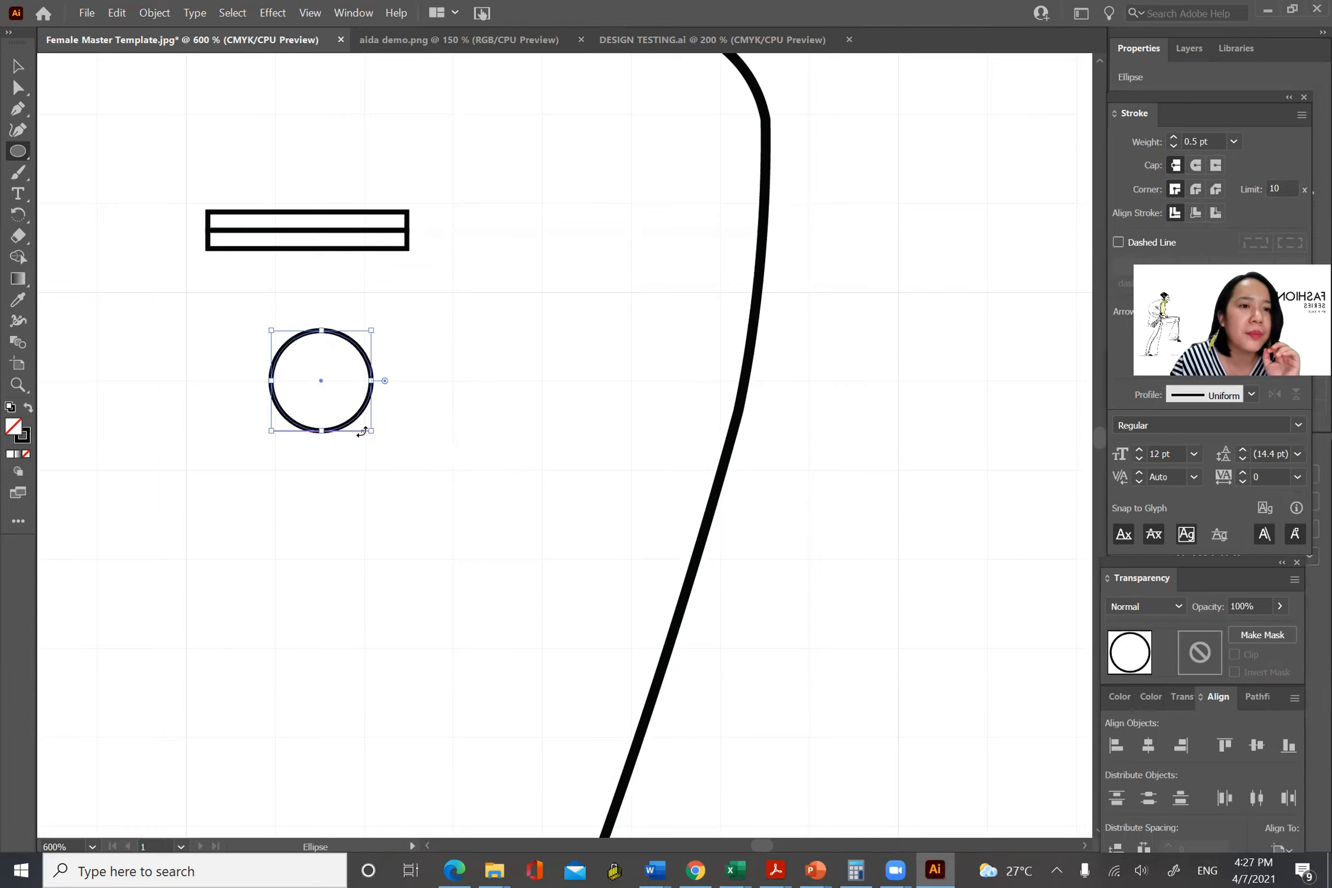
pyautogui.click(10, 455)
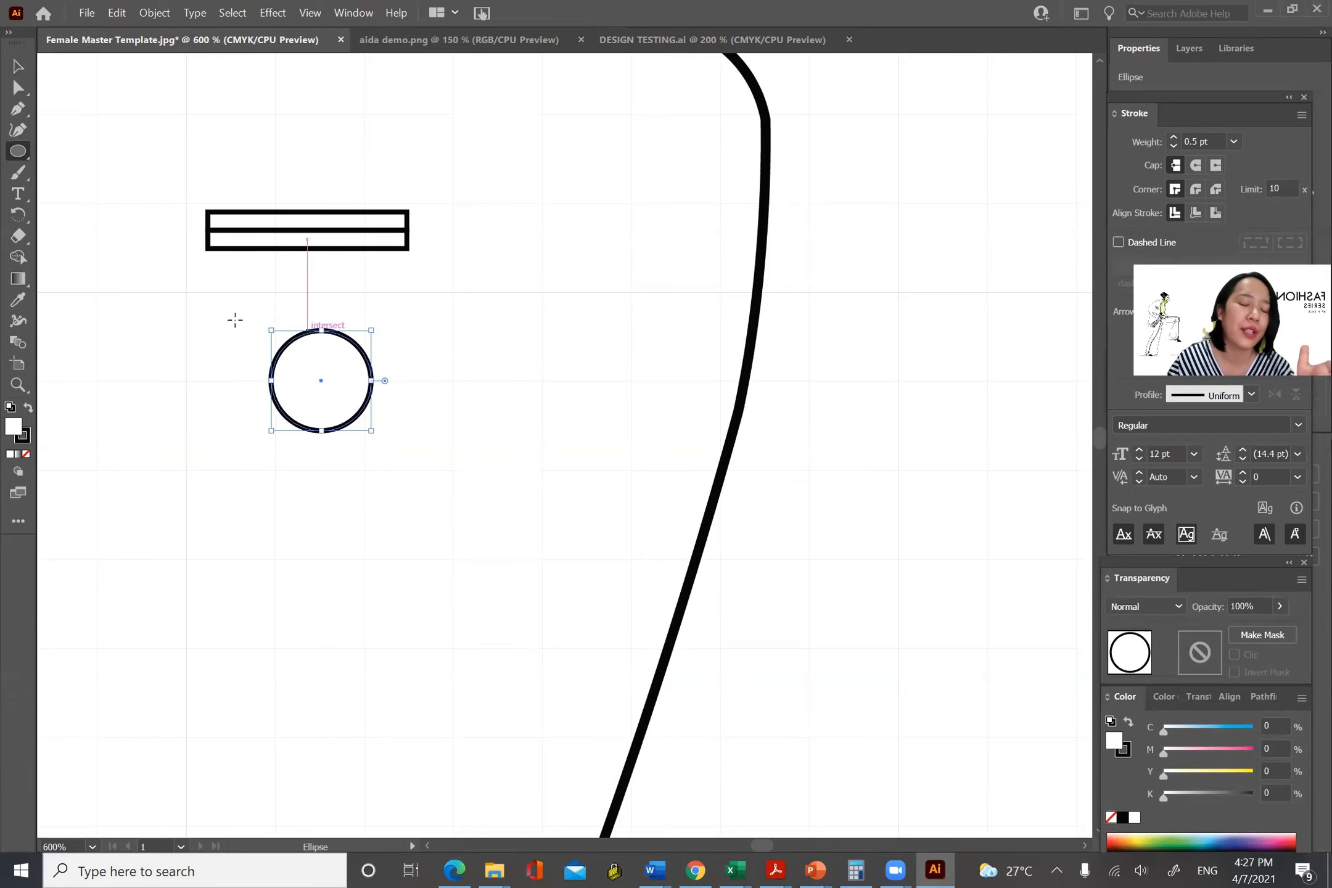
# Duplicate the circle, shrink the copy to a tiny buttonhole-thread size, and set its stroke weight to 0.25 pt.
pyautogui.hotkey('ctrl', 'v')
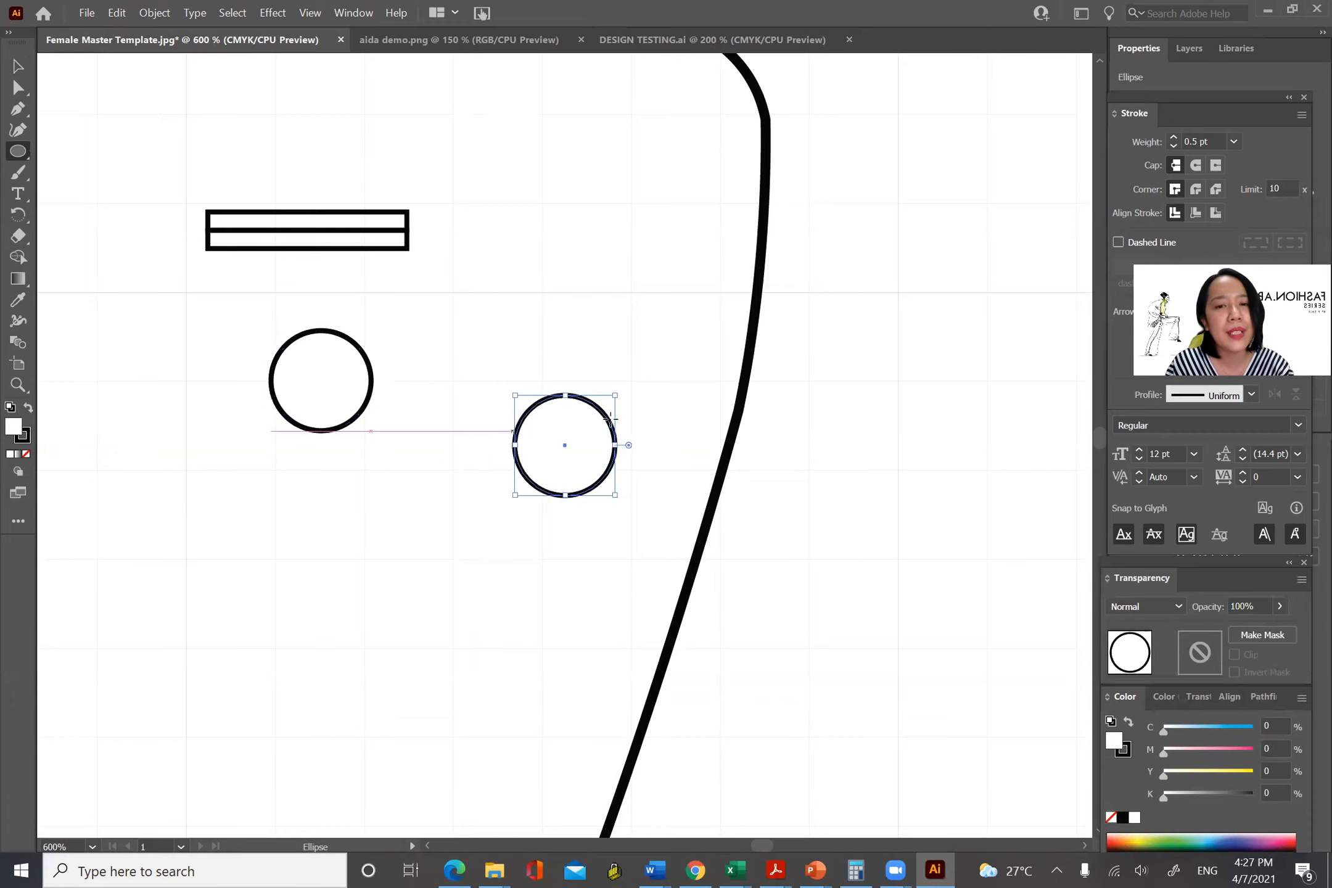
pyautogui.moveTo(615, 395); pyautogui.dragTo(527, 485)
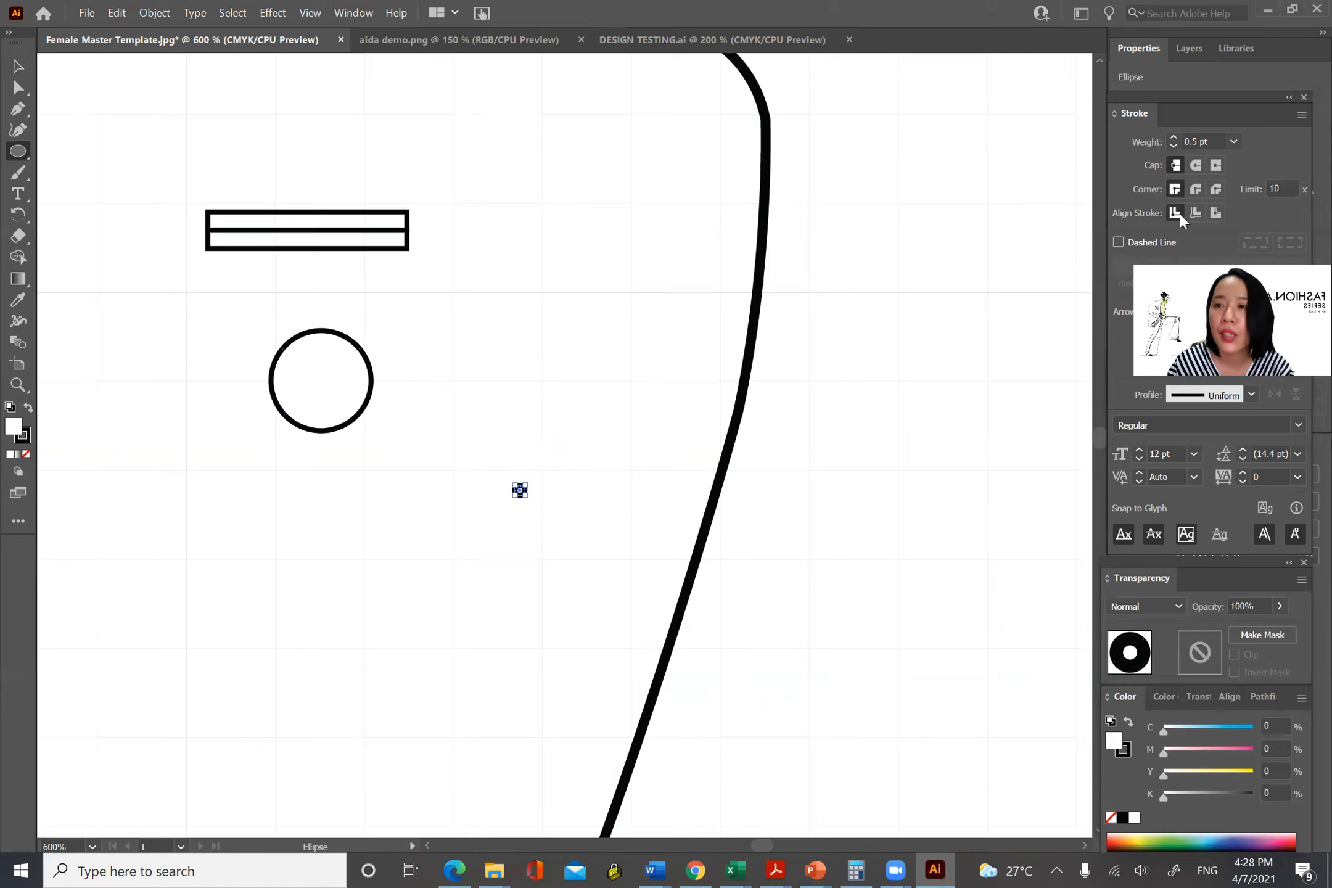
pyautogui.click(1233, 141)
pyautogui.click(1252, 155)
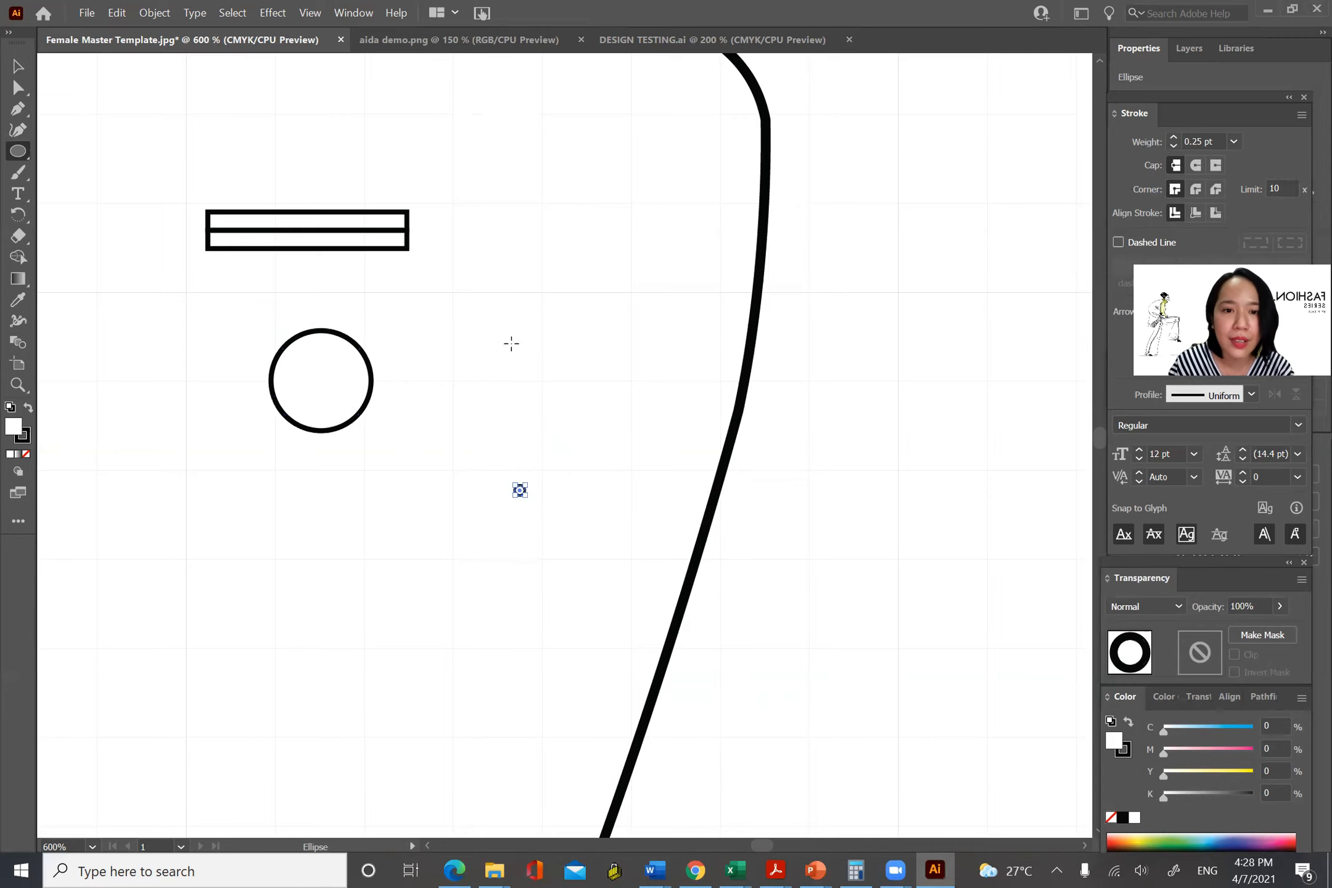
# Duplicate the tiny circle and place the copy level with the original, a small gap to its side.
pyautogui.click(18, 66)
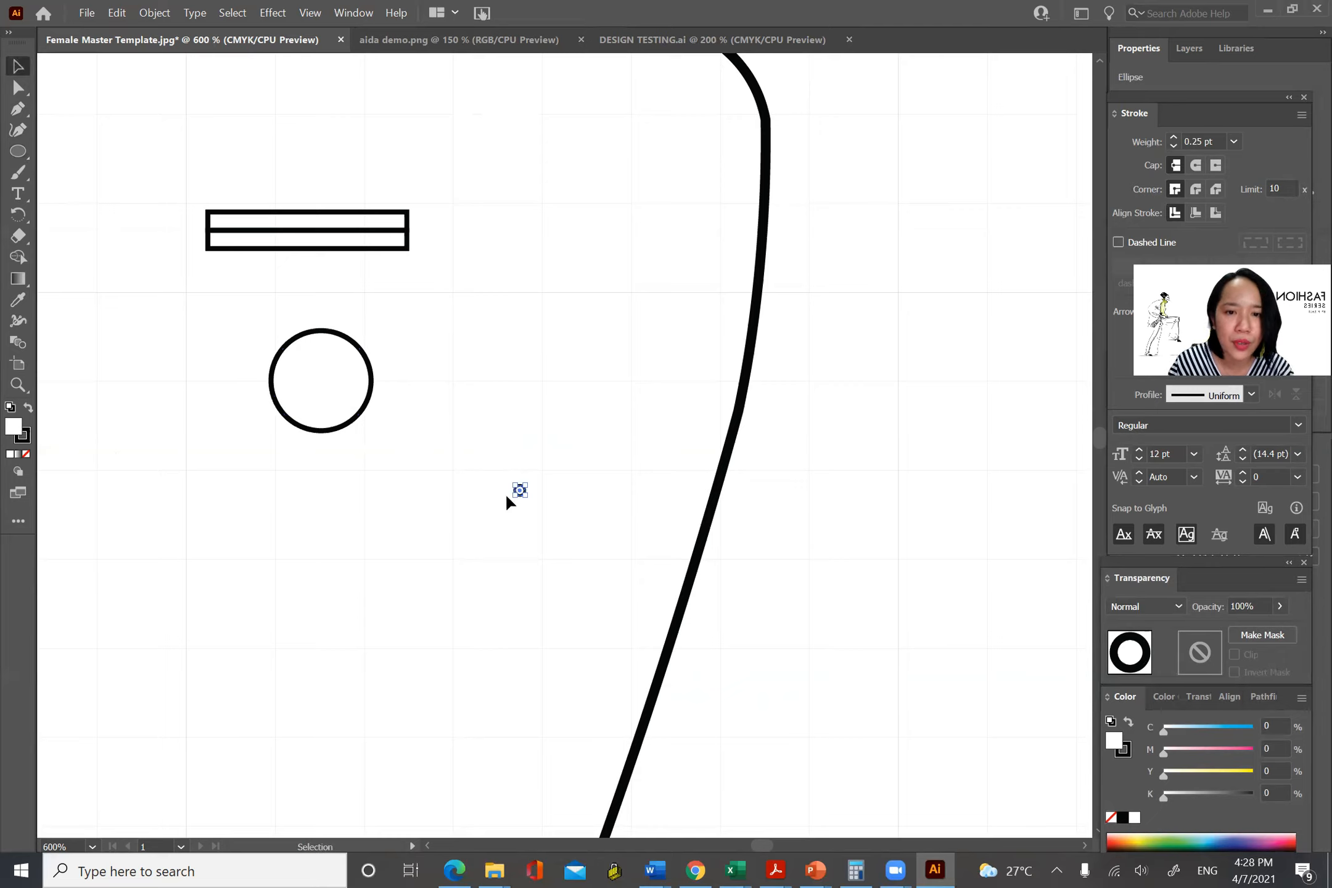
pyautogui.moveTo(515, 473); pyautogui.dragTo(565, 445)
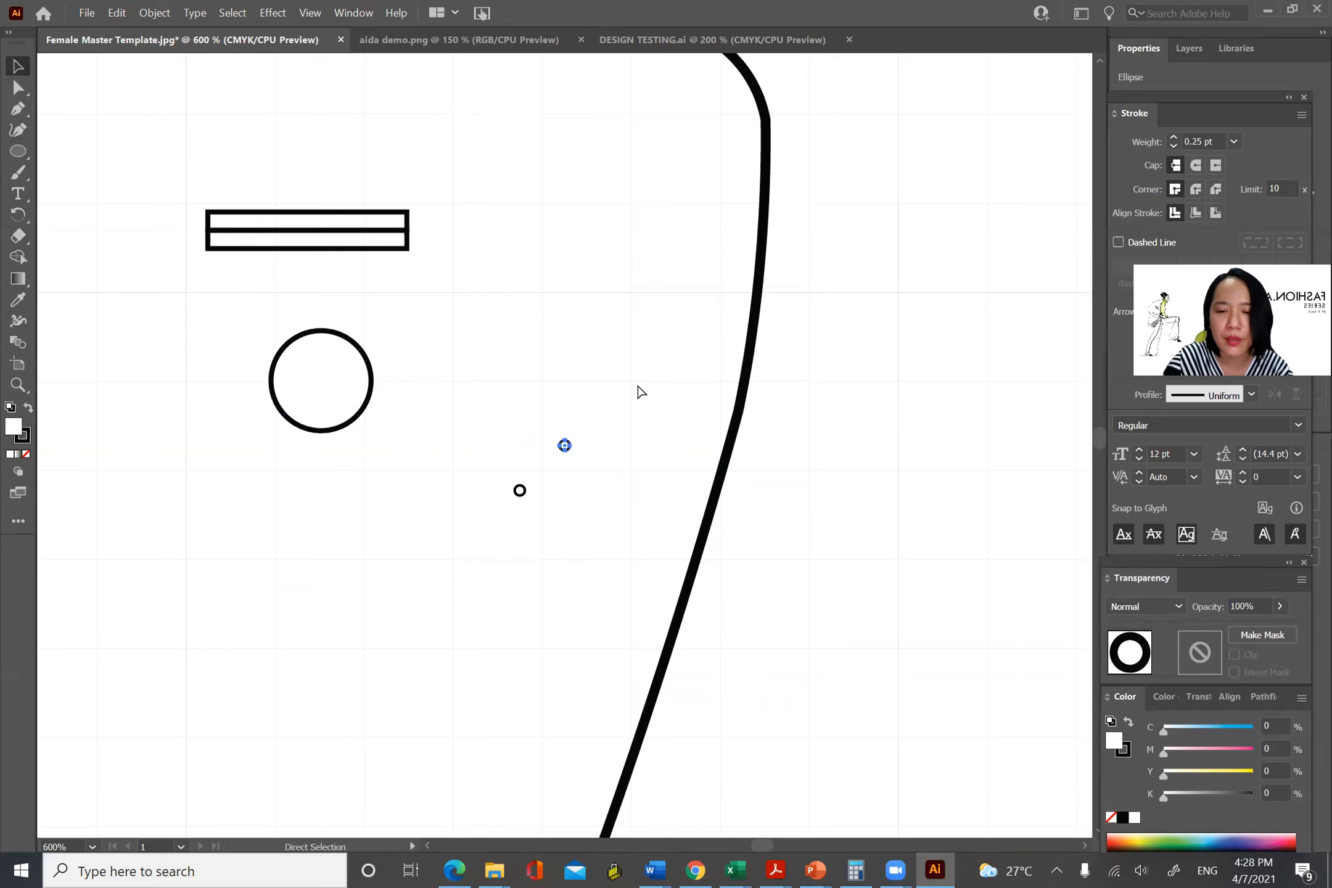
pyautogui.hotkey('ctrl', '=')
pyautogui.hotkey('ctrl', '=')
pyautogui.hotkey('ctrl', '=')
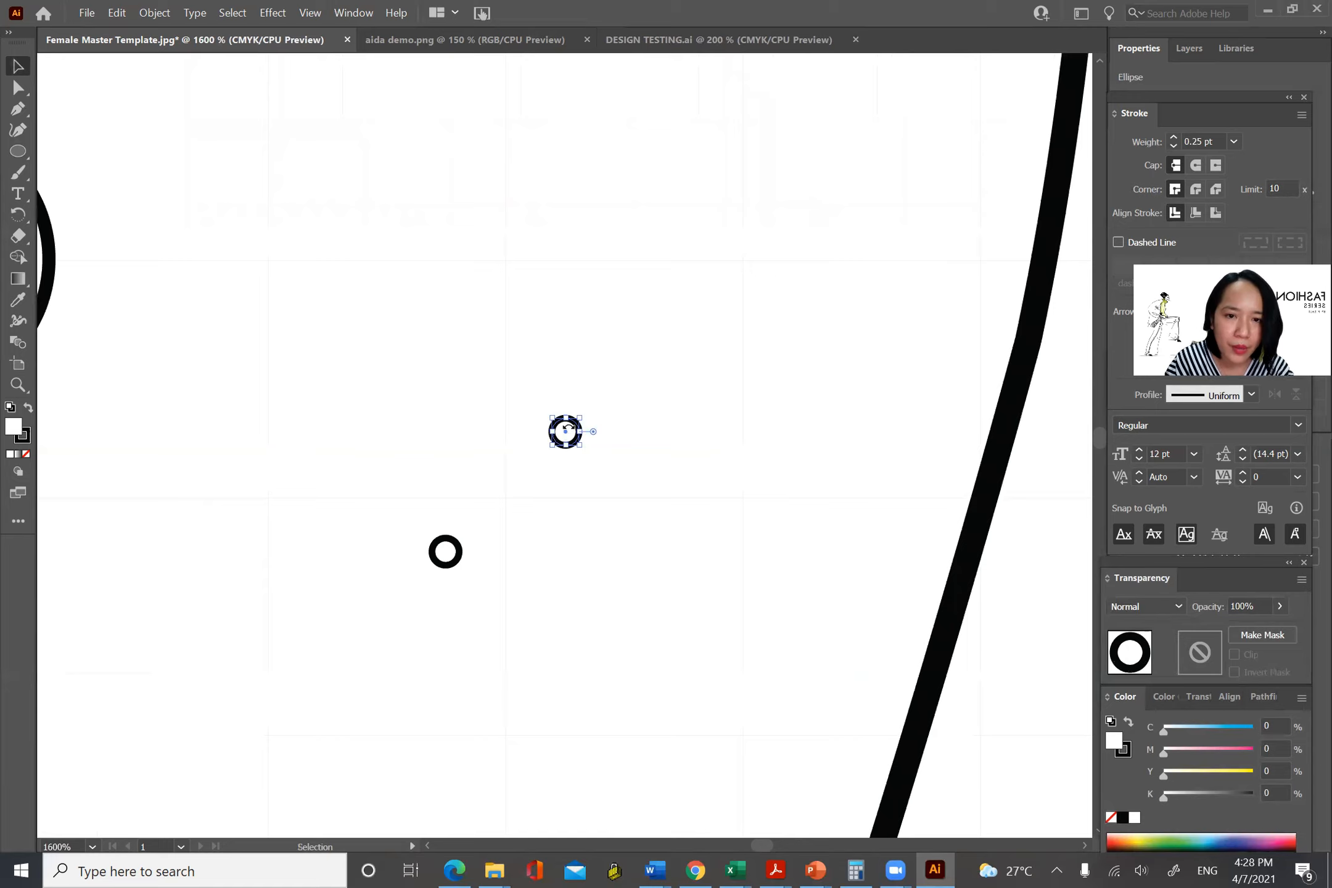
pyautogui.moveTo(566, 433); pyautogui.dragTo(485, 549)
# Group the two tiny circles as a pair.
pyautogui.click(417, 520)
pyautogui.moveTo(417, 520); pyautogui.dragTo(506, 565)
pyautogui.click(1226, 695)
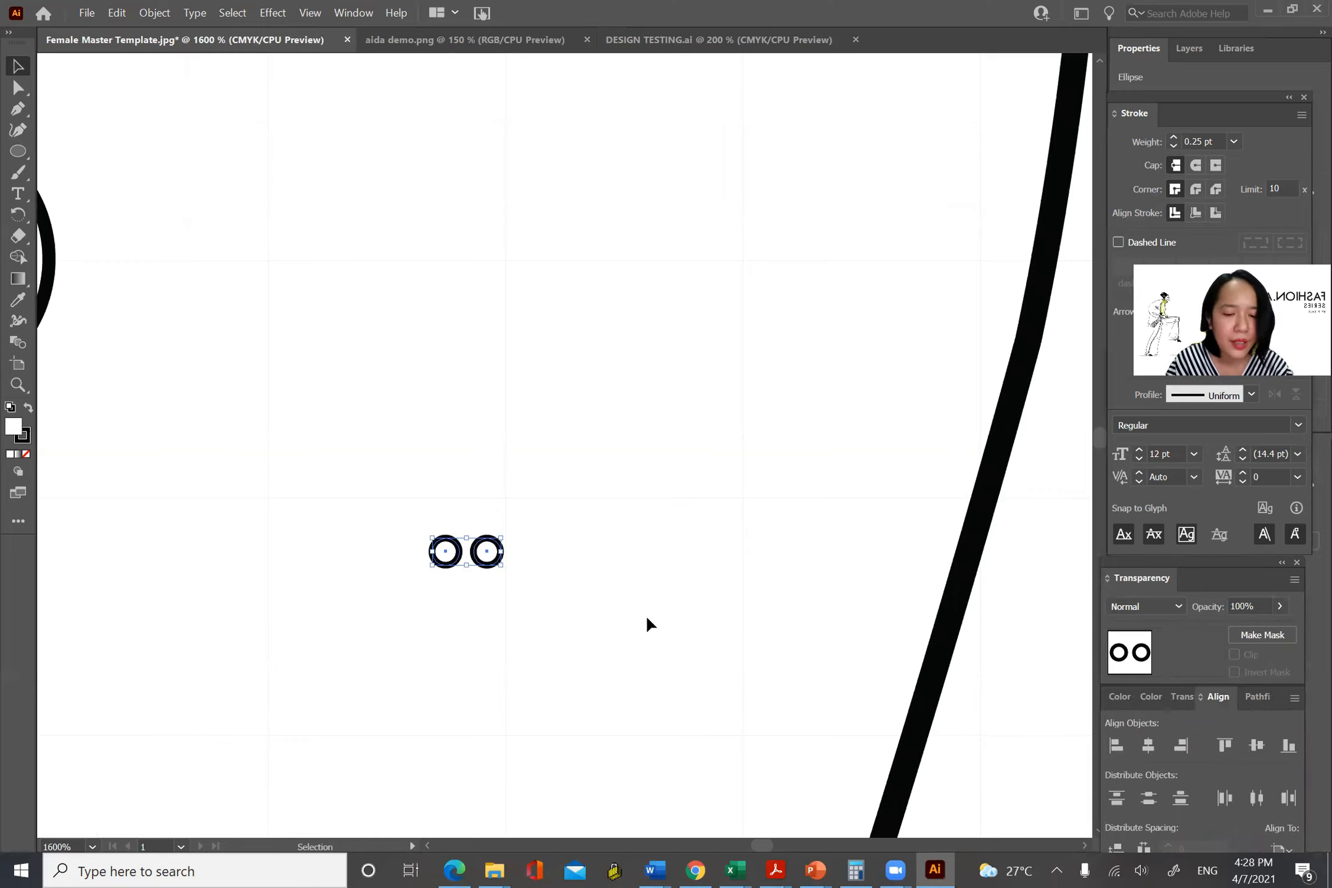
pyautogui.press('a')
pyautogui.hotkey('ctrl', 'g')
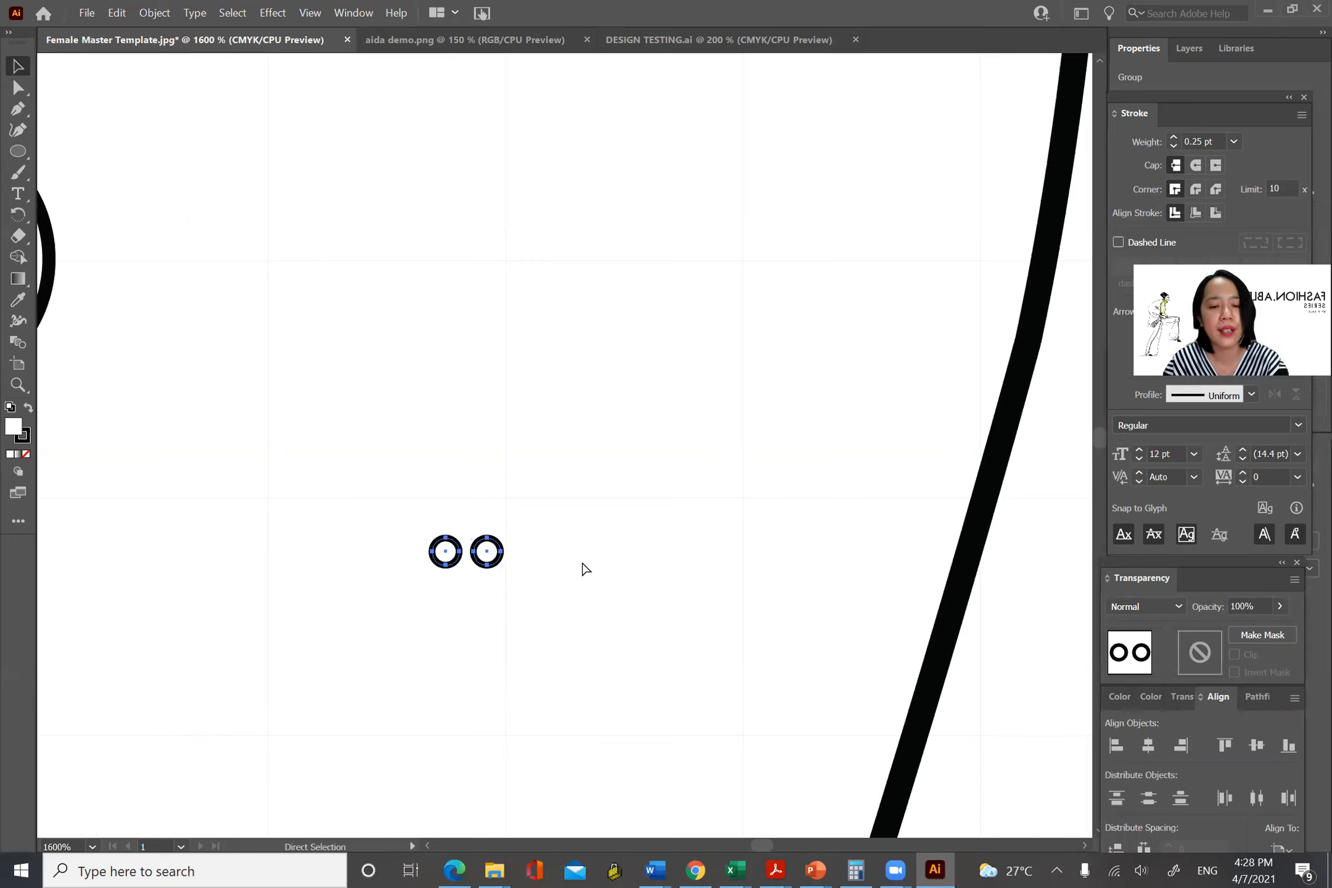
# Duplicate the pair of tiny circles and place the copy directly beneath it, forming a two-by-two set of button holes.
pyautogui.hotkey('ctrl', 'v')
pyautogui.press('v')
pyautogui.moveTo(586, 453); pyautogui.dragTo(483, 592)
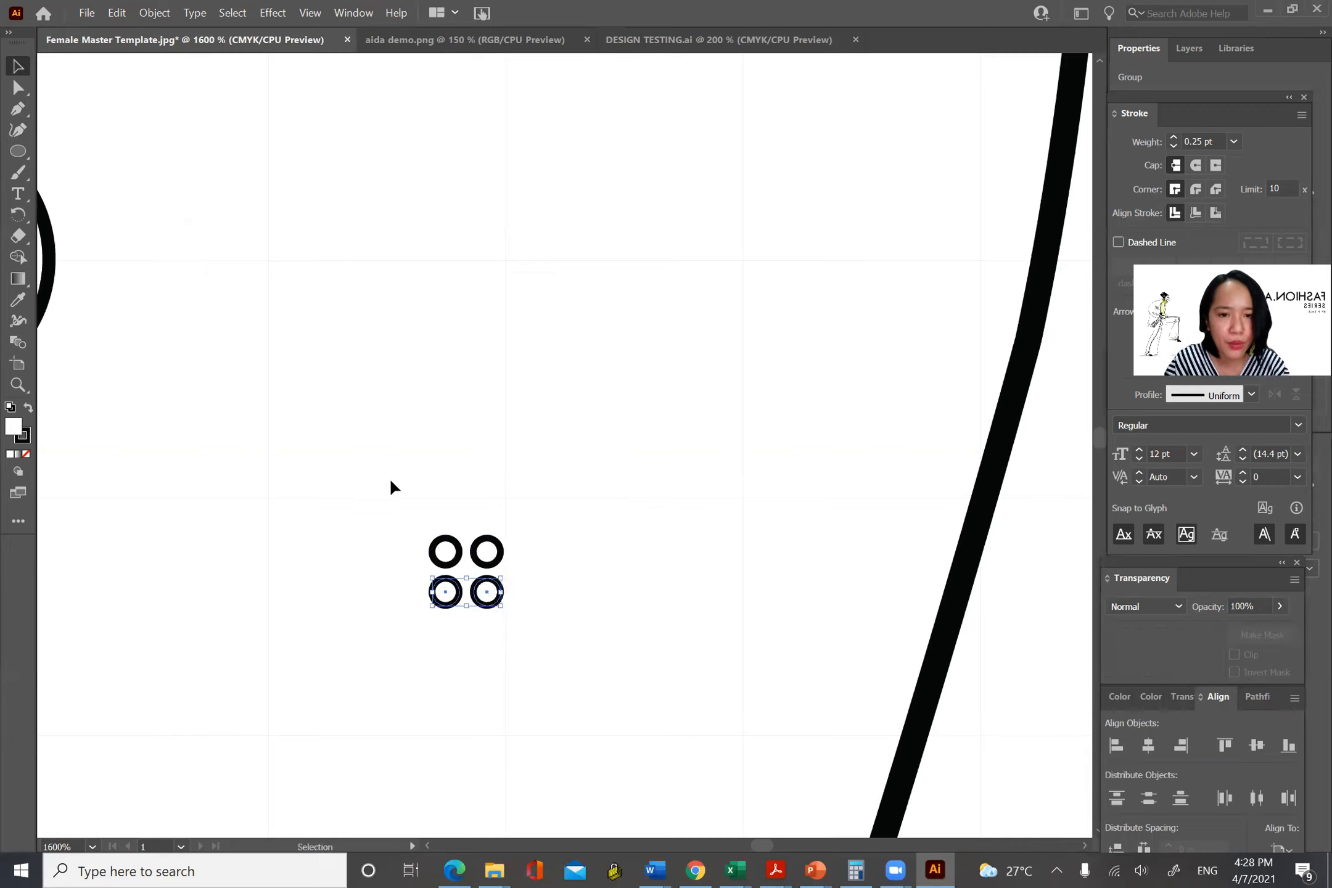
pyautogui.click(535, 621)
# Group the four tiny circles and move them into the middle of the large circle.
pyautogui.moveTo(419, 525); pyautogui.dragTo(507, 614)
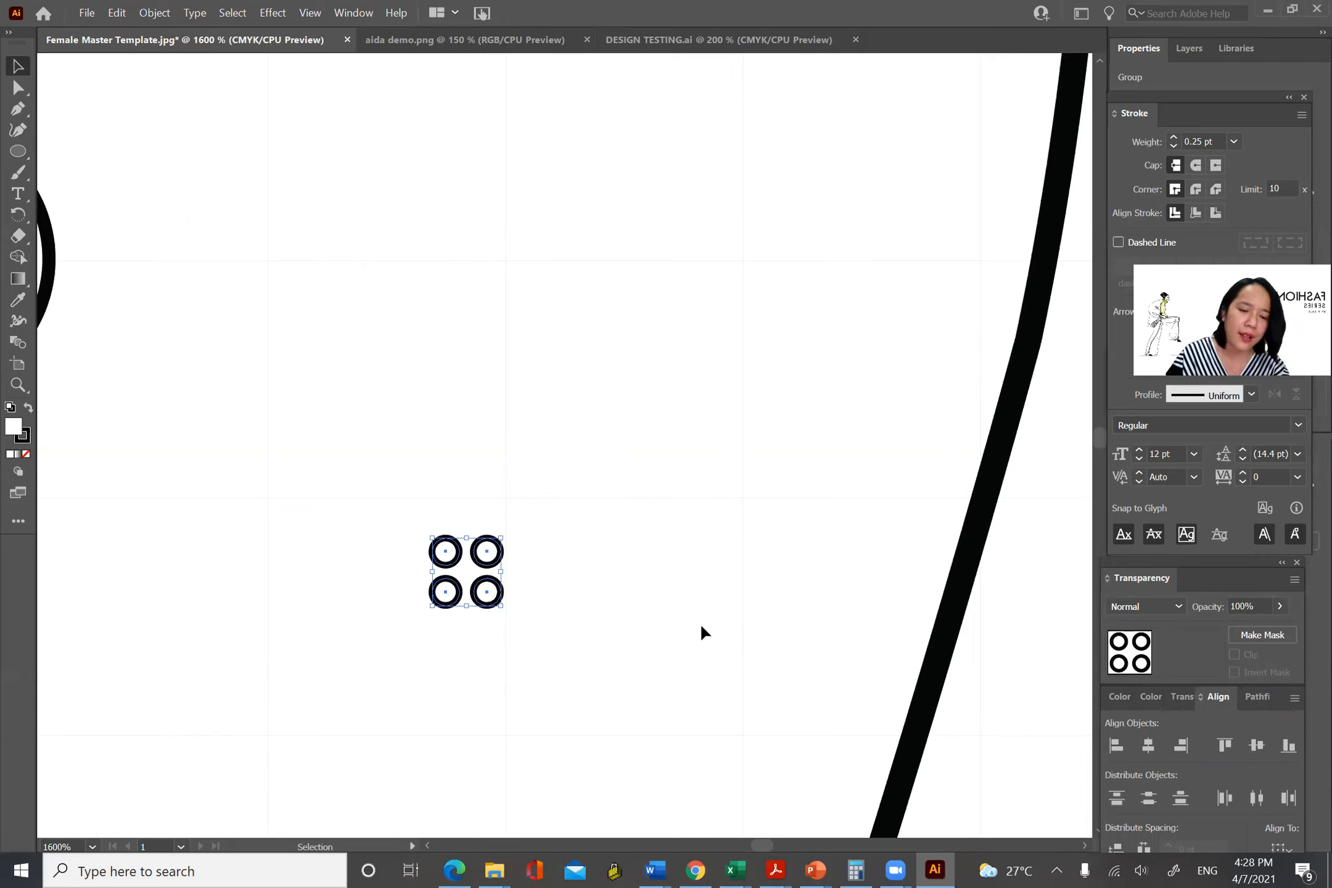
pyautogui.moveTo(425, 529); pyautogui.dragTo(909, 591)
pyautogui.moveTo(822, 599); pyautogui.dragTo(275, 285)
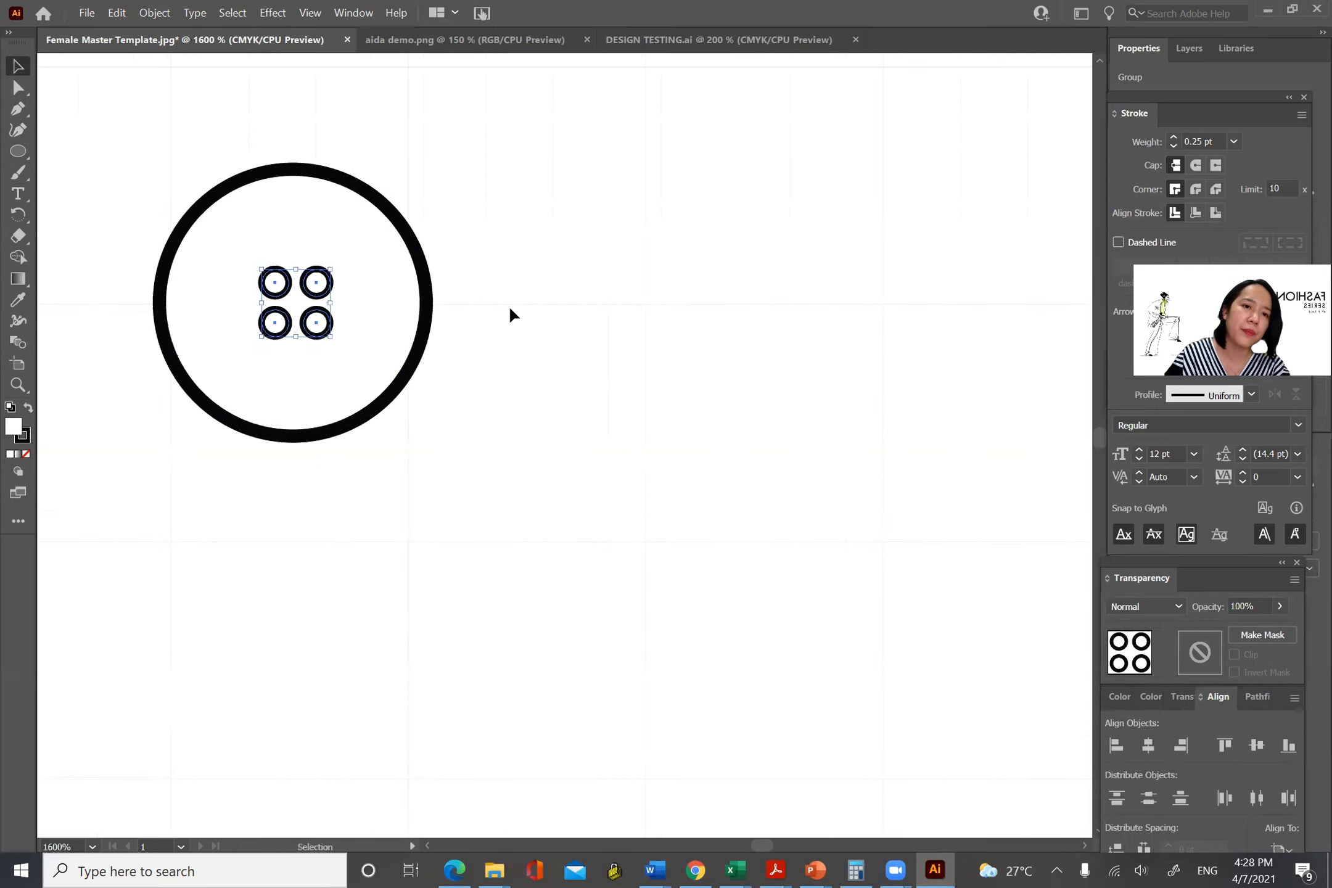
# Align the four holes and the large circle by their horizontal and vertical centers, and group them as one button.
pyautogui.moveTo(223, 100); pyautogui.dragTo(325, 345)
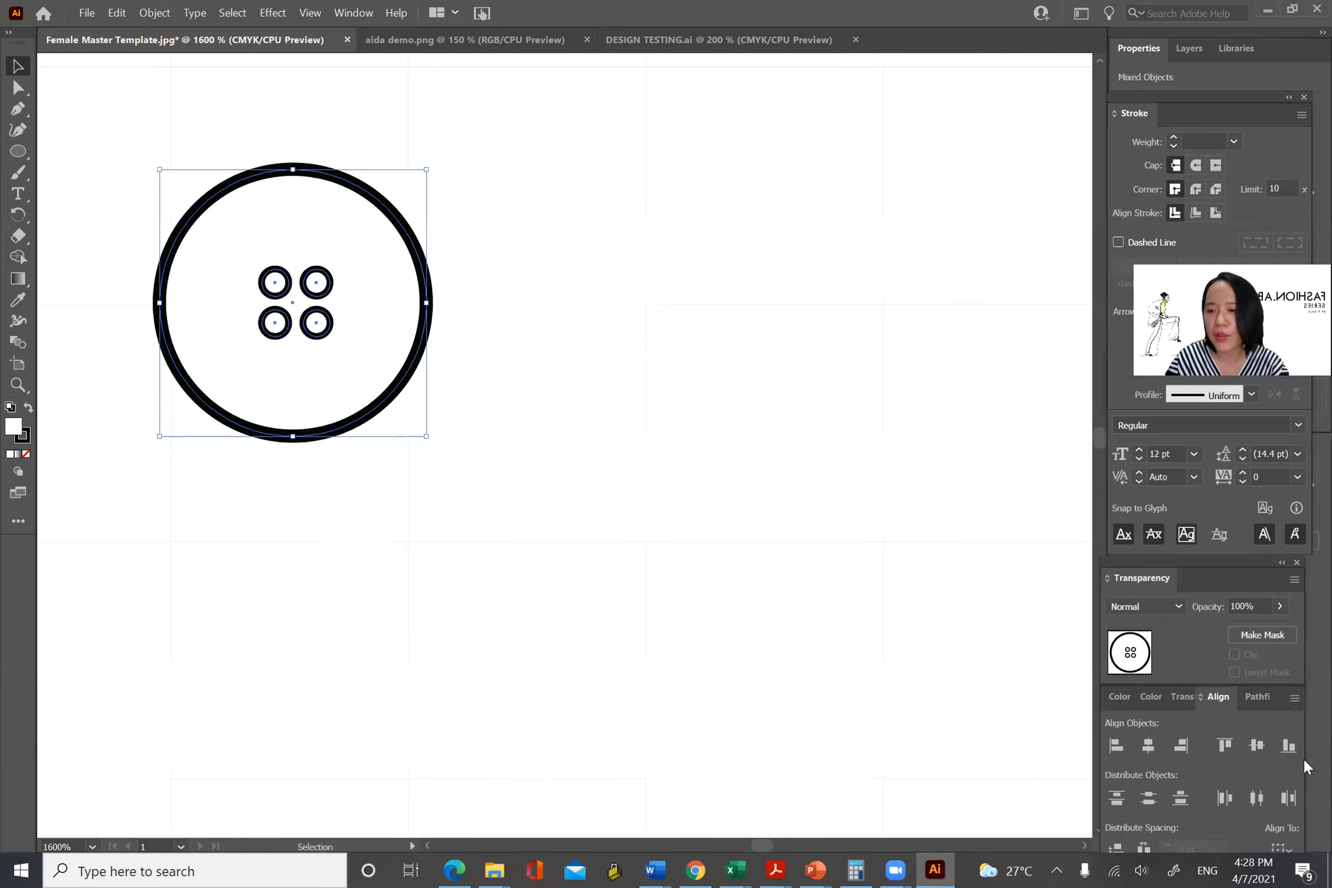
pyautogui.click(1152, 745)
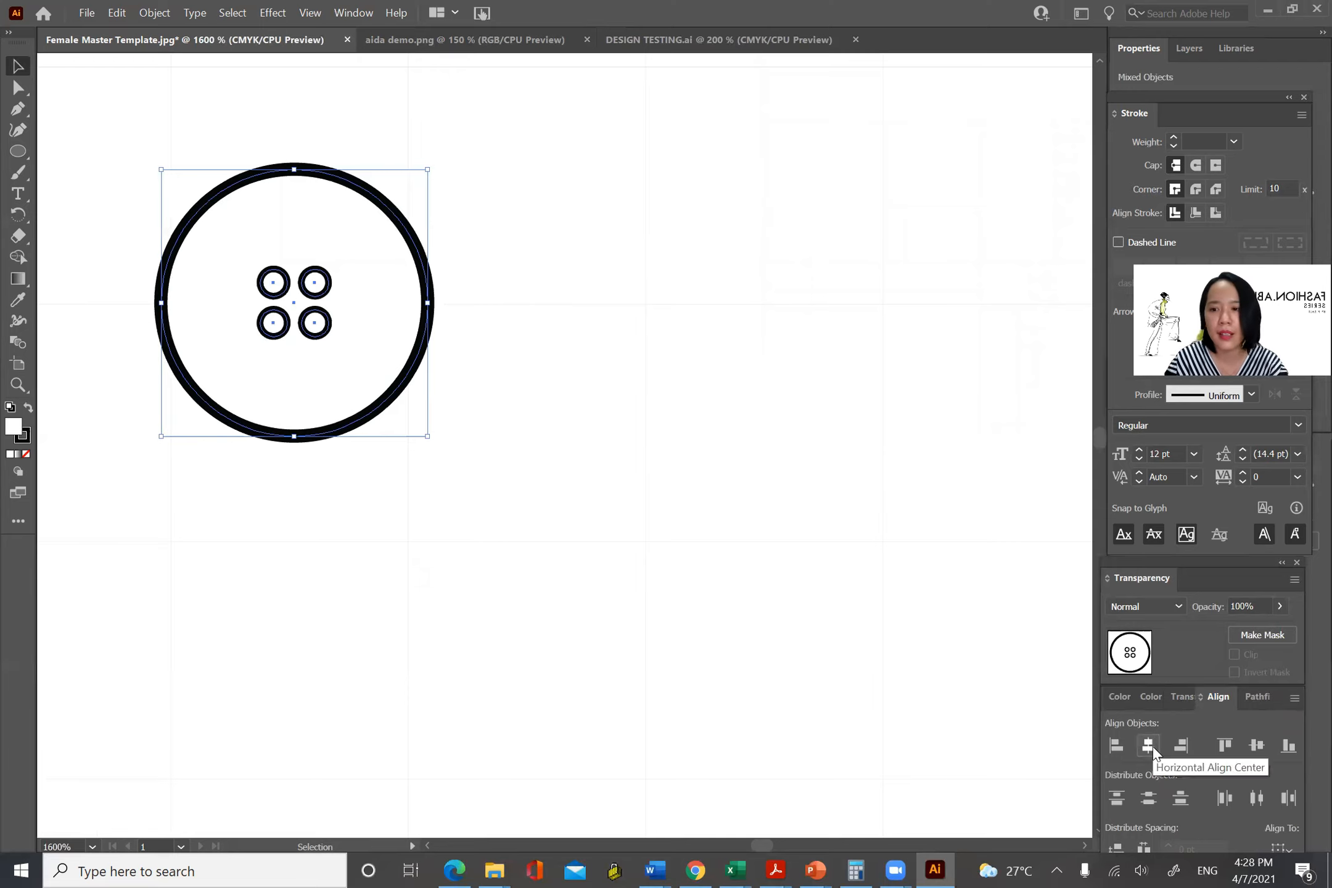
pyautogui.click(1258, 747)
pyautogui.hotkey('ctrl', 'g')
pyautogui.scroll(-2, 858, 608)
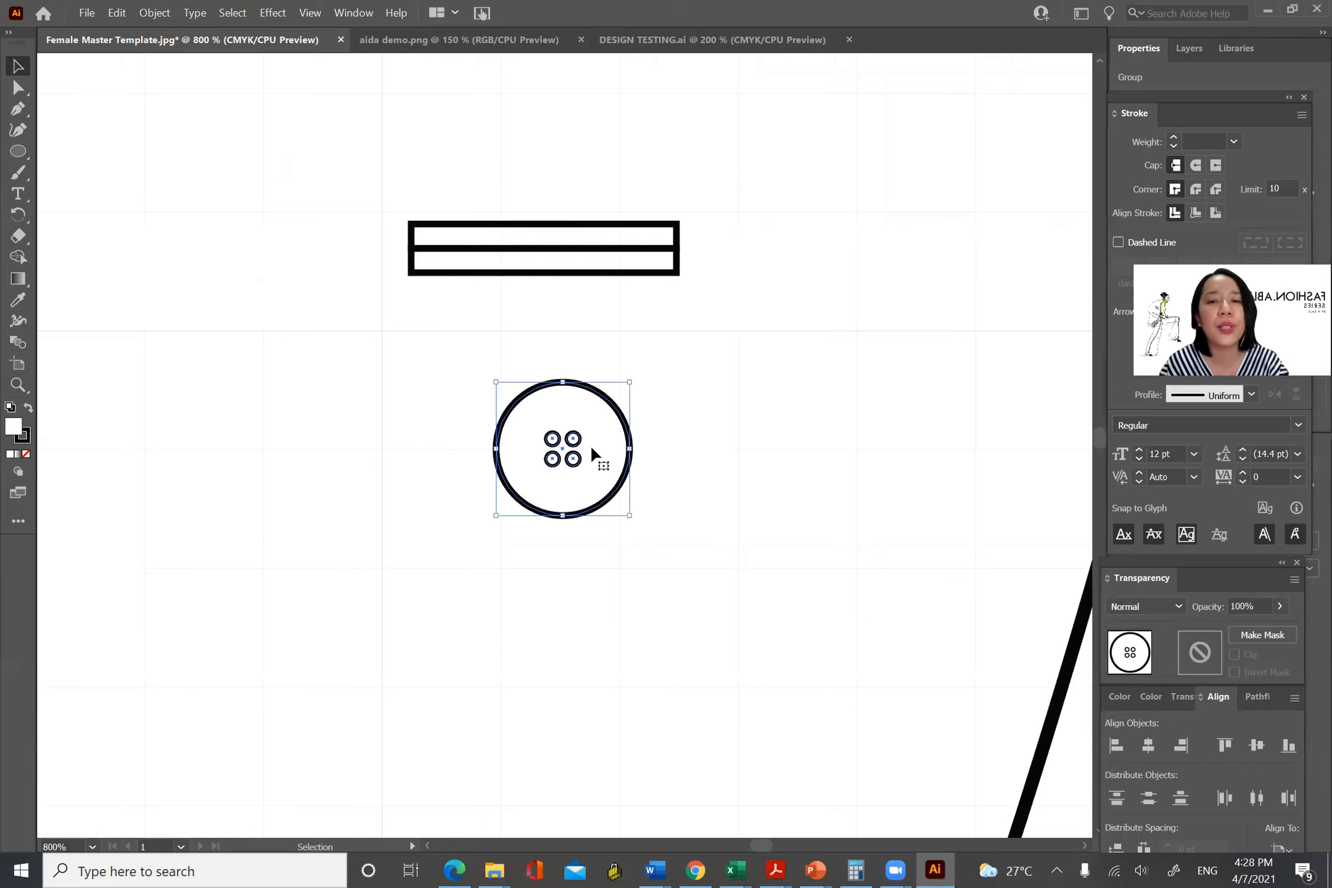
# Move the button over one end of the stacked rectangles, vertically centered on their shared edge.
pyautogui.moveTo(563, 453); pyautogui.dragTo(608, 253)
pyautogui.click(699, 331)
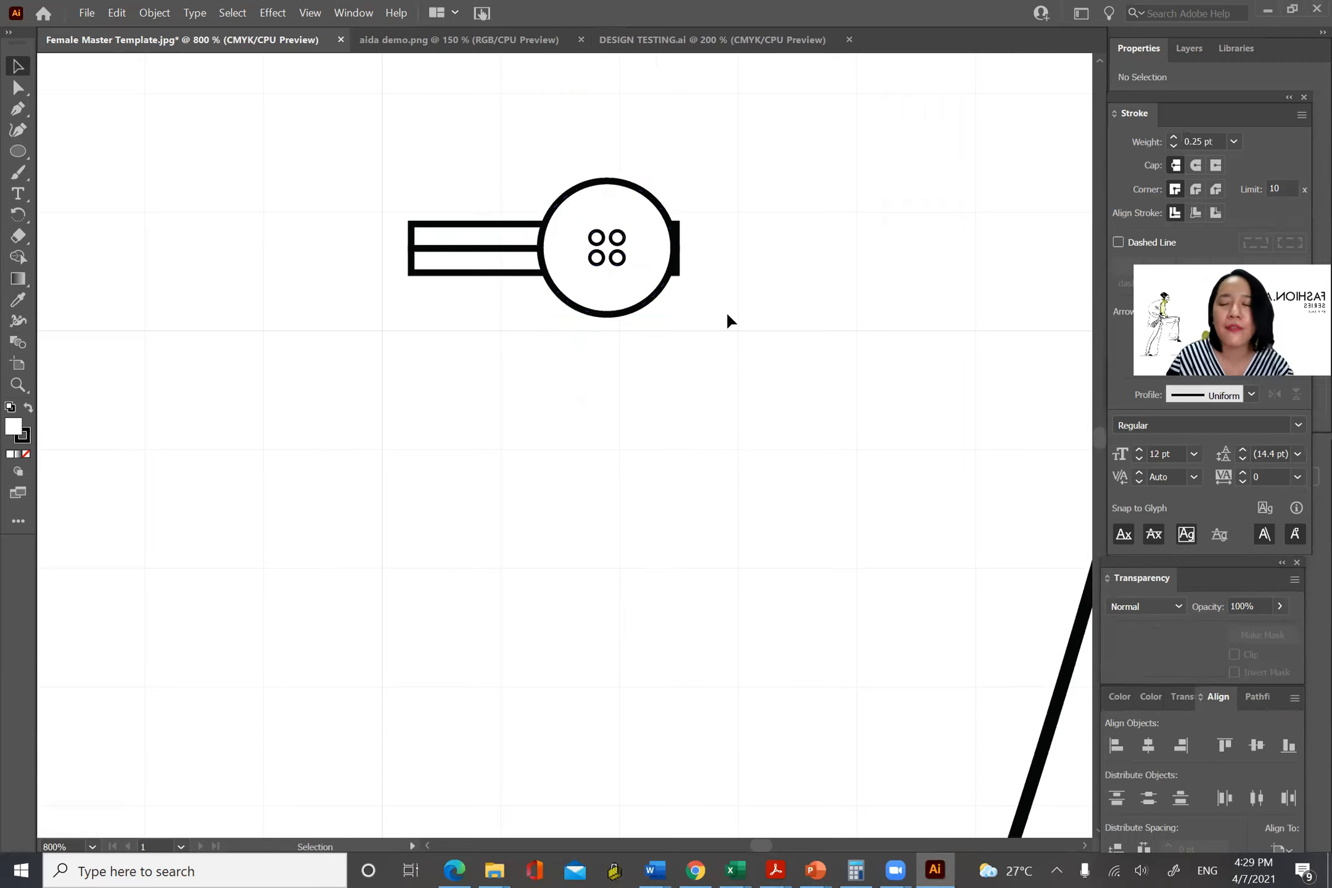
# Try rotating the two stacked rectangles 90° and placing them as a vertical buttonhole behind the button.
pyautogui.moveTo(363, 183); pyautogui.dragTo(511, 356)
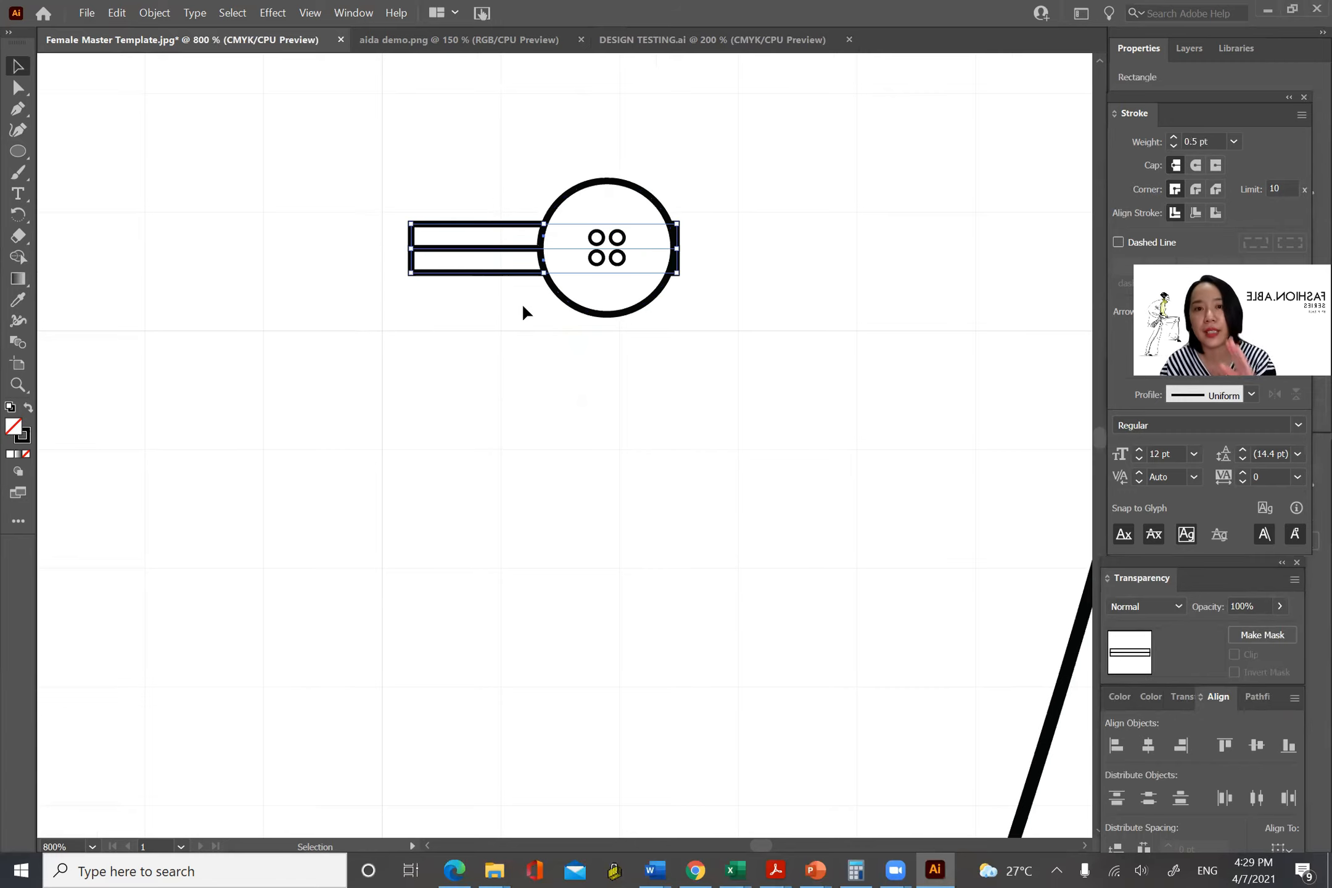
pyautogui.click(167, 16)
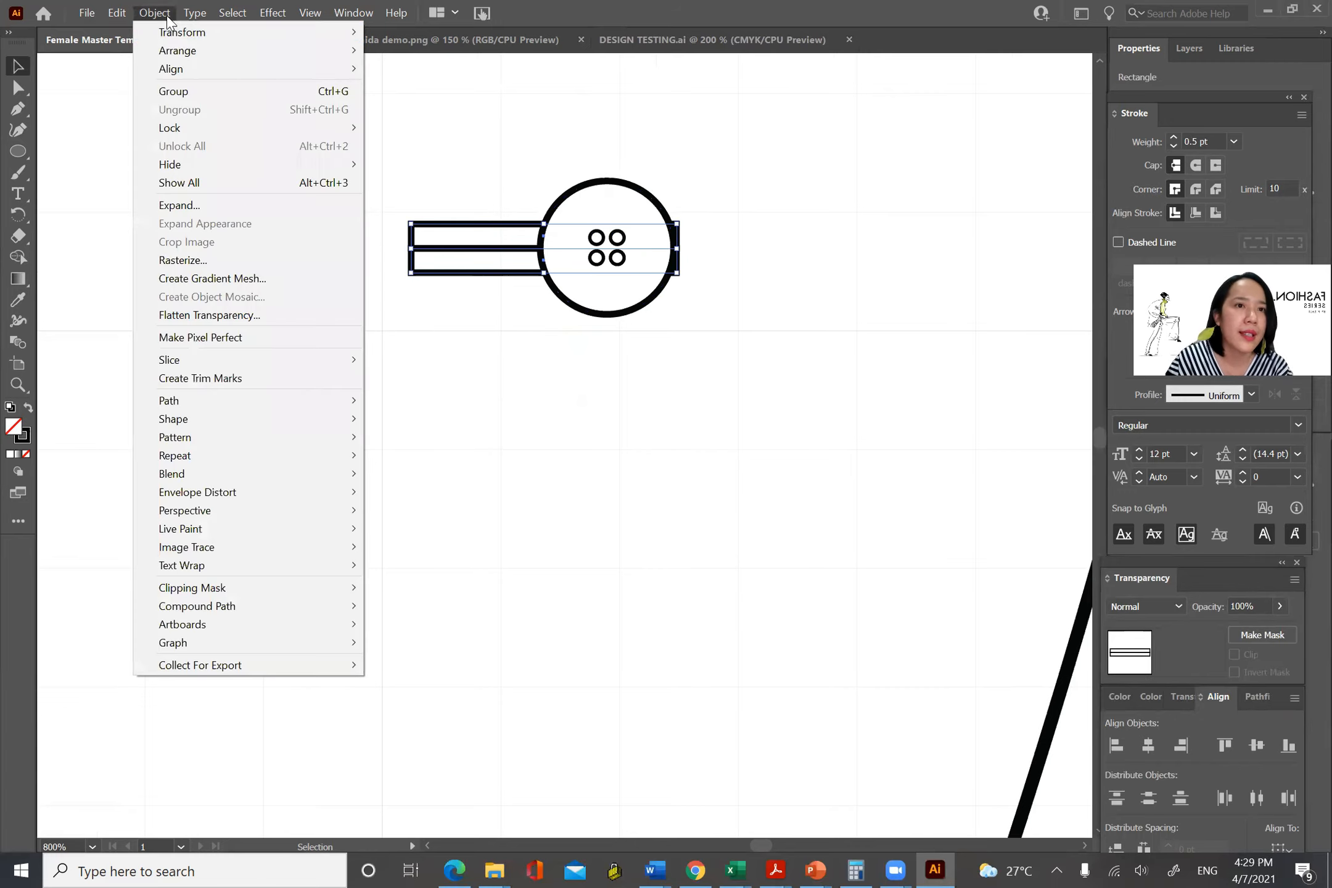
pyautogui.moveTo(321, 32)
pyautogui.click(408, 72)
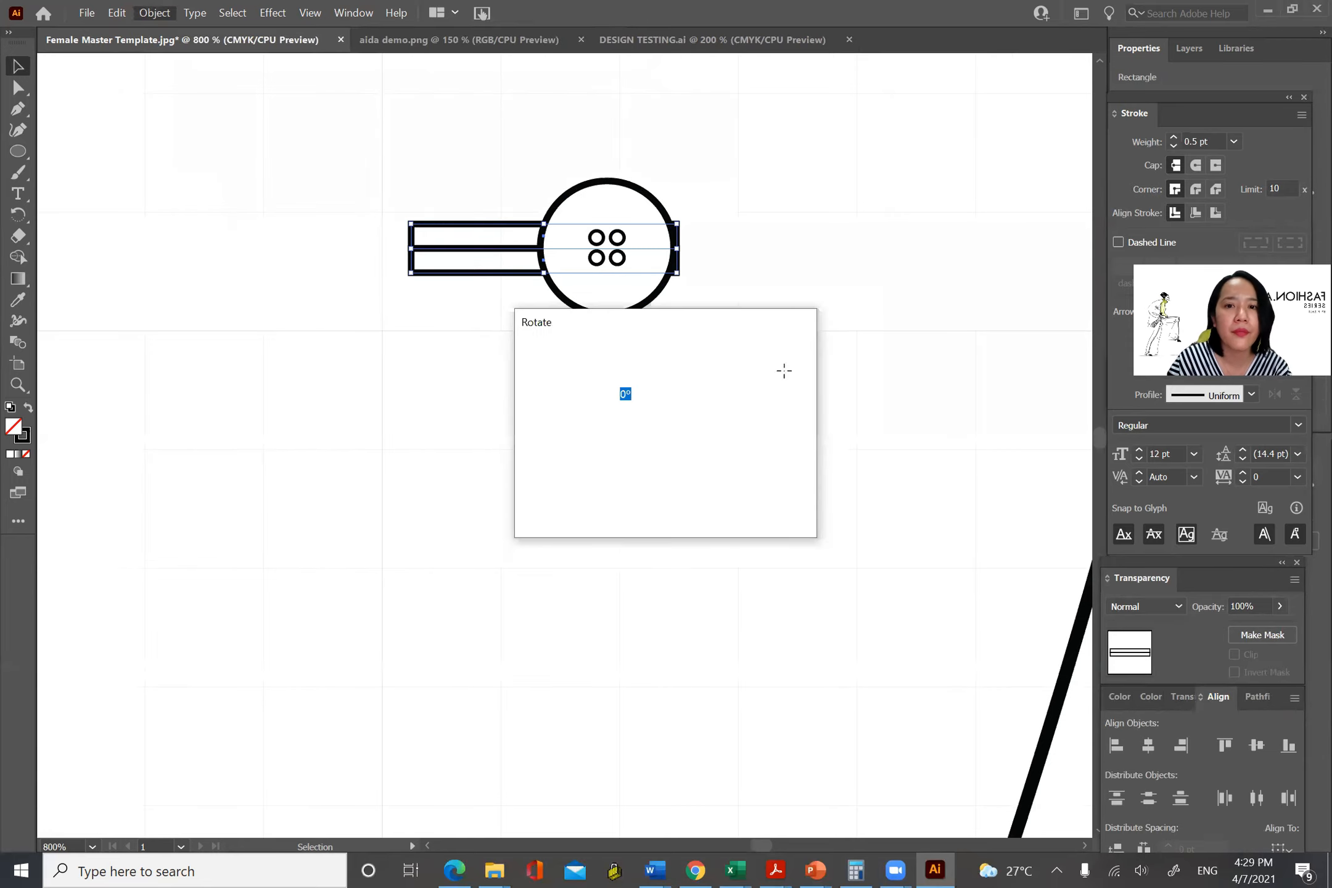
pyautogui.write('90')
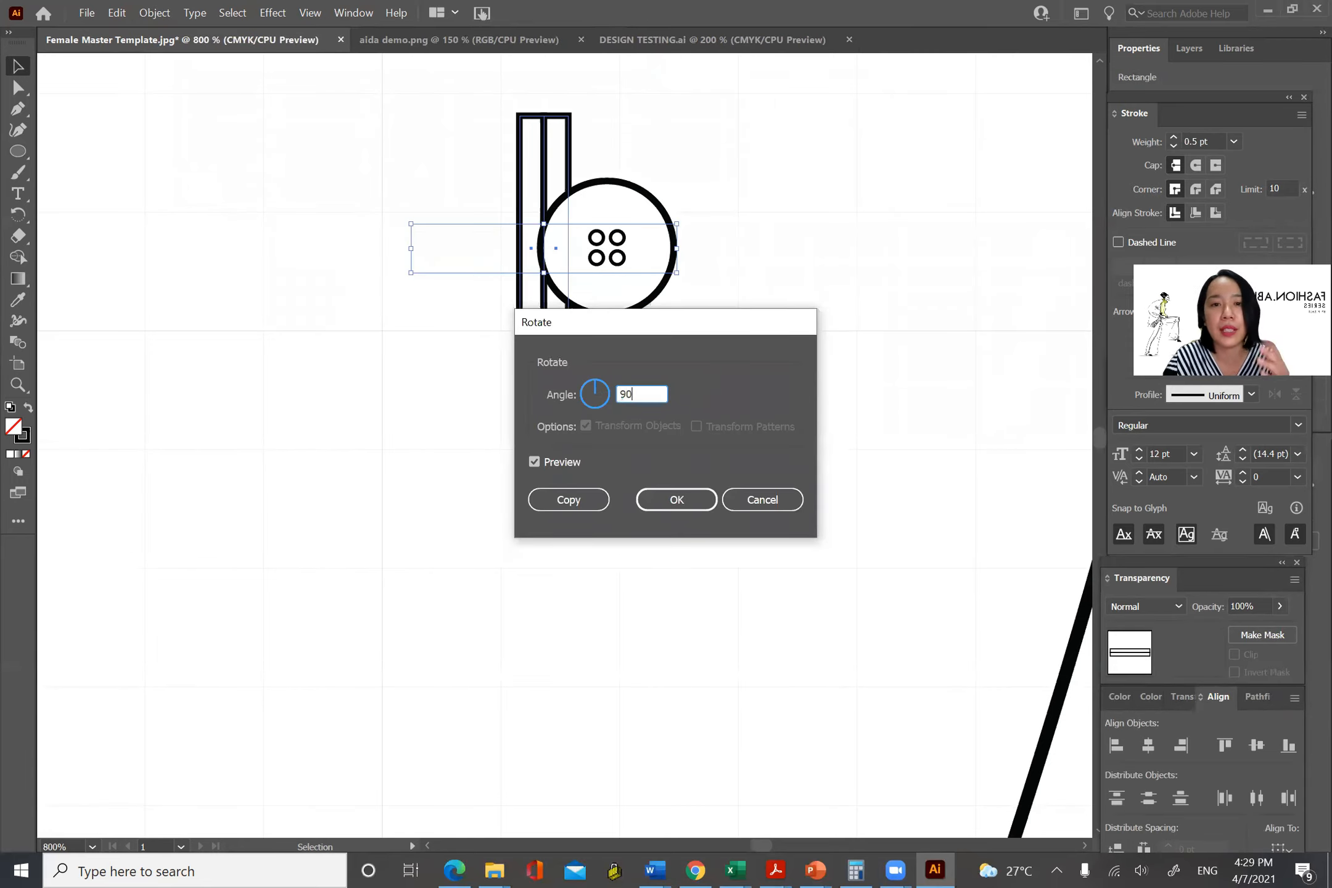
pyautogui.press('Return')
pyautogui.moveTo(551, 142); pyautogui.dragTo(599, 143)
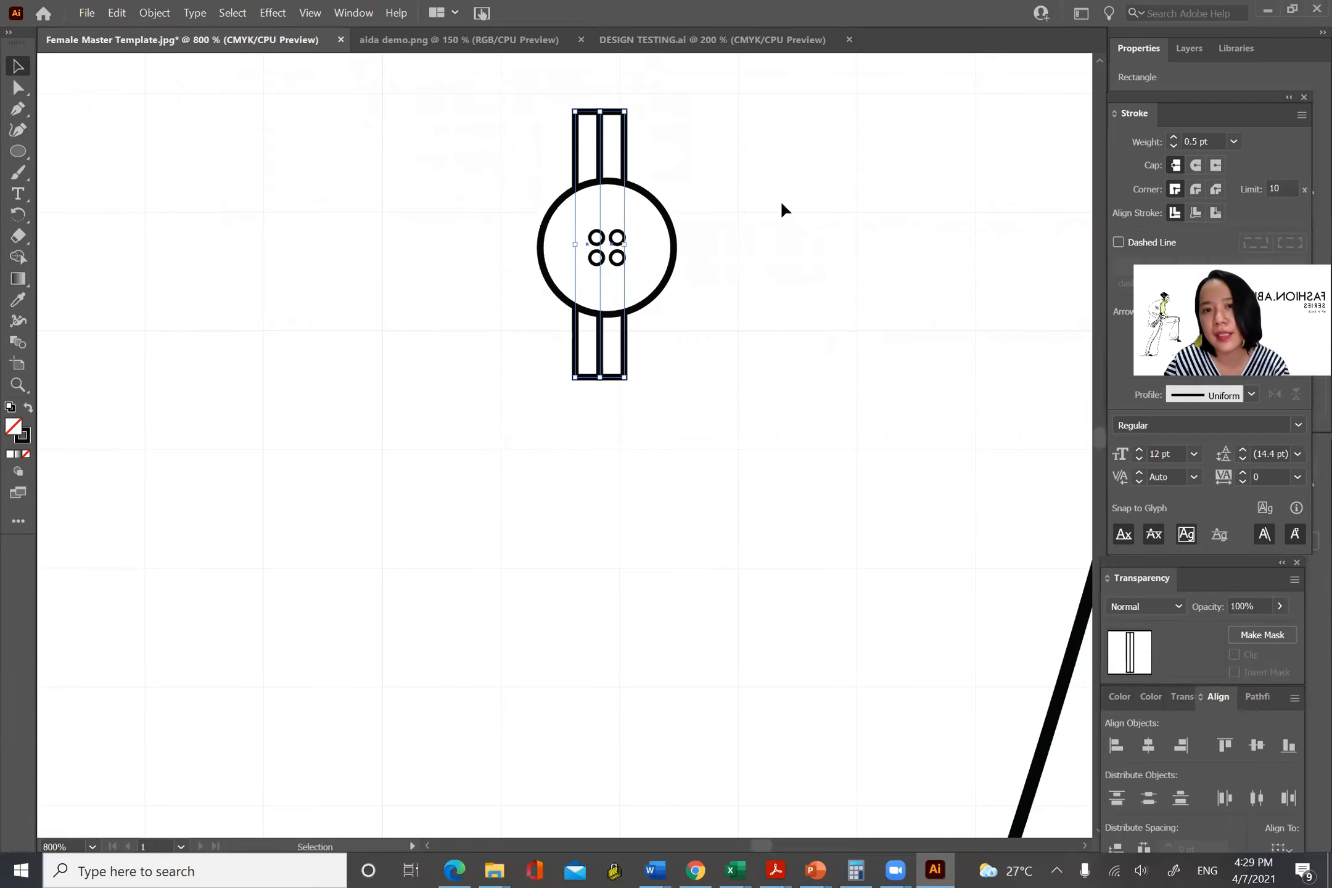
pyautogui.hotkey('ctrl', 'z')
pyautogui.hotkey('ctrl', 'z')
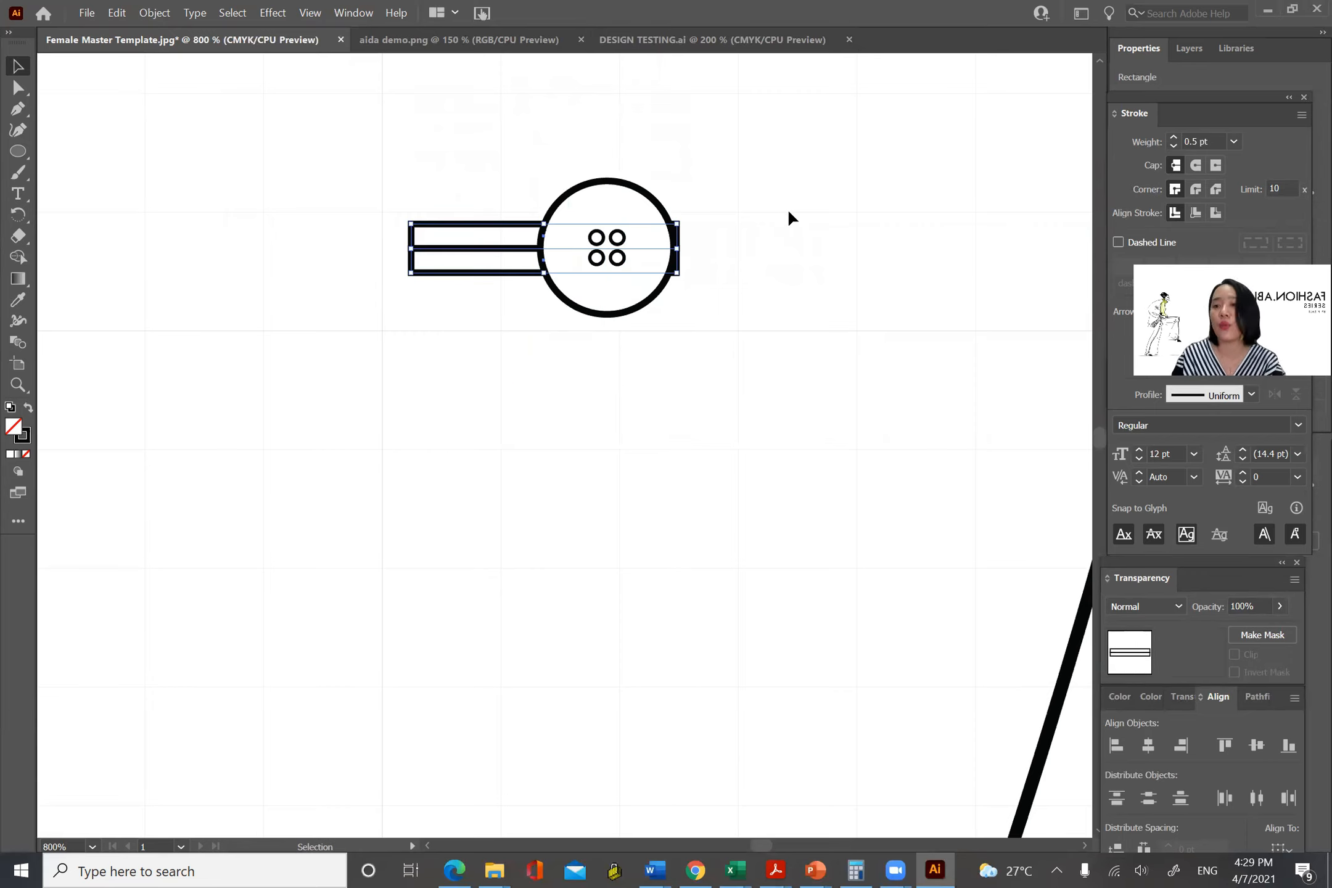
# Shorten the two buttonhole rectangles from their free end so only a short piece extends beyond the button.
pyautogui.press('a')
pyautogui.hotkey('ctrl', '-')
pyautogui.hotkey('ctrl', '-')
pyautogui.hotkey('ctrl', '-')
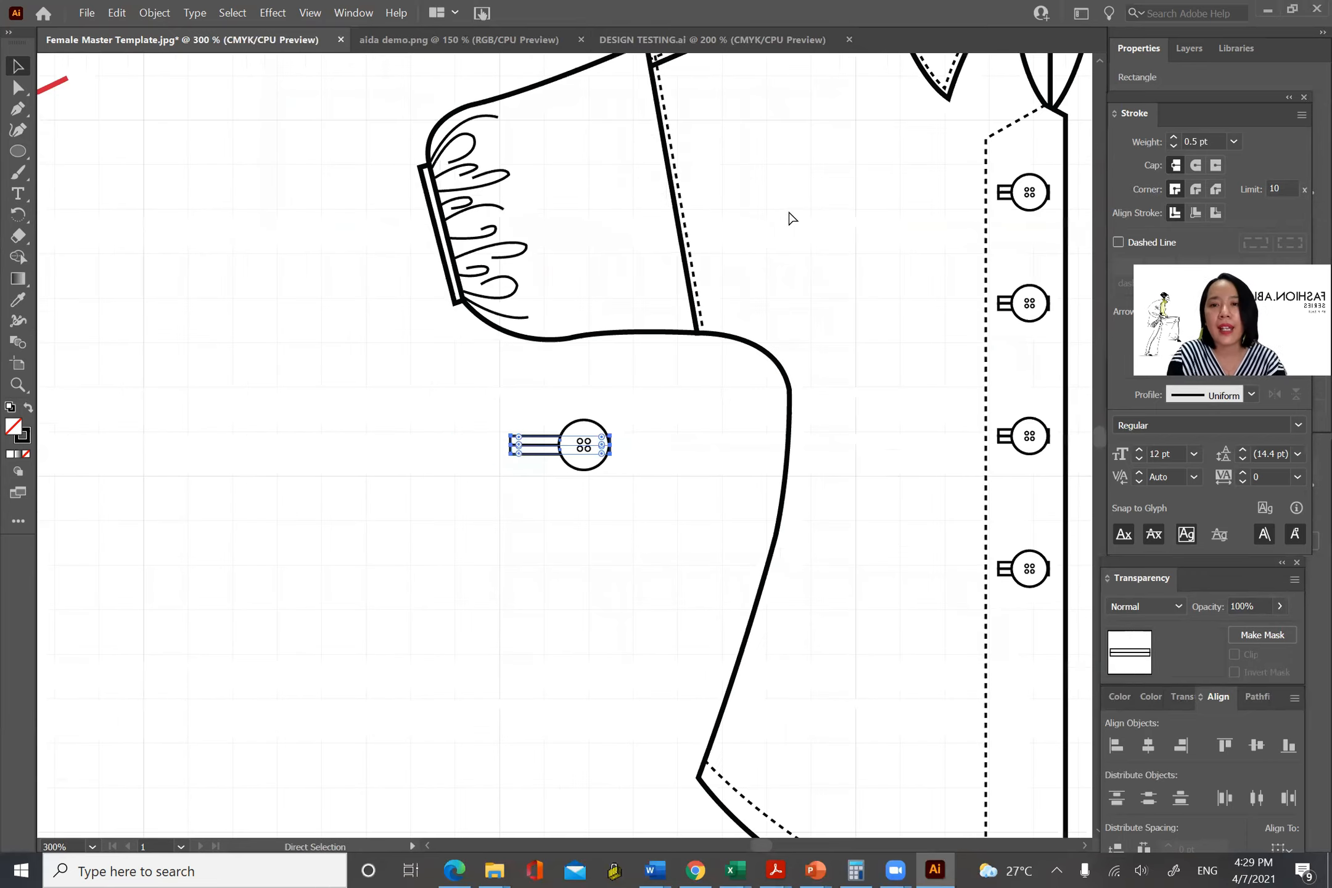
pyautogui.press('v')
pyautogui.hotkey('ctrl', '-')
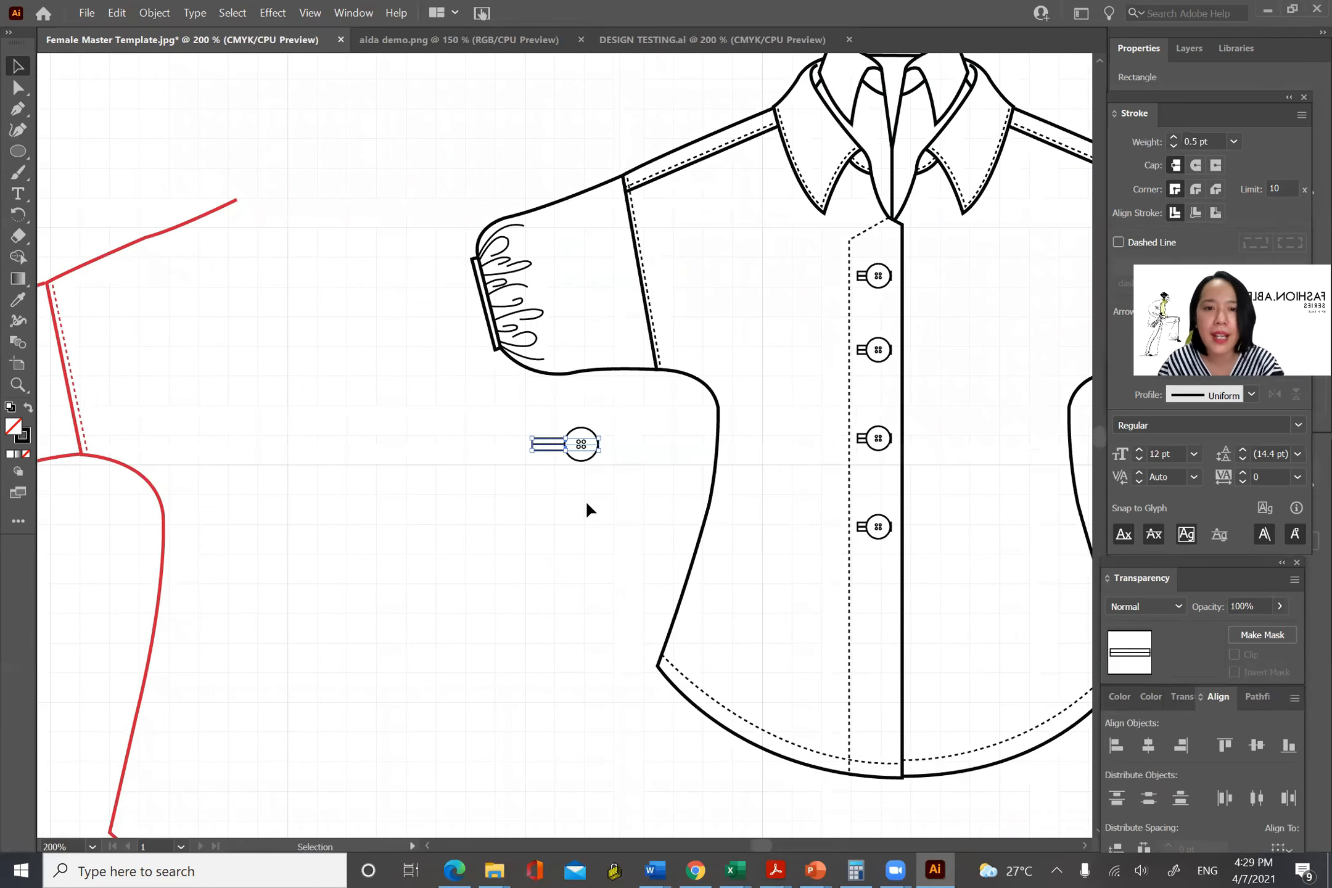
pyautogui.moveTo(496, 417); pyautogui.dragTo(590, 460)
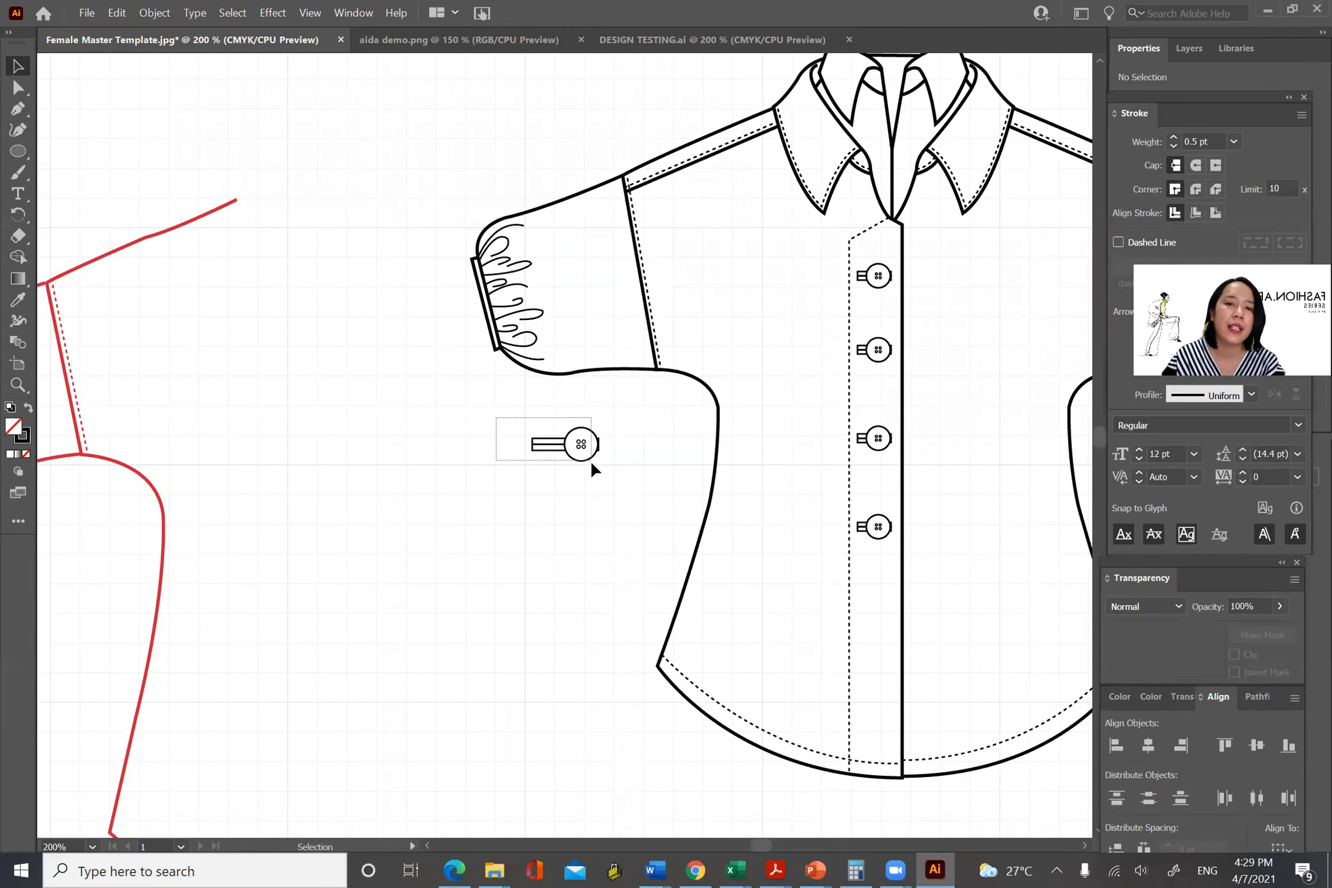
pyautogui.click(552, 449)
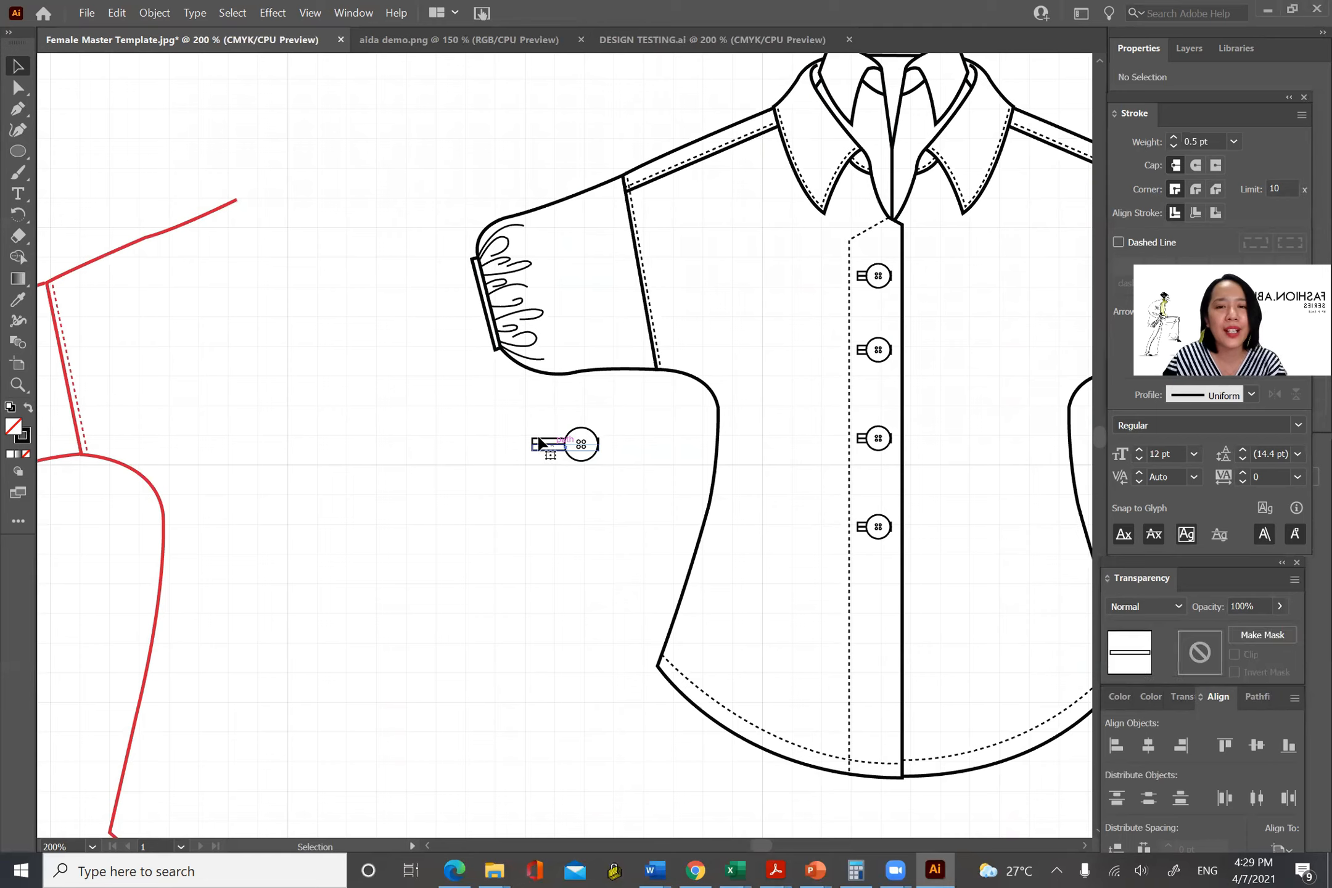
pyautogui.moveTo(535, 444); pyautogui.dragTo(552, 444)
pyautogui.click(565, 501)
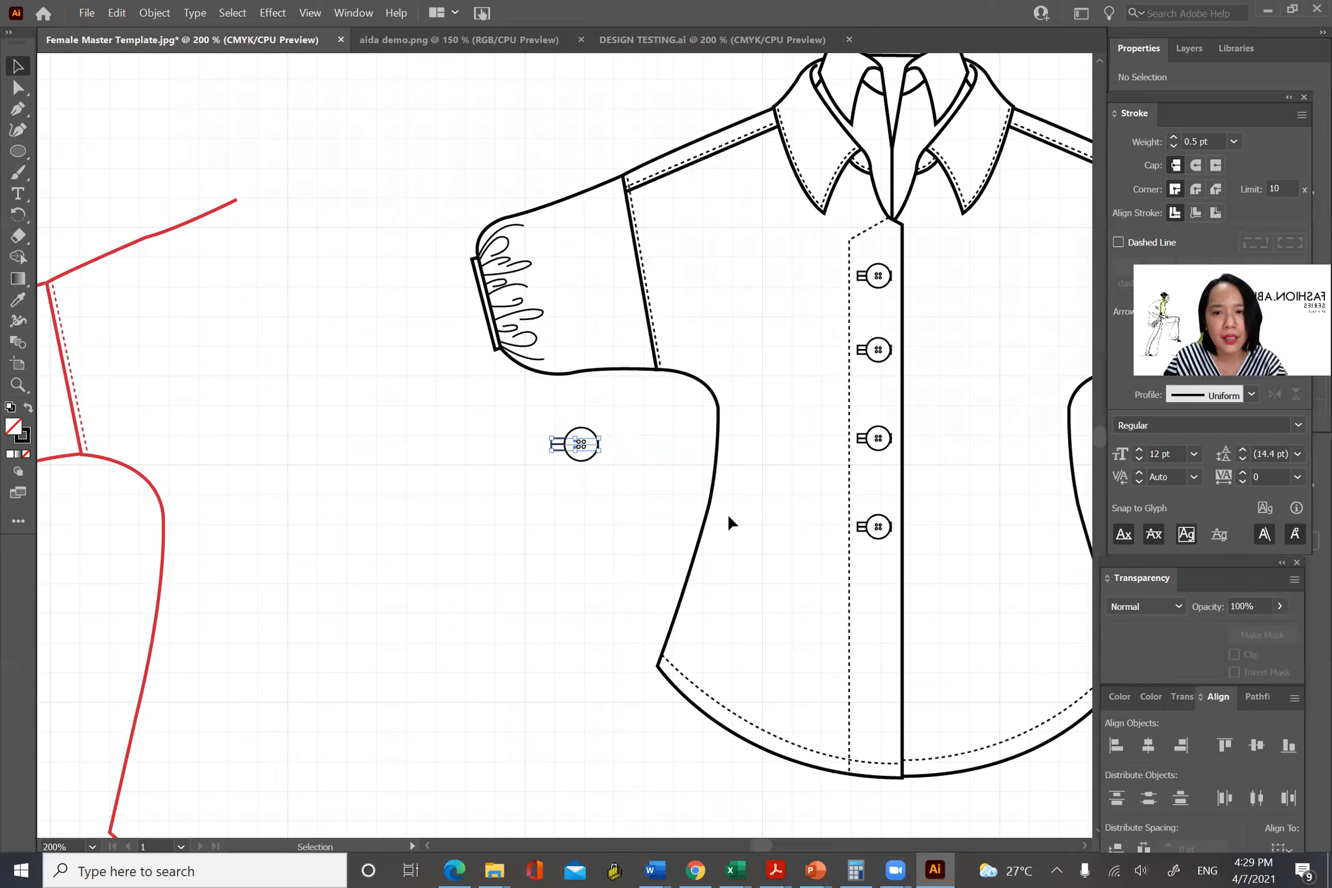
# Move the button with its buttonhole to the blank area beside the red half-blouse, and delete it.
pyautogui.moveTo(515, 406); pyautogui.dragTo(254, 389)
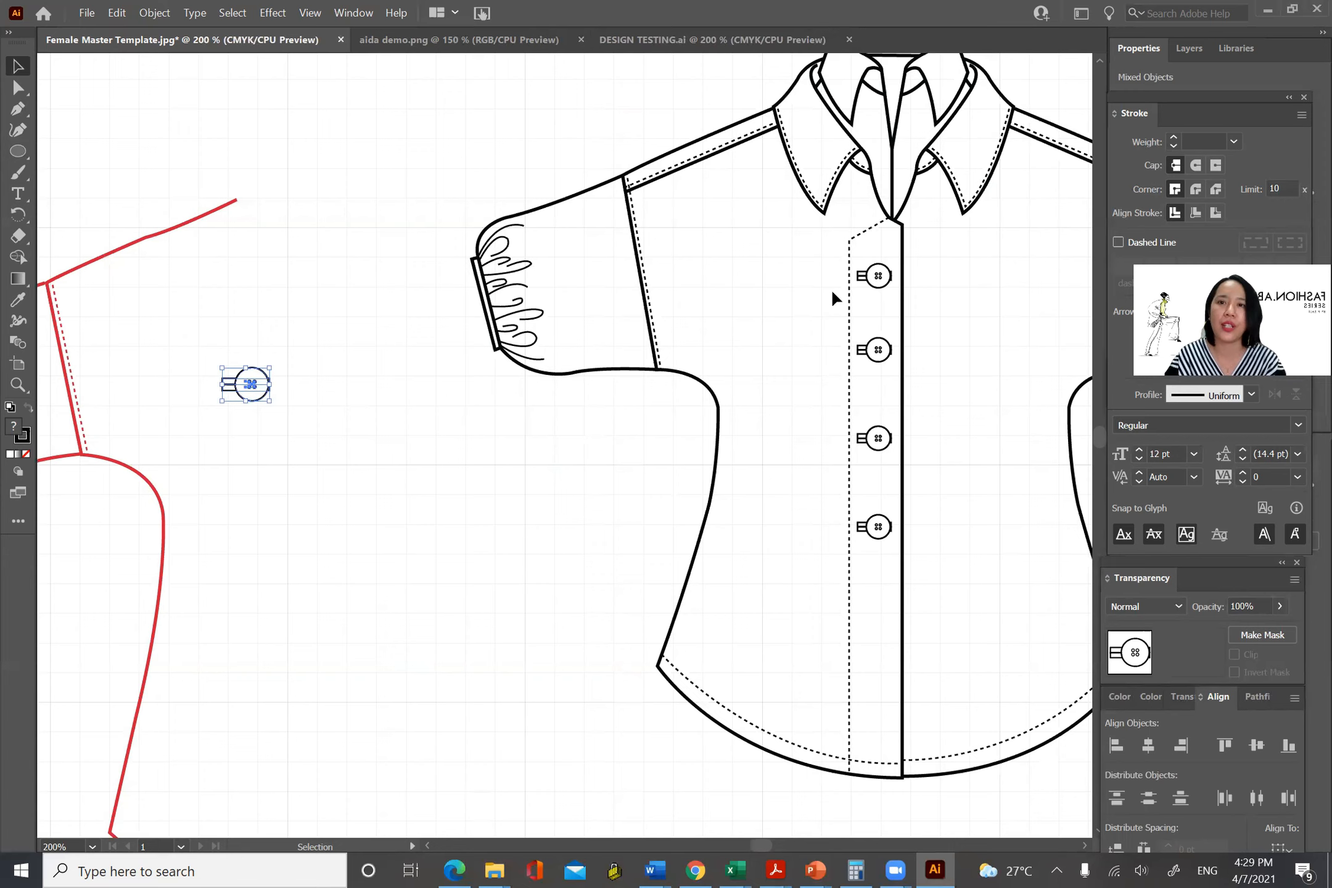
pyautogui.moveTo(665, 460); pyautogui.dragTo(566, 323)
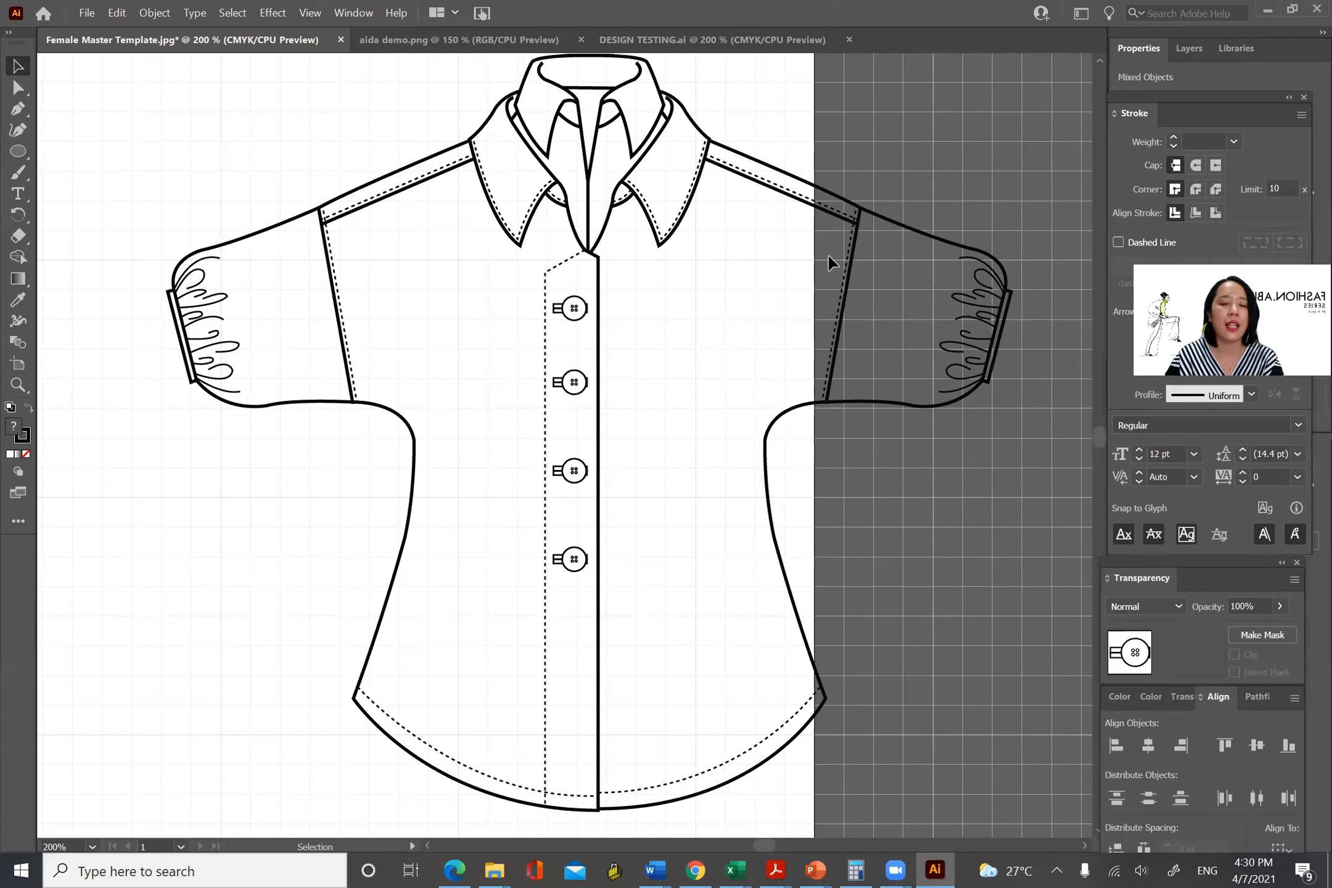
pyautogui.hotkey('ctrl', '1')
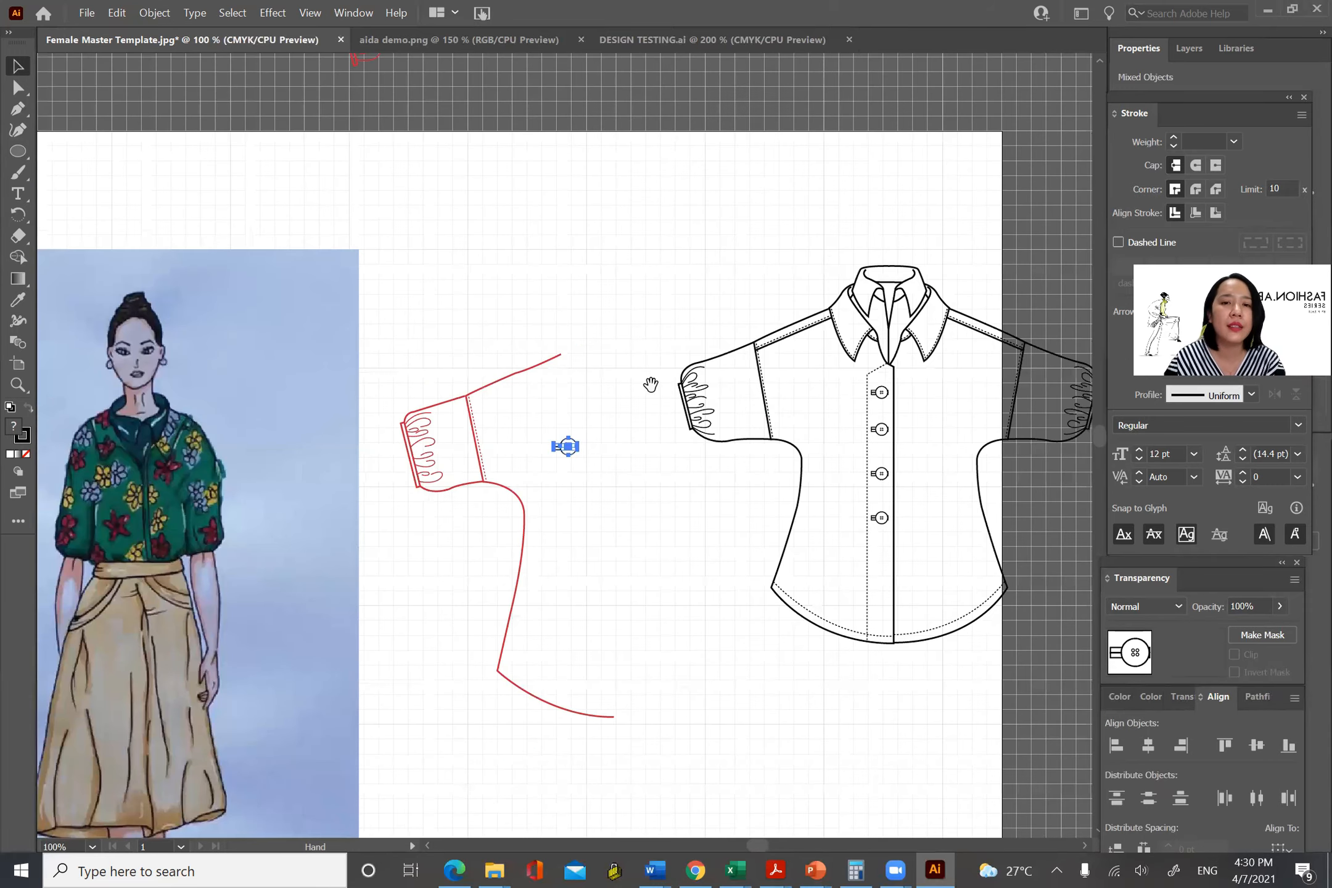
pyautogui.moveTo(651, 381); pyautogui.dragTo(640, 247)
pyautogui.click(638, 244)
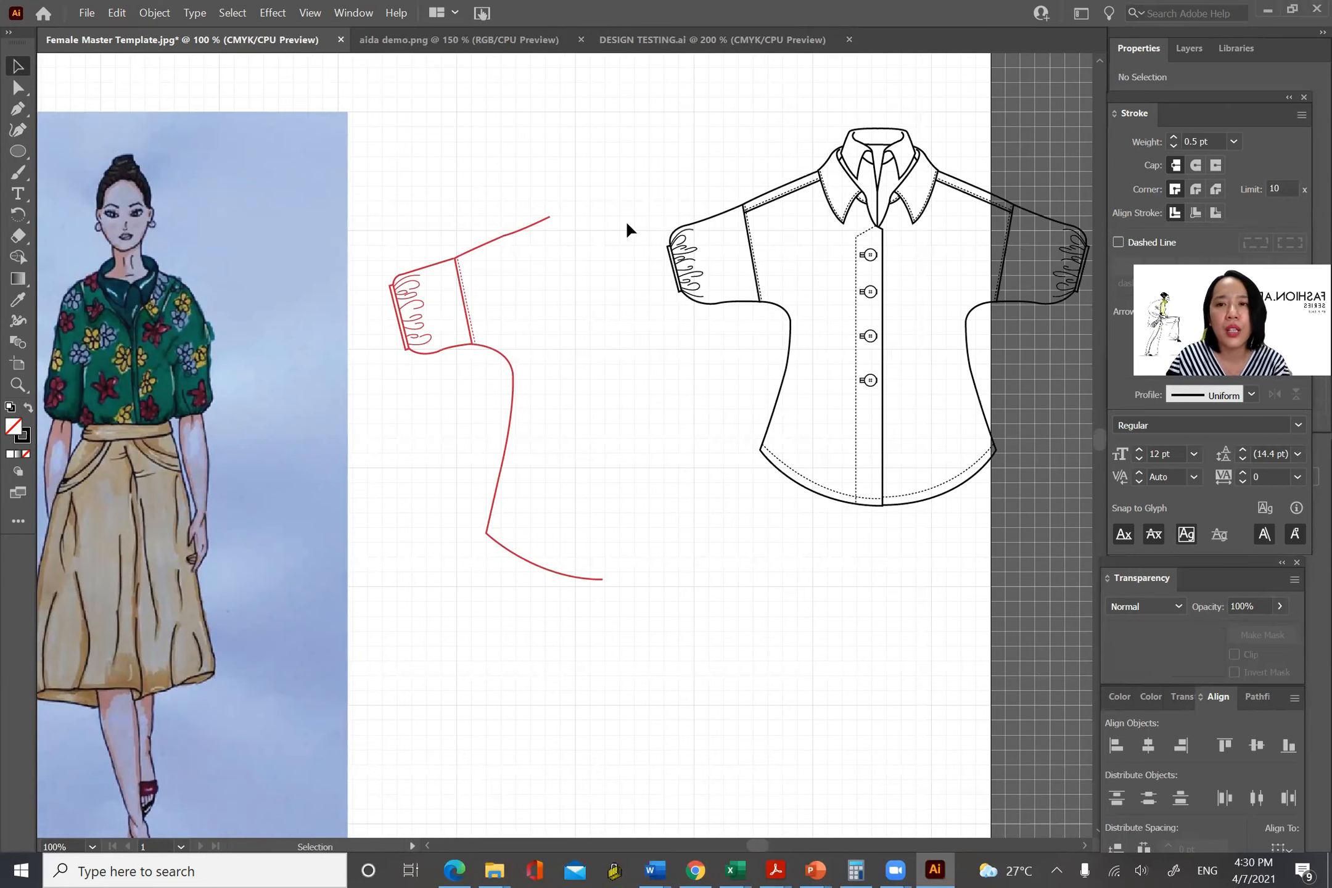
# Group all lines of the red half-blouse drawing and duplicate the group.
pyautogui.moveTo(374, 179)
pyautogui.mouseDown()
pyautogui.moveTo(567, 575)
pyautogui.moveTo(598, 596)
pyautogui.mouseUp()
pyautogui.press('a')
pyautogui.hotkey('ctrl', 'g')
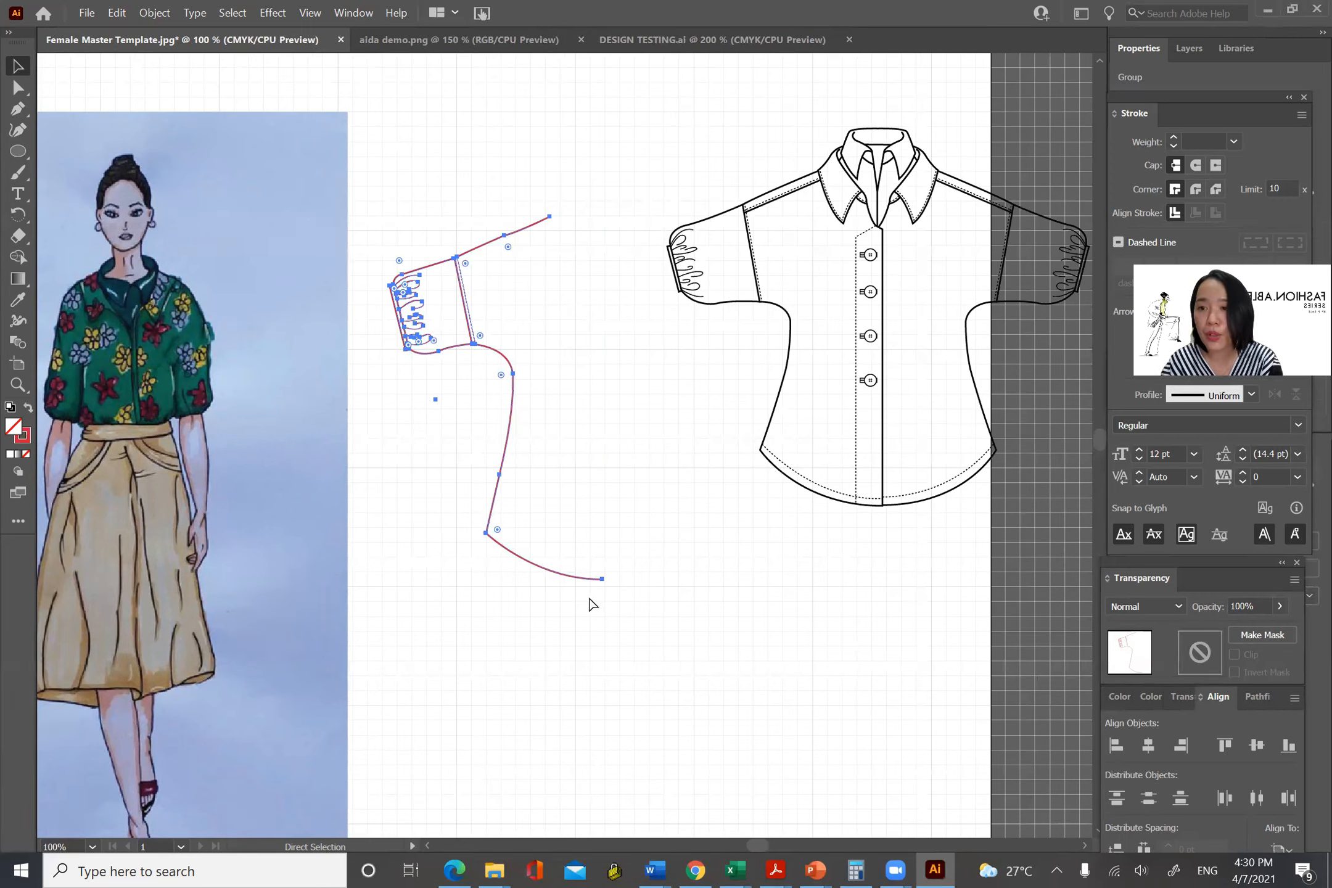
pyautogui.hotkey('ctrl', 'v')
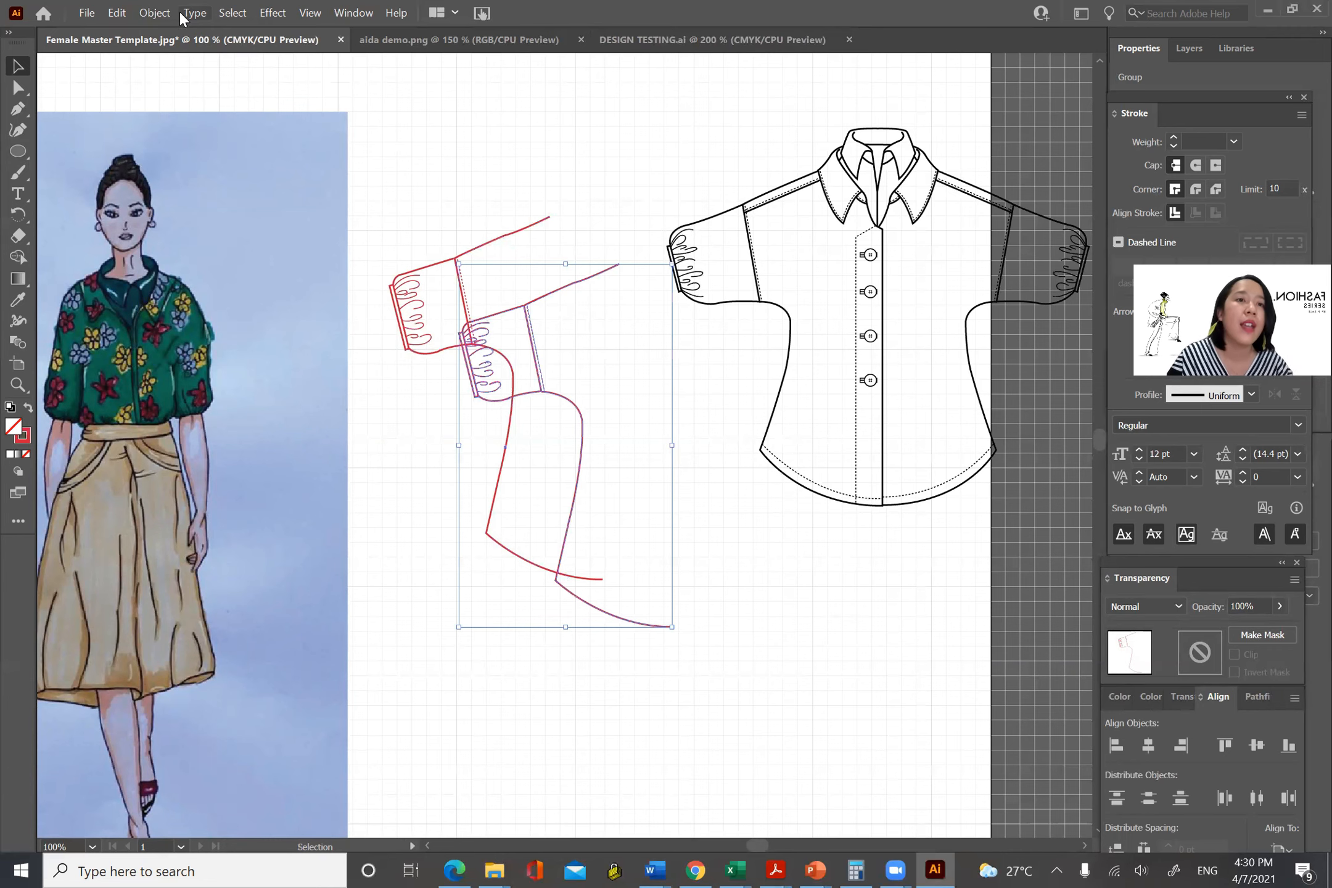
# Reflect the duplicated red half-blouse across the vertical axis and move it opposite the original so the two hem ends meet at the centre.
pyautogui.click(154, 12)
pyautogui.moveTo(364, 34)
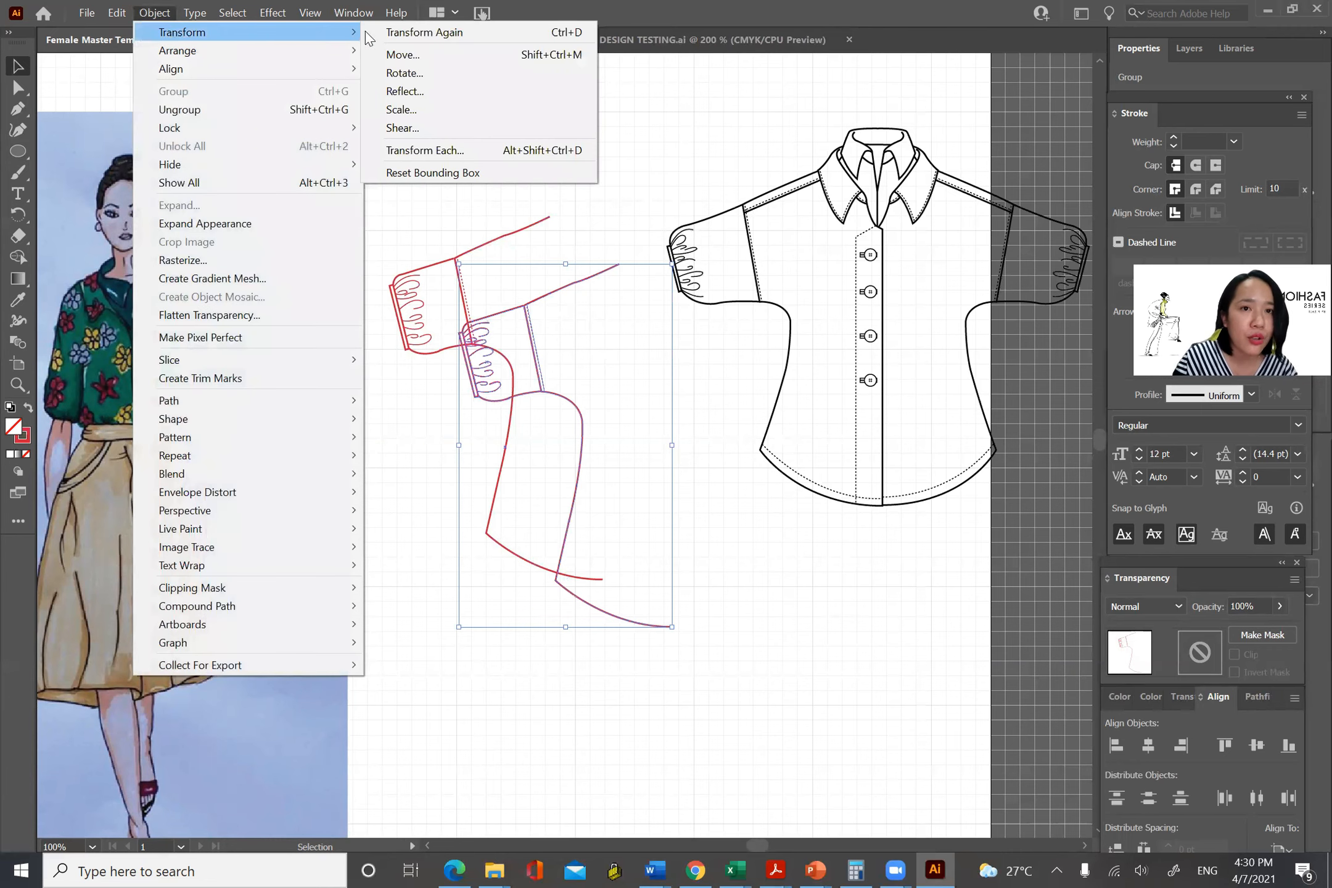
pyautogui.click(430, 91)
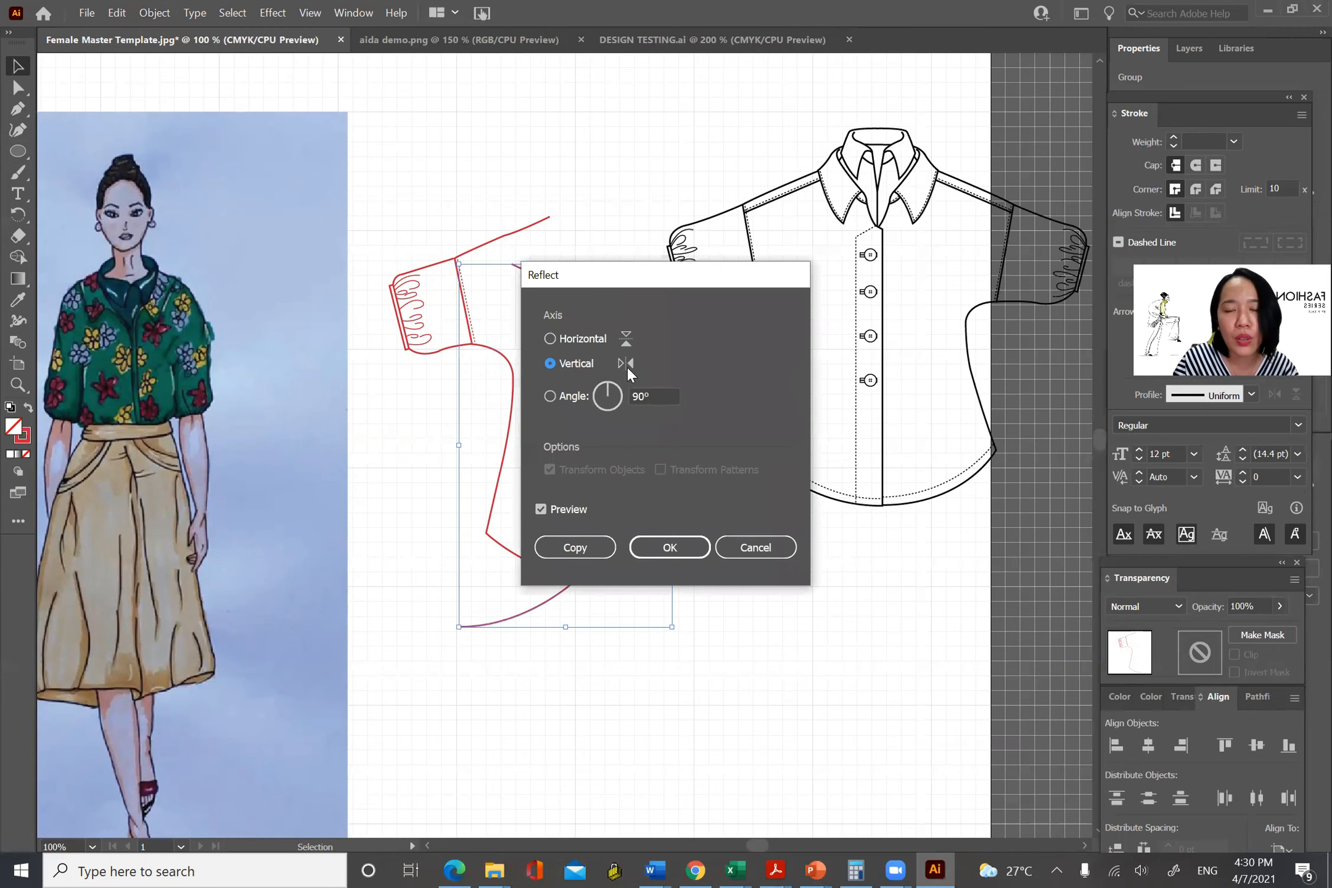
pyautogui.click(670, 548)
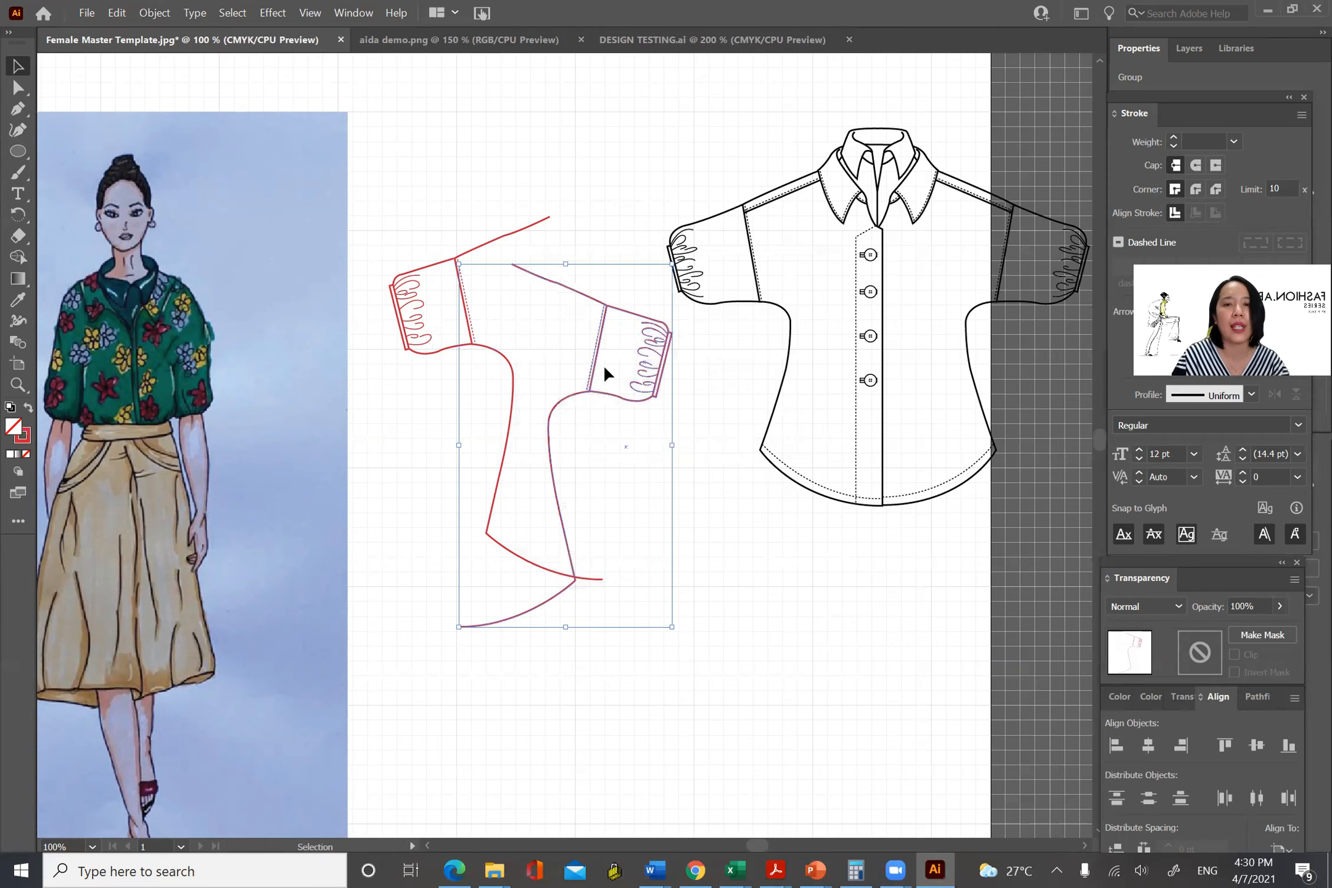
pyautogui.moveTo(603, 394); pyautogui.dragTo(754, 340)
pyautogui.click(404, 176)
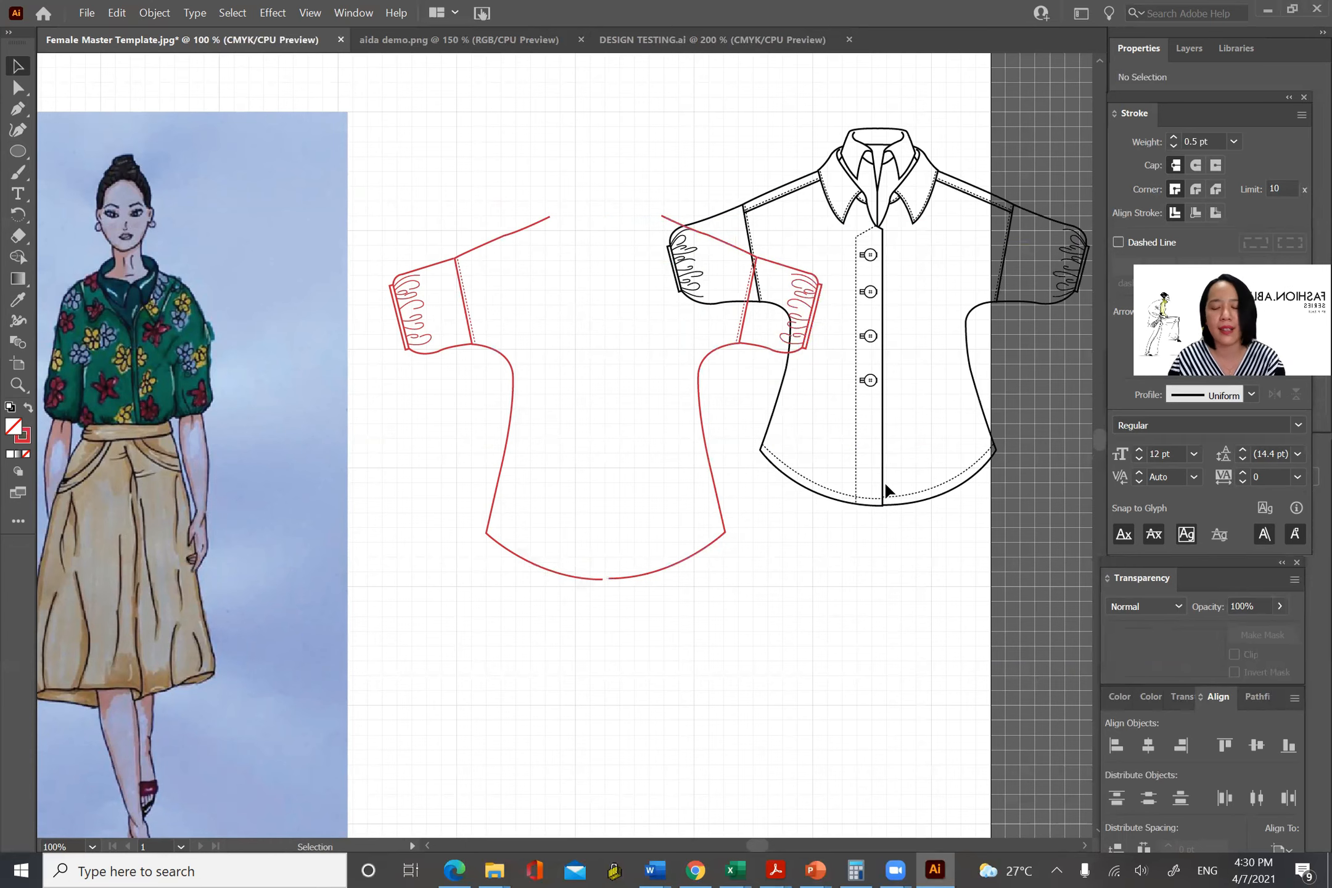
pyautogui.moveTo(638, 575); pyautogui.dragTo(629, 578)
pyautogui.click(899, 572)
# Move the end anchor point of the reflected half's hem onto the original half's hem end to remove the offset.
pyautogui.hotkey('ctrl', '=')
pyautogui.hotkey('ctrl', '=')
pyautogui.hotkey('ctrl', '=')
pyautogui.hotkey('ctrl', '=')
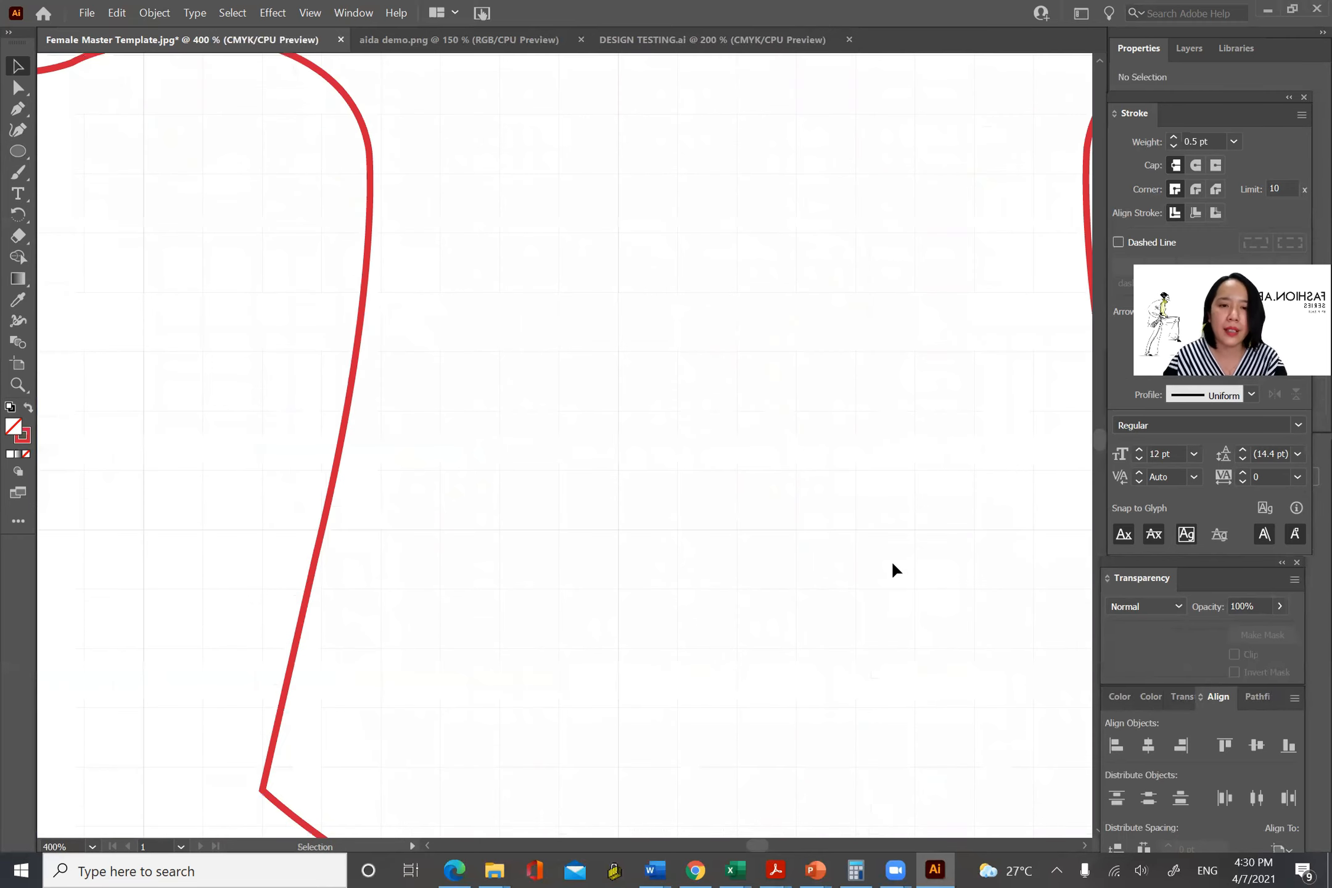
pyautogui.moveTo(725, 254); pyautogui.dragTo(743, 80)
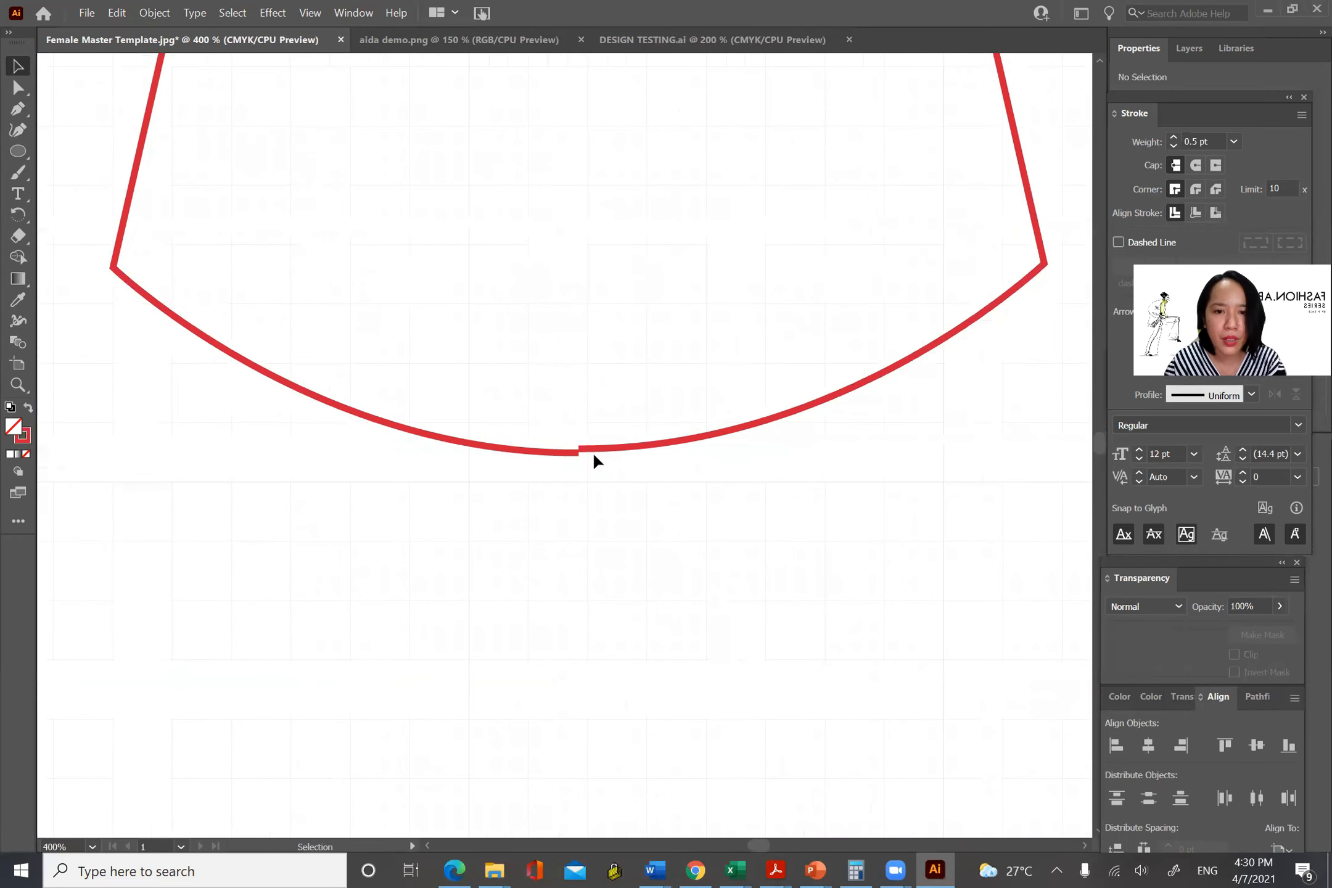
pyautogui.hotkey('ctrl', '=')
pyautogui.hotkey('ctrl', '=')
pyautogui.hotkey('ctrl', '=')
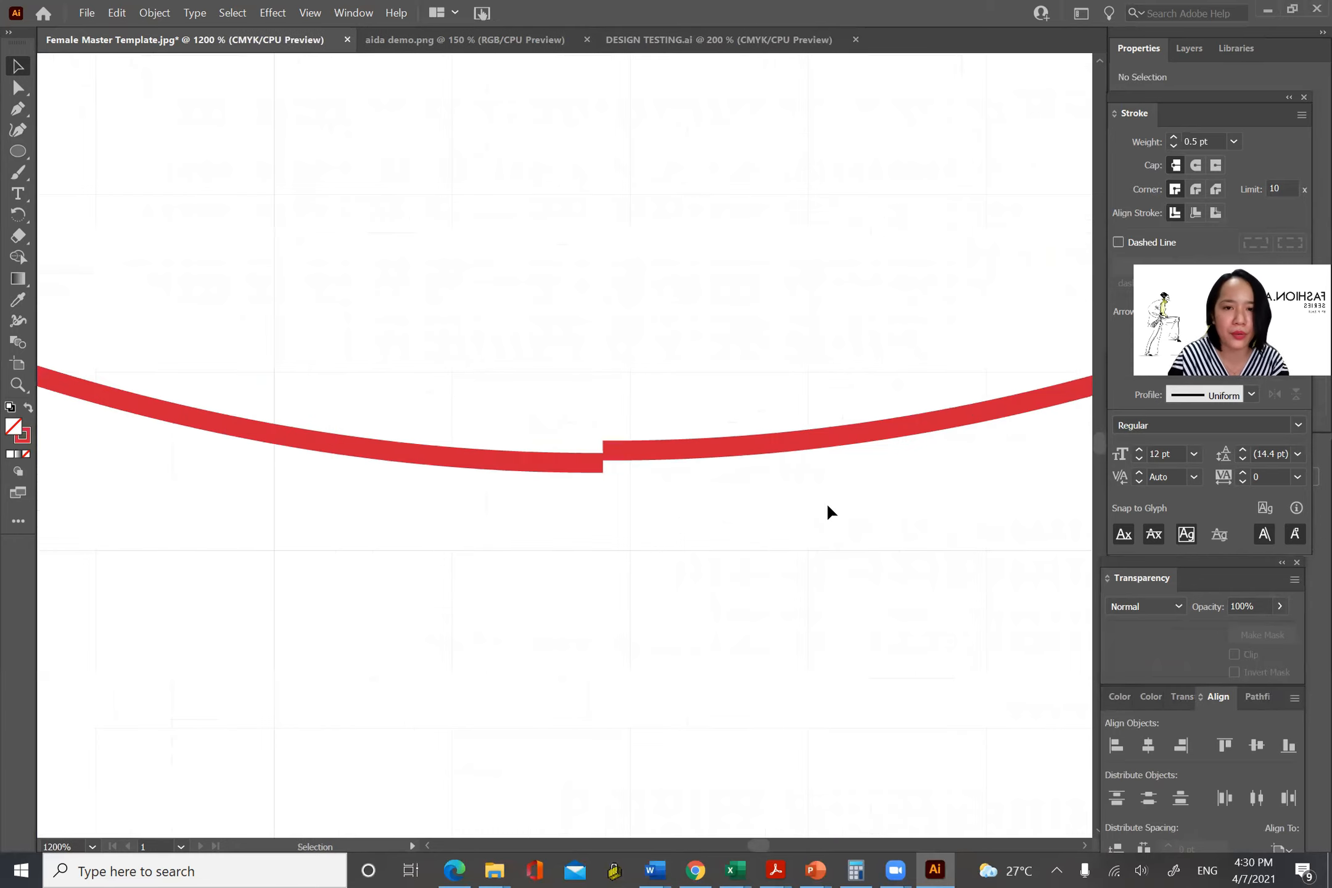
pyautogui.click(16, 89)
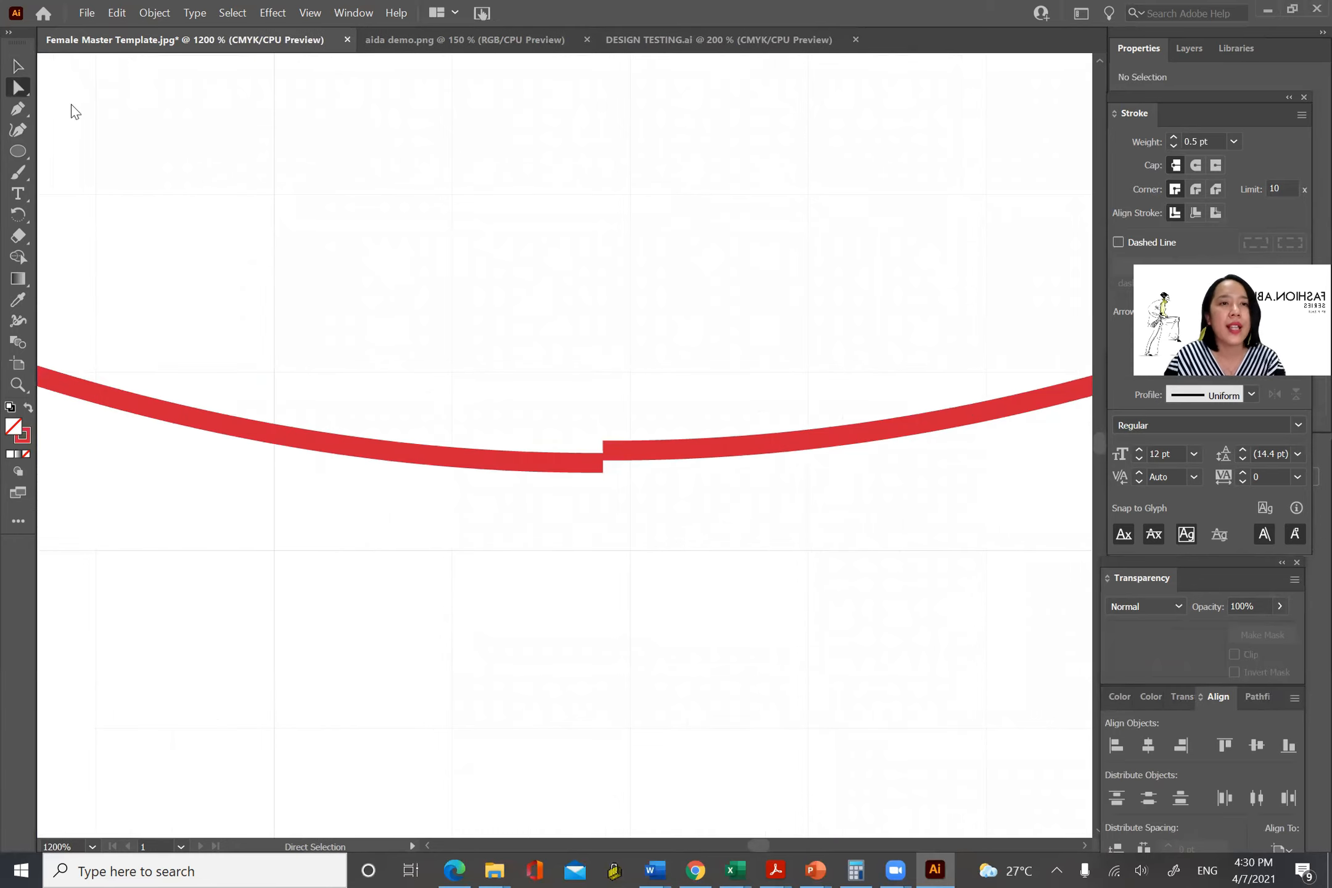
pyautogui.click(619, 458)
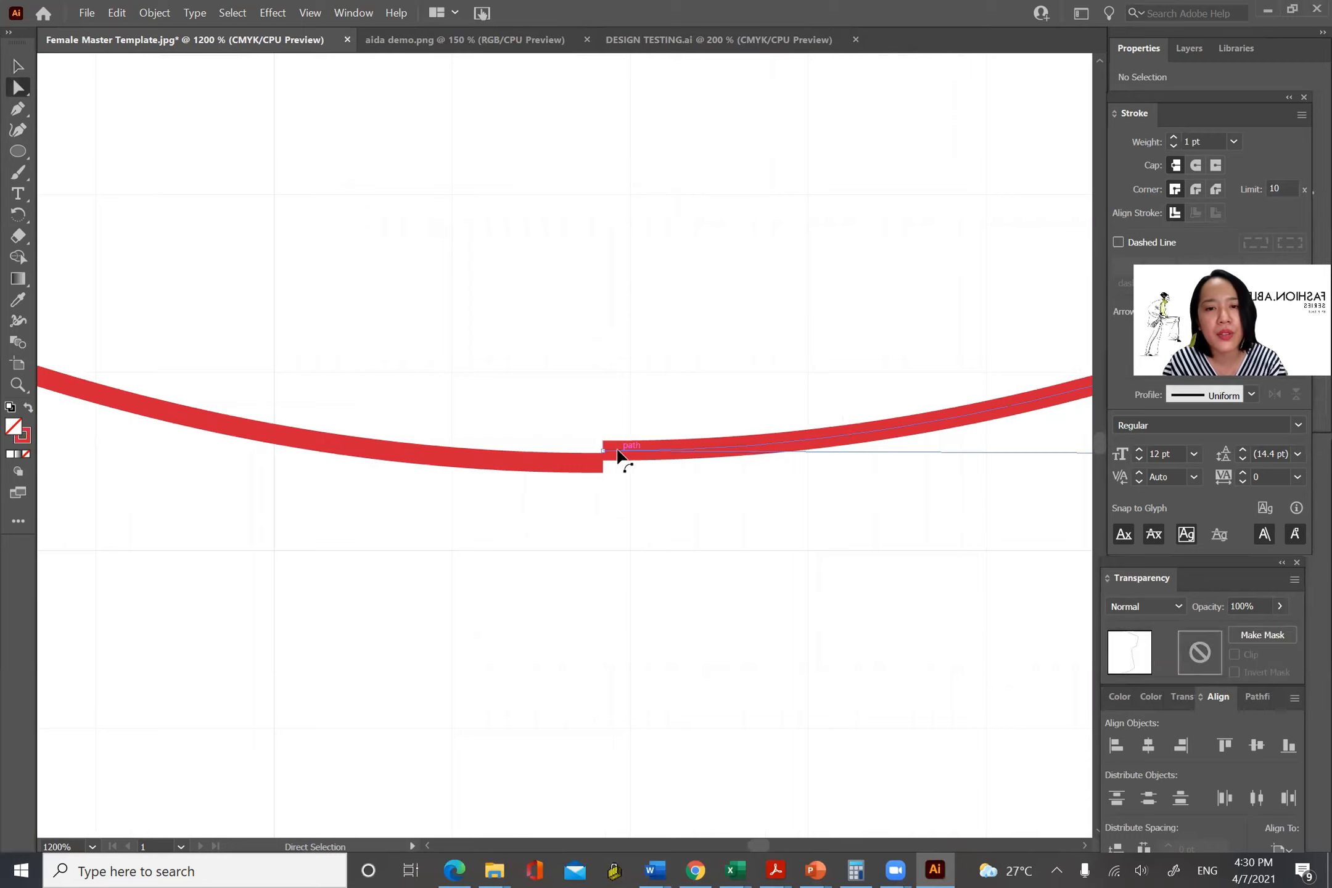
pyautogui.moveTo(604, 454); pyautogui.dragTo(601, 467)
# Select both overlapping anchor points at the centre of the hem and join them into one continuous path.
pyautogui.click(586, 401)
pyautogui.moveTo(558, 407); pyautogui.dragTo(657, 515)
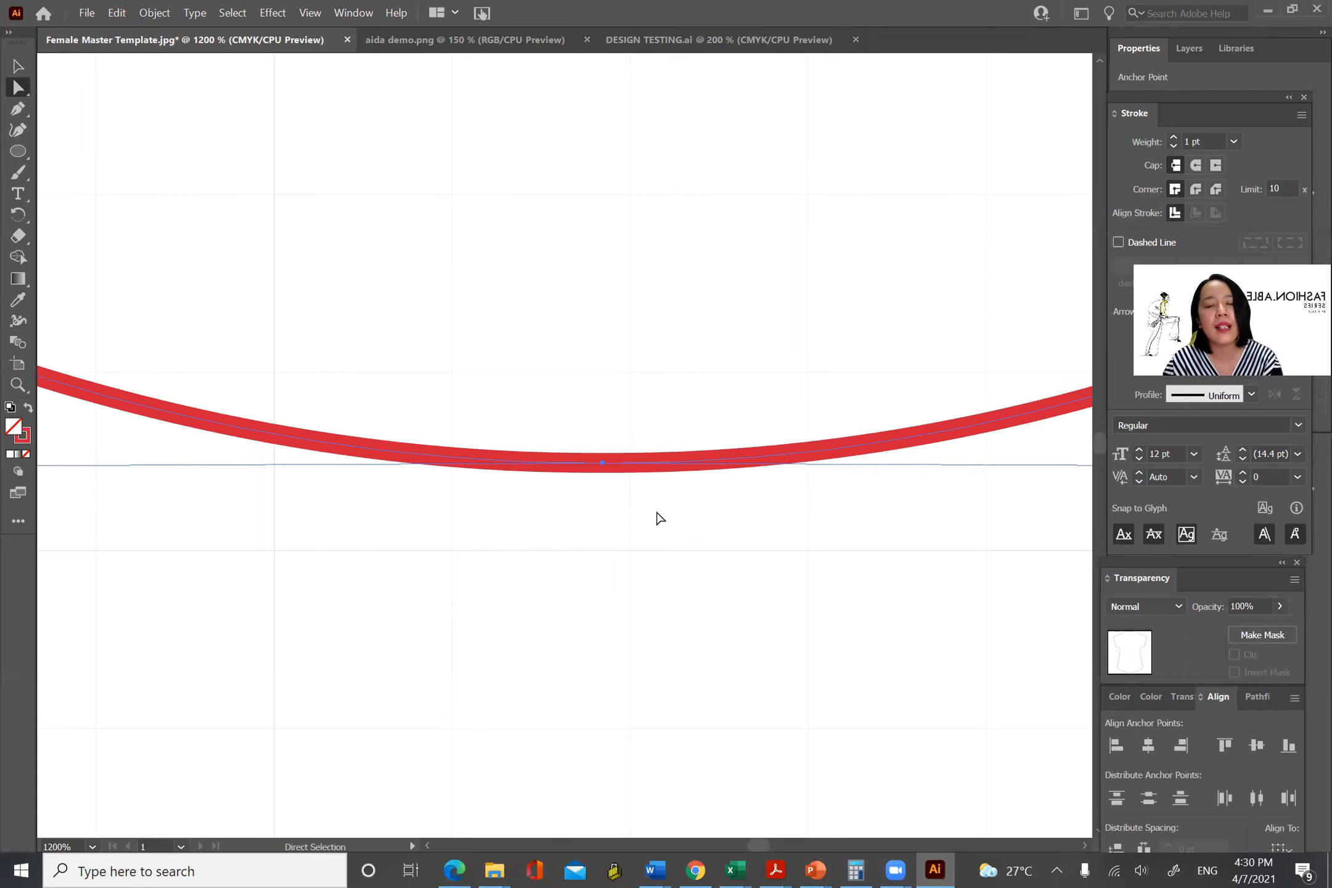
pyautogui.rightClick(604, 467)
pyautogui.click(704, 578)
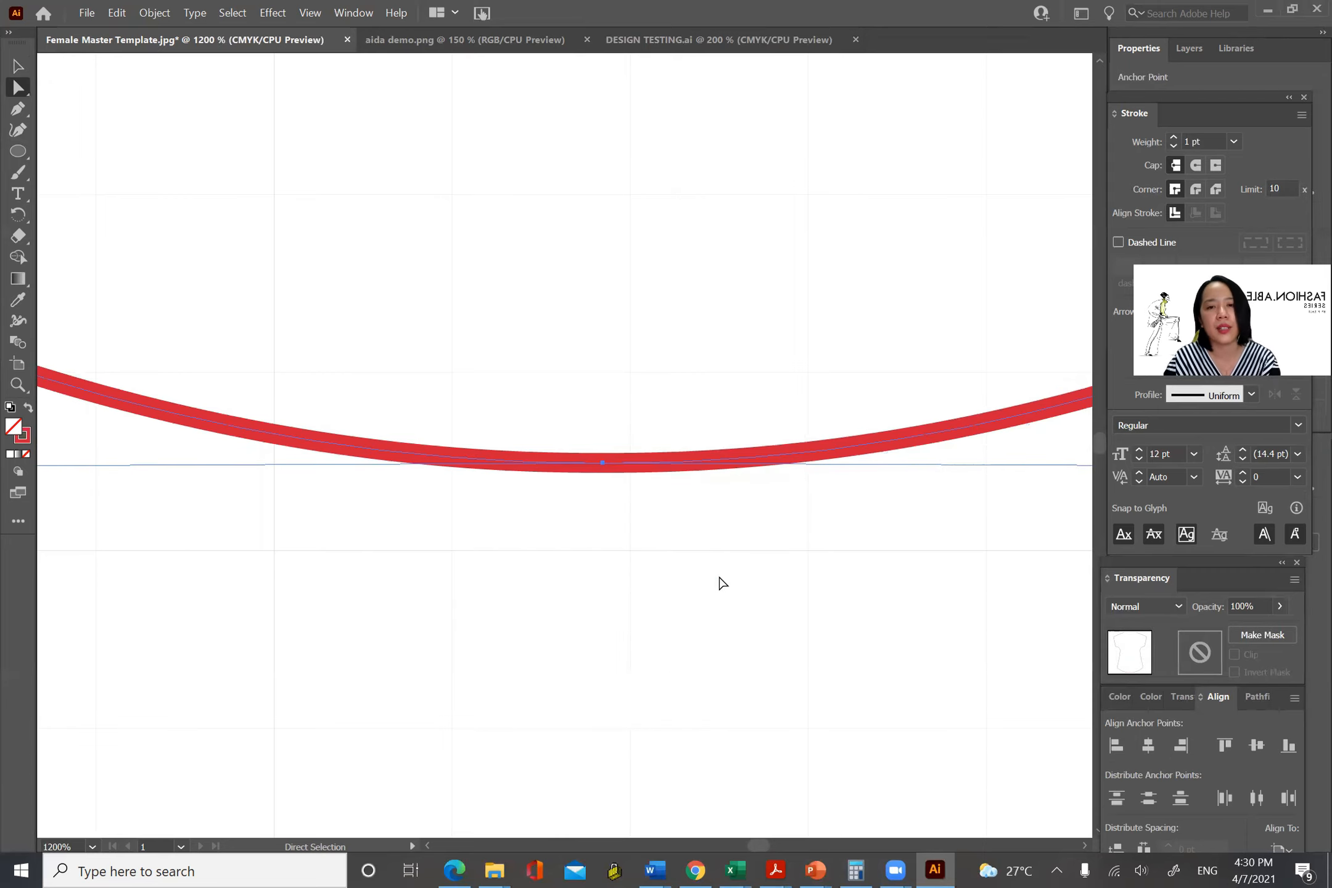
pyautogui.click(783, 582)
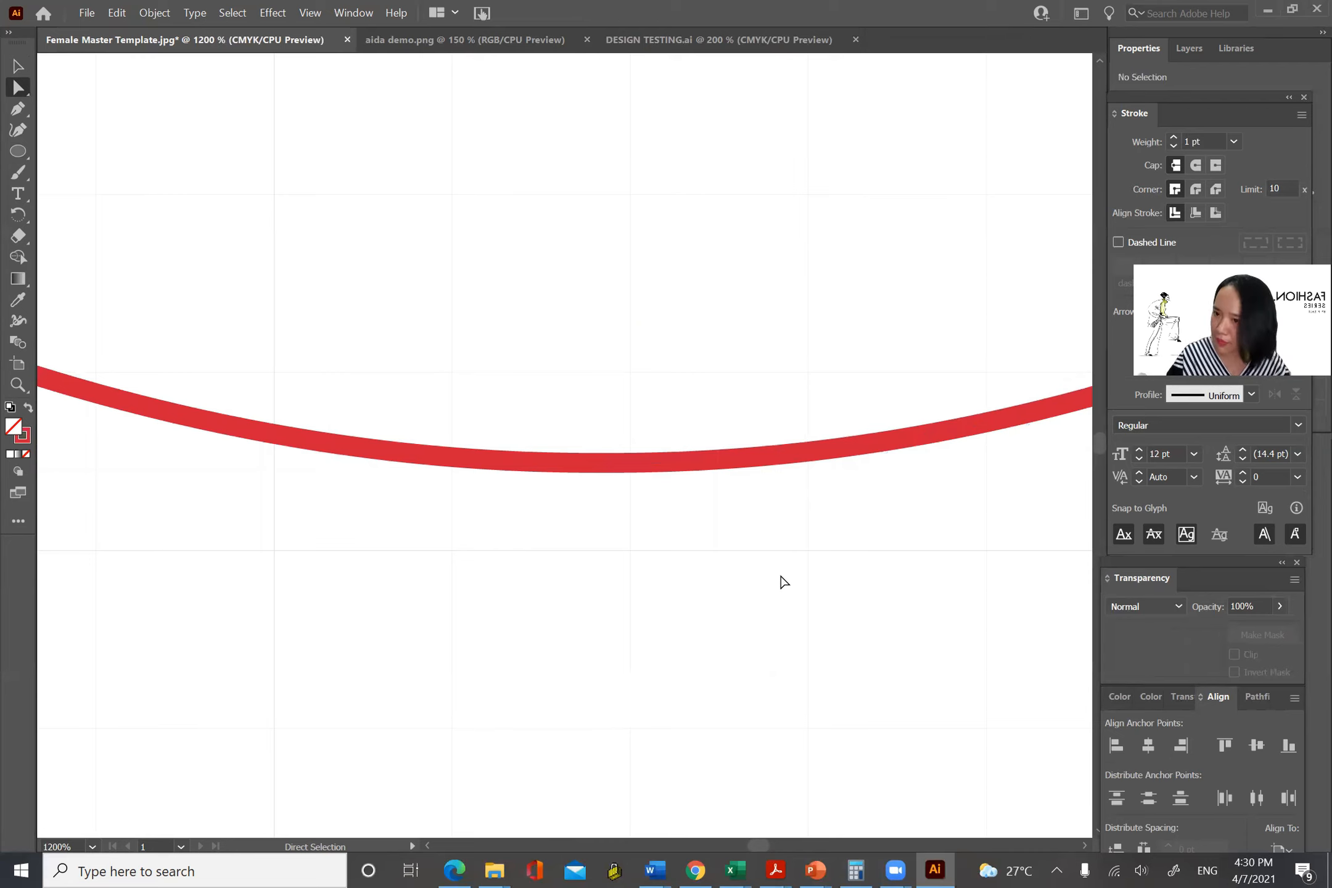
# Review the joined red hem and the finished black front blouse flat beside it.
pyautogui.hotkey('ctrl', '-')
pyautogui.hotkey('ctrl', '-')
pyautogui.hotkey('ctrl', '-')
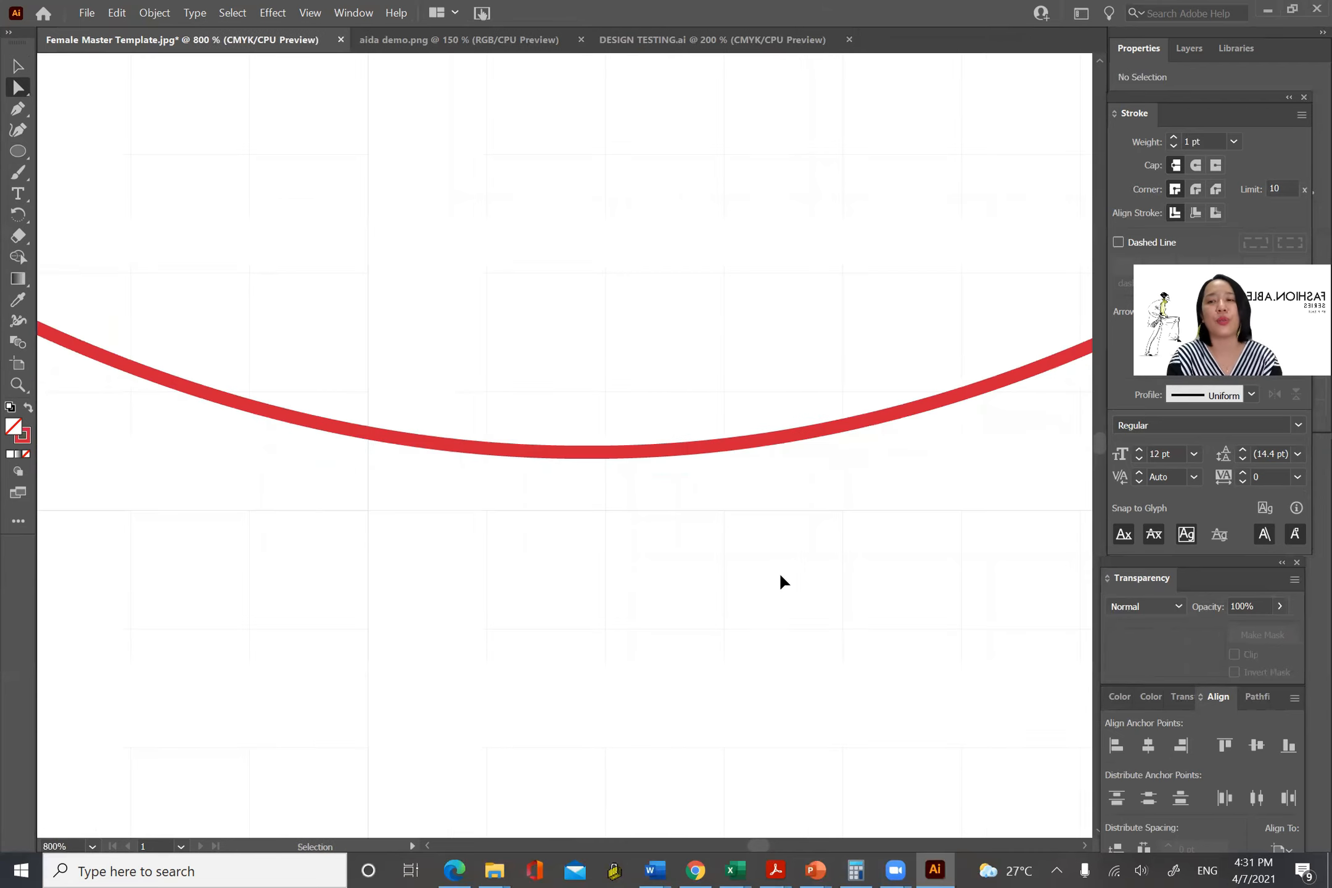
pyautogui.hotkey('ctrl', '-')
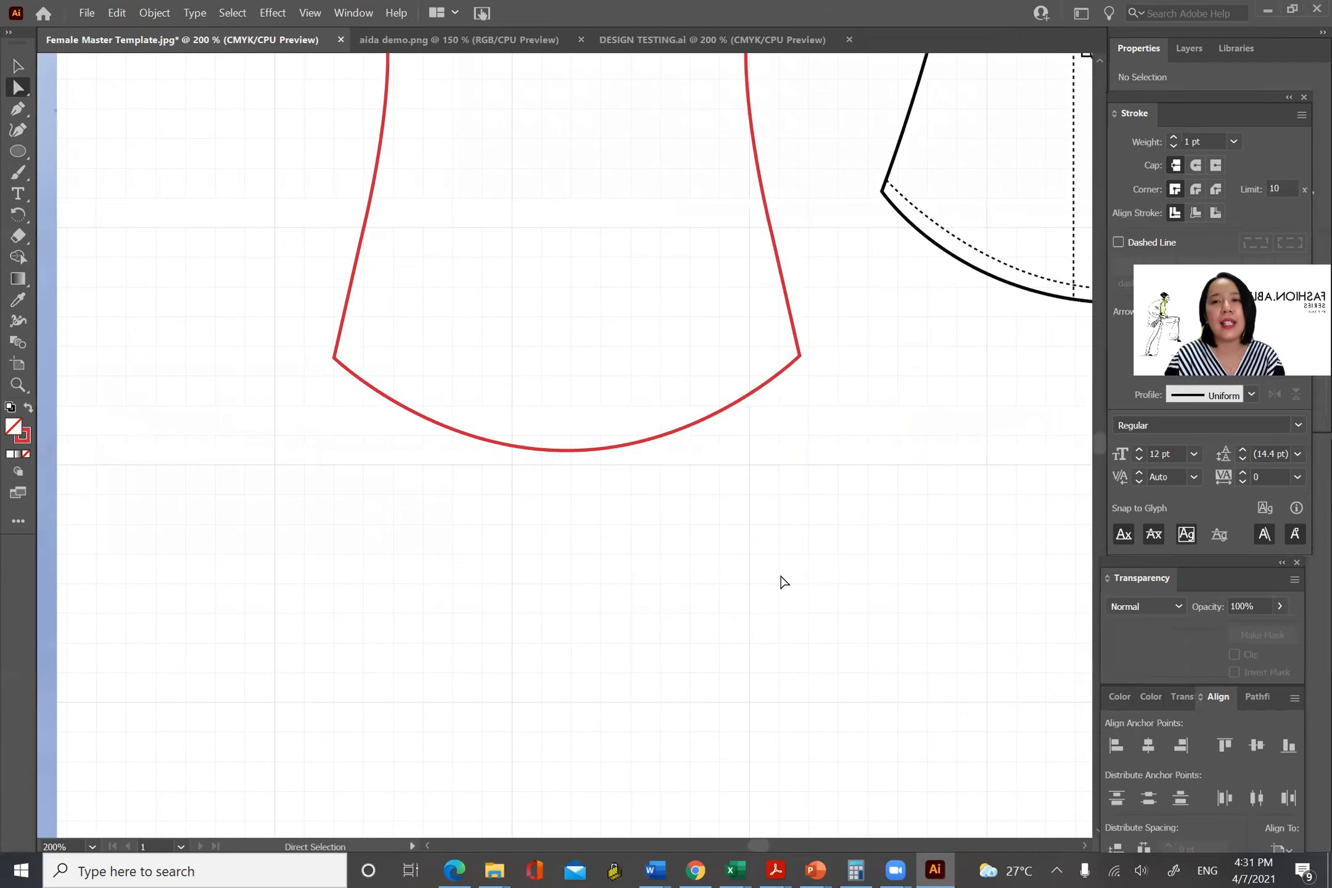
pyautogui.moveTo(824, 229); pyautogui.dragTo(473, 470)
pyautogui.moveTo(903, 109); pyautogui.dragTo(548, 534)
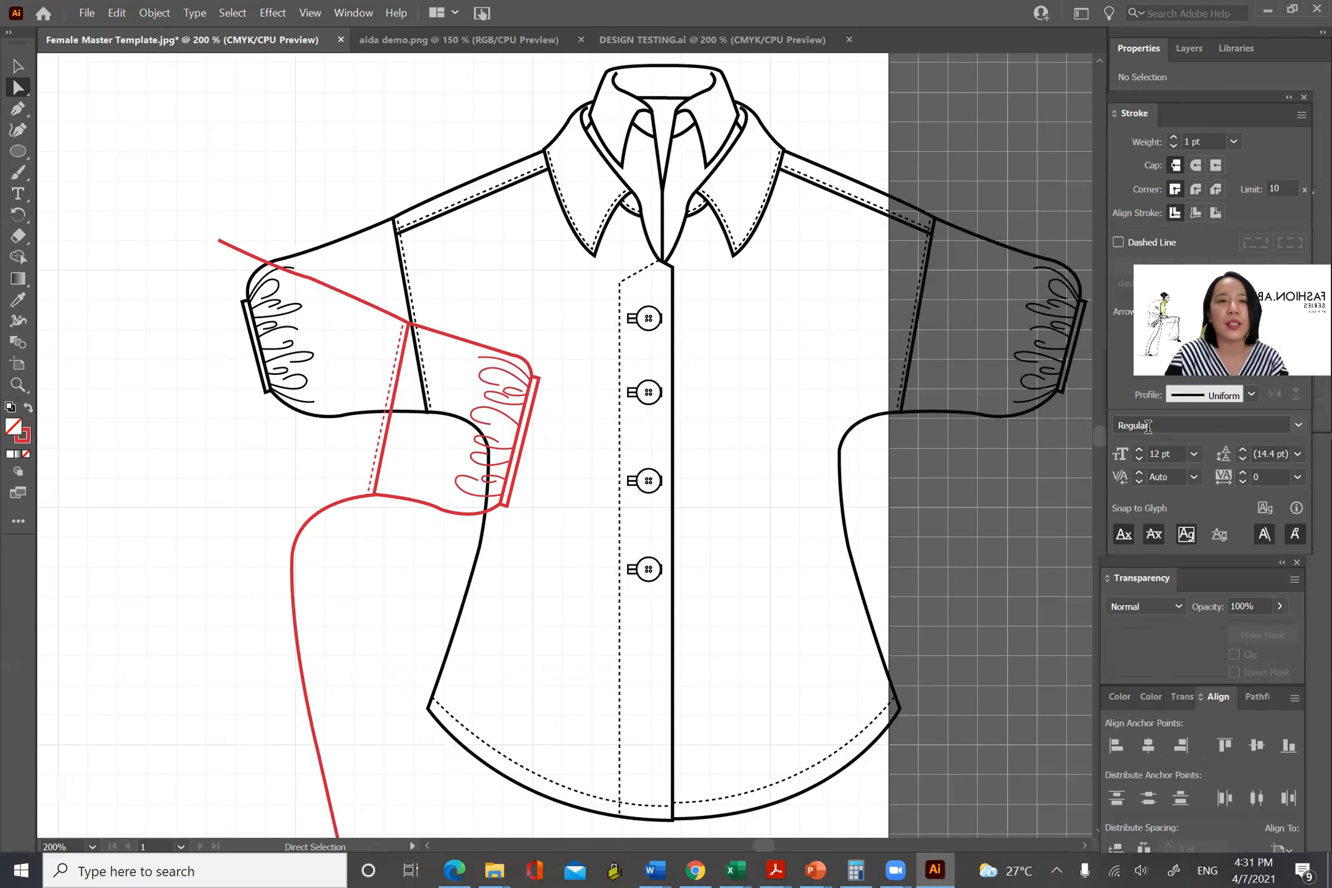
# Switch to DESIGN TESTING.ai, clear the selection, and examine how the front and back blouse flats differ in collar, yoke and placket.
pyautogui.click(778, 41)
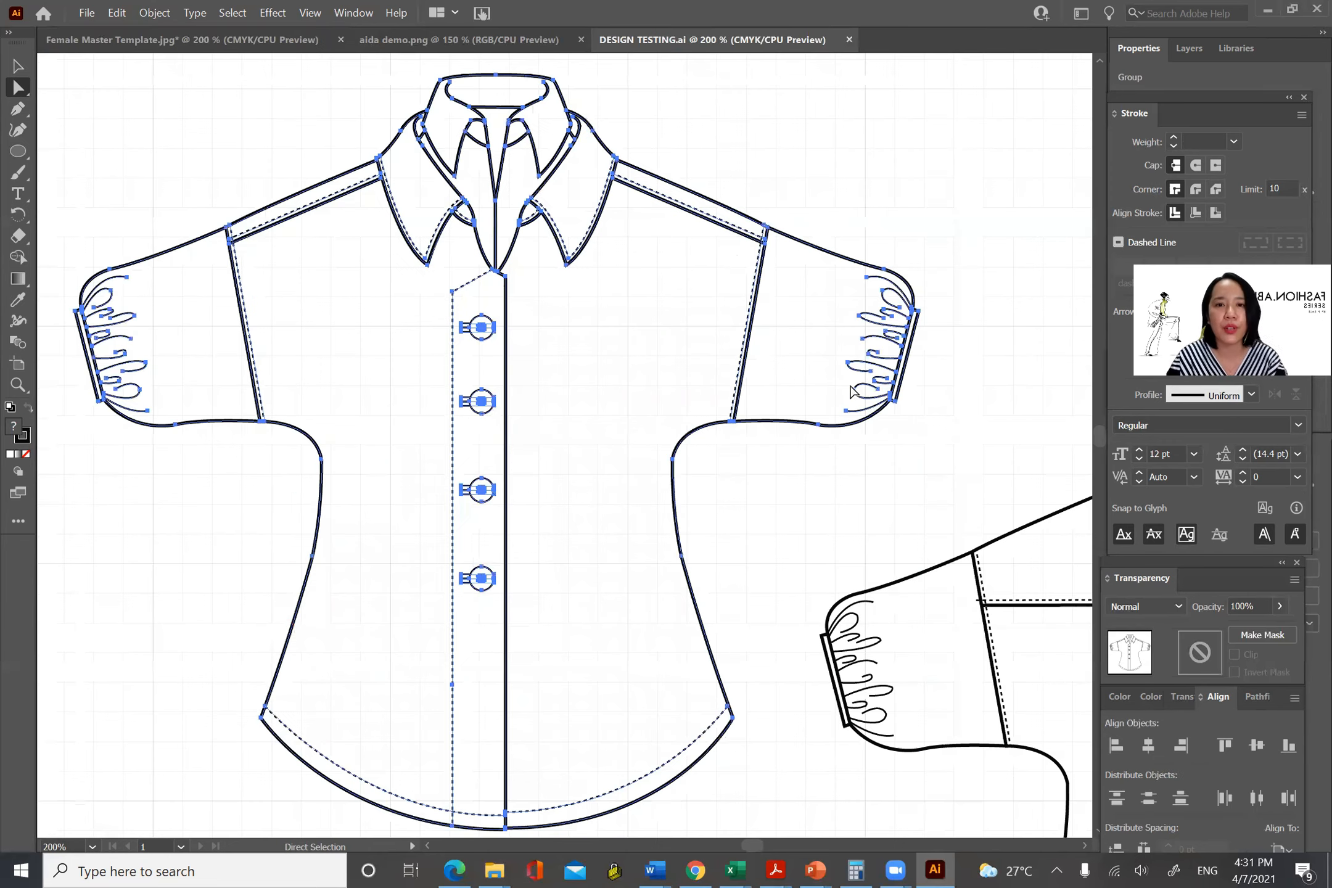
pyautogui.click(995, 276)
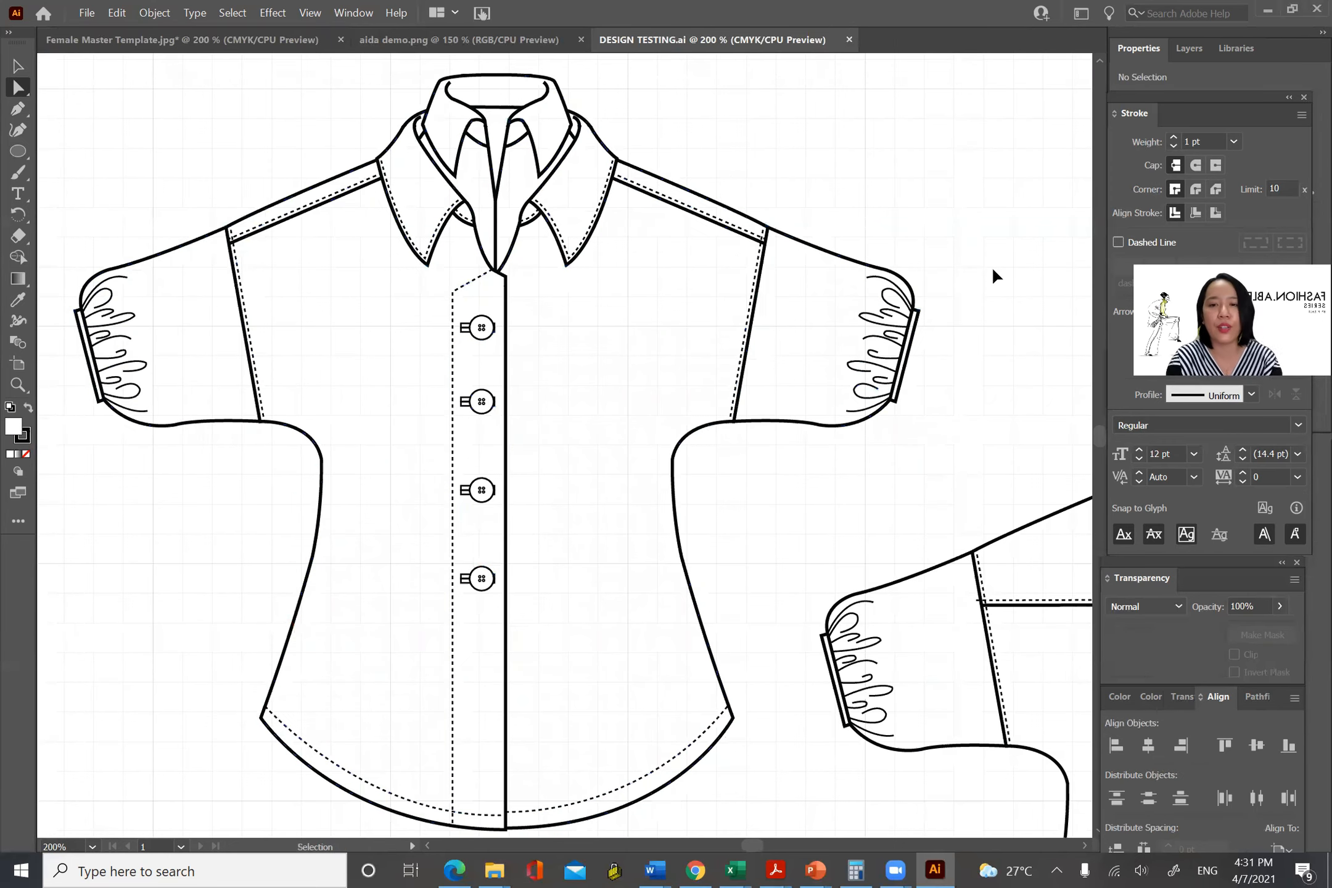
pyautogui.hotkey('ctrl', '-')
pyautogui.hotkey('ctrl', '-')
pyautogui.moveTo(981, 535); pyautogui.dragTo(795, 391)
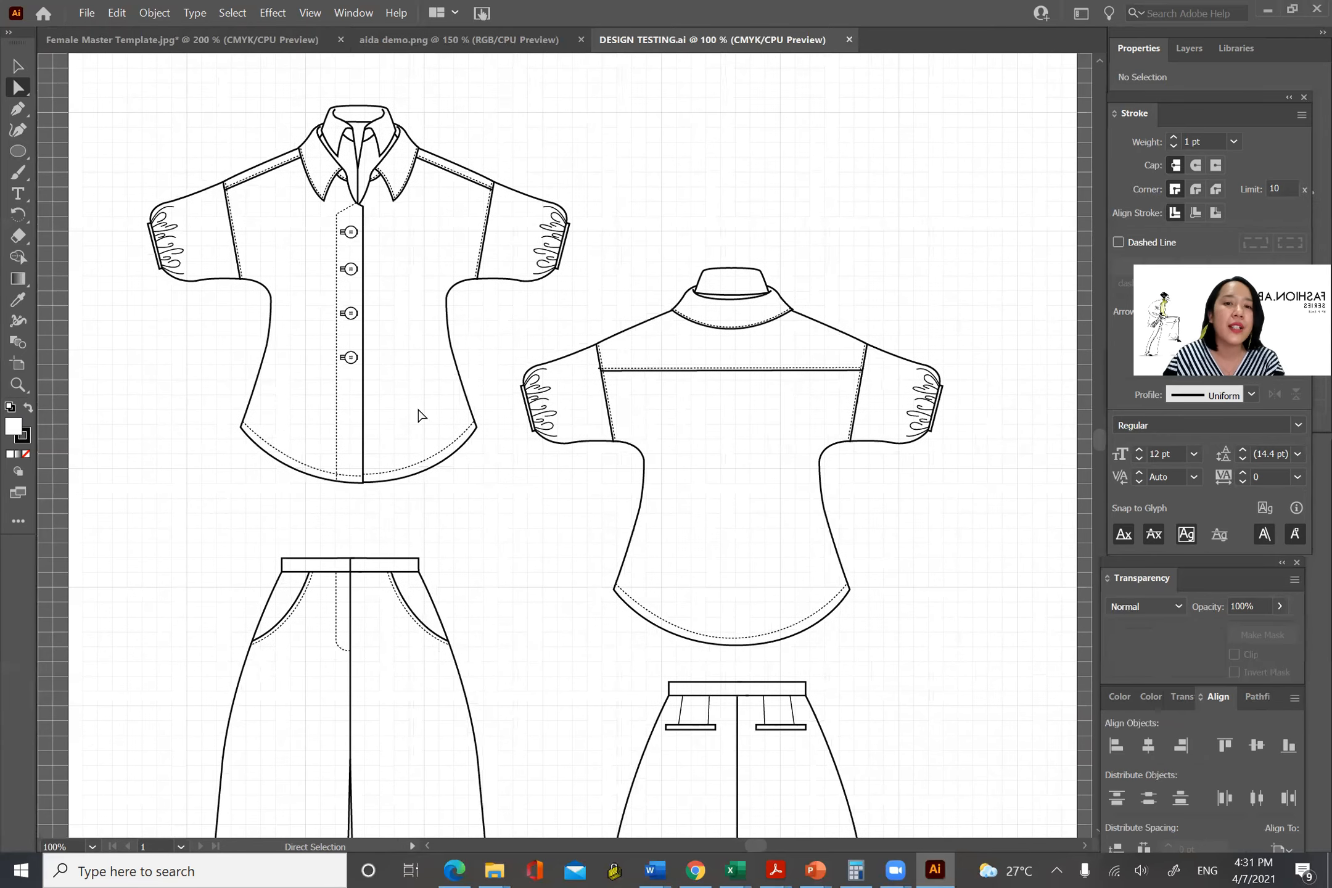
pyautogui.hotkey('ctrl', '+')
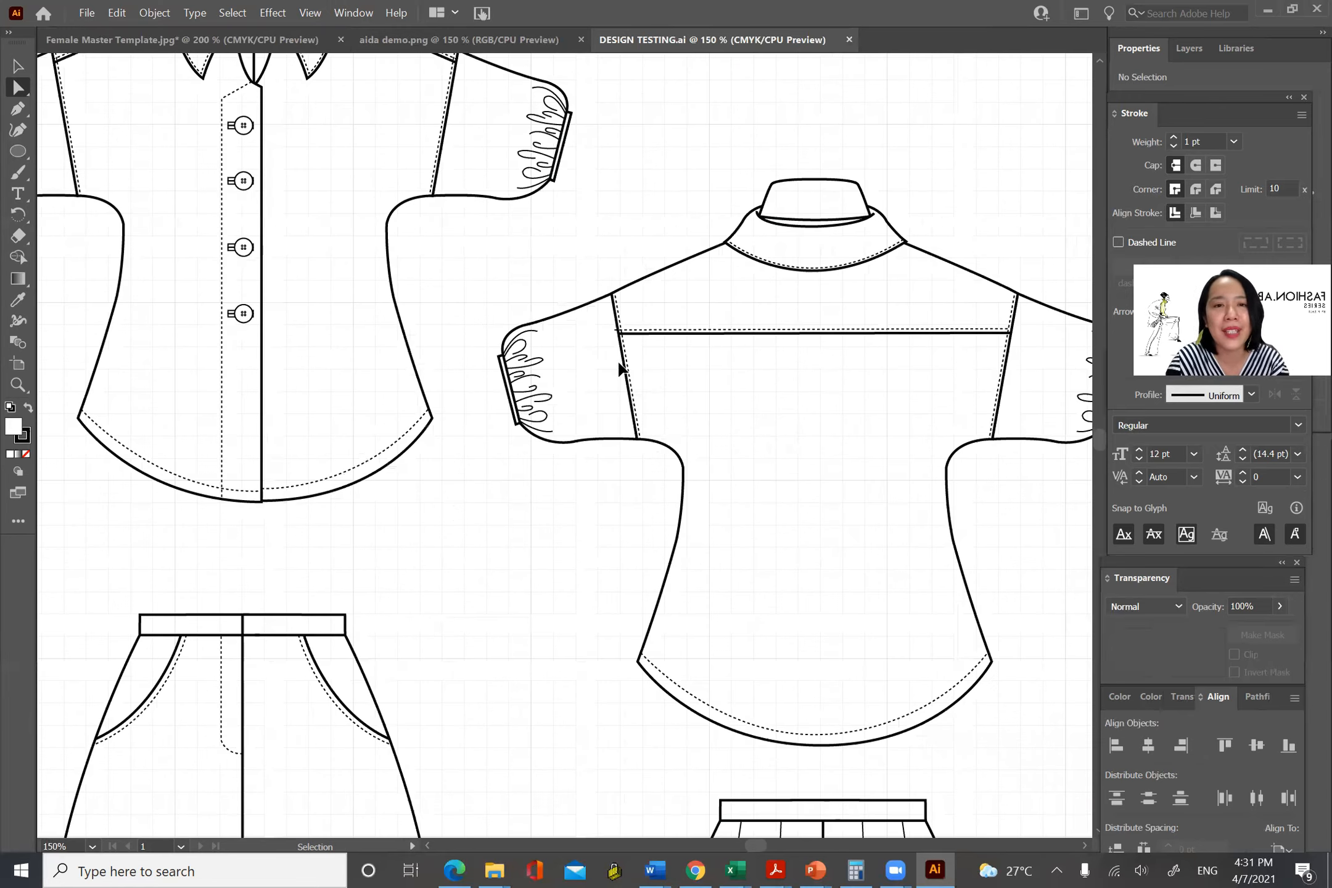
pyautogui.hotkey('ctrl', '+')
pyautogui.moveTo(456, 232); pyautogui.dragTo(451, 328)
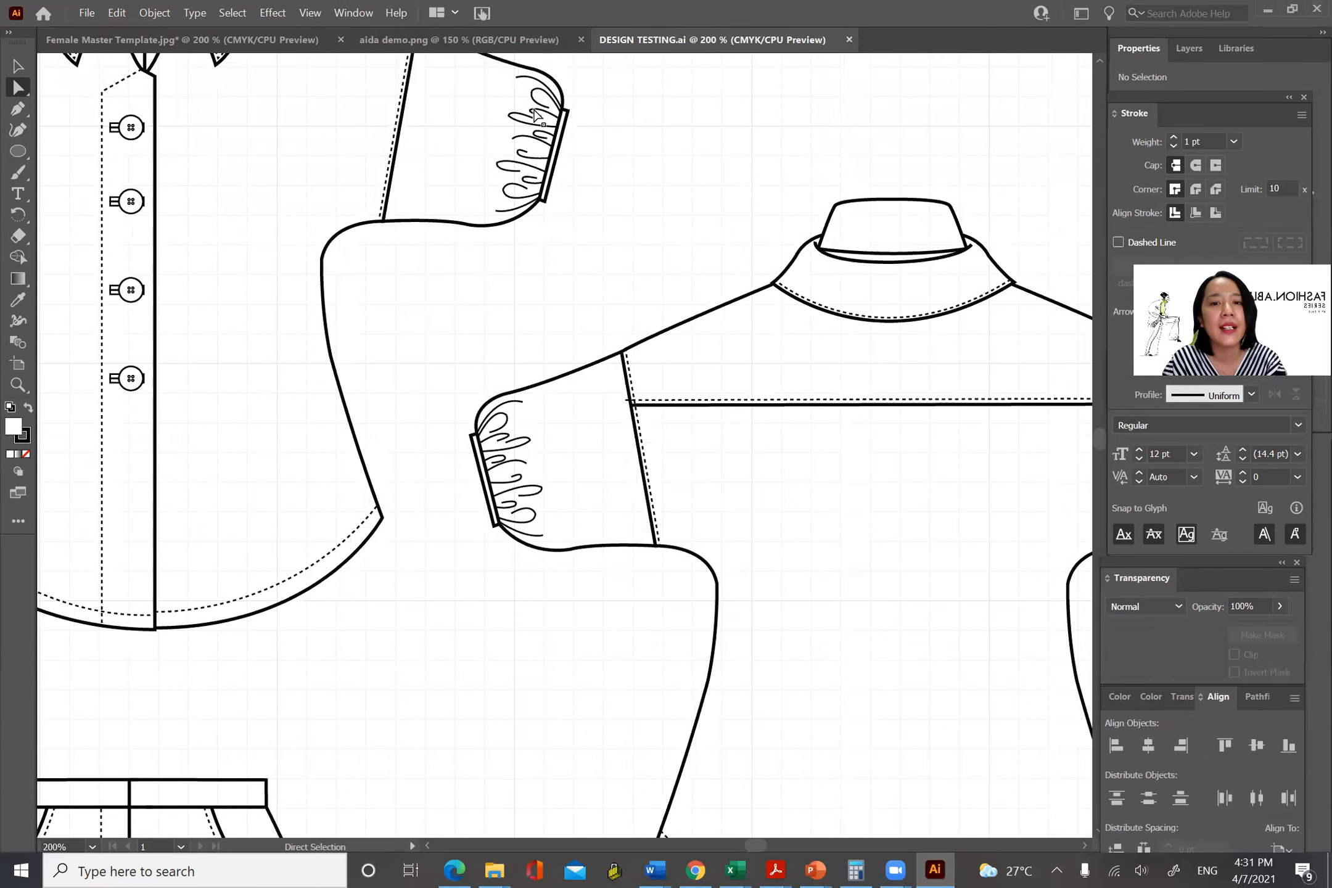
pyautogui.moveTo(363, 290); pyautogui.dragTo(446, 410)
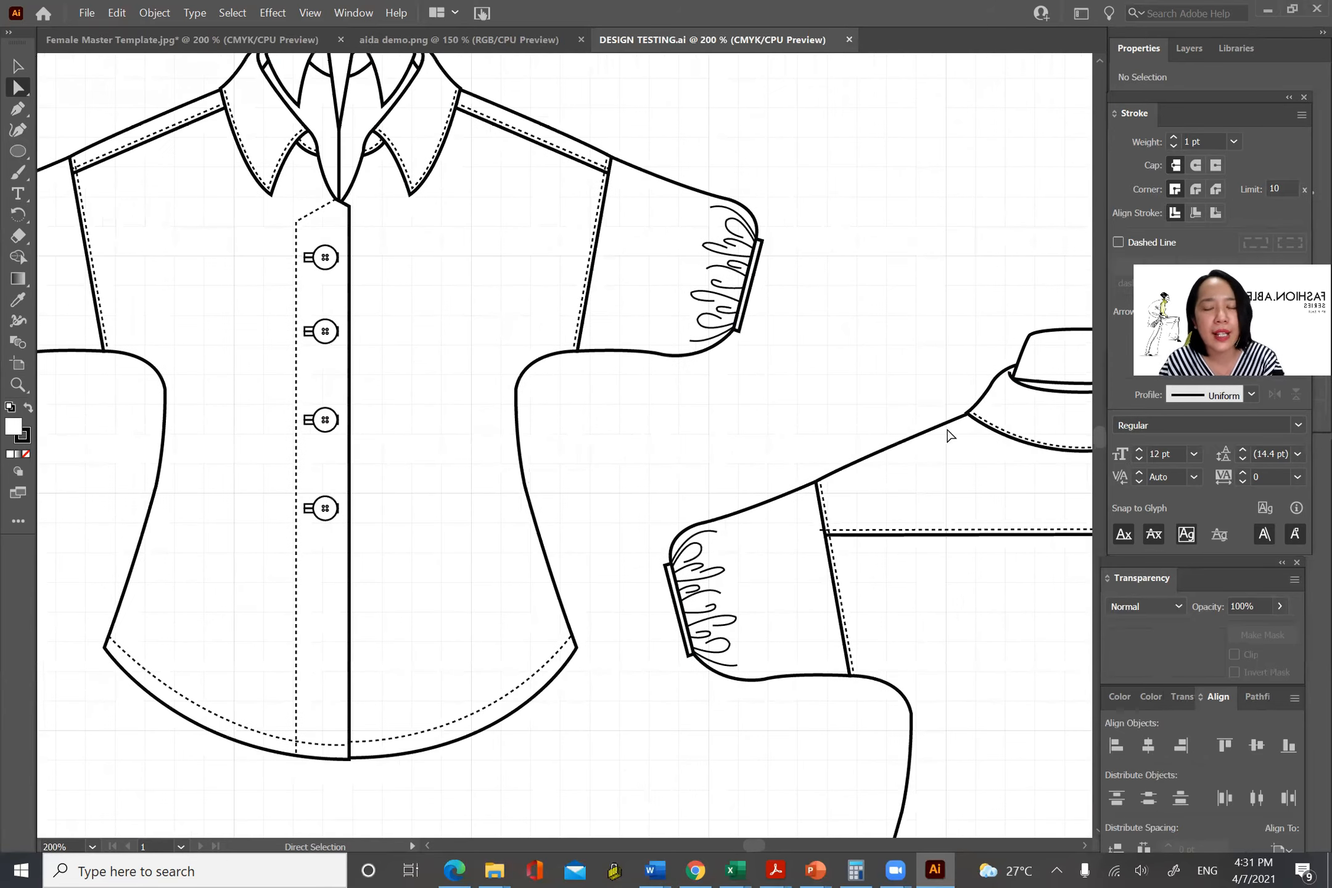
pyautogui.moveTo(783, 480); pyautogui.dragTo(756, 475)
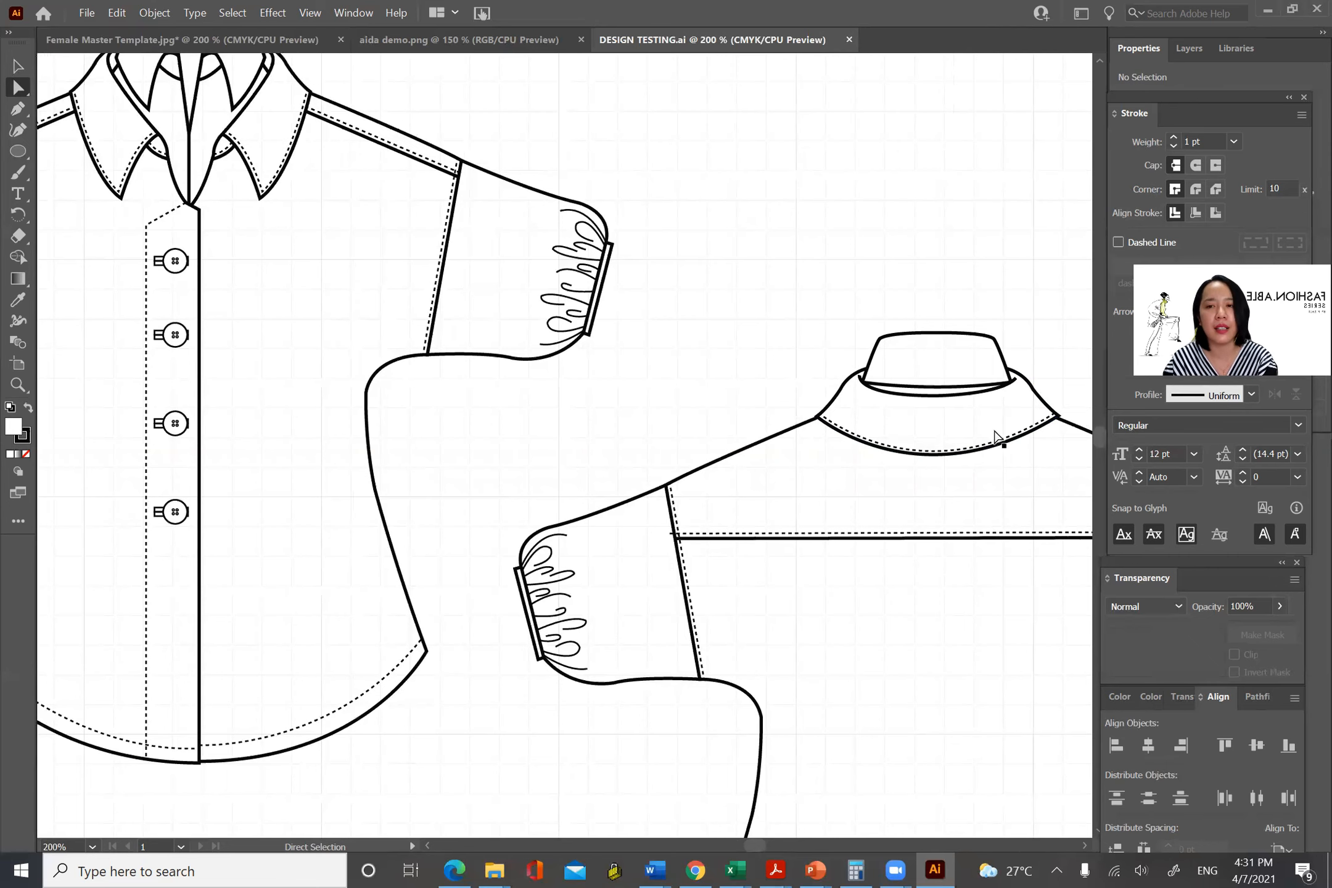
pyautogui.scroll(3, 354, 172)
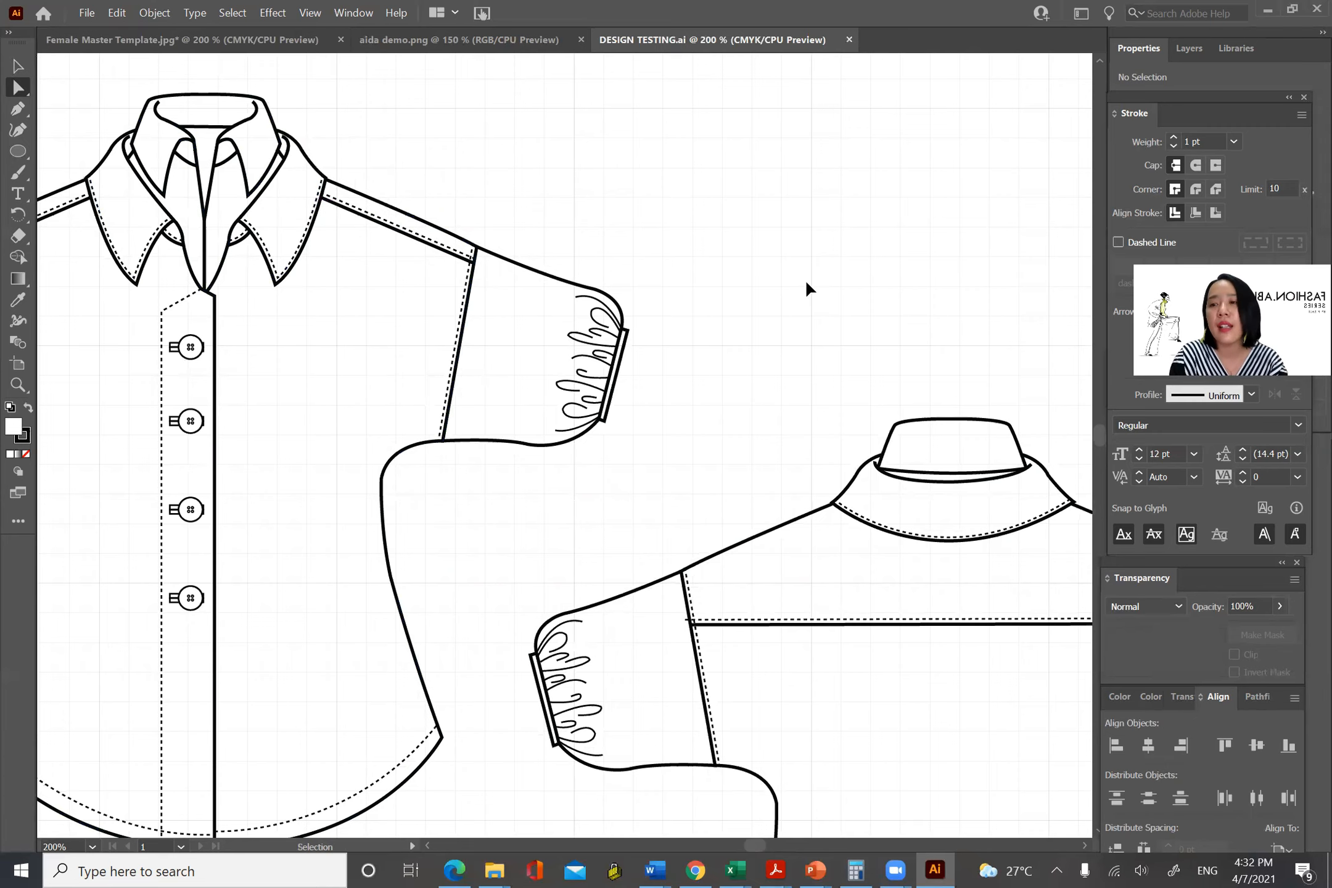
# Examine the front and back trouser flats, followed by the back blouse's hem topstitching, yoke and collar.
pyautogui.hotkey('ctrl', '-')
pyautogui.hotkey('ctrl', '-')
pyautogui.scroll(-8, 687, 552)
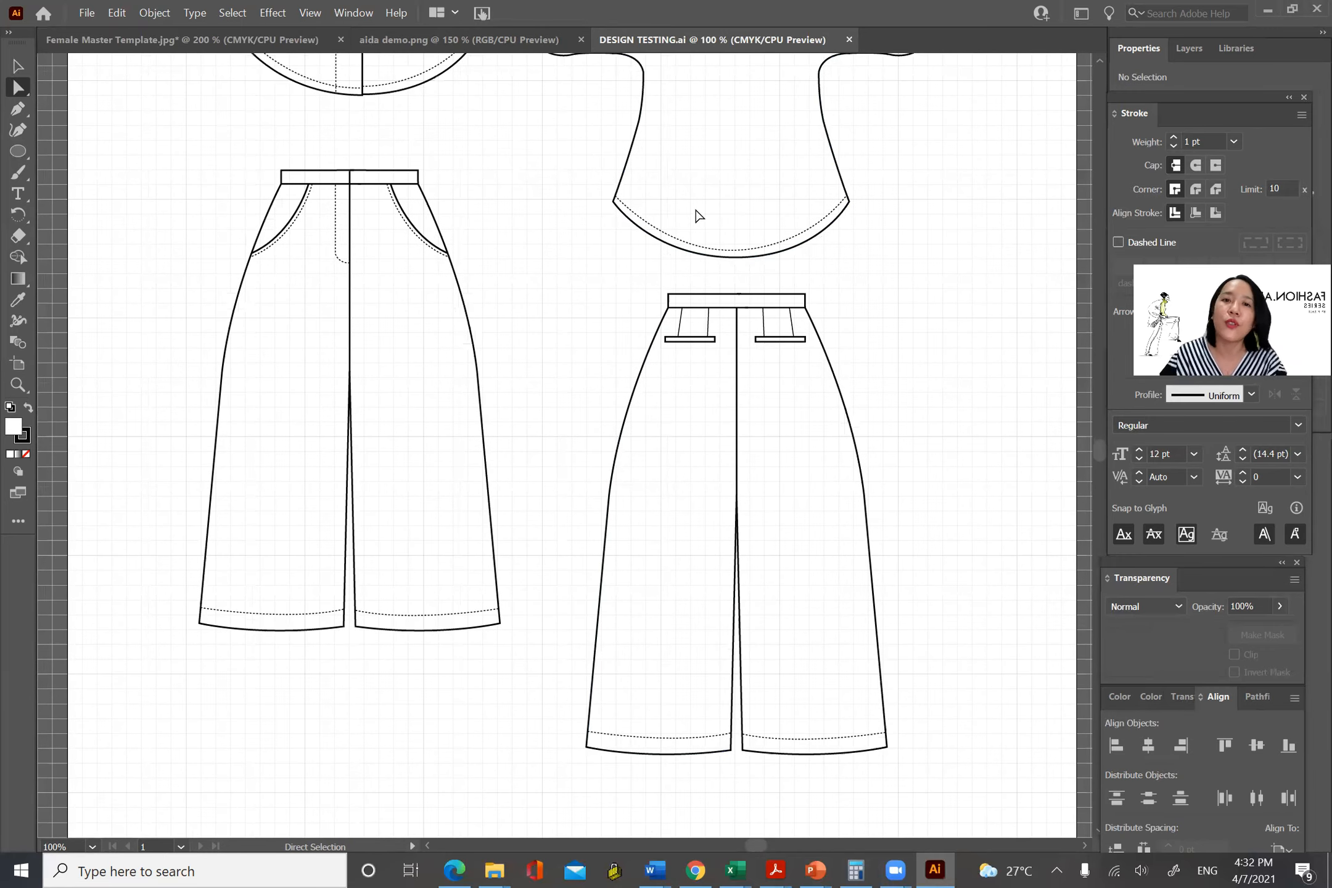
pyautogui.hotkey('ctrl', '+')
pyautogui.hotkey('ctrl', '+')
pyautogui.hotkey('ctrl', '+')
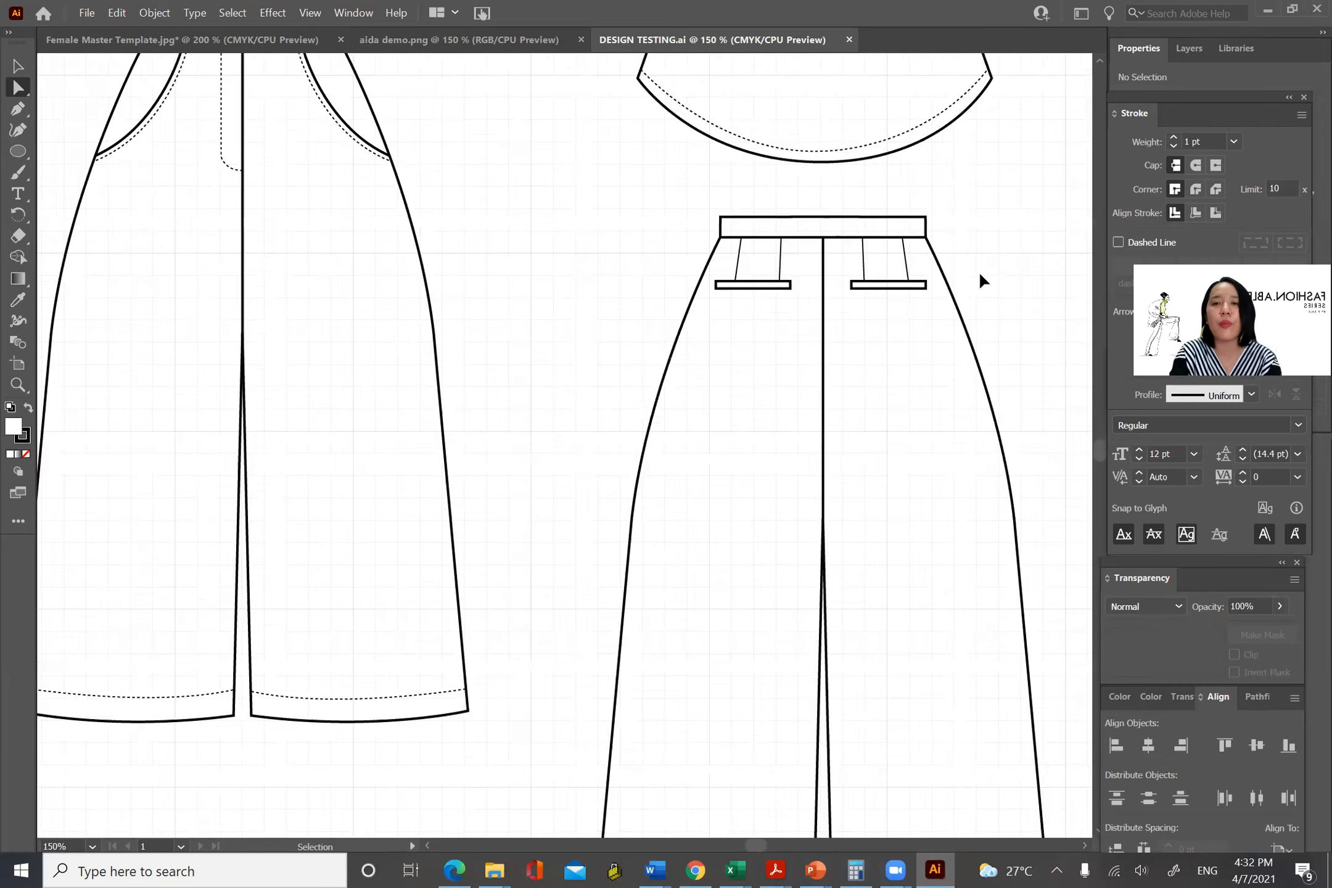
pyautogui.moveTo(931, 220); pyautogui.dragTo(623, 588)
pyautogui.moveTo(729, 225); pyautogui.dragTo(524, 624)
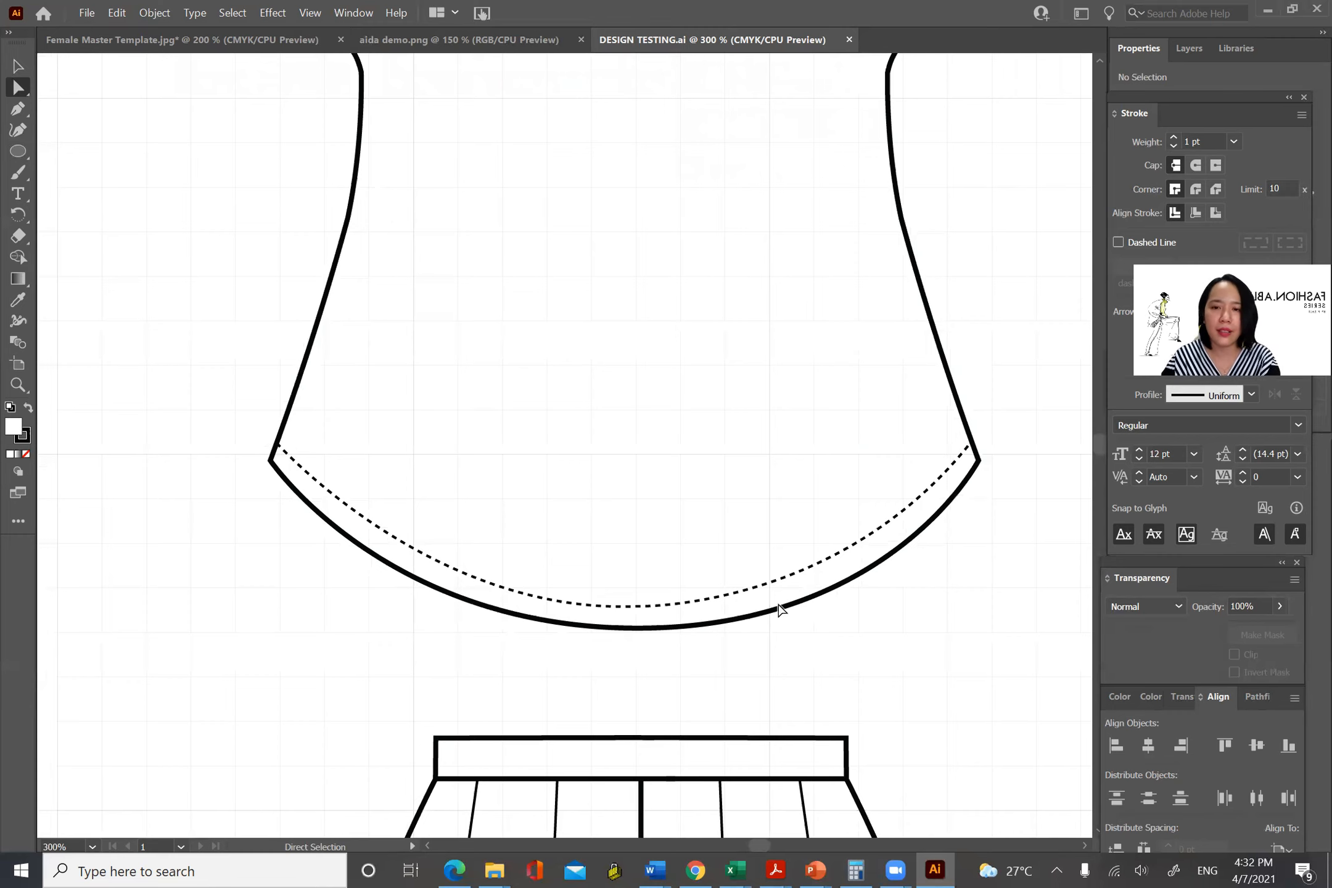
pyautogui.moveTo(717, 496); pyautogui.dragTo(694, 715)
pyautogui.moveTo(707, 295); pyautogui.dragTo(745, 548)
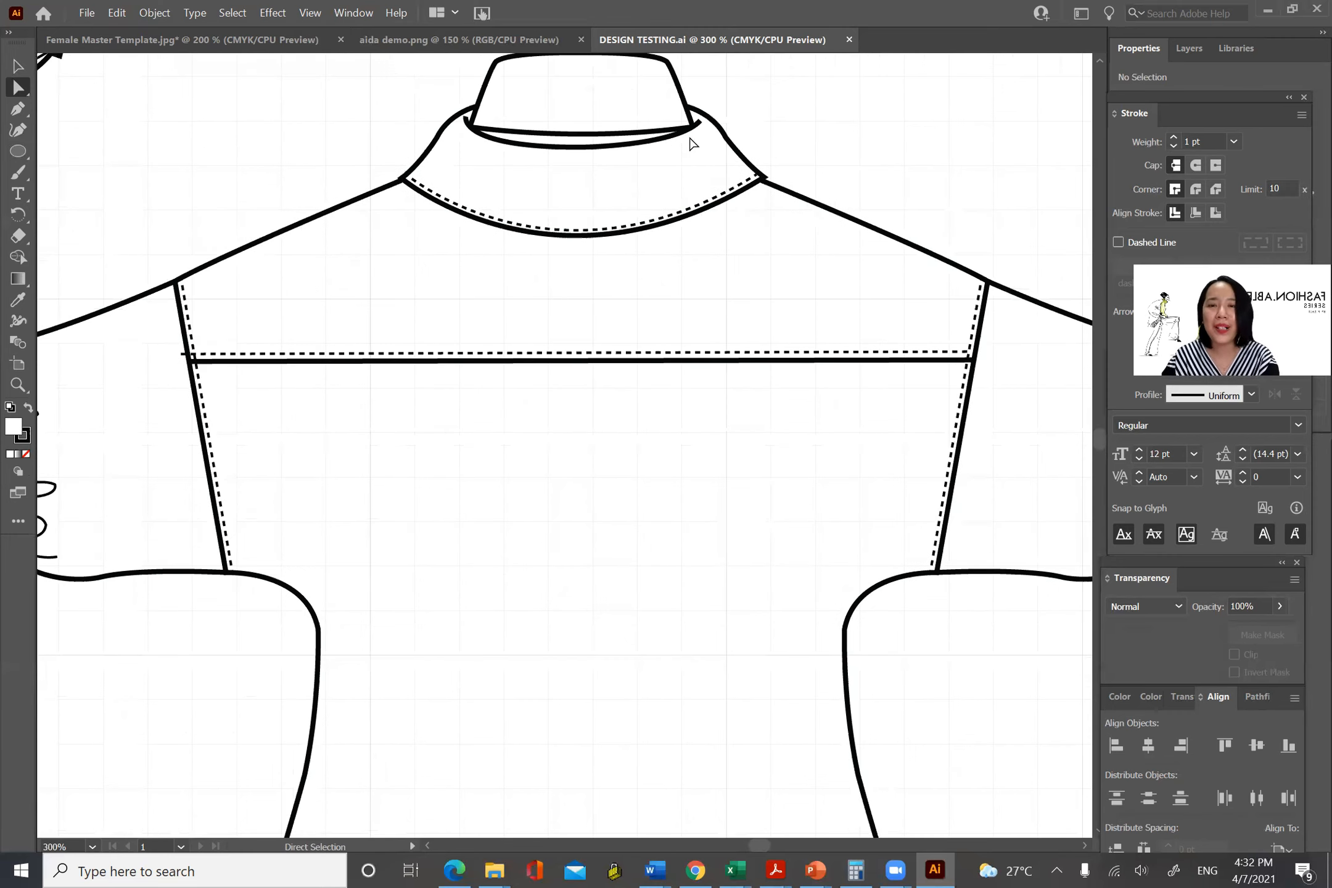